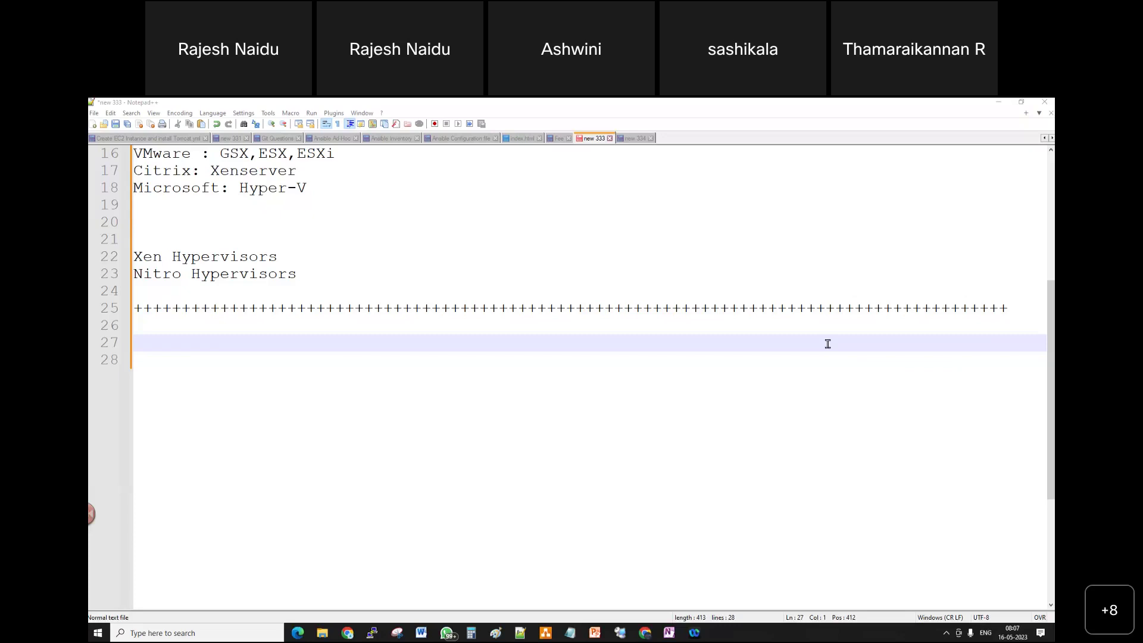
Add the dated heading "Today _16-05-2023" to the notes on line 27, below the separator of plus signs
{"action": "left_click", "coordinate": [827, 343]}
{"action": "type", "text": "Today "}
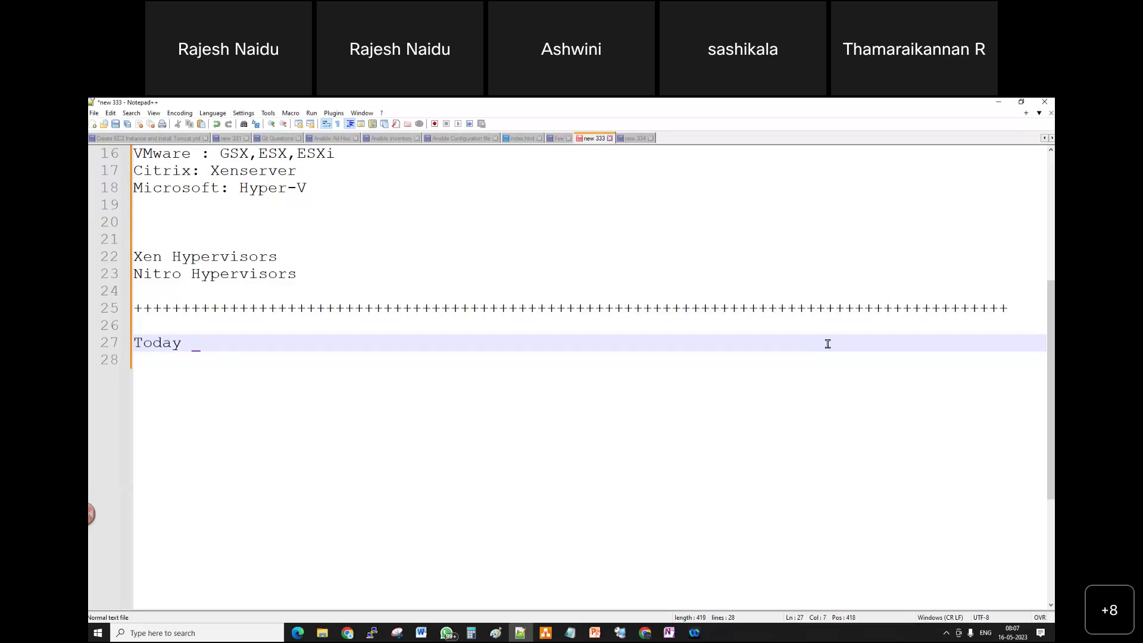
{"action": "type", "text": "_16-05-2023"}
{"action": "key", "text": "Return"}
{"action": "key", "text": "Return"}
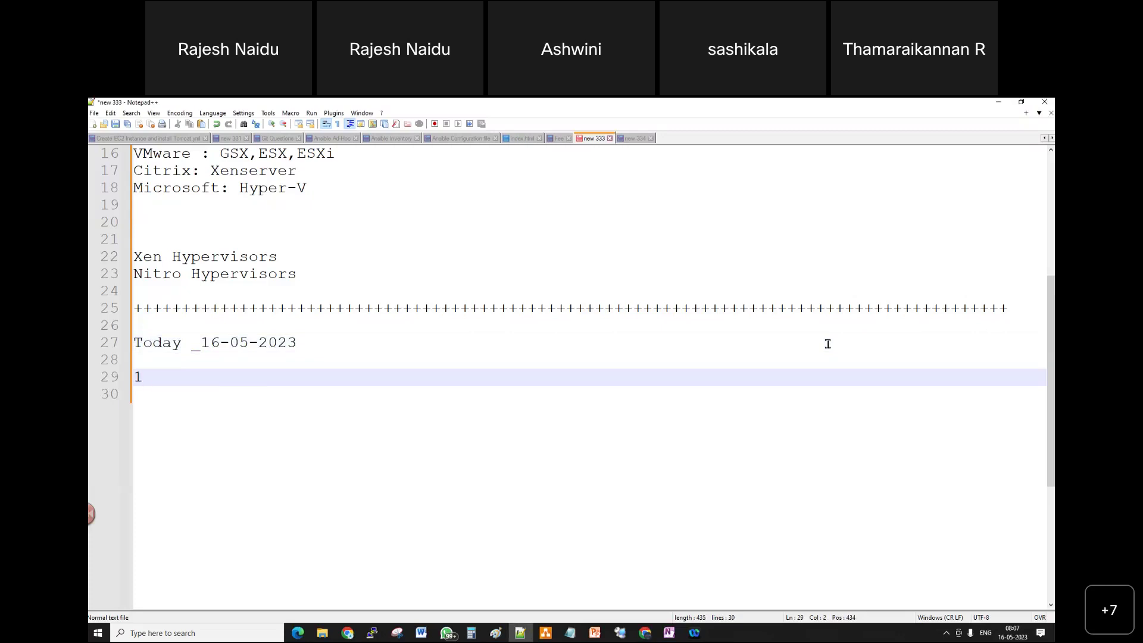
Write the first topic beneath the date heading as "1. Create Linux Instance in AWS EC2 ?"
{"action": "type", "text": "1. Create L"}
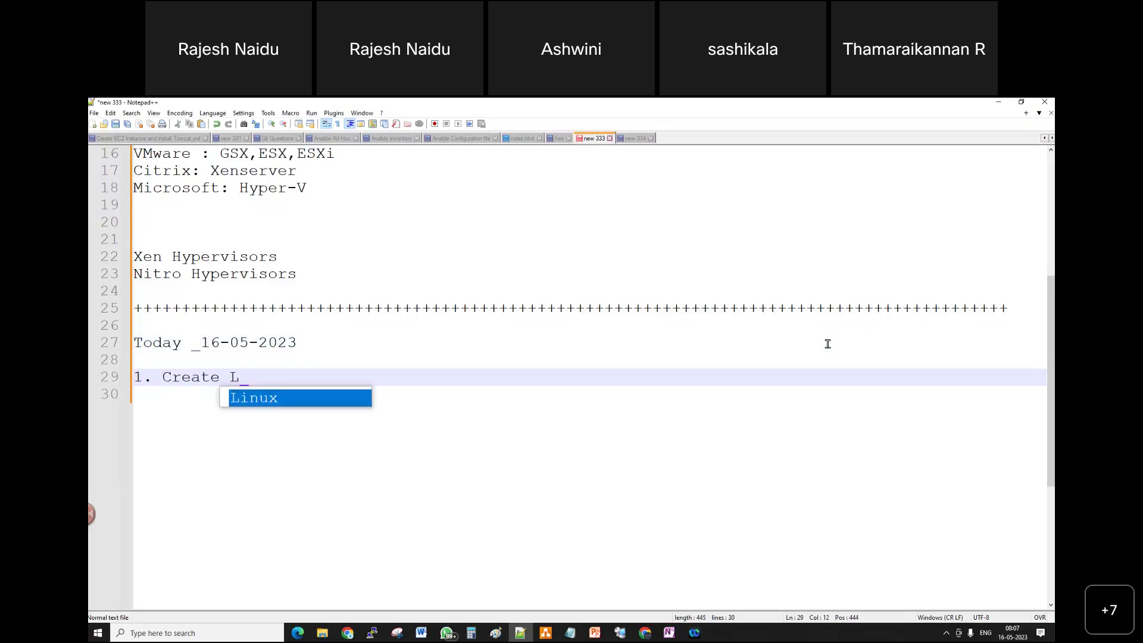
{"action": "type", "text": "inux OS"}
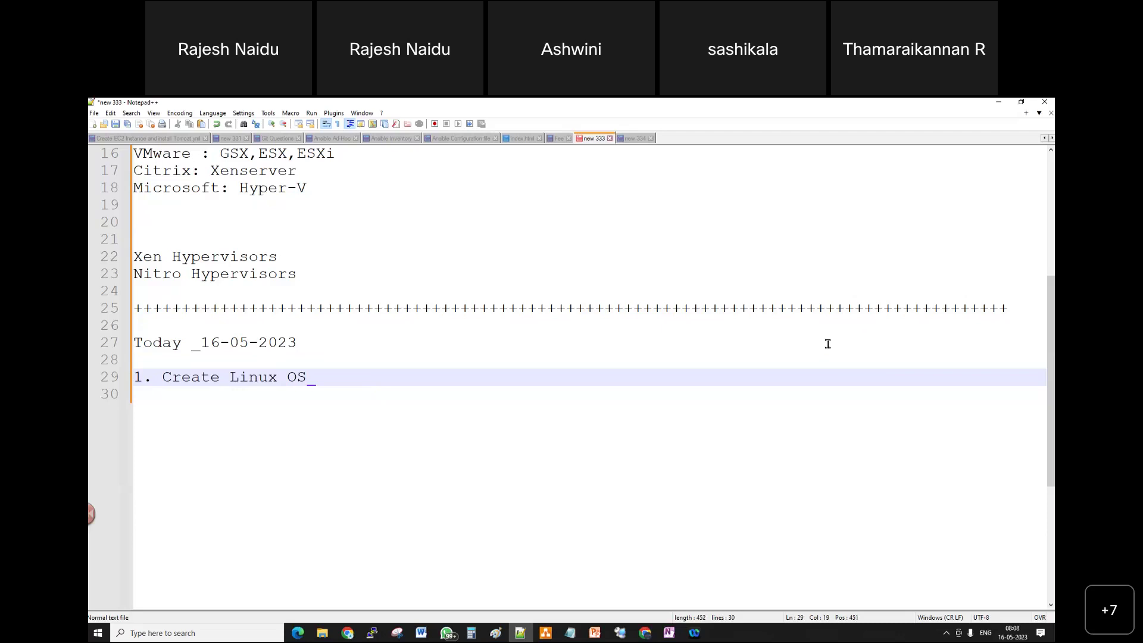
{"action": "key", "text": "BackSpace"}
{"action": "key", "text": "BackSpace"}
{"action": "type", "text": "Instance in AW"}
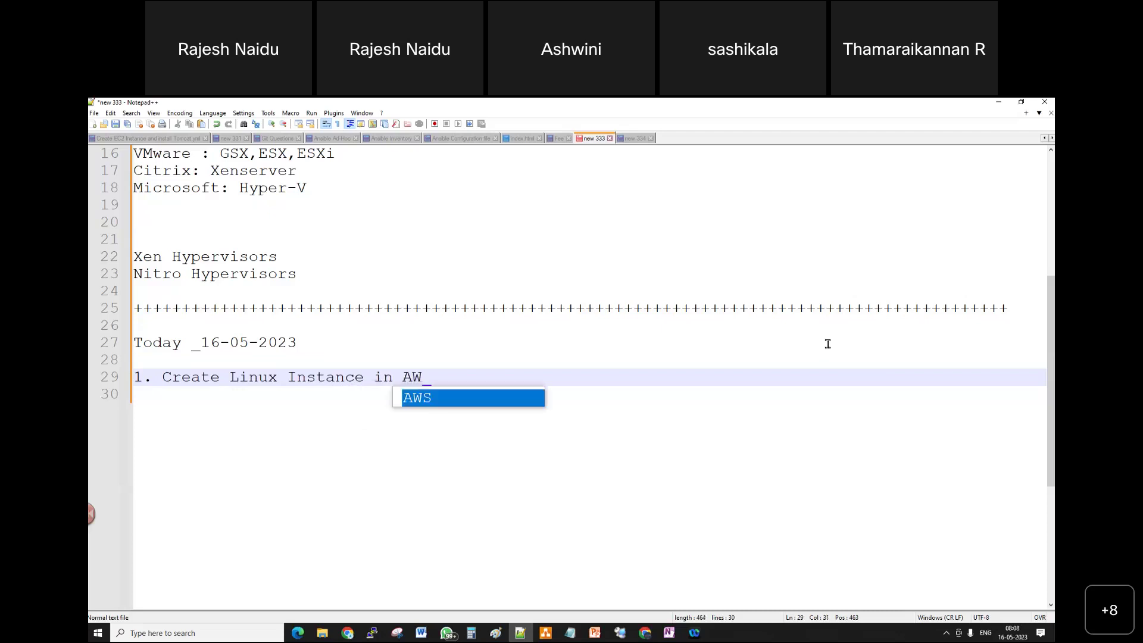
{"action": "type", "text": "S EC2 "}
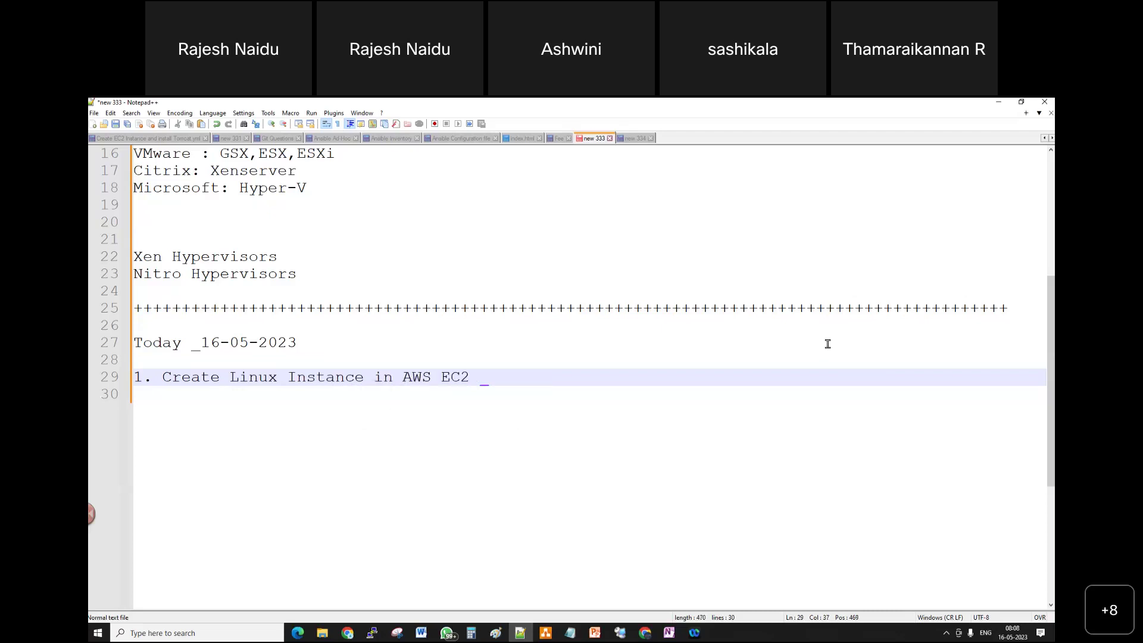
{"action": "type", "text": "?"}
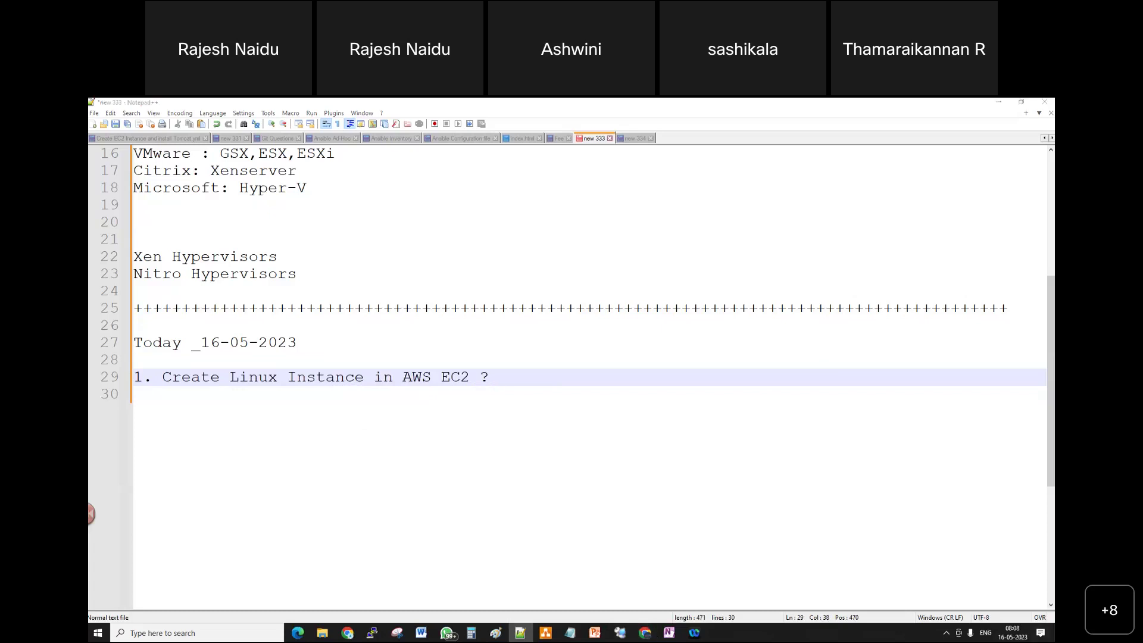
Switch to the AWS Management Console in Chrome, open the EC2 service and show the list of available regions
{"action": "key", "text": "alt+Tab"}
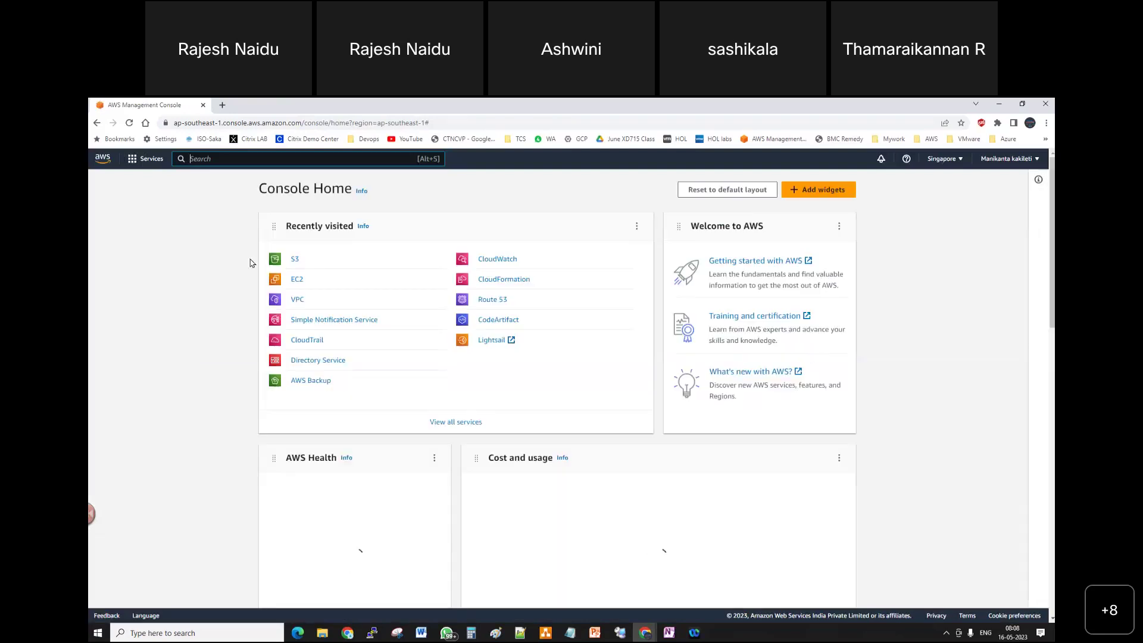
{"action": "left_click", "coordinate": [151, 158]}
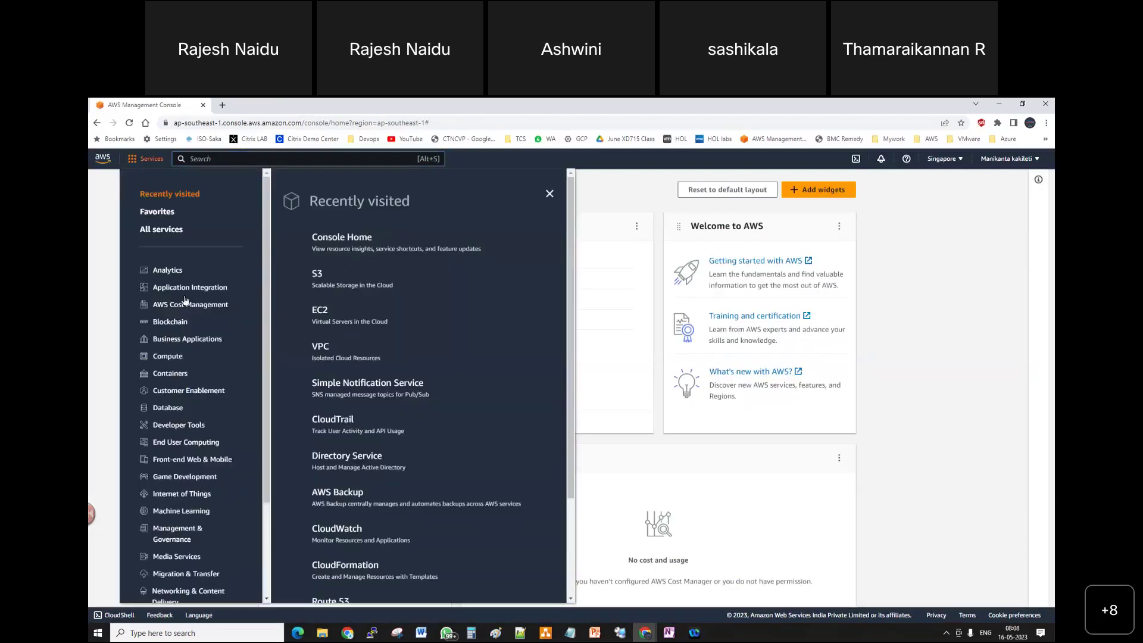
{"action": "left_click", "coordinate": [320, 311]}
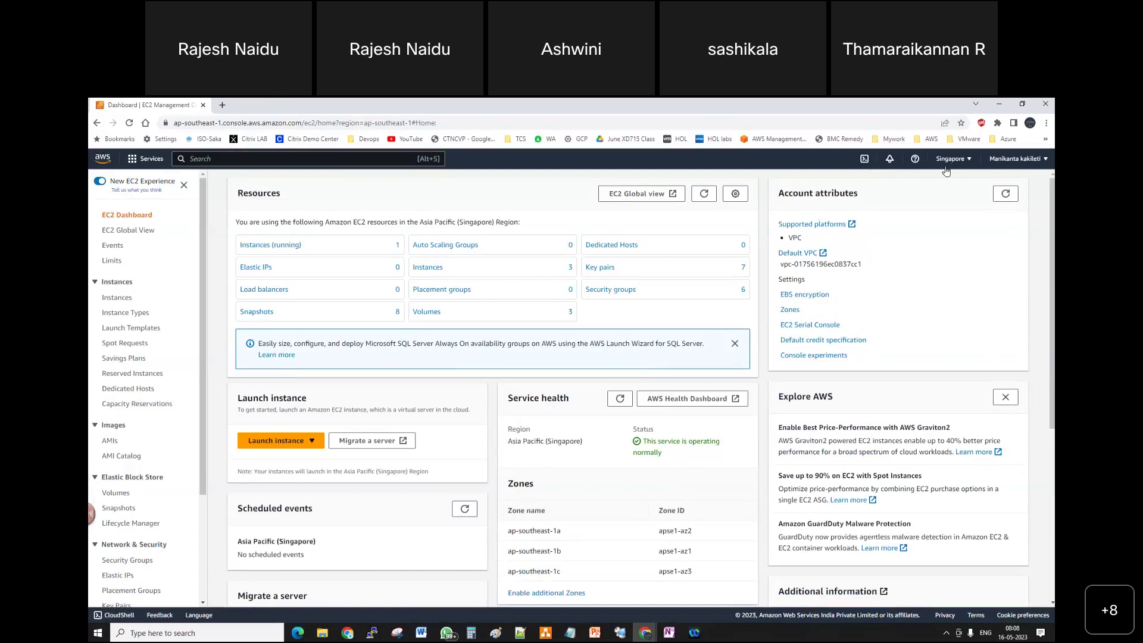
{"action": "left_click", "coordinate": [967, 160]}
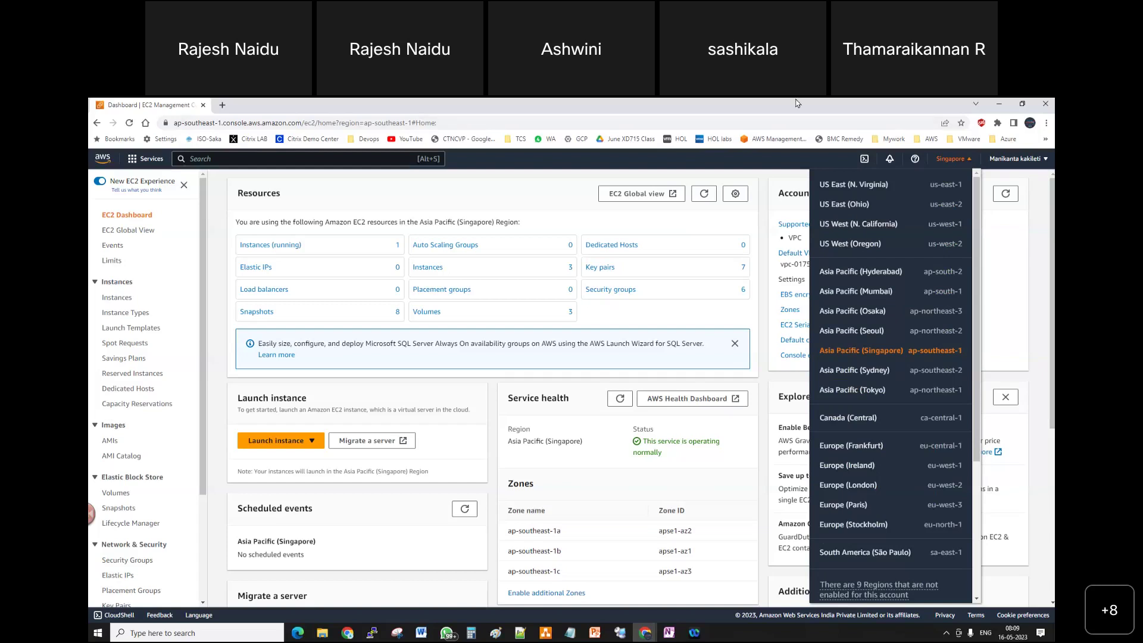
Open the EC2 instances list, start launching a new instance and look over the launch form's sections
{"action": "left_click", "coordinate": [117, 298]}
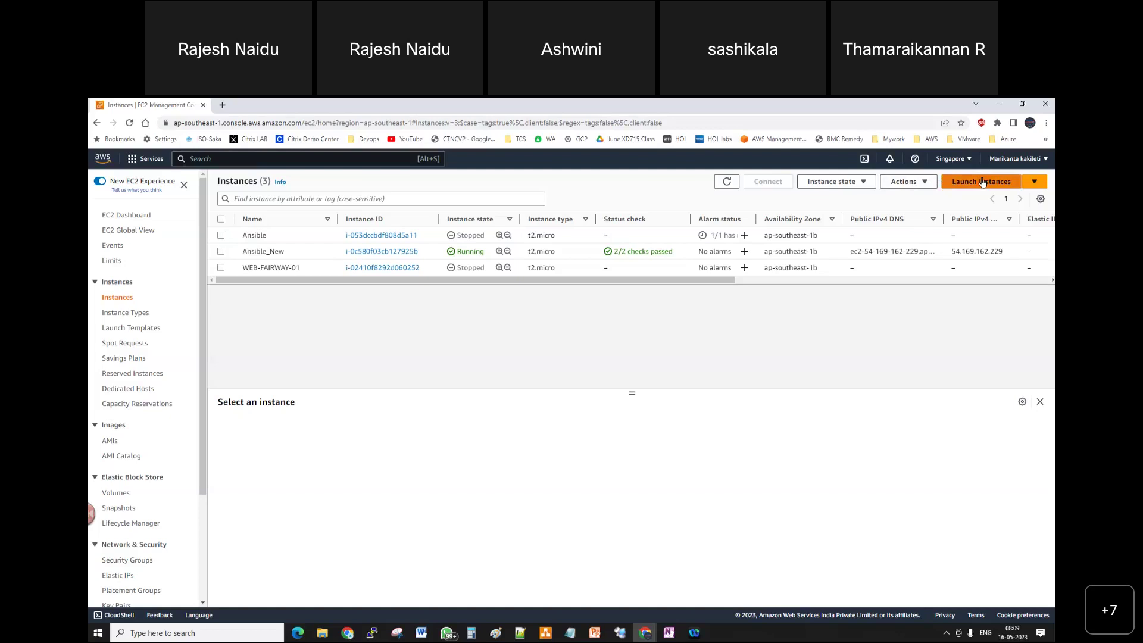
{"action": "left_click", "coordinate": [1035, 181]}
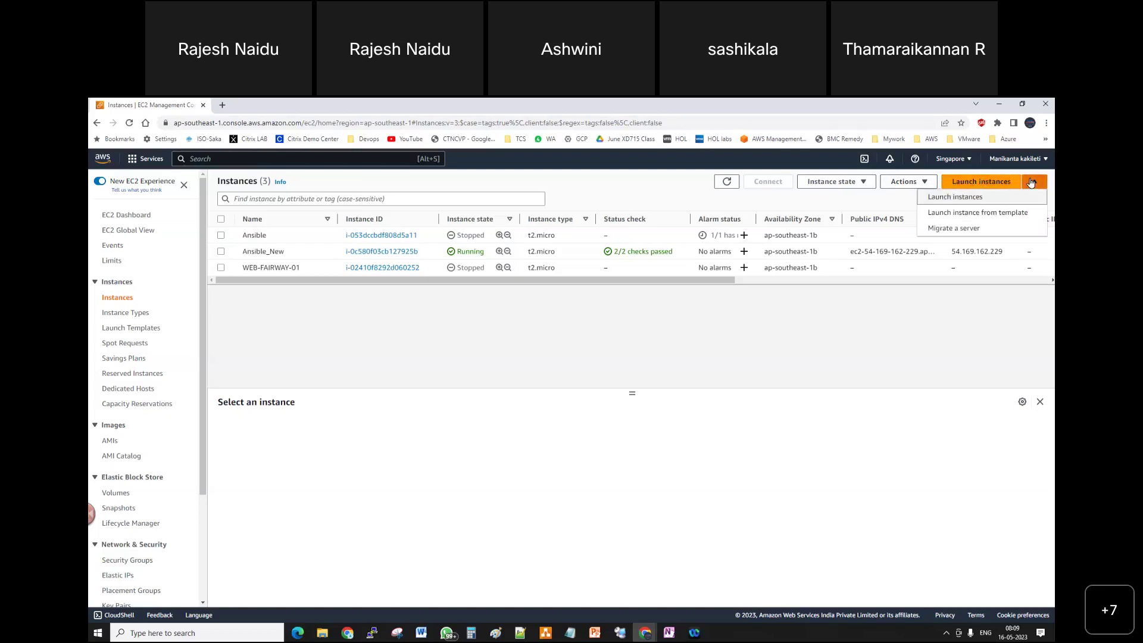
{"action": "left_click", "coordinate": [993, 181]}
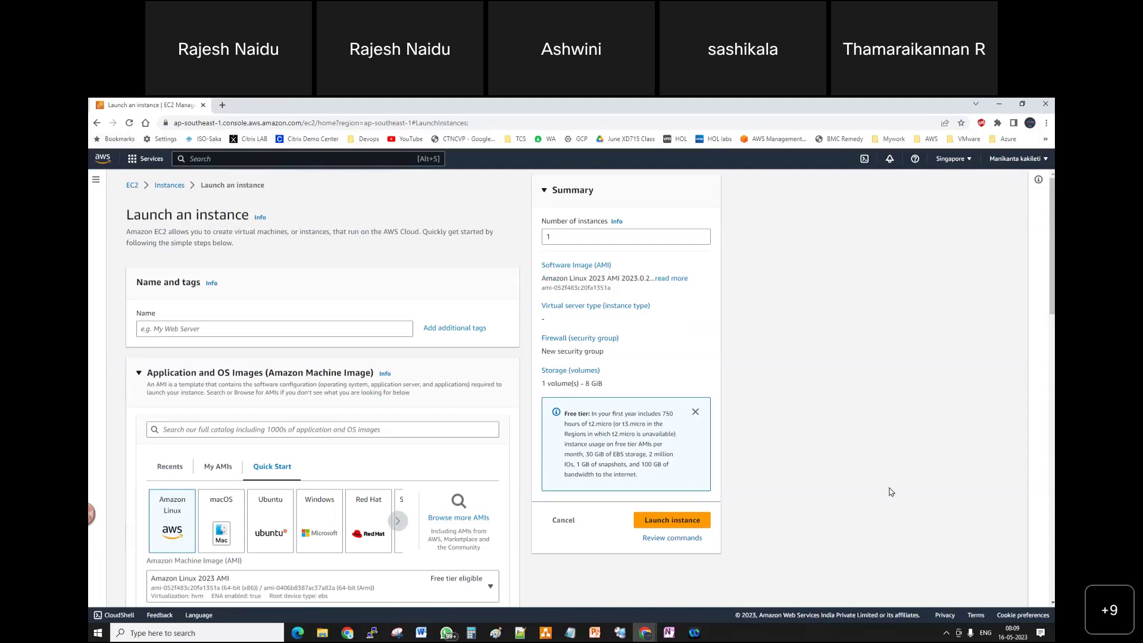
{"action": "scroll", "coordinate": [891, 491], "scroll_direction": "down", "scroll_amount": 4}
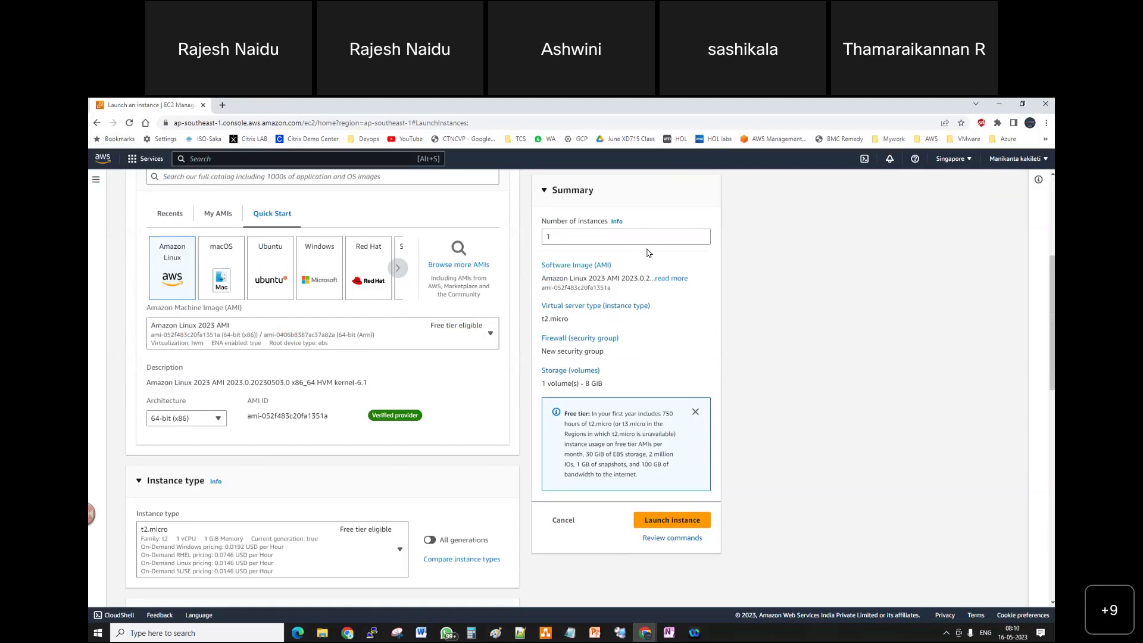
{"action": "scroll", "coordinate": [648, 253], "scroll_direction": "up", "scroll_amount": 4}
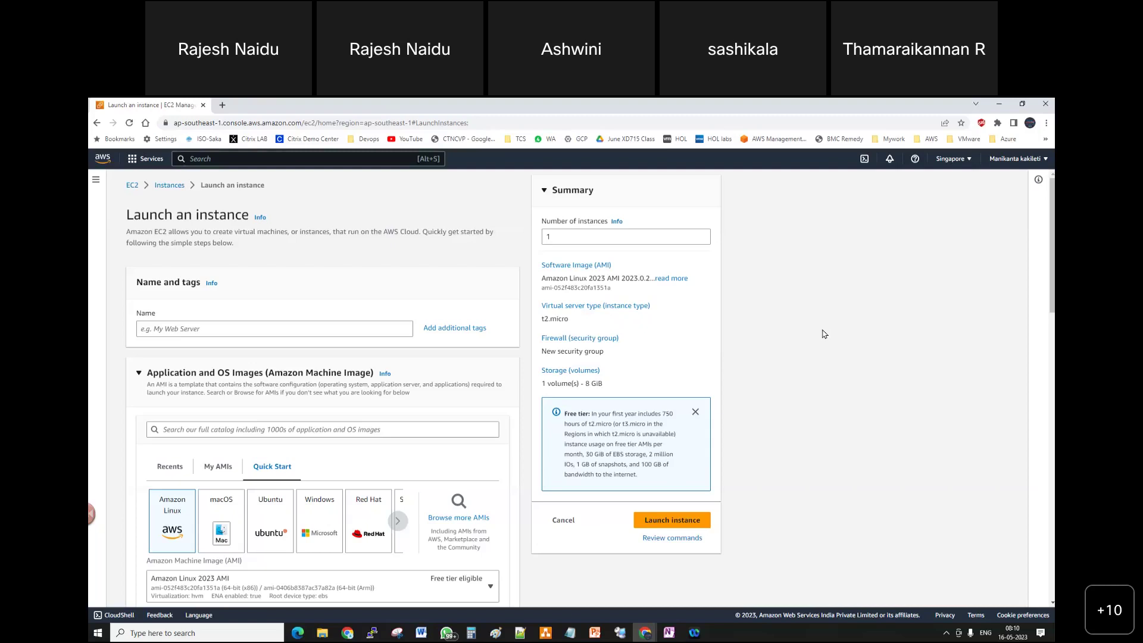
Begin the new instance's name with the region code SGP and check it against the list of regions
{"action": "left_click", "coordinate": [204, 328]}
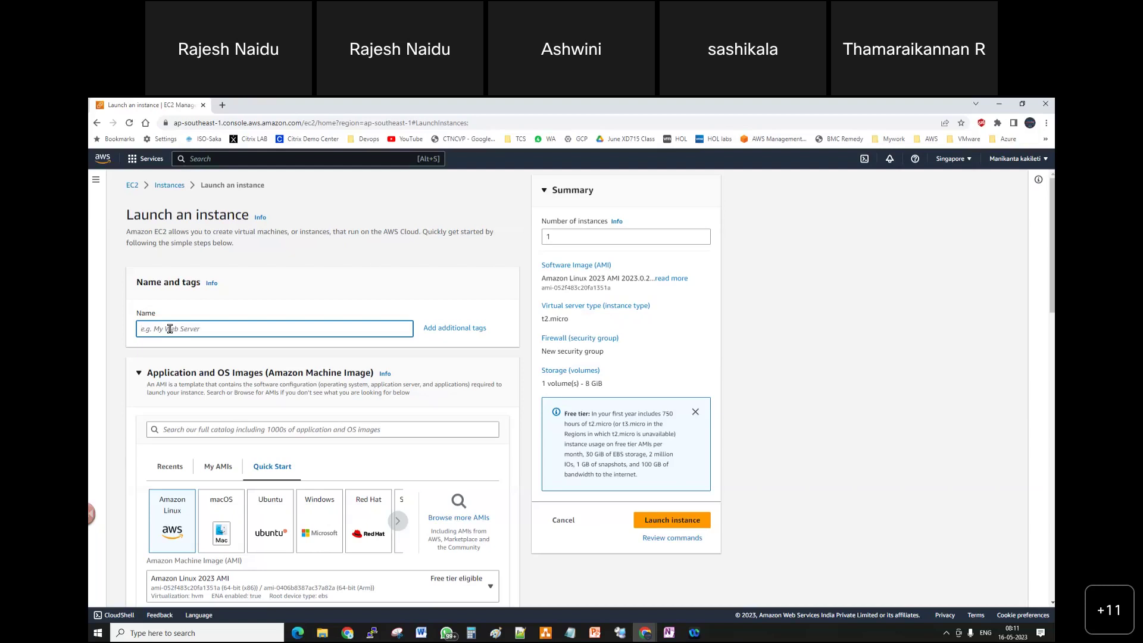
{"action": "type", "text": "_"}
{"action": "key", "text": "BackSpace"}
{"action": "type", "text": "SGP"}
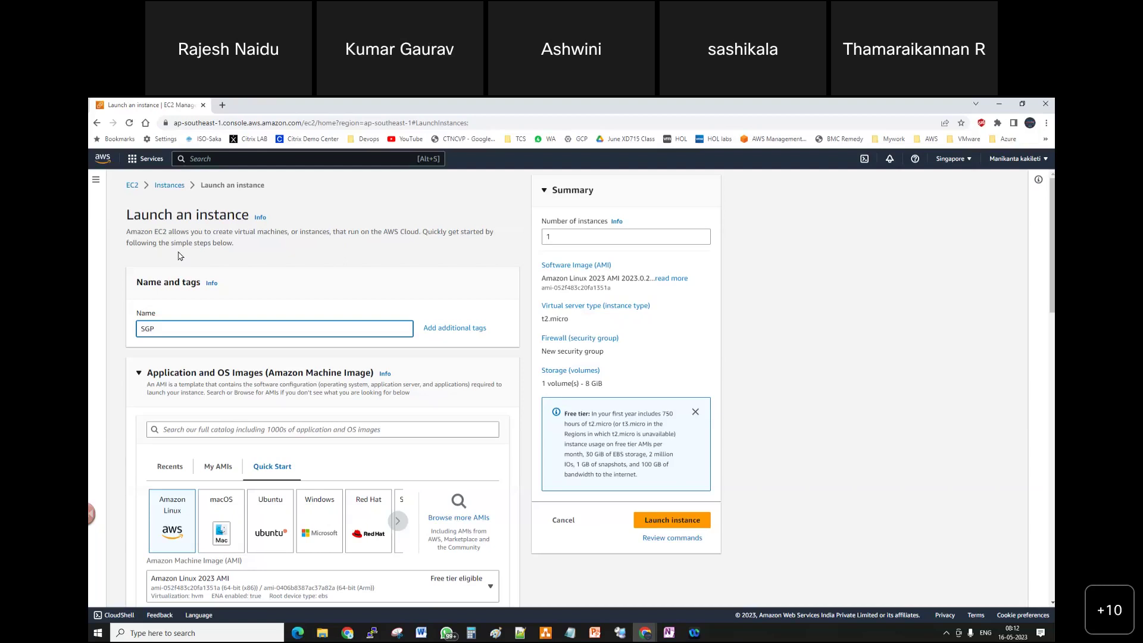
{"action": "left_click", "coordinate": [970, 157]}
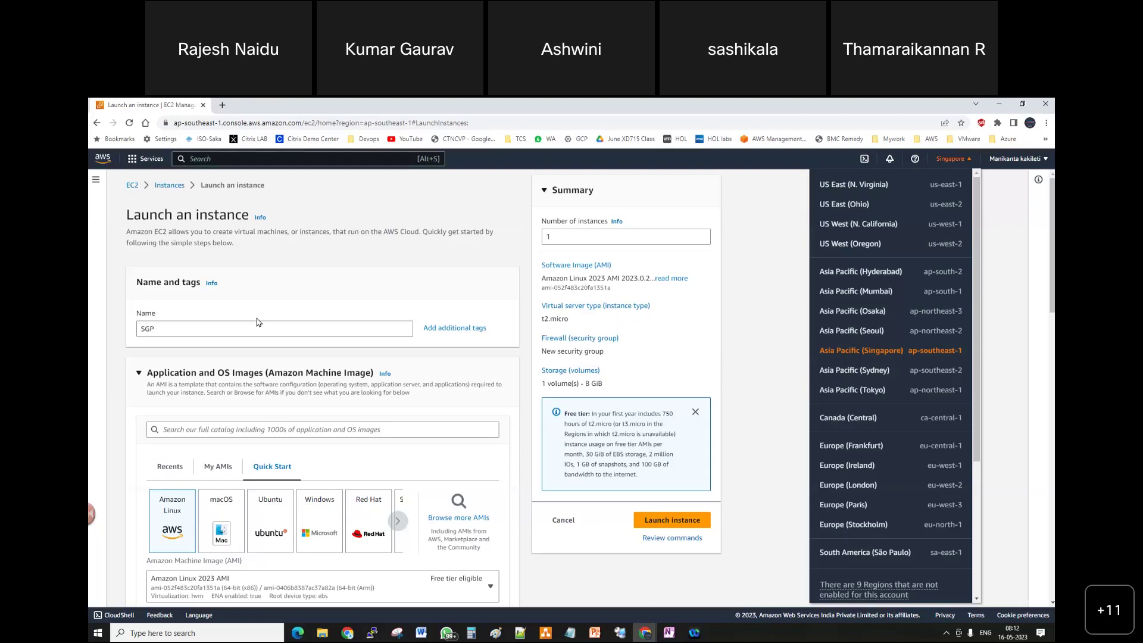
{"action": "left_click", "coordinate": [761, 306]}
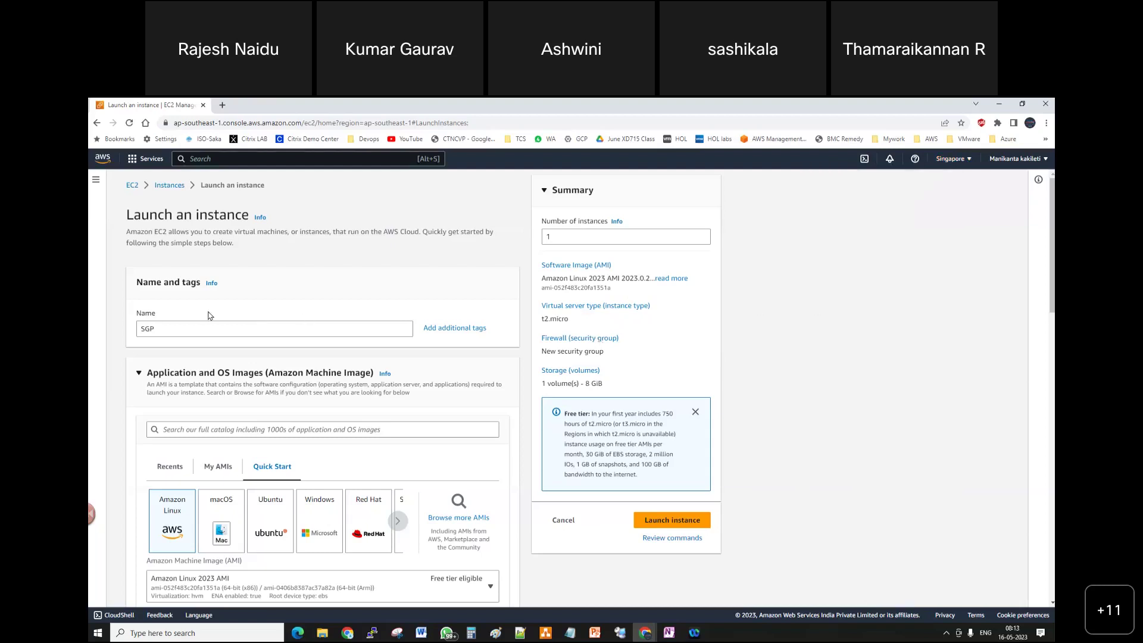
Complete the instance name as SGP-AL-WEB01, checking the available quick-start operating system images along the way
{"action": "left_click", "coordinate": [192, 328]}
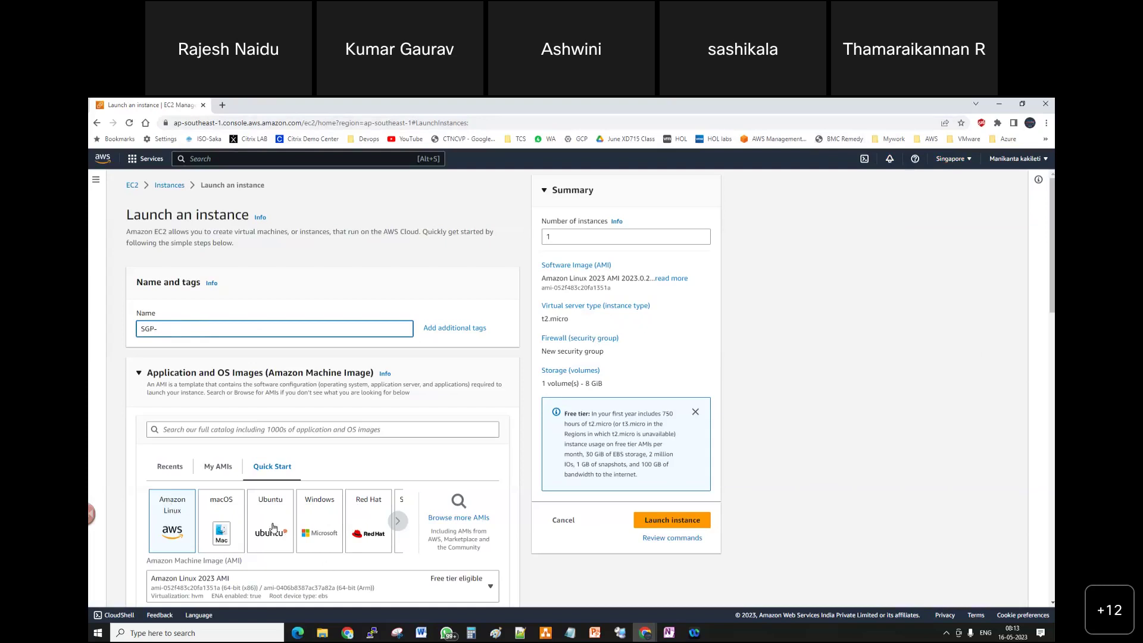
{"action": "left_click", "coordinate": [399, 521]}
{"action": "left_click", "coordinate": [399, 521]}
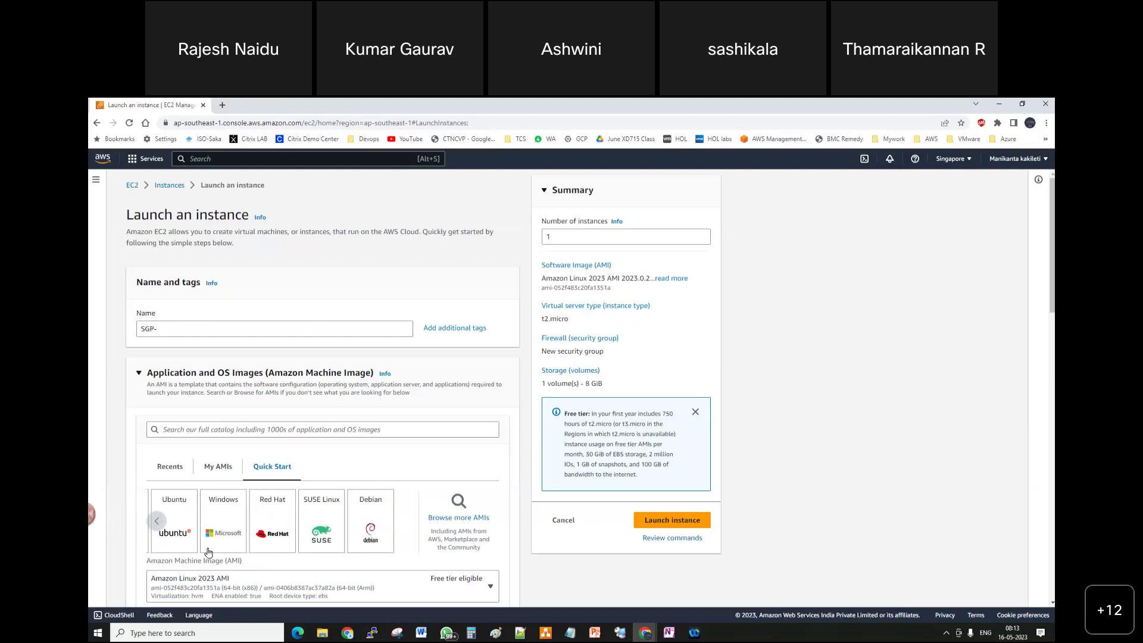
{"action": "left_click", "coordinate": [154, 522]}
{"action": "left_click", "coordinate": [154, 522]}
{"action": "left_click", "coordinate": [194, 325]}
{"action": "type", "text": "AL"}
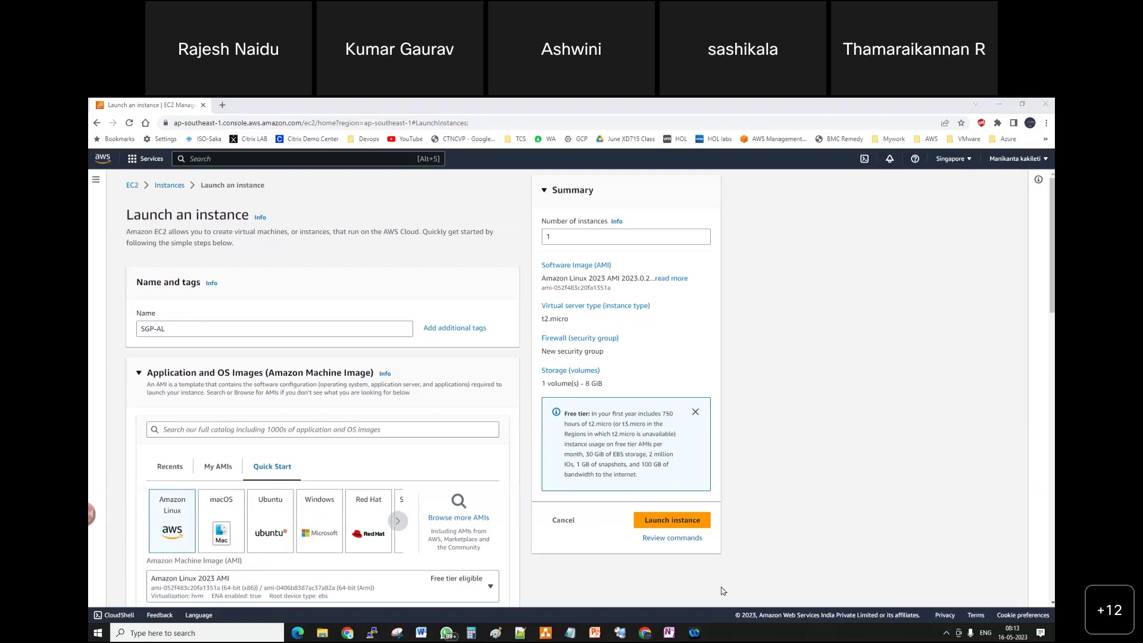
{"action": "left_click", "coordinate": [183, 326]}
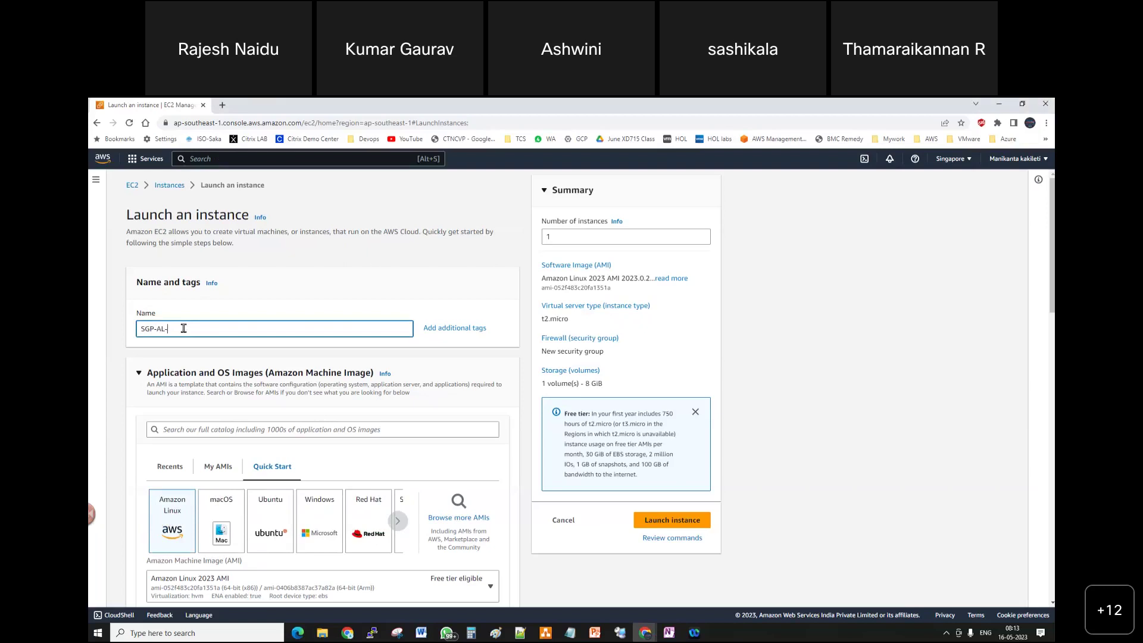
{"action": "type", "text": "WEB01"}
{"action": "triple_click", "coordinate": [137, 329]}
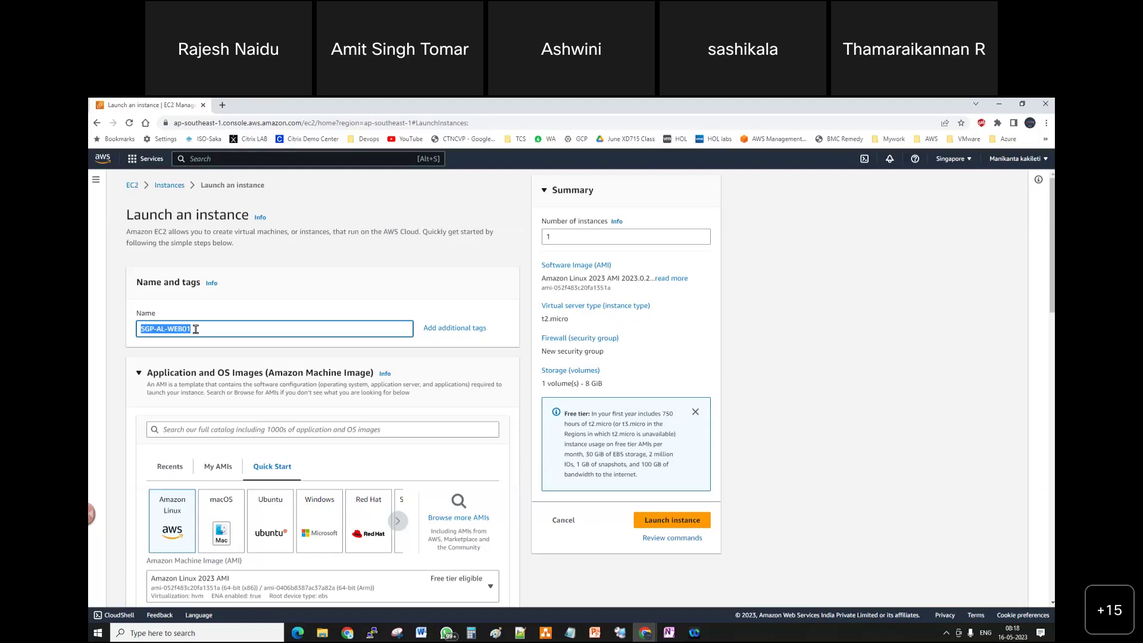
{"action": "left_click", "coordinate": [216, 329]}
{"action": "left_click_drag", "start_coordinate": [216, 329], "coordinate": [138, 333]}
Add an additional tag to the instance with the key OS and the value AL
{"action": "left_click", "coordinate": [476, 328]}
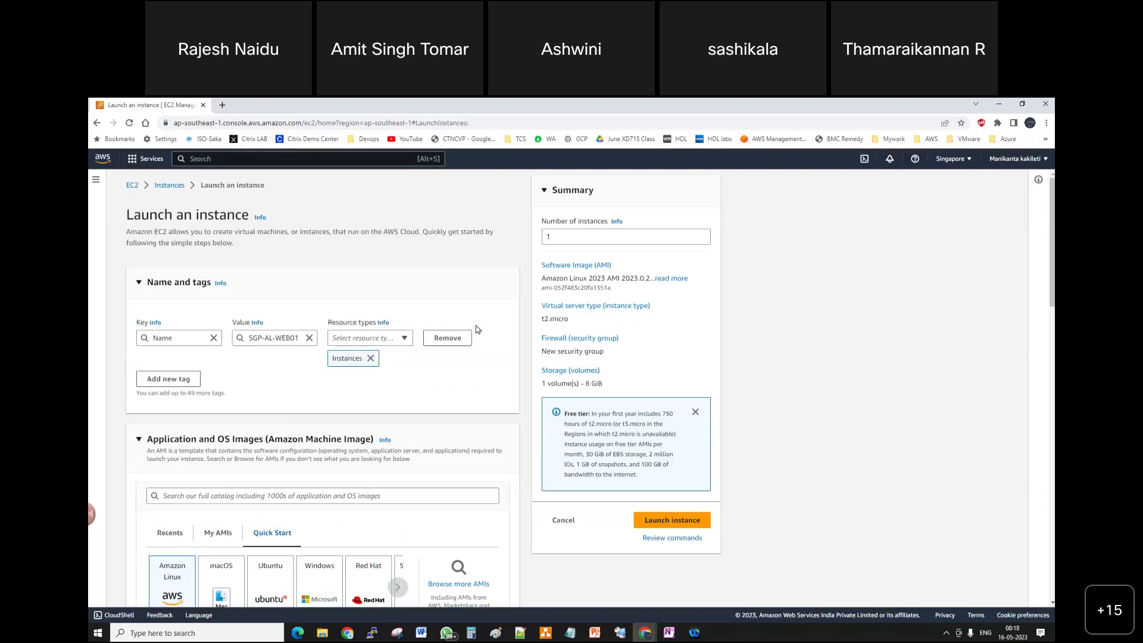
{"action": "left_click", "coordinate": [180, 380]}
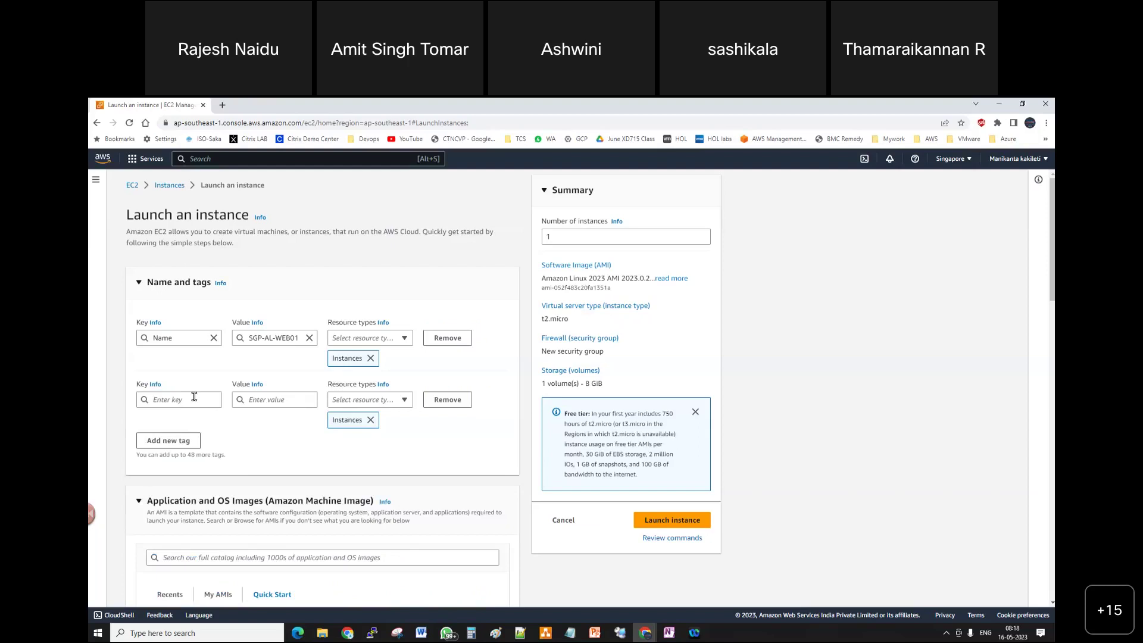
{"action": "left_click", "coordinate": [194, 397]}
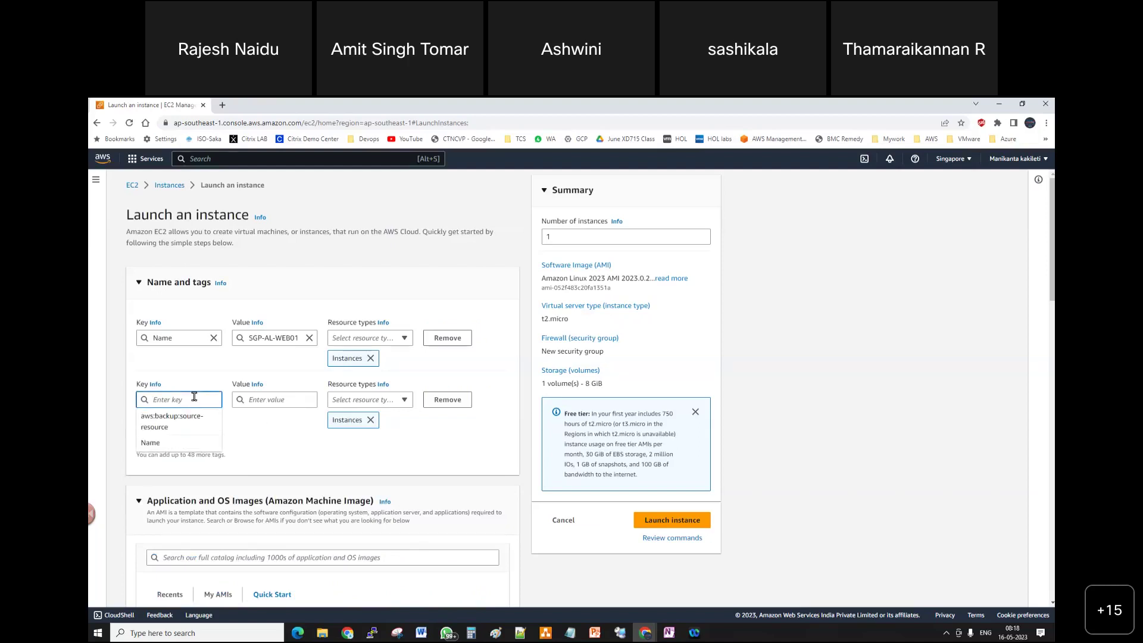
{"action": "type", "text": "O"}
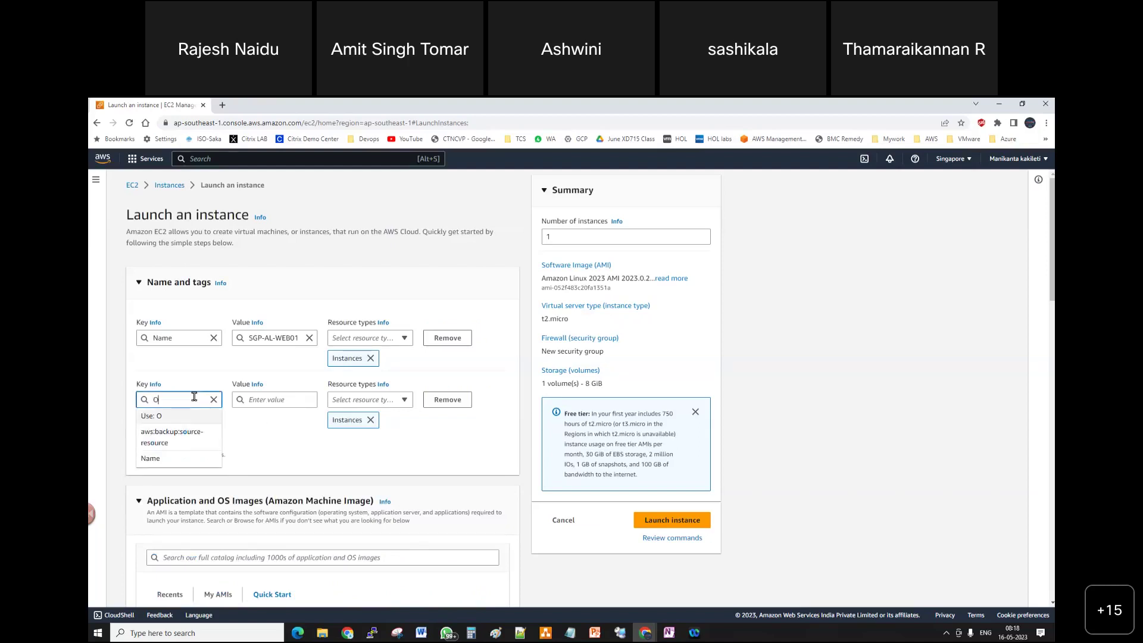
{"action": "type", "text": "S"}
{"action": "left_click", "coordinate": [268, 400]}
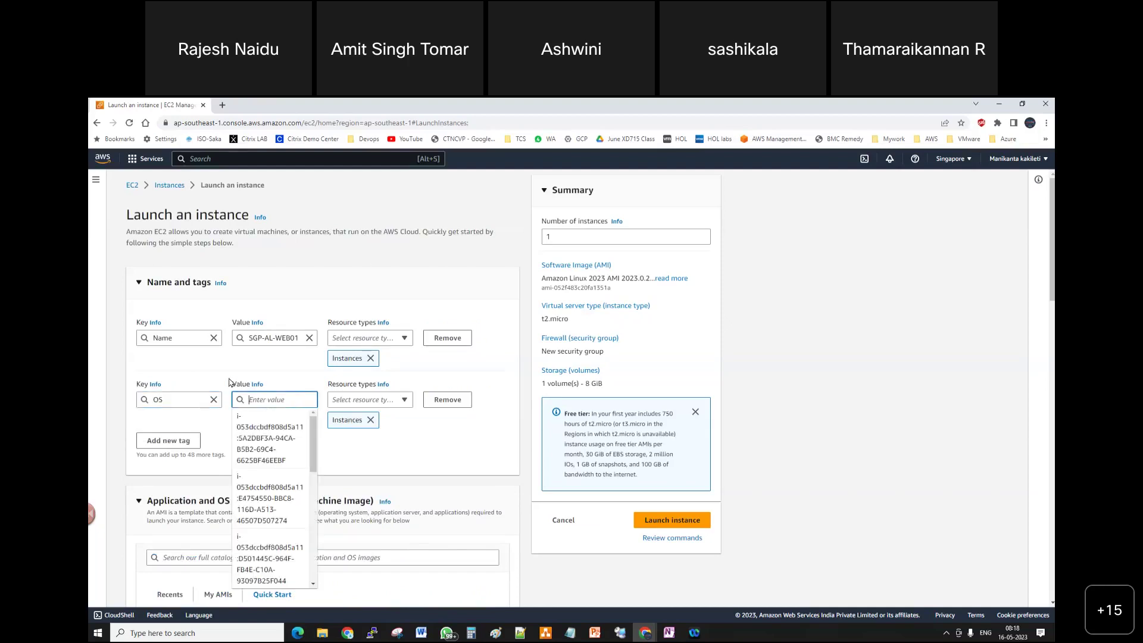
{"action": "type", "text": "AL"}
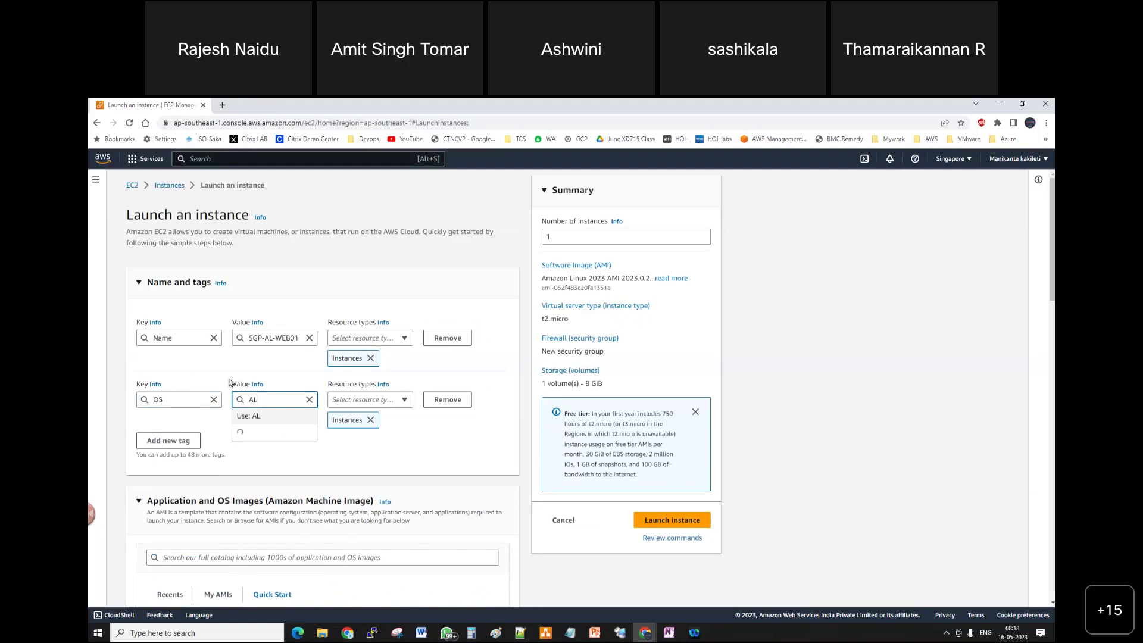
{"action": "left_click", "coordinate": [468, 459]}
Add another tag to the instance with the key Environment and the value PROD
{"action": "left_click", "coordinate": [170, 442]}
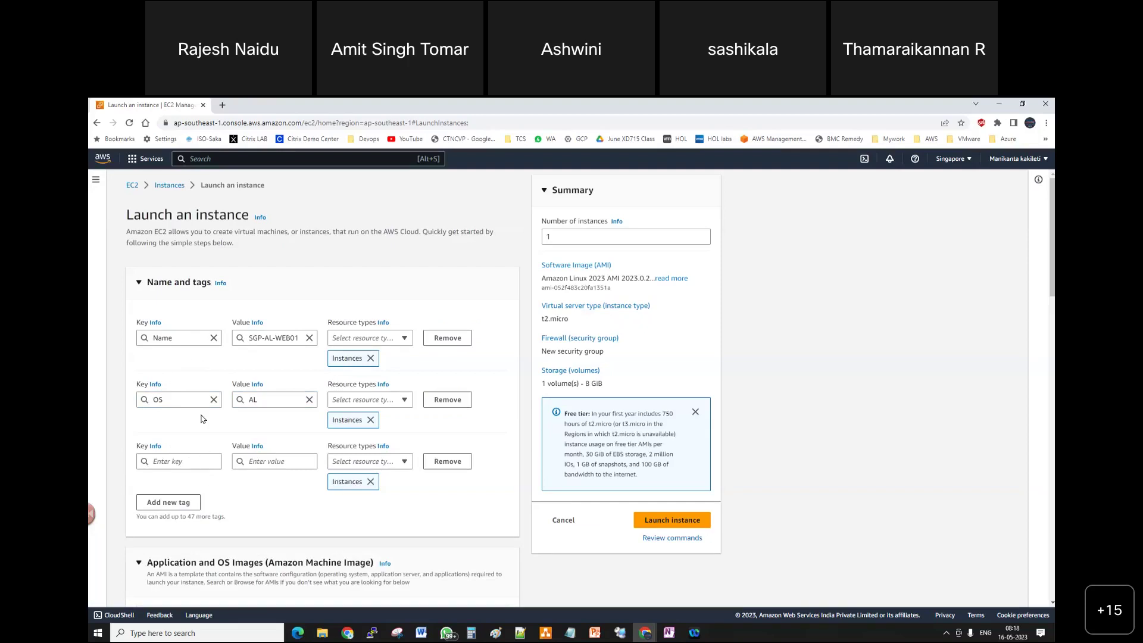
{"action": "left_click", "coordinate": [176, 464]}
{"action": "type", "text": "Env"}
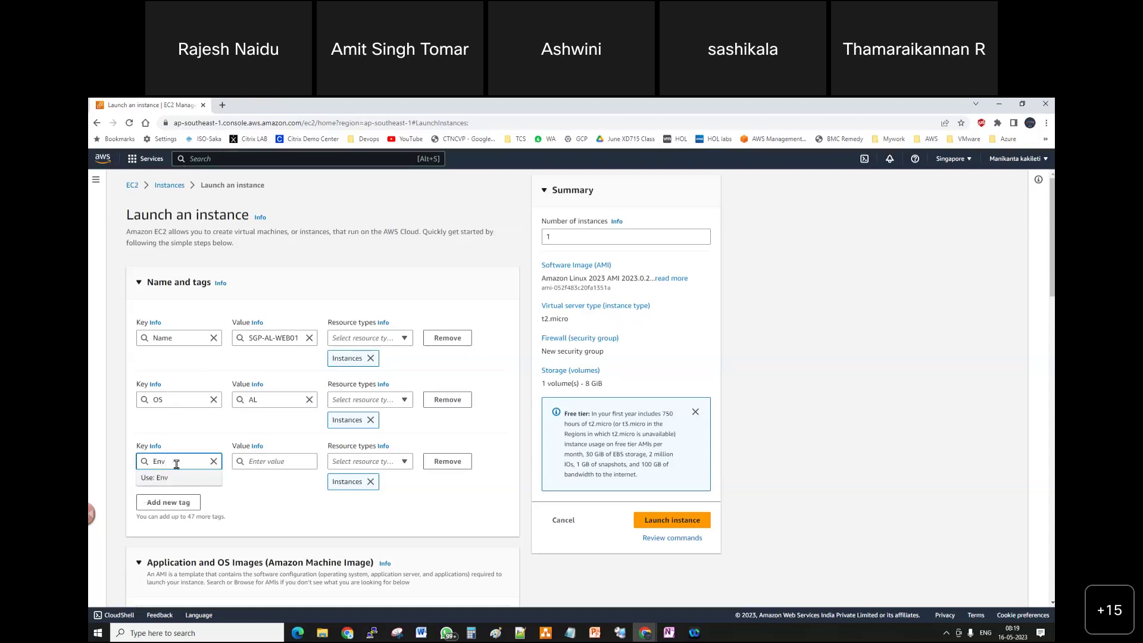
{"action": "type", "text": "ironment"}
{"action": "left_click", "coordinate": [278, 461]}
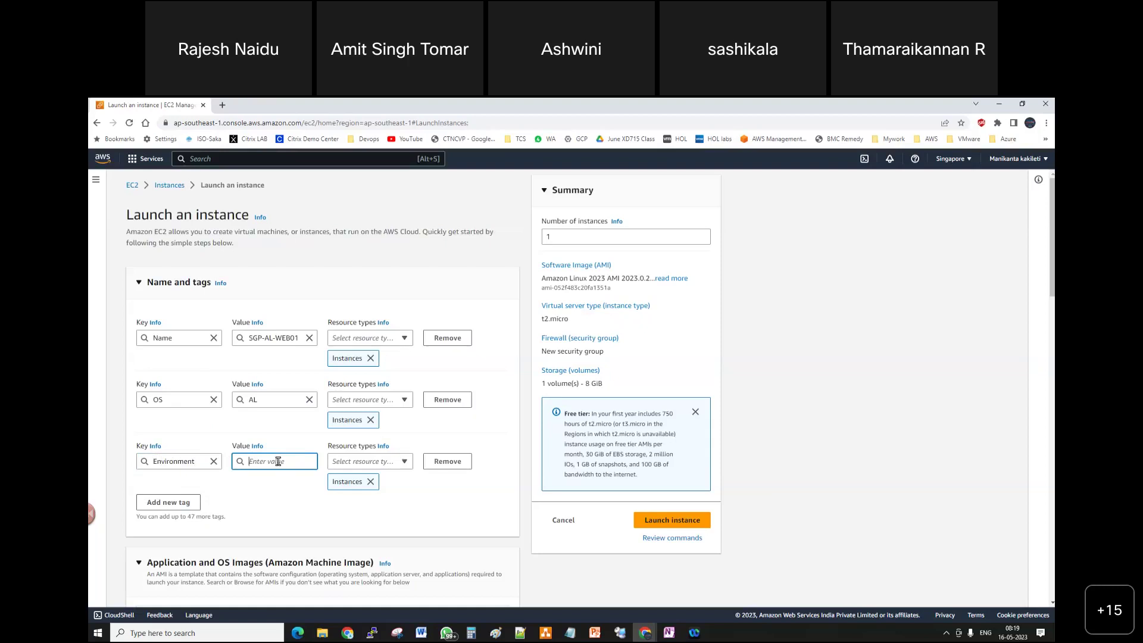
{"action": "type", "text": "PROD"}
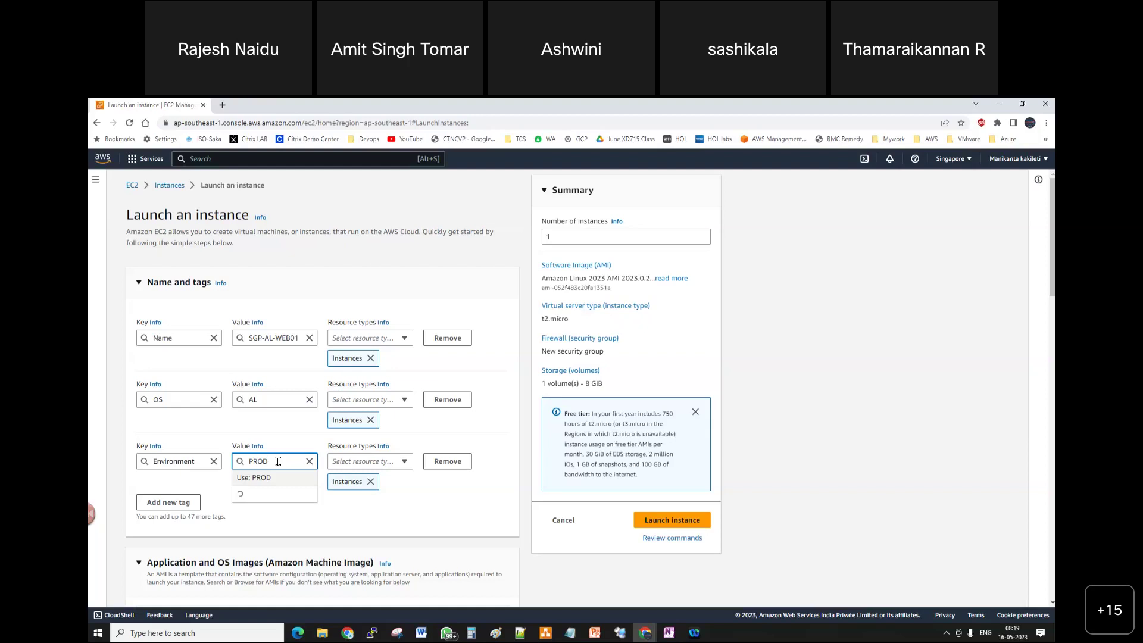
Try QA and DEV as alternative values for the instance's Environment tag
{"action": "key", "text": "BackSpace"}
{"action": "key", "text": "BackSpace"}
{"action": "key", "text": "BackSpace"}
{"action": "key", "text": "BackSpace"}
{"action": "type", "text": "QA"}
{"action": "key", "text": "BackSpace"}
{"action": "key", "text": "BackSpace"}
{"action": "type", "text": "DEV"}
Remove the OS and Environment tags from the instance and collapse the Name and tags section
{"action": "left_click", "coordinate": [448, 399]}
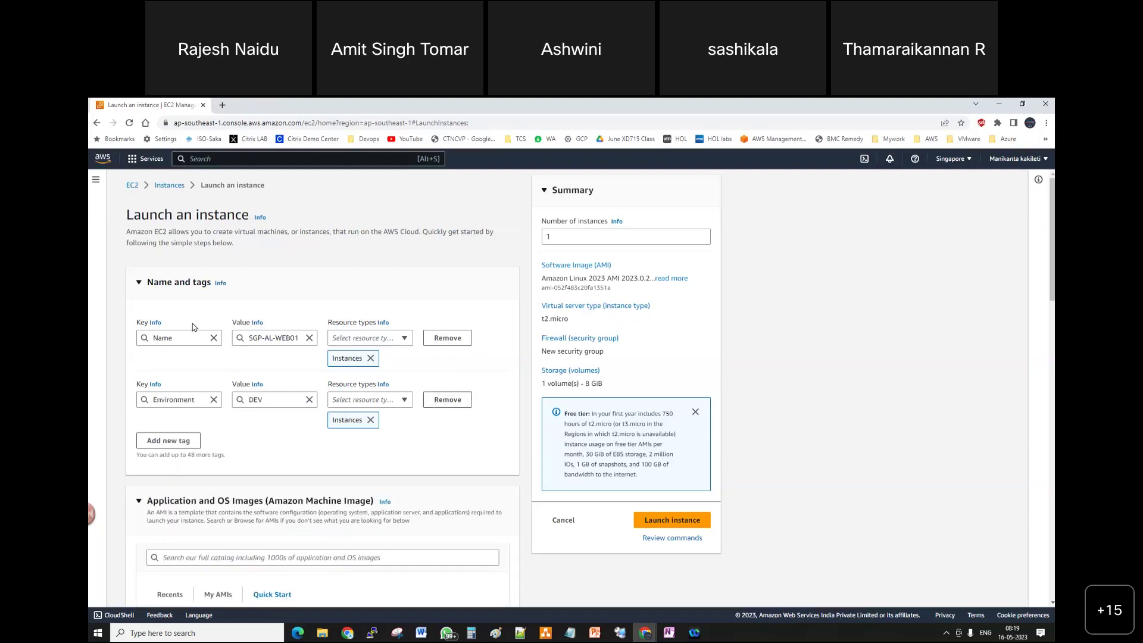
{"action": "left_click", "coordinate": [447, 400]}
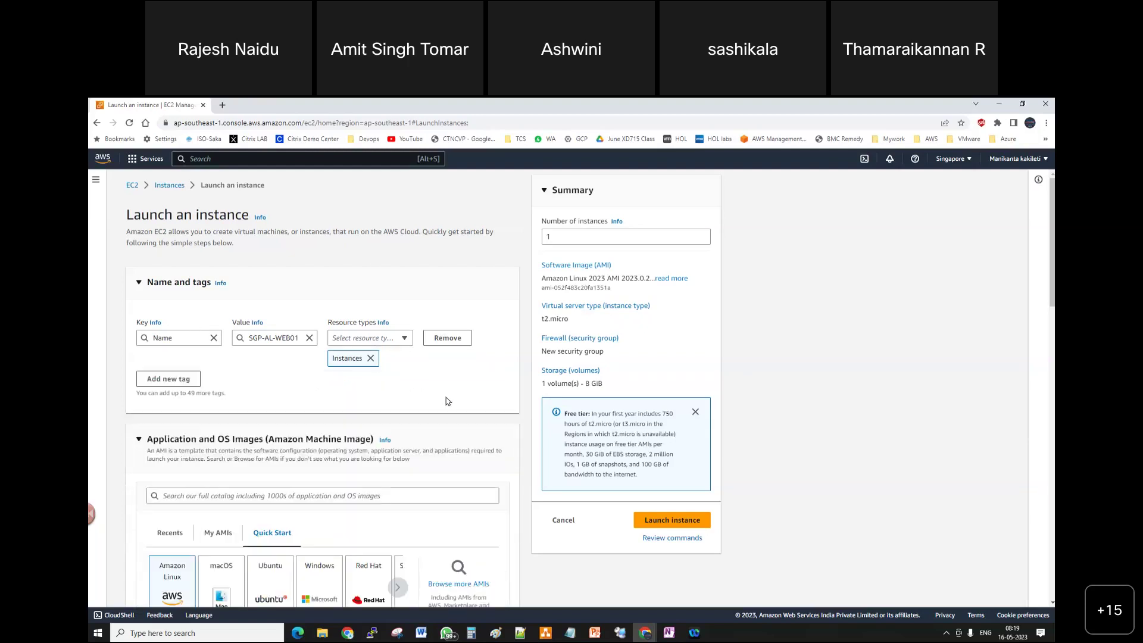
{"action": "scroll", "coordinate": [220, 408], "scroll_direction": "down", "scroll_amount": 1}
{"action": "scroll", "coordinate": [221, 408], "scroll_direction": "down", "scroll_amount": 2}
{"action": "scroll", "coordinate": [261, 367], "scroll_direction": "up", "scroll_amount": 2}
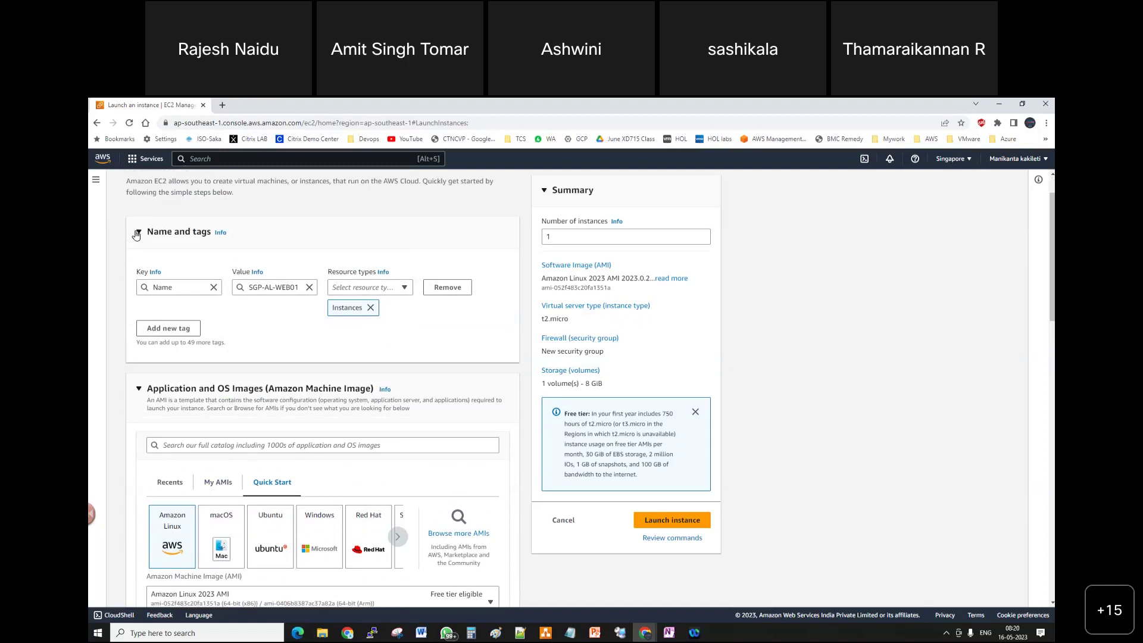
{"action": "left_click", "coordinate": [137, 233]}
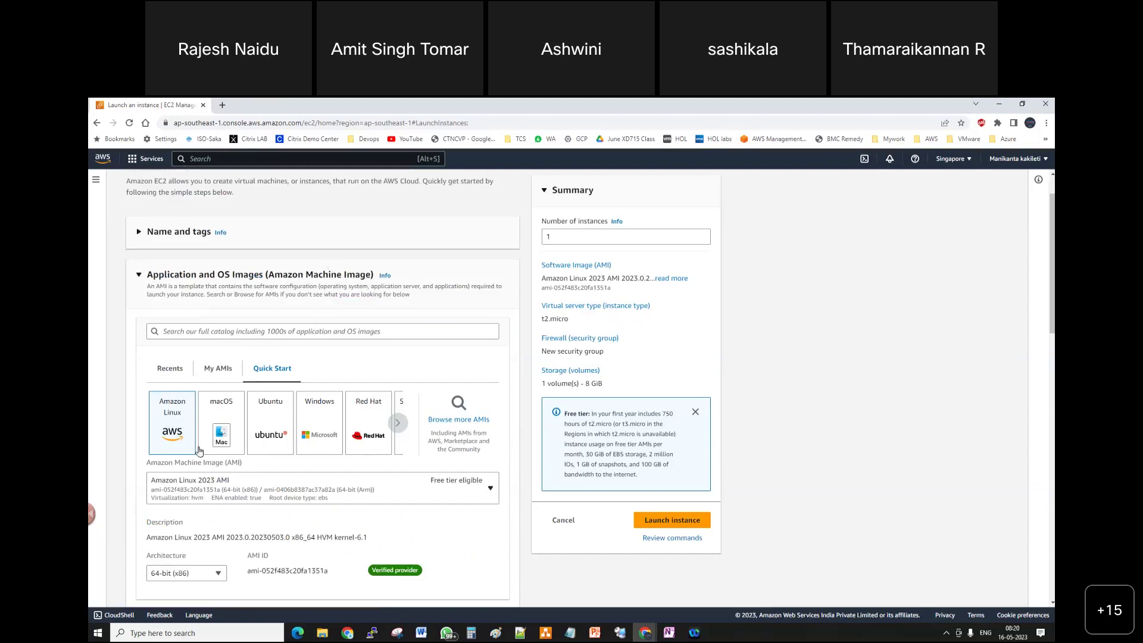
Browse the full AMI catalog beyond the quick-start choices and filter it to free-tier-only Linux/Unix images
{"action": "left_click", "coordinate": [397, 423]}
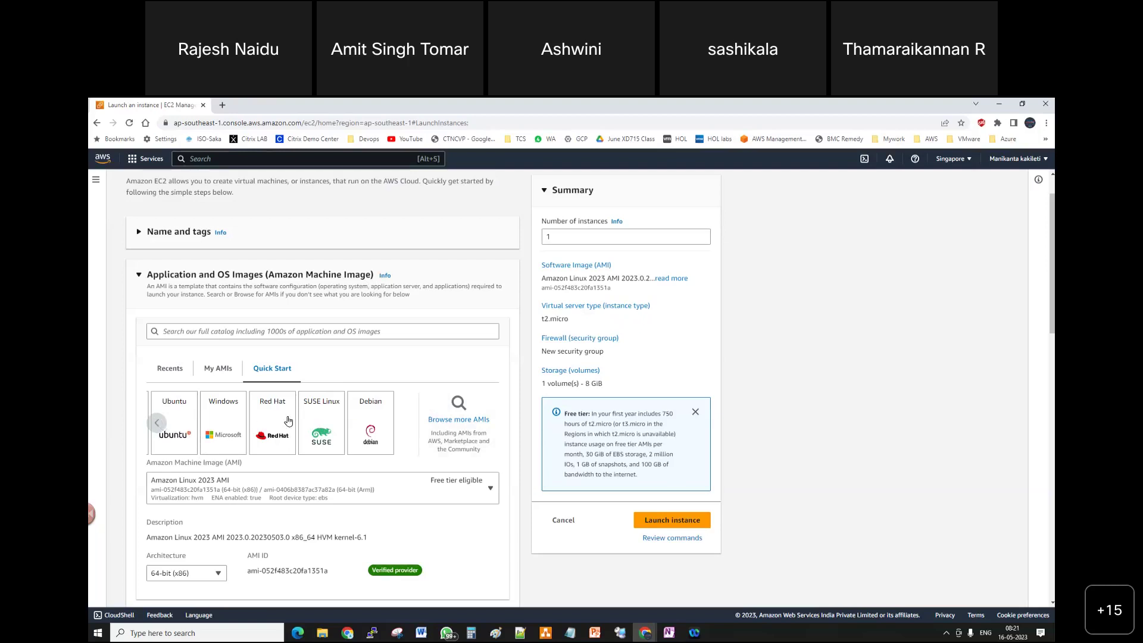
{"action": "left_click", "coordinate": [456, 421]}
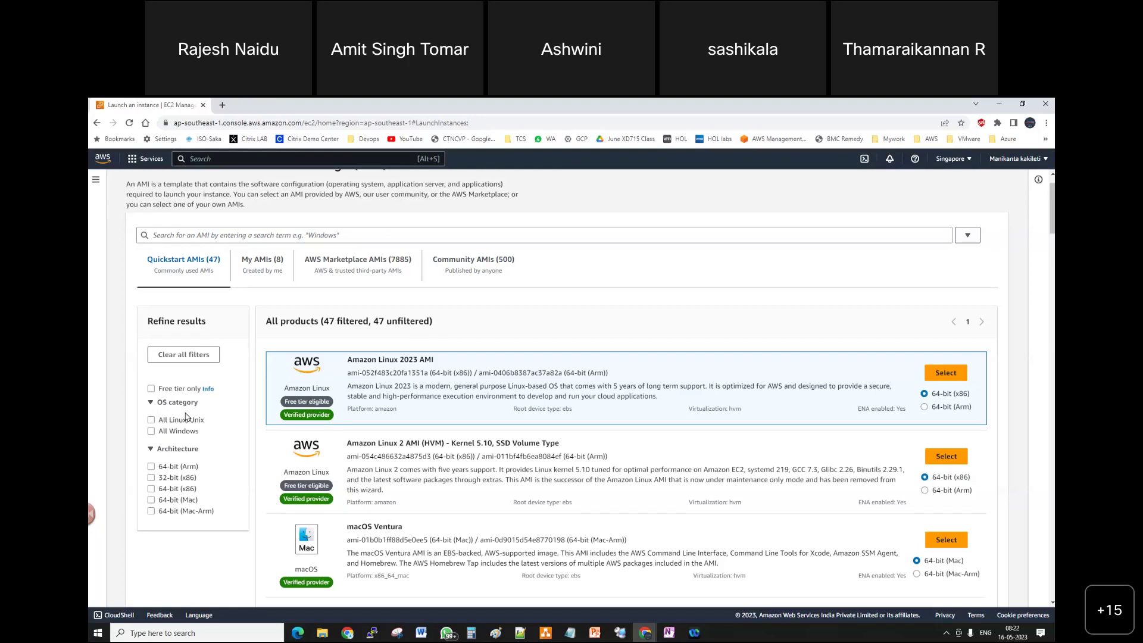
{"action": "left_click", "coordinate": [152, 389]}
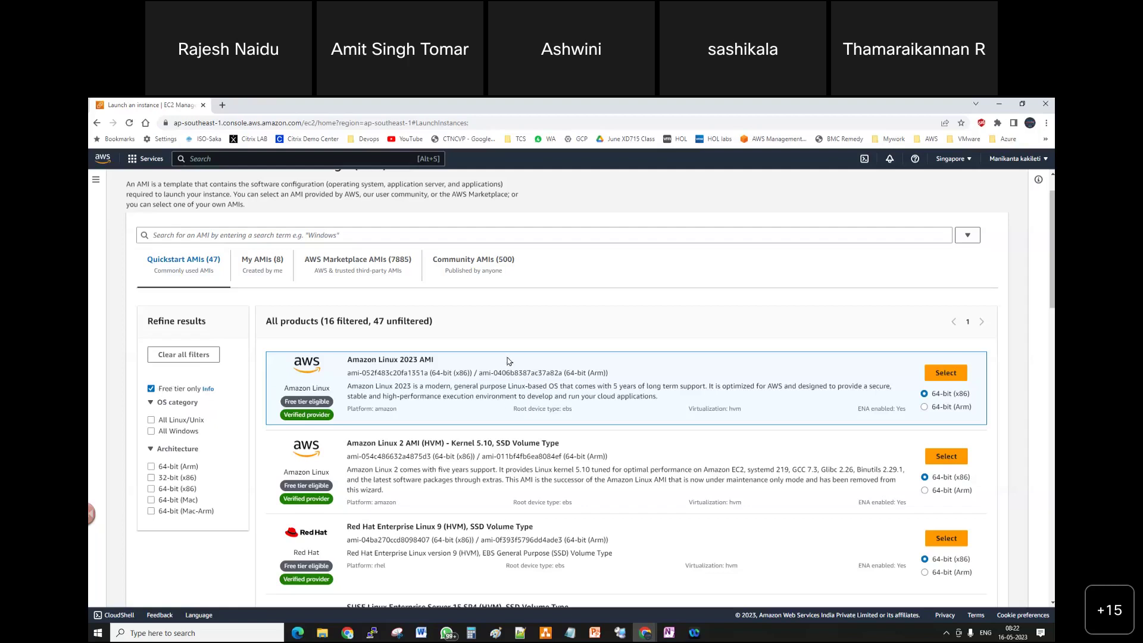
{"action": "scroll", "coordinate": [509, 364], "scroll_direction": "down", "scroll_amount": 3}
{"action": "scroll", "coordinate": [537, 496], "scroll_direction": "up", "scroll_amount": 4}
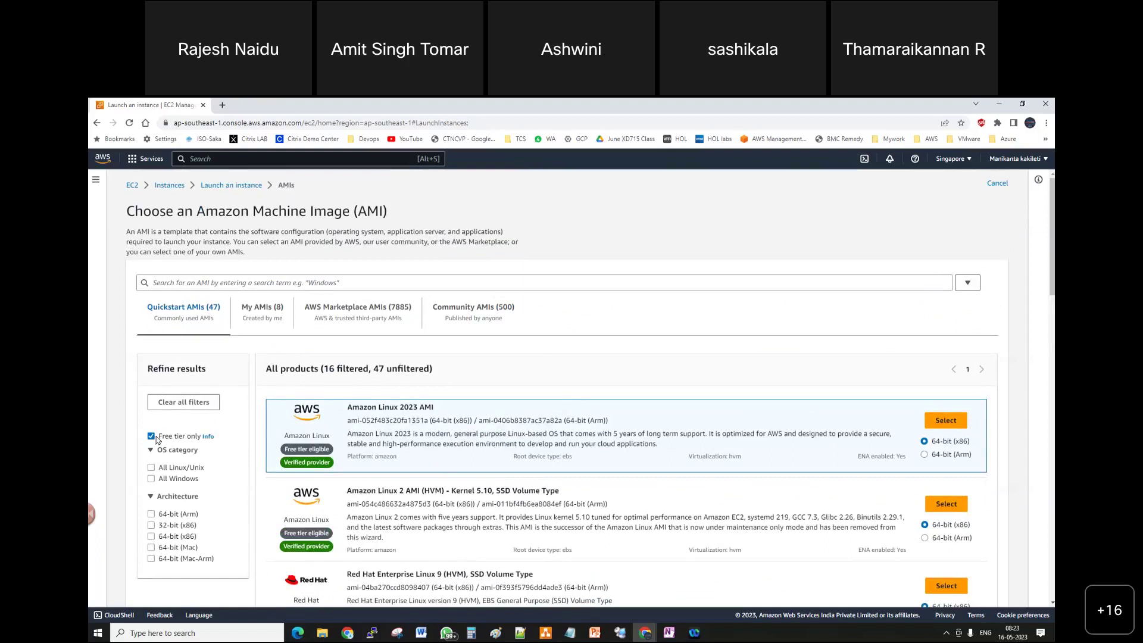
{"action": "left_click", "coordinate": [151, 468]}
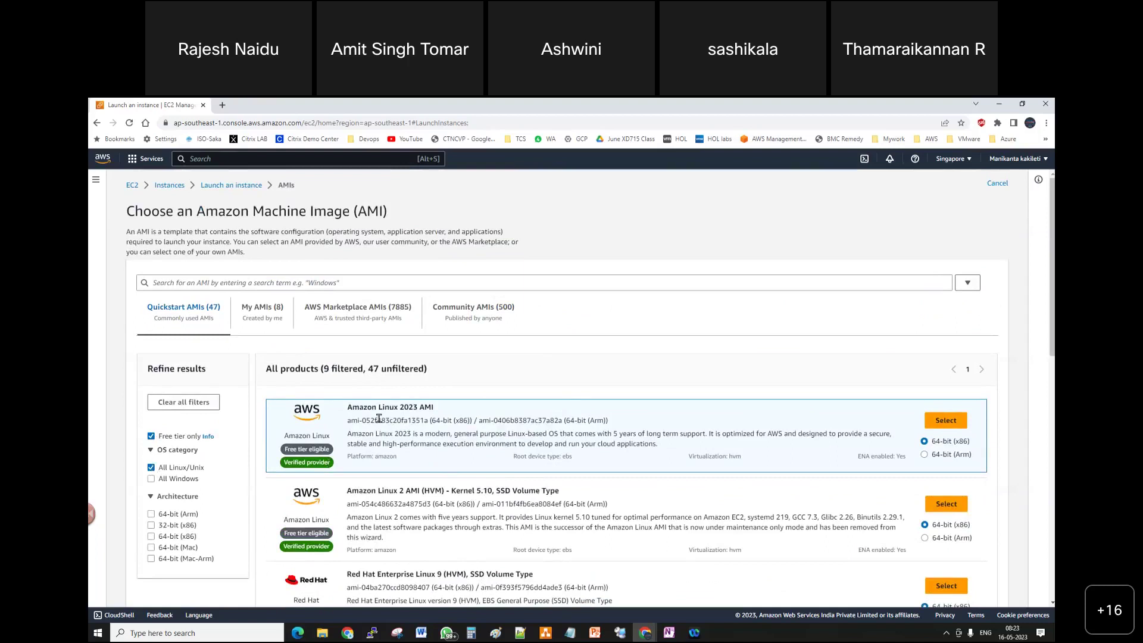
Examine the filtered free-tier Linux/Unix images, including their distributions, versions and descriptions
{"action": "left_click_drag", "start_coordinate": [321, 368], "coordinate": [338, 368]}
{"action": "left_click", "coordinate": [676, 349]}
{"action": "scroll", "coordinate": [565, 429], "scroll_direction": "down", "scroll_amount": 2}
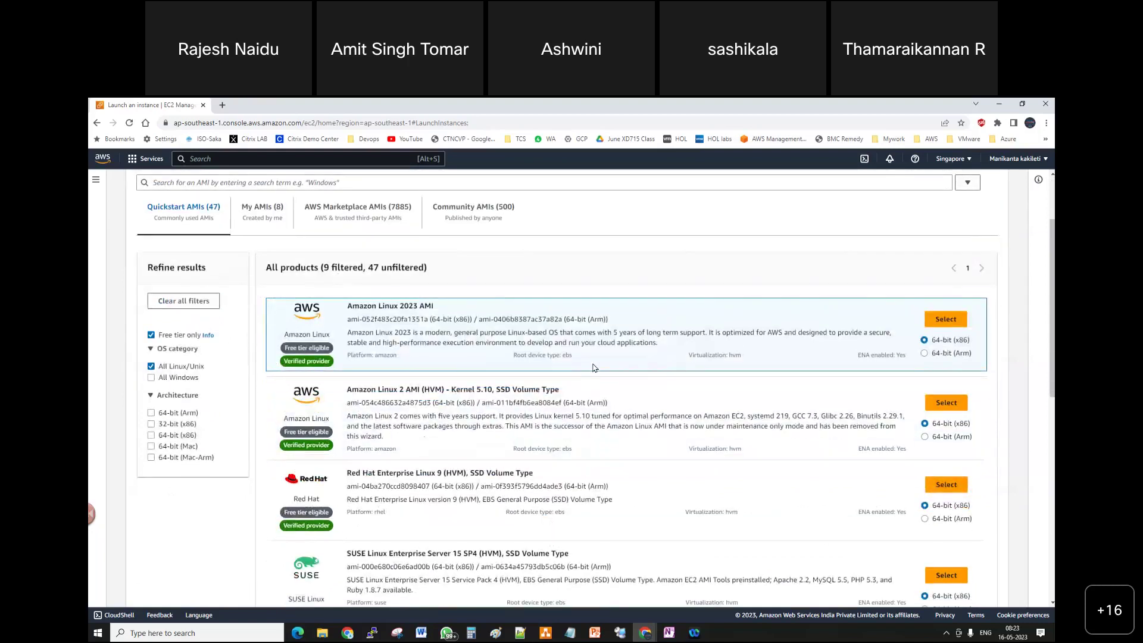
{"action": "scroll", "coordinate": [596, 536], "scroll_direction": "down", "scroll_amount": 3}
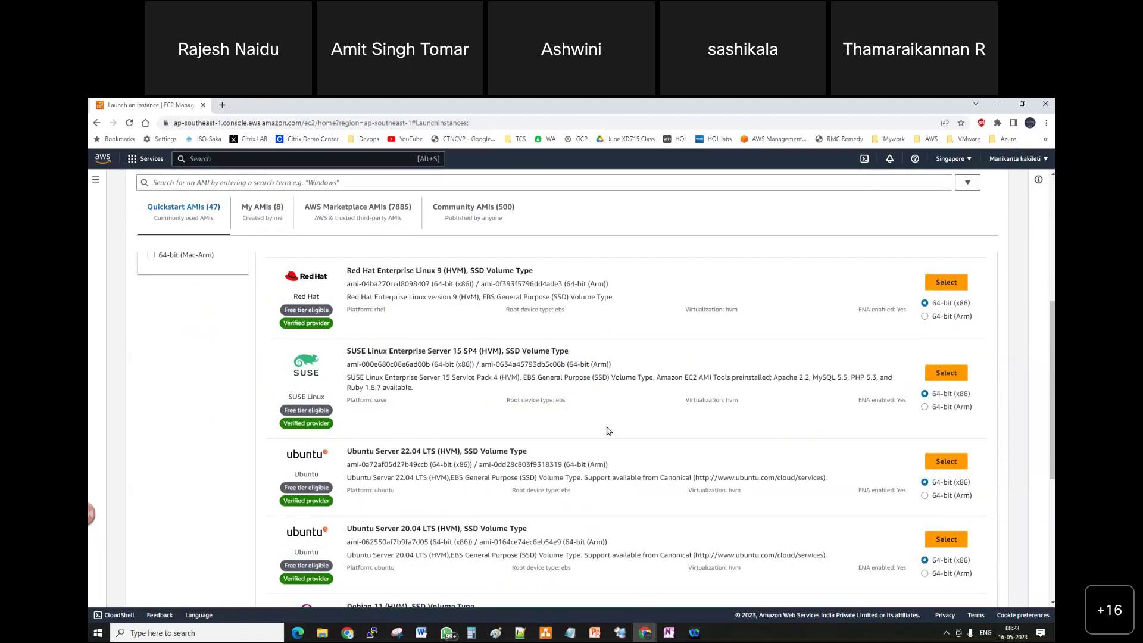
{"action": "scroll", "coordinate": [607, 428], "scroll_direction": "up", "scroll_amount": 5}
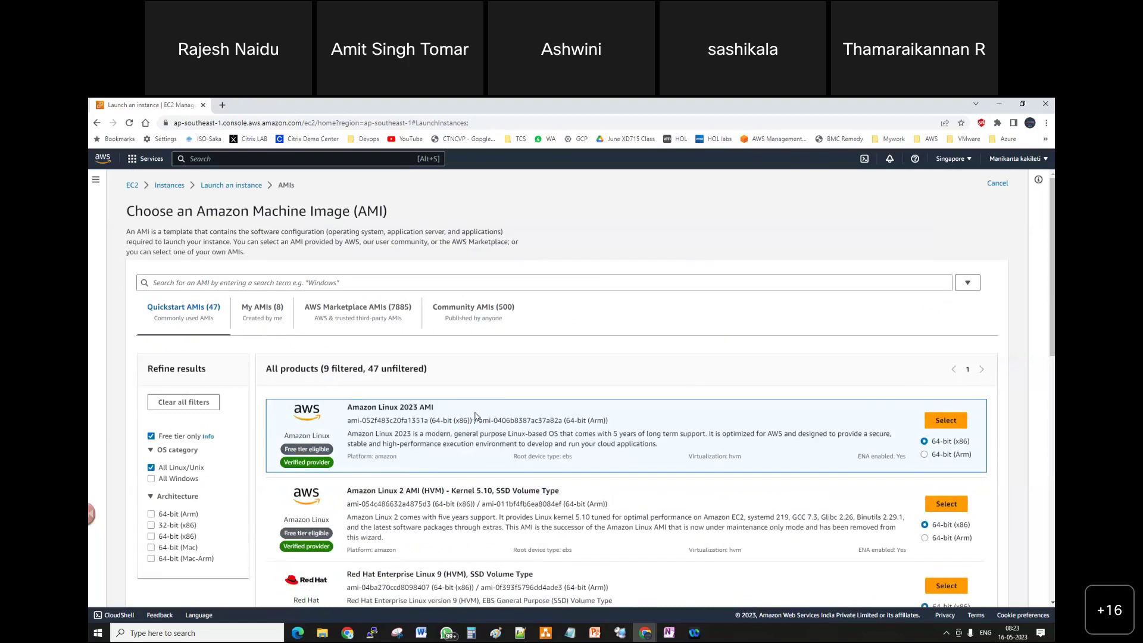
{"action": "scroll", "coordinate": [475, 416], "scroll_direction": "down", "scroll_amount": 2}
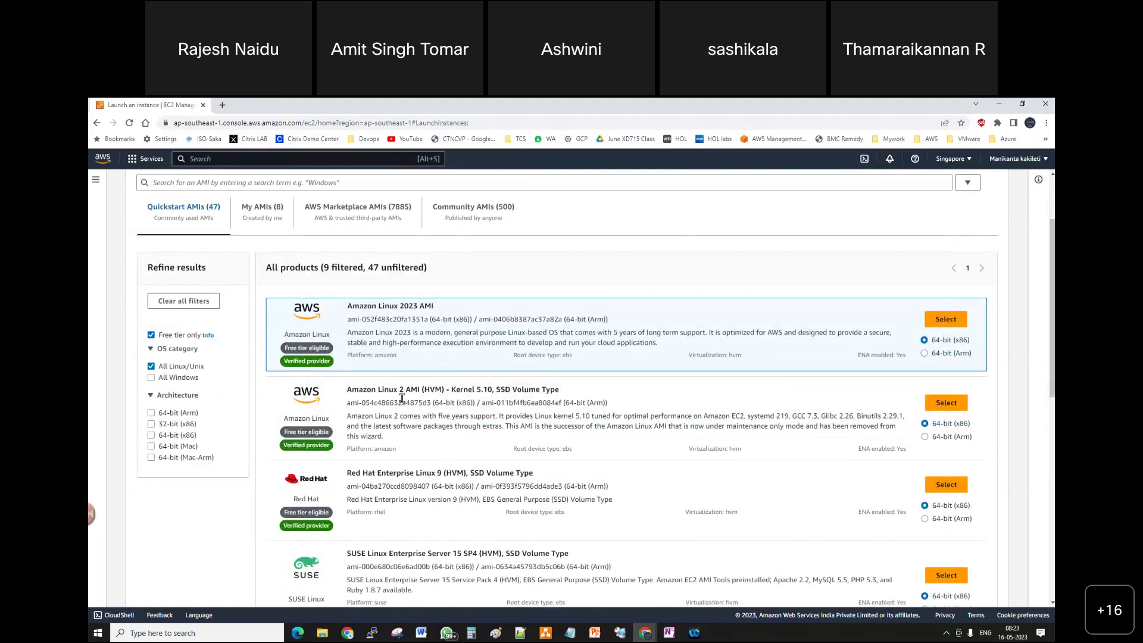
{"action": "scroll", "coordinate": [452, 454], "scroll_direction": "down", "scroll_amount": 1}
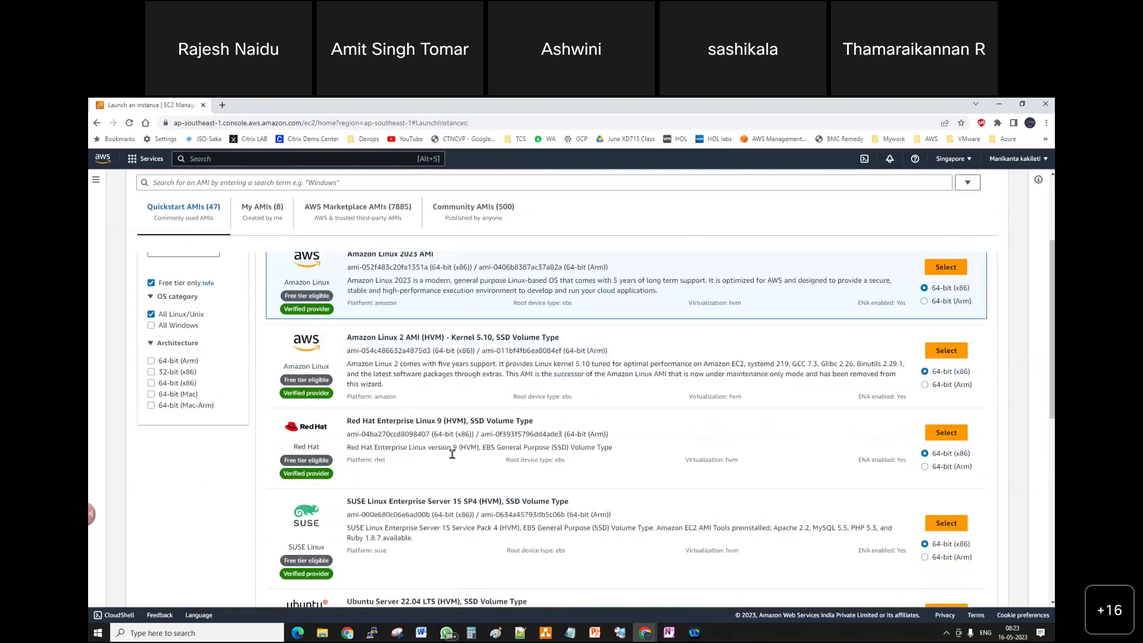
{"action": "scroll", "coordinate": [452, 454], "scroll_direction": "down", "scroll_amount": 1}
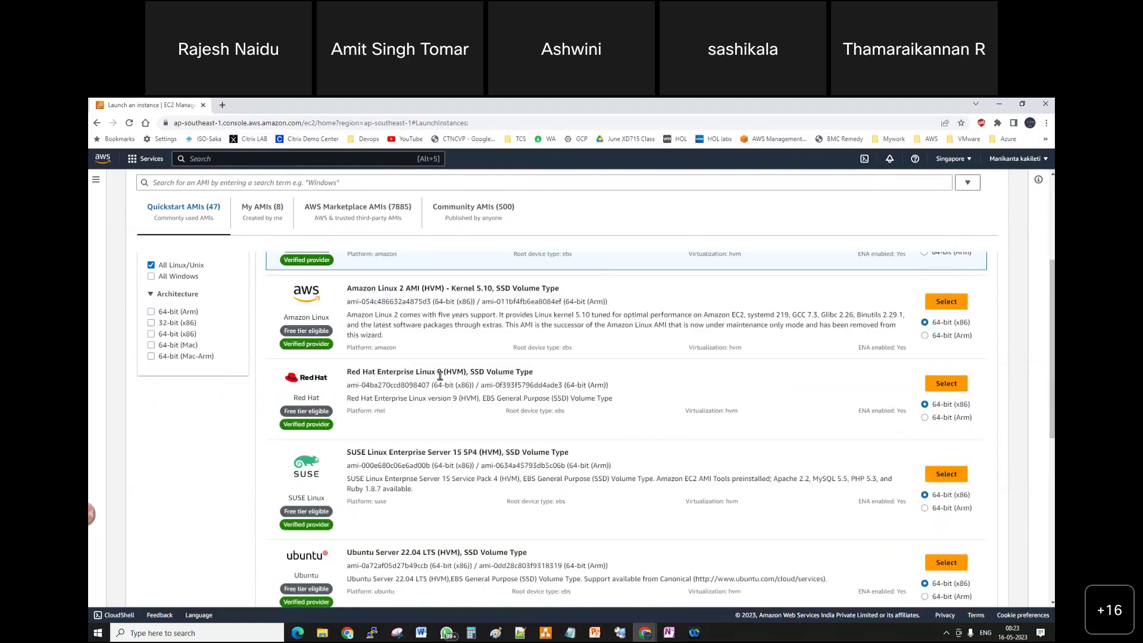
{"action": "scroll", "coordinate": [480, 436], "scroll_direction": "down", "scroll_amount": 1}
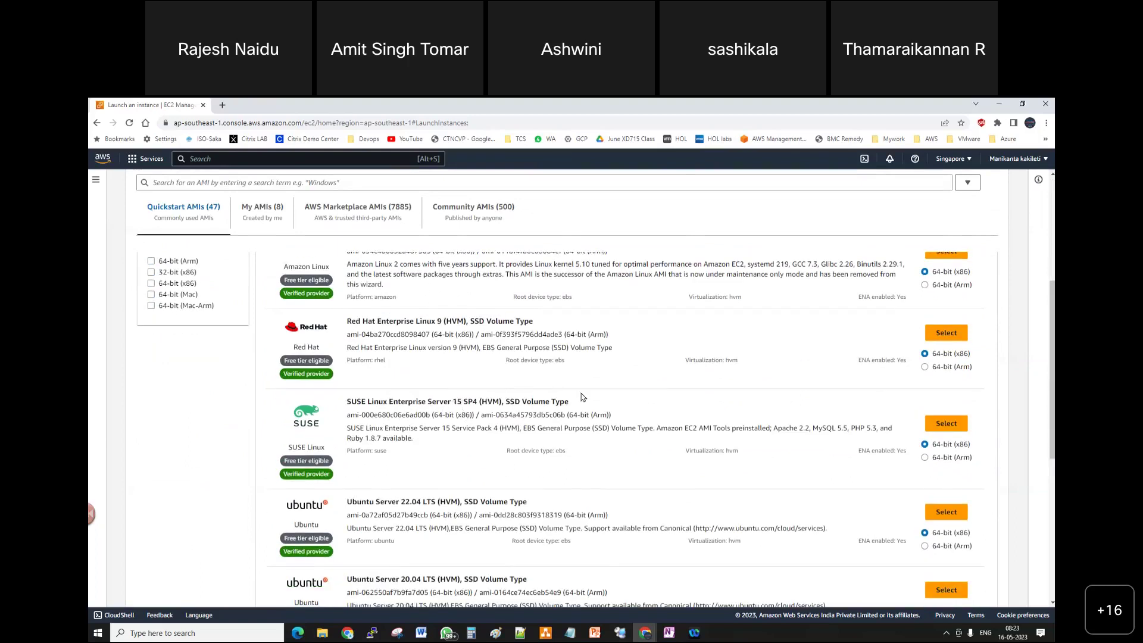
{"action": "scroll", "coordinate": [582, 397], "scroll_direction": "down", "scroll_amount": 2}
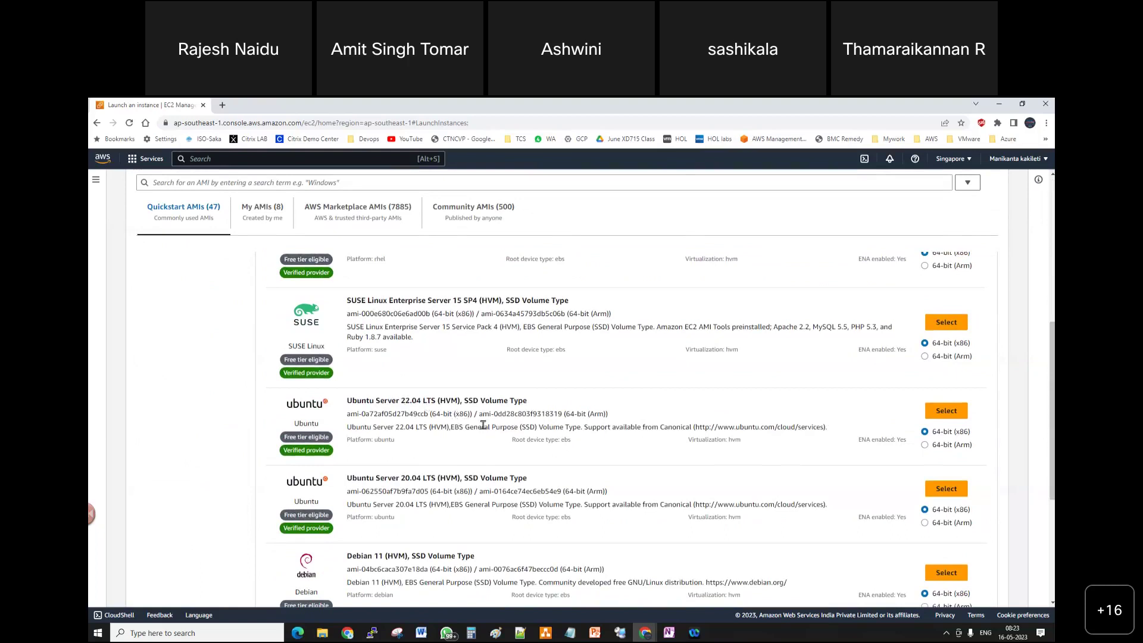
{"action": "scroll", "coordinate": [423, 444], "scroll_direction": "down", "scroll_amount": 1}
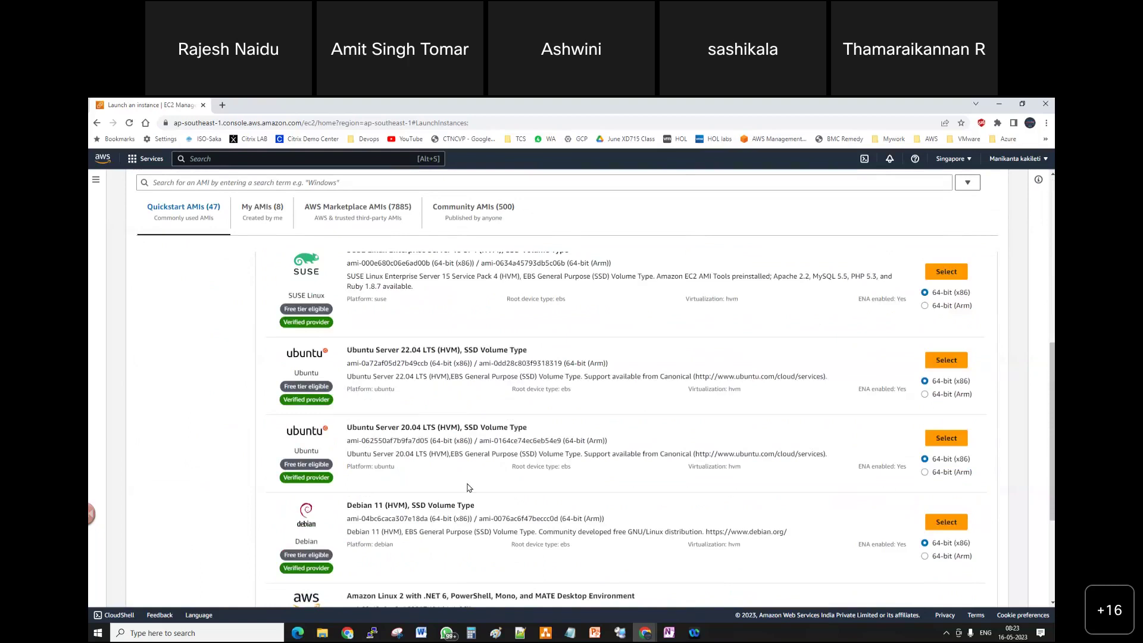
{"action": "scroll", "coordinate": [466, 472], "scroll_direction": "down", "scroll_amount": 3}
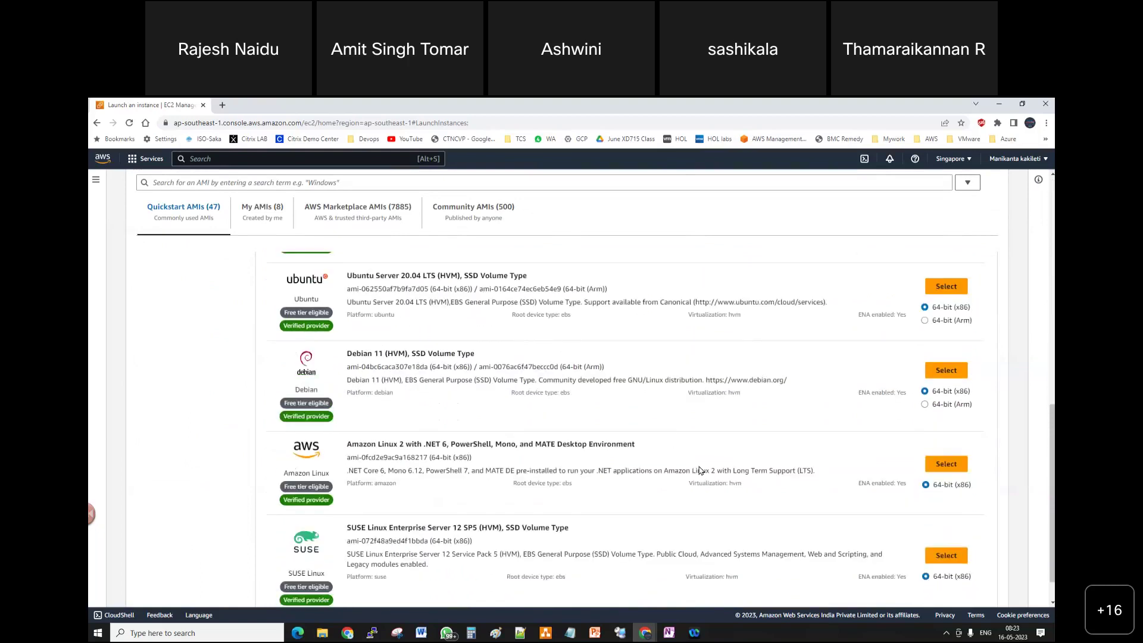
{"action": "scroll", "coordinate": [702, 472], "scroll_direction": "down", "scroll_amount": 1}
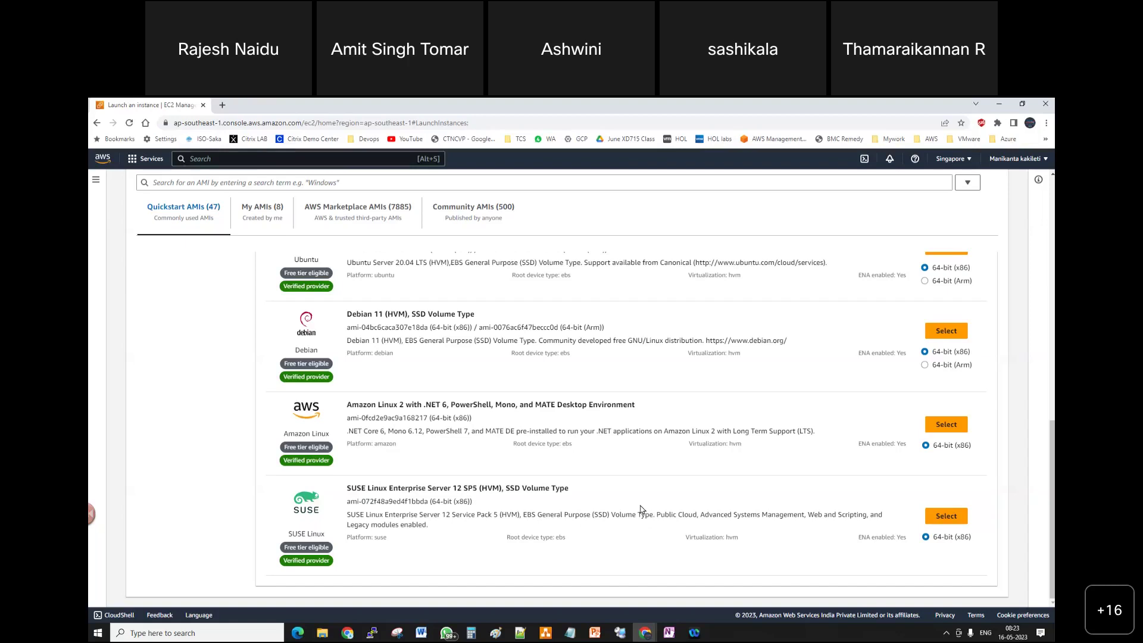
Choose the 64-bit (x86) Amazon Linux 2023 AMI as the instance's operating system image
{"action": "scroll", "coordinate": [641, 509], "scroll_direction": "up", "scroll_amount": 3}
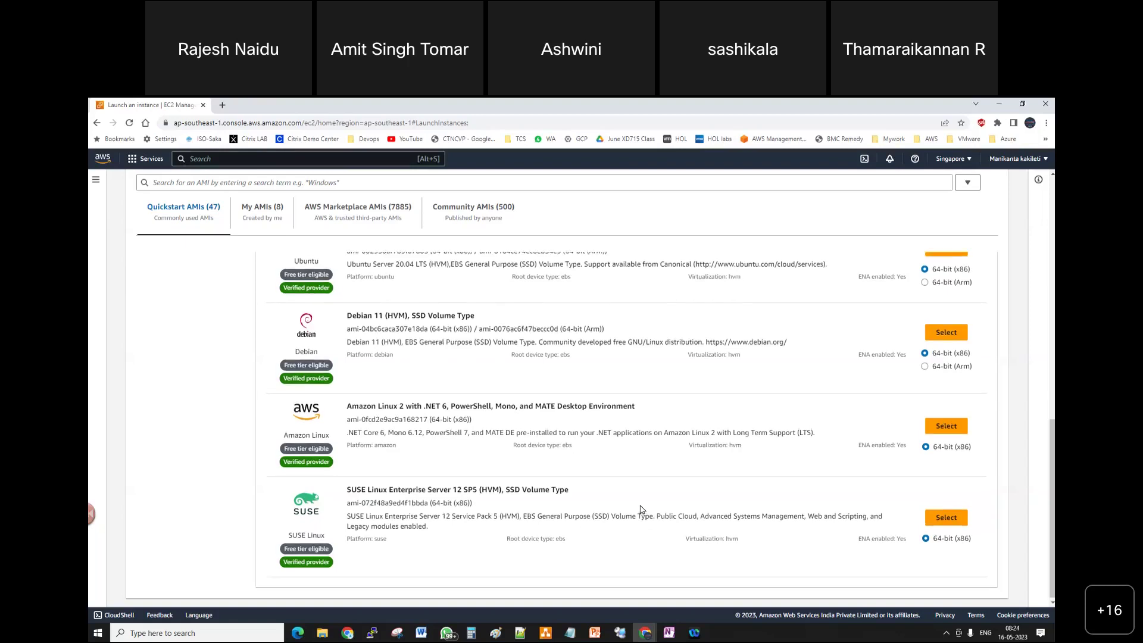
{"action": "scroll", "coordinate": [340, 457], "scroll_direction": "up", "scroll_amount": 3}
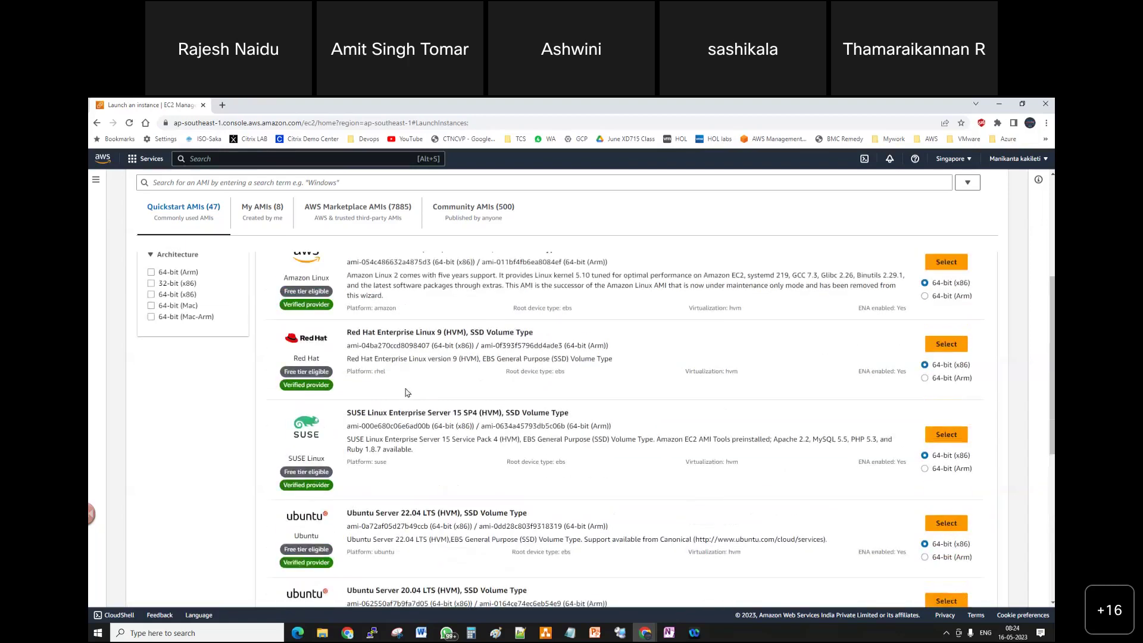
{"action": "scroll", "coordinate": [384, 440], "scroll_direction": "up", "scroll_amount": 1}
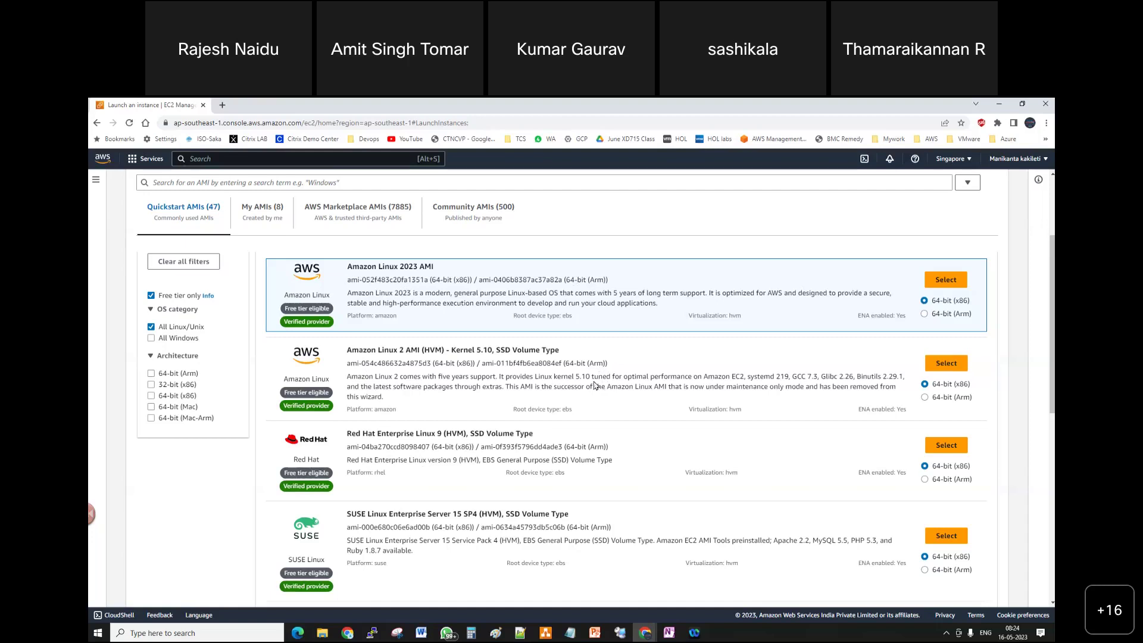
{"action": "left_click", "coordinate": [946, 280]}
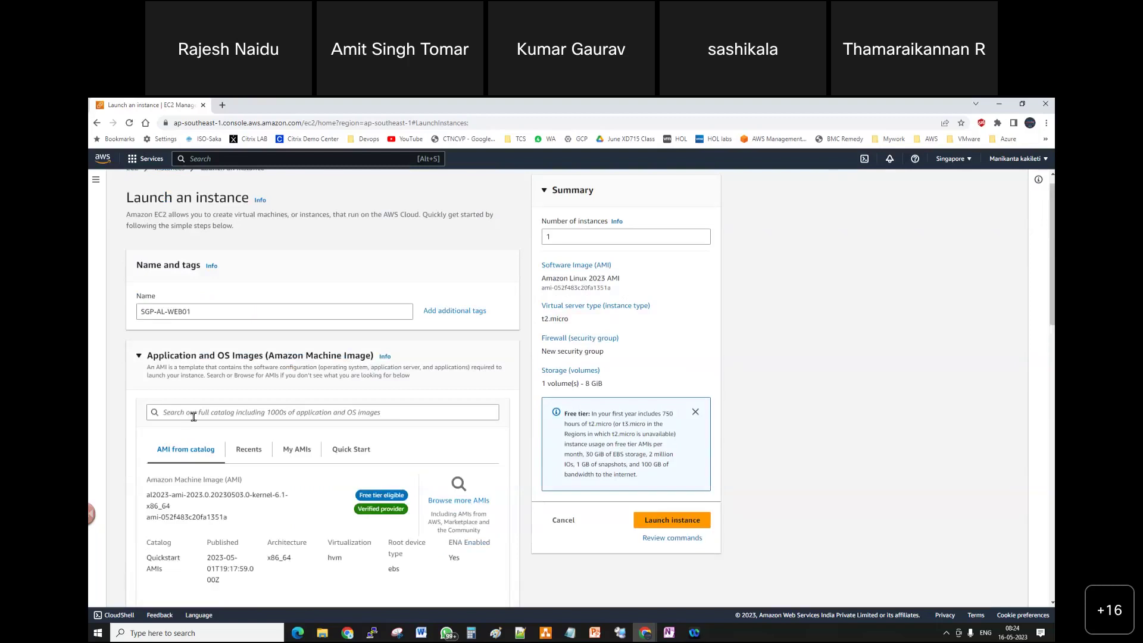
{"action": "scroll", "coordinate": [420, 386], "scroll_direction": "down", "scroll_amount": 2}
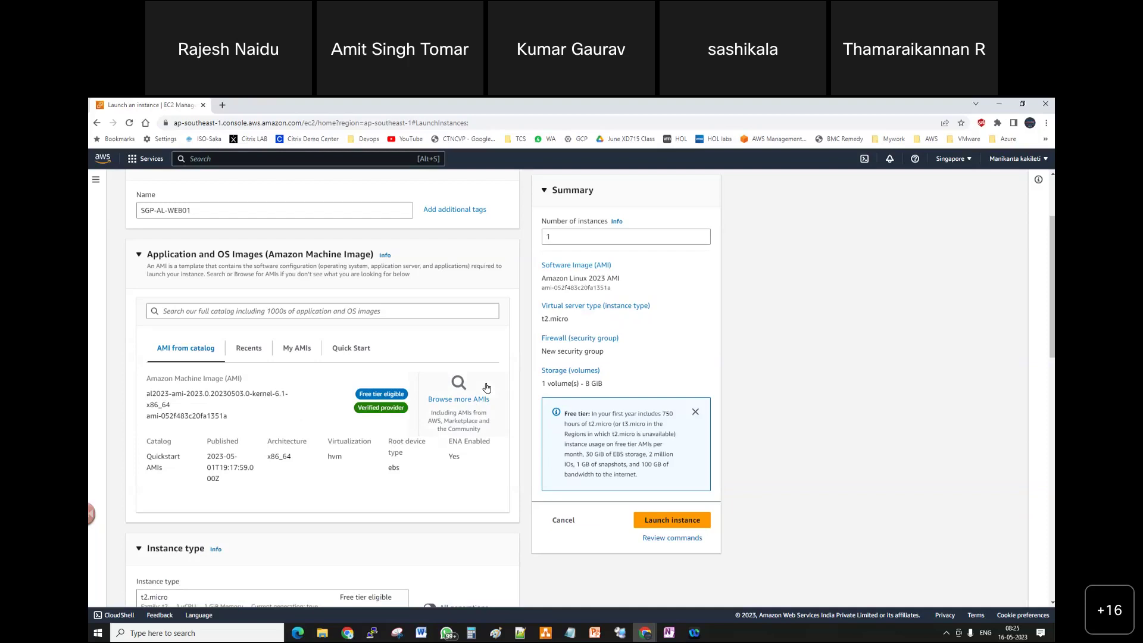
Switch to Calculator and multiply 24 by 30 to work out the hours in a 30-day month
{"action": "key", "text": "super+r"}
{"action": "type", "text": "cmd"}
{"action": "key", "text": "Return"}
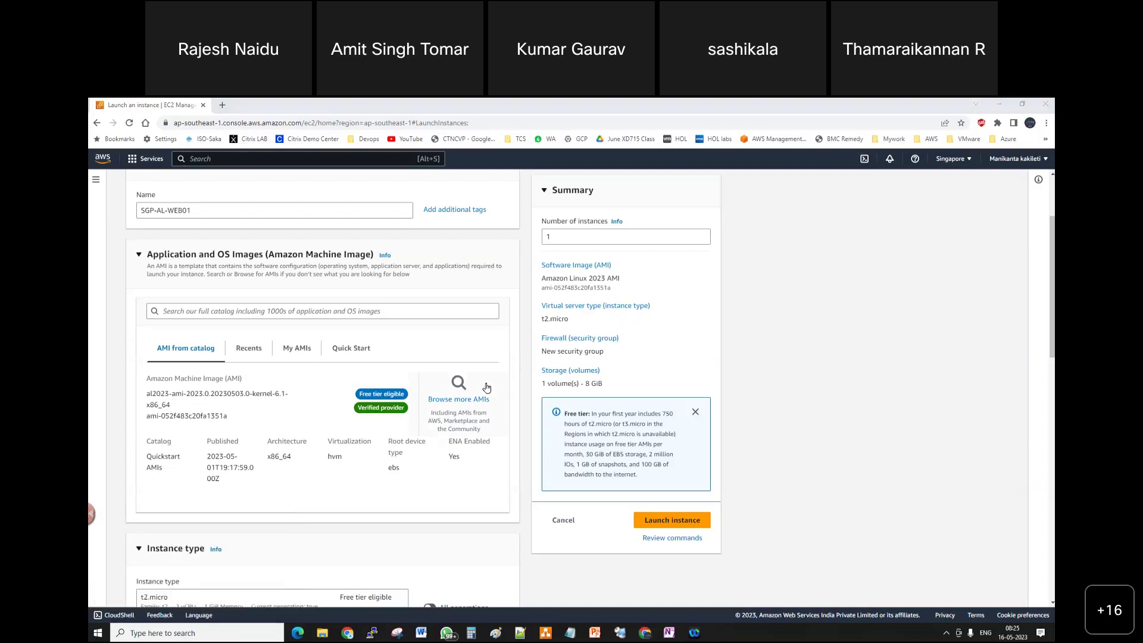
{"action": "left_click_drag", "start_coordinate": [455, 223], "coordinate": [615, 212]}
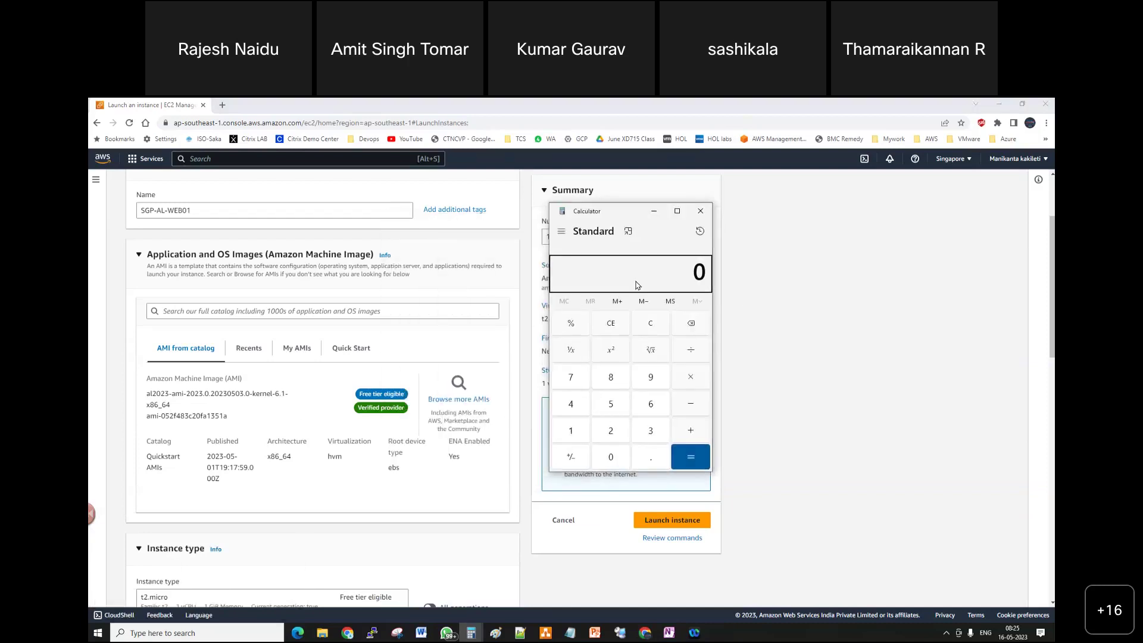
{"action": "key", "text": "2"}
{"action": "key", "text": "4"}
{"action": "key", "text": "asterisk"}
{"action": "key", "text": "3"}
{"action": "key", "text": "0"}
{"action": "key", "text": "Return"}
{"action": "left_click_drag", "start_coordinate": [667, 273], "coordinate": [704, 274]}
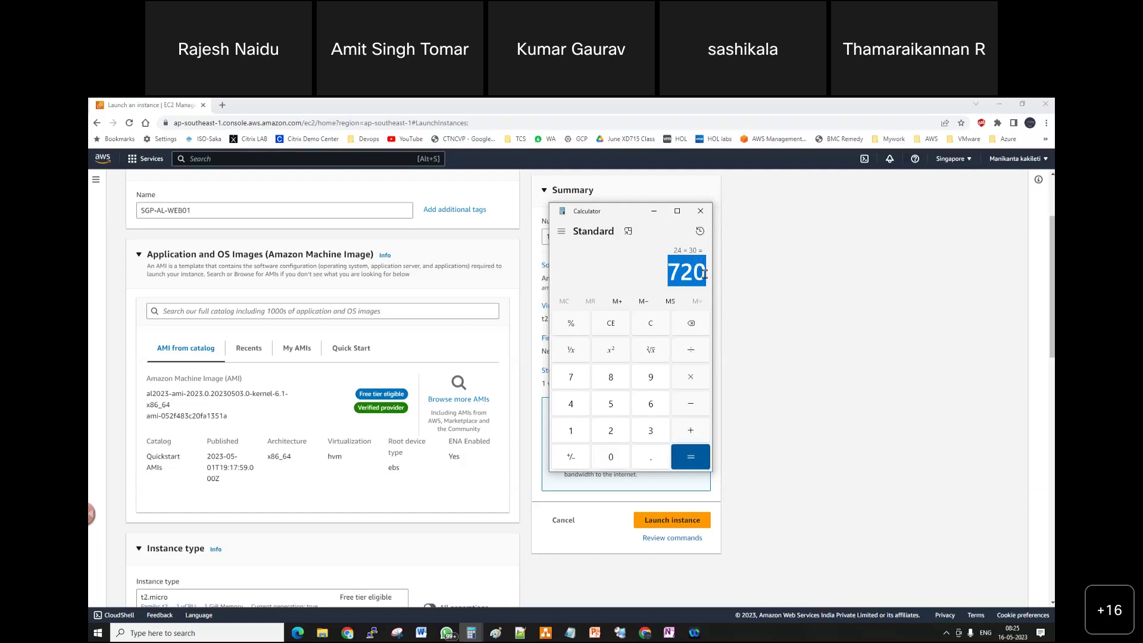
Calculate the hours in a 31-day month by multiplying 24 by 31
{"action": "key", "text": "Escape"}
{"action": "key", "text": "2"}
{"action": "key", "text": "4"}
{"action": "key", "text": "asterisk"}
{"action": "key", "text": "3"}
{"action": "key", "text": "1"}
{"action": "key", "text": "Return"}
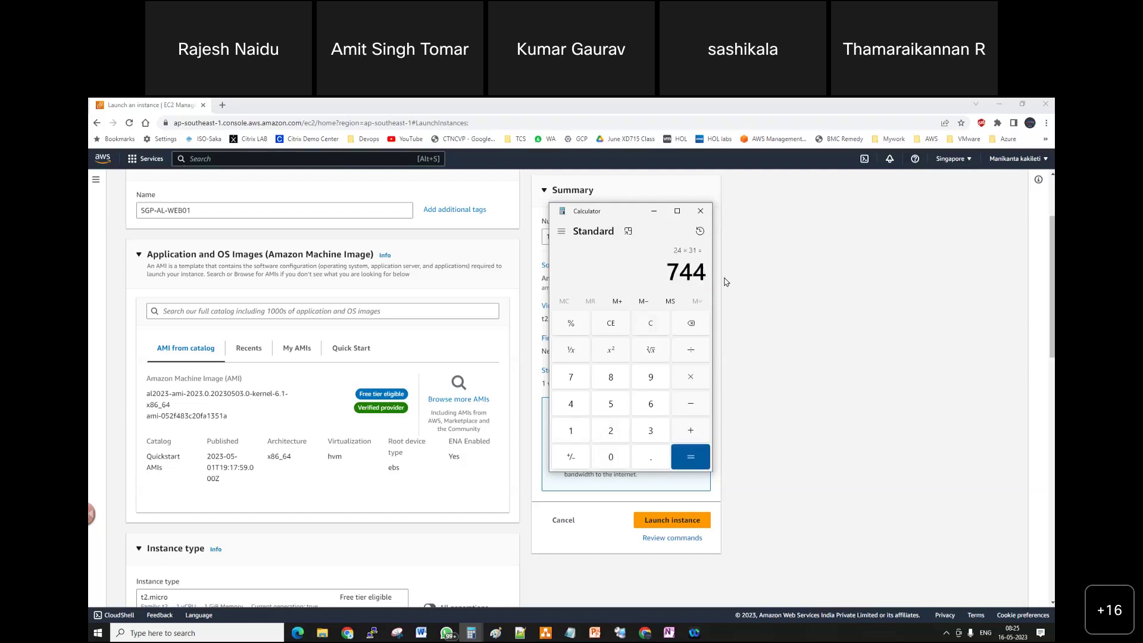
{"action": "left_click_drag", "start_coordinate": [666, 277], "coordinate": [713, 276]}
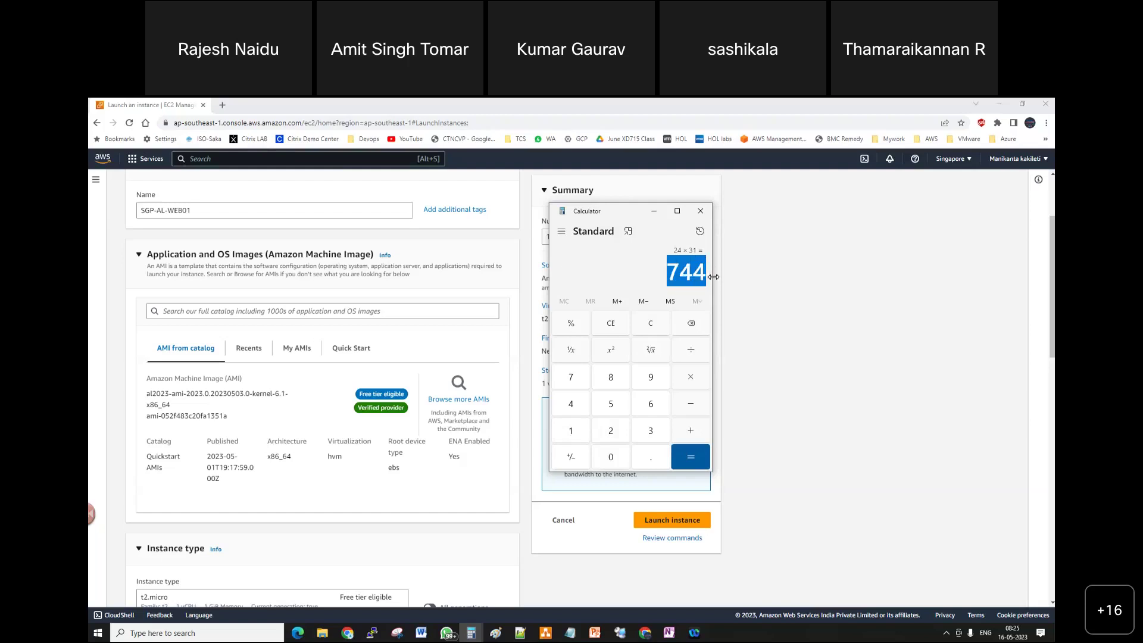
Calculate the monthly running hours of a single instance as 1 × 24 × 31
{"action": "key", "text": "Escape"}
{"action": "key", "text": "1"}
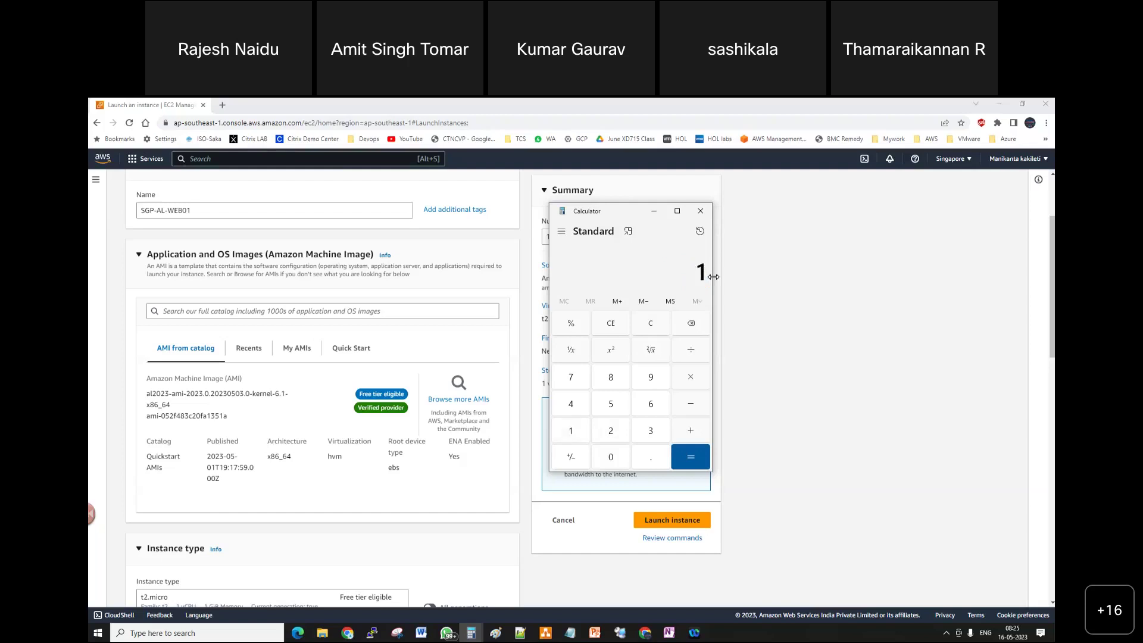
{"action": "key", "text": "asterisk"}
{"action": "type", "text": "24"}
{"action": "key", "text": "Return"}
{"action": "type", "text": "31"}
{"action": "key", "text": "Return"}
{"action": "left_click_drag", "start_coordinate": [667, 274], "coordinate": [704, 273]}
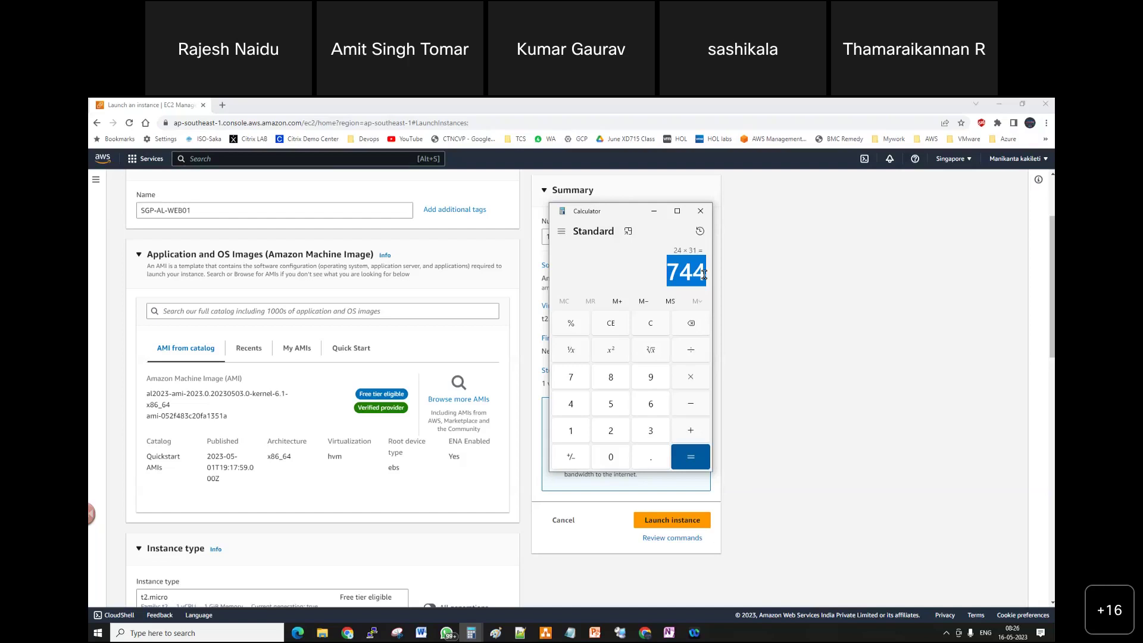
Calculate how far two instances exceed the 750 free-tier hours, using 2 × 24 × 31 minus 750
{"action": "key", "text": "Escape"}
{"action": "type", "text": "2"}
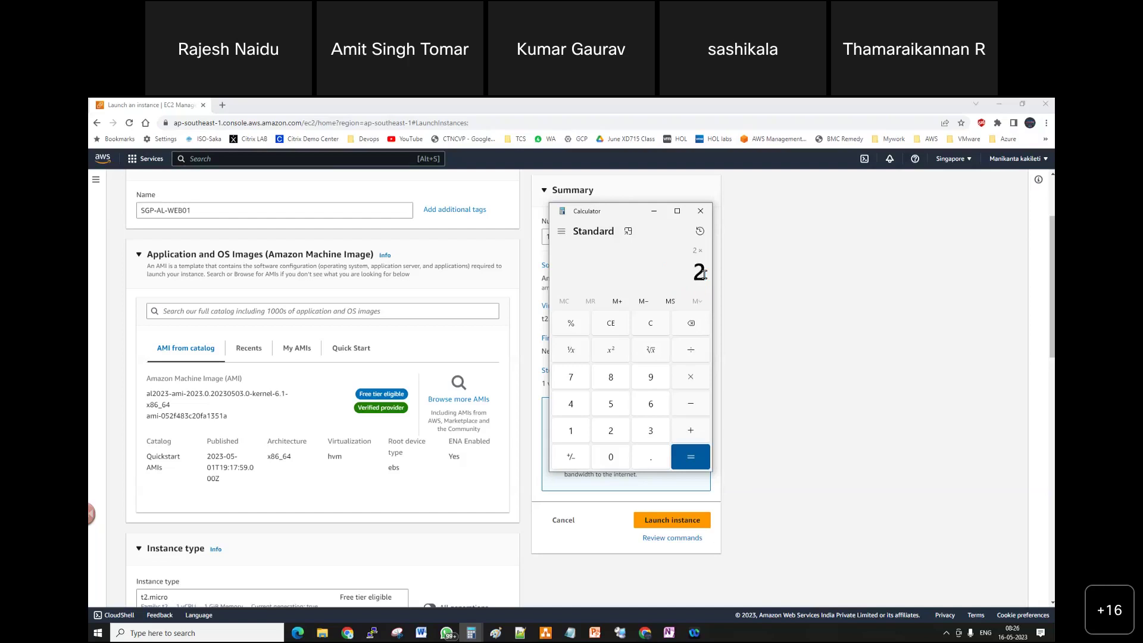
{"action": "type", "text": "4"}
{"action": "key", "text": "Return"}
{"action": "key", "text": "asterisk"}
{"action": "type", "text": "31"}
{"action": "key", "text": "Return"}
{"action": "key", "text": "minus"}
{"action": "type", "text": "750"}
{"action": "key", "text": "Return"}
{"action": "left_click_drag", "start_coordinate": [672, 275], "coordinate": [709, 283]}
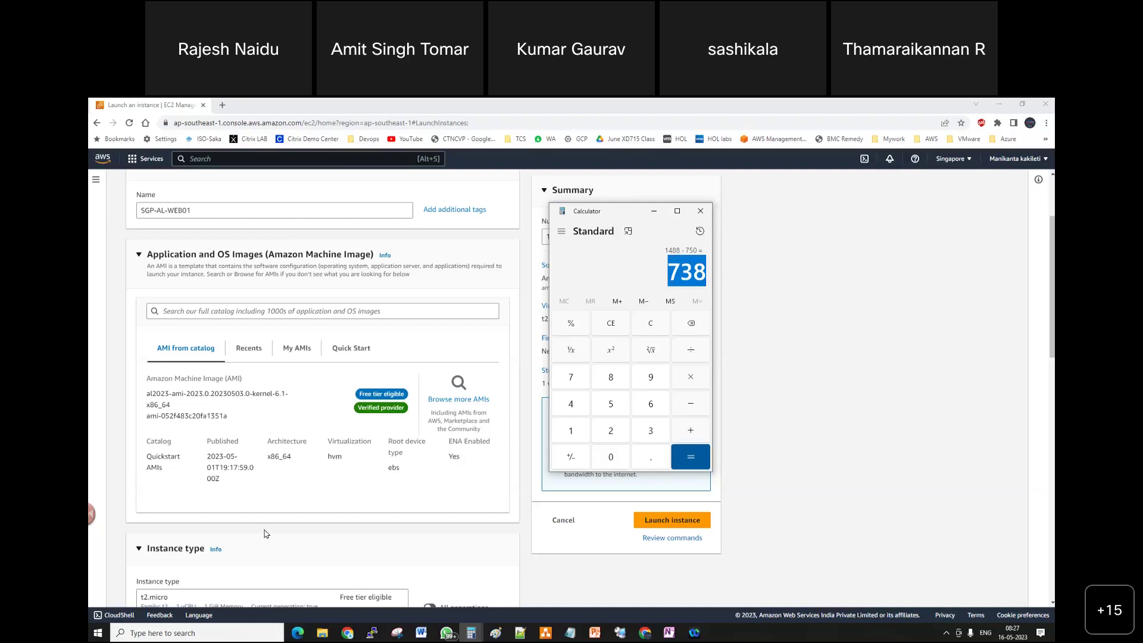
{"action": "scroll", "coordinate": [263, 534], "scroll_direction": "down", "scroll_amount": 1}
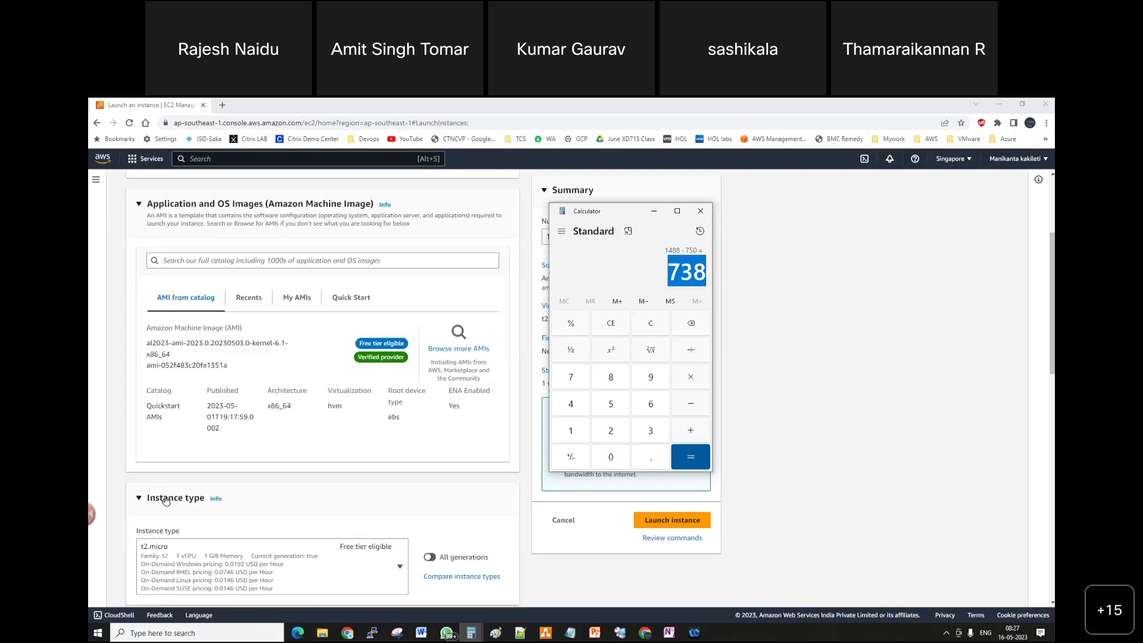
Calculate the cost of the hours beyond the free tier by multiplying 738 by the Linux hourly rate of 0.0146
{"action": "scroll", "coordinate": [326, 543], "scroll_direction": "down", "scroll_amount": 1}
{"action": "scroll", "coordinate": [281, 513], "scroll_direction": "down", "scroll_amount": 3}
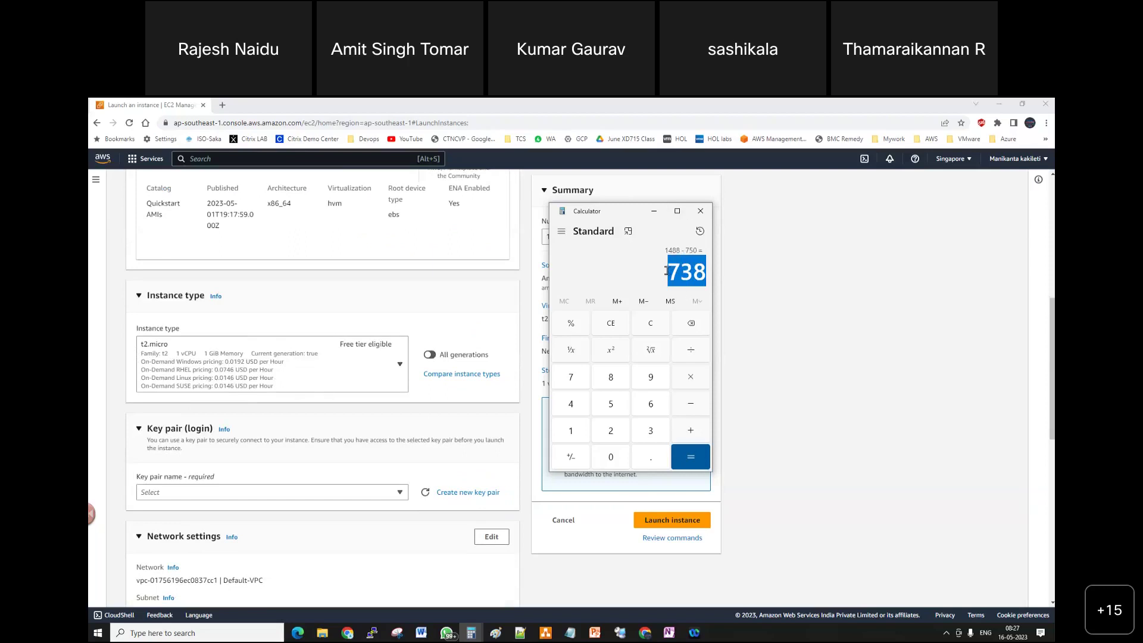
{"action": "left_click", "coordinate": [697, 378]}
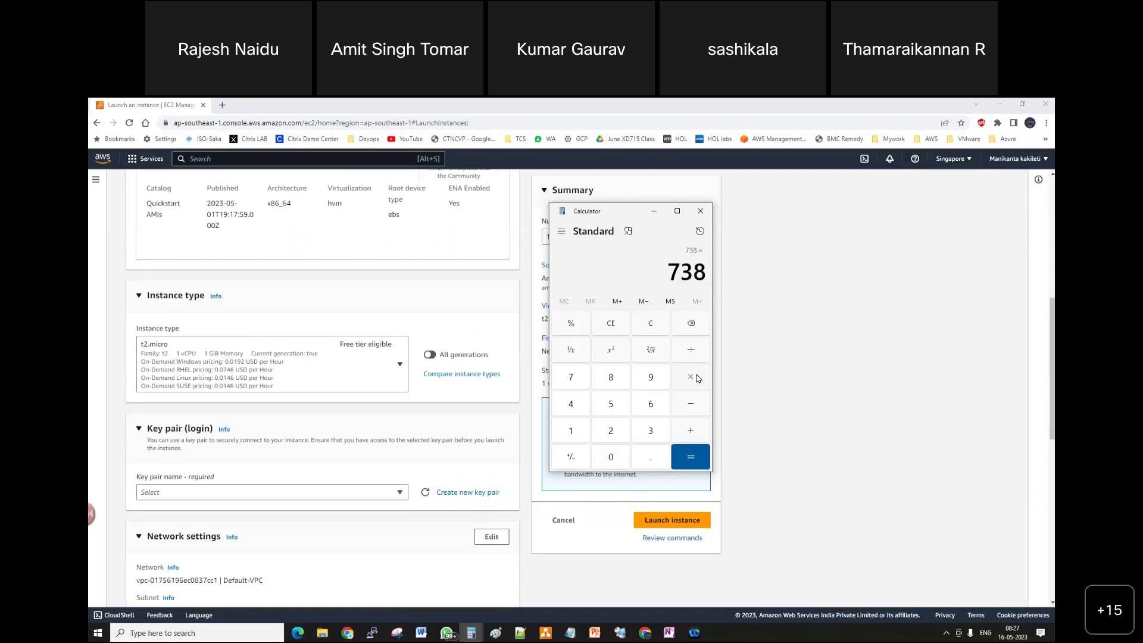
{"action": "type", "text": "0.0146"}
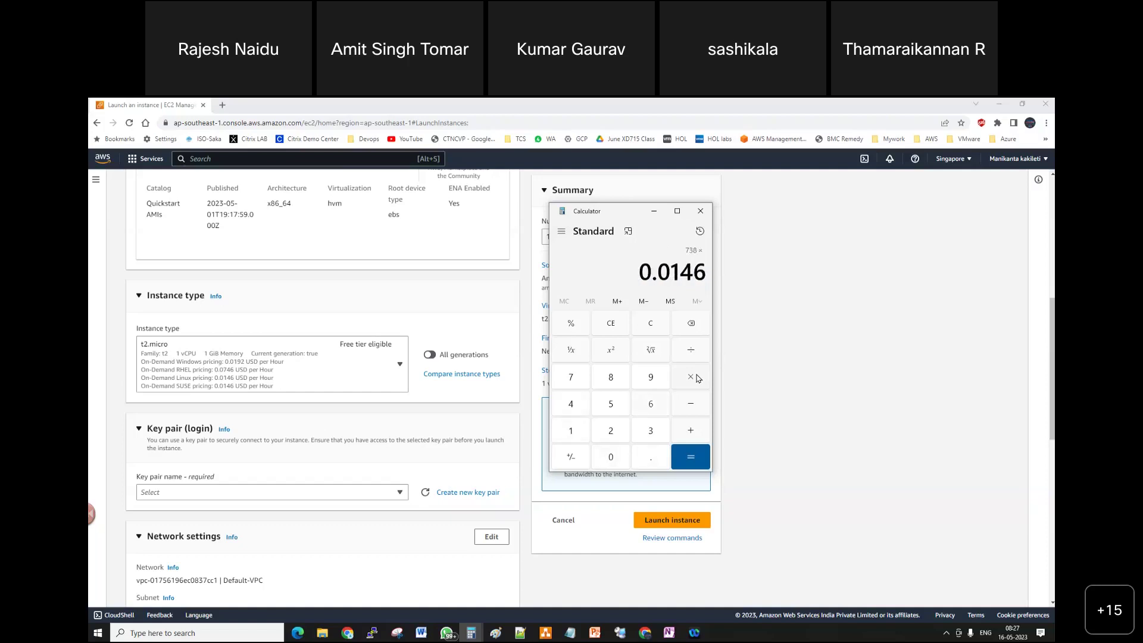
{"action": "key", "text": "Return"}
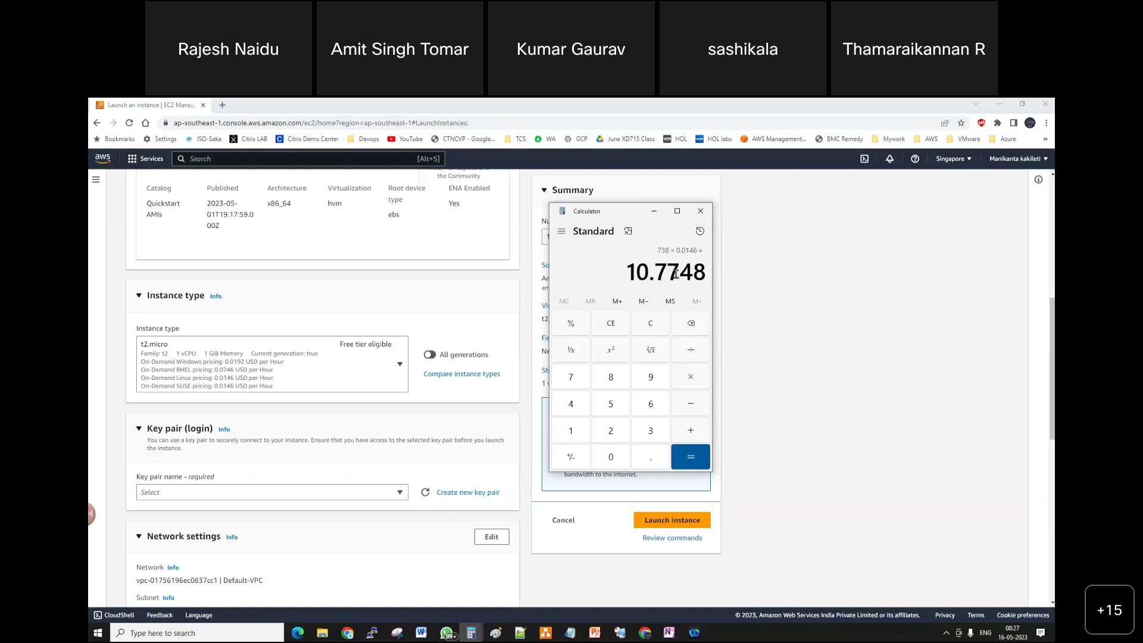
Search Google in a new browser tab for "10.77 USD to INR" and highlight the converted rupee amount
{"action": "left_click", "coordinate": [224, 106]}
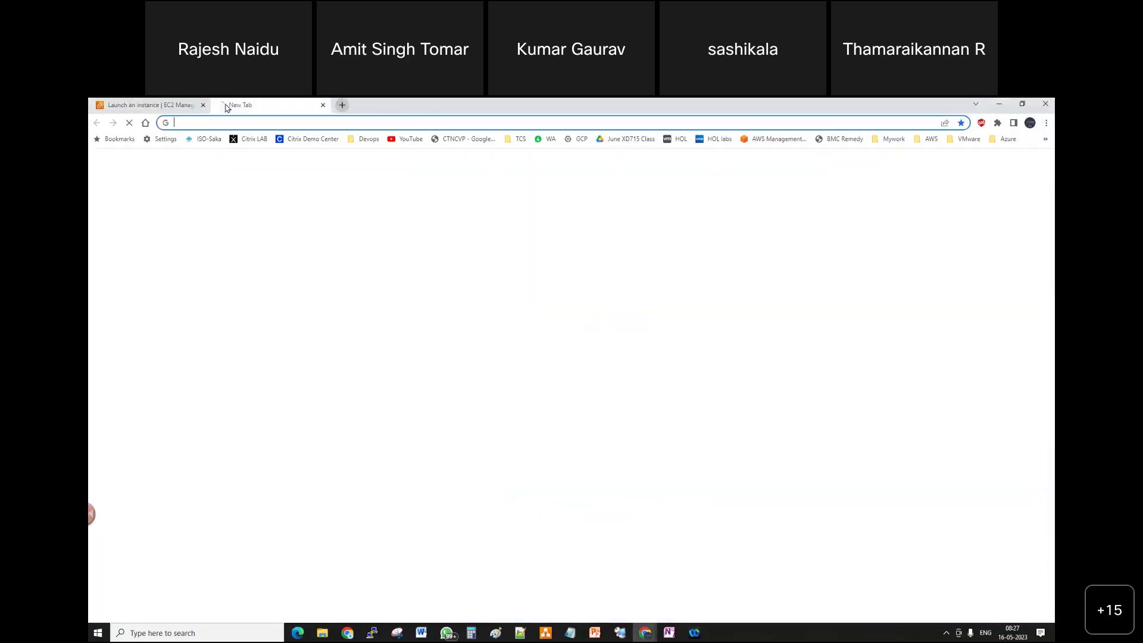
{"action": "type", "text": "10."}
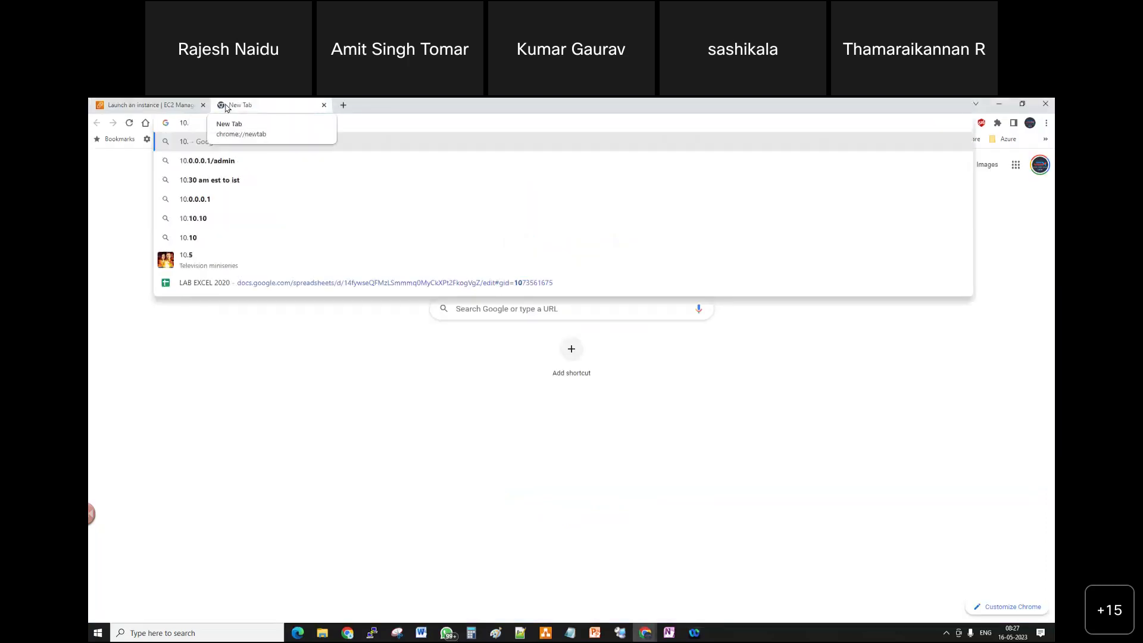
{"action": "type", "text": "77 US"}
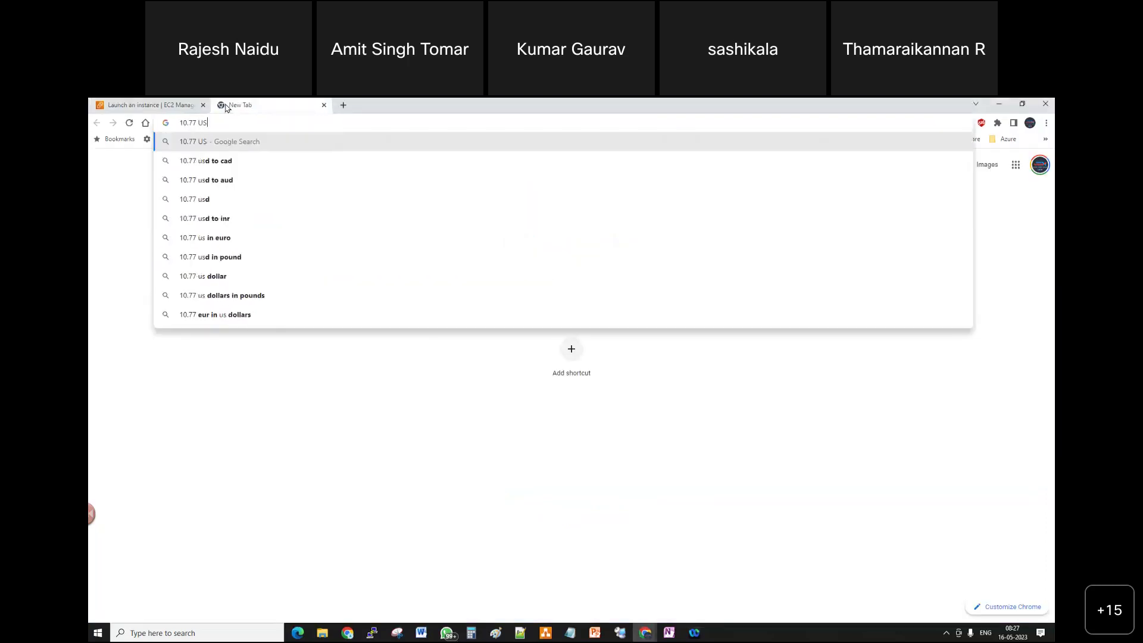
{"action": "type", "text": "D  to INR"}
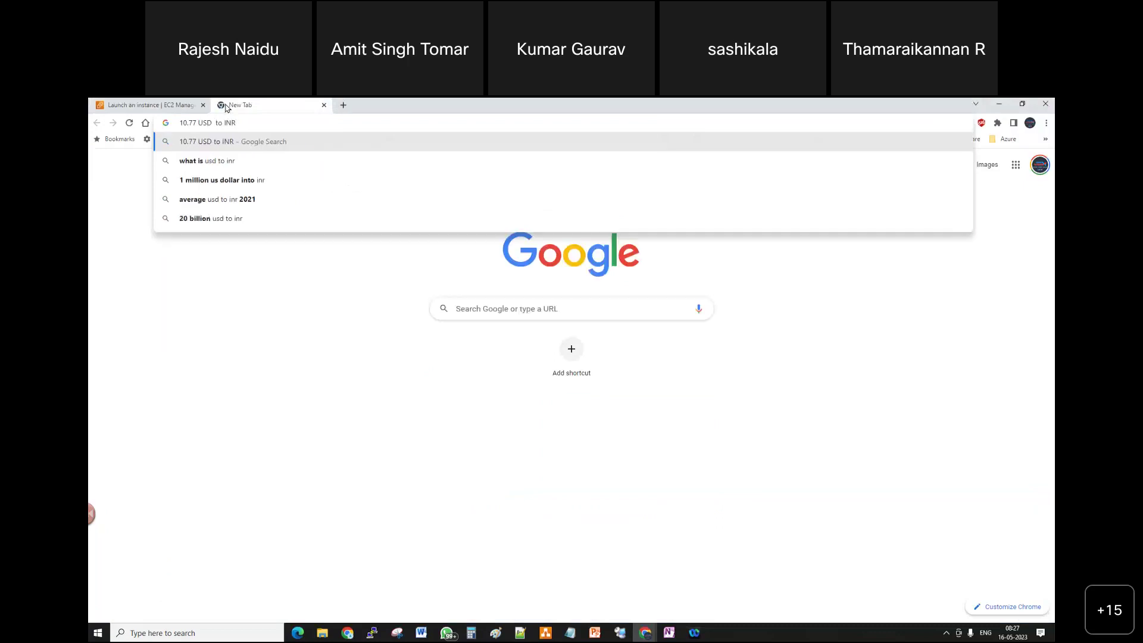
{"action": "key", "text": "Return"}
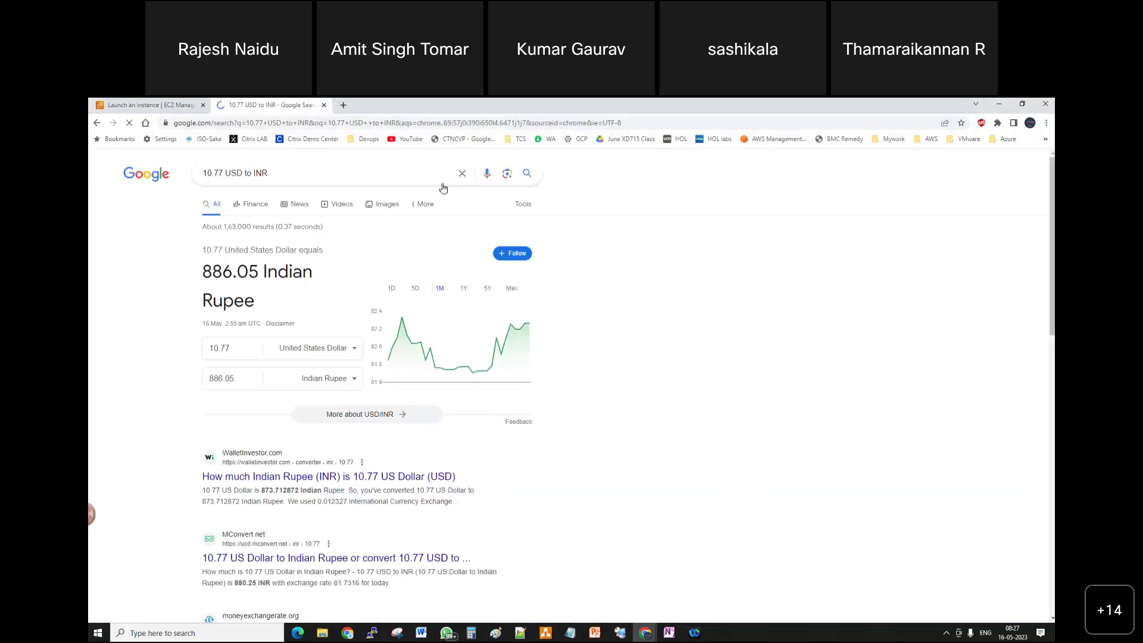
{"action": "left_click_drag", "start_coordinate": [203, 272], "coordinate": [291, 271]}
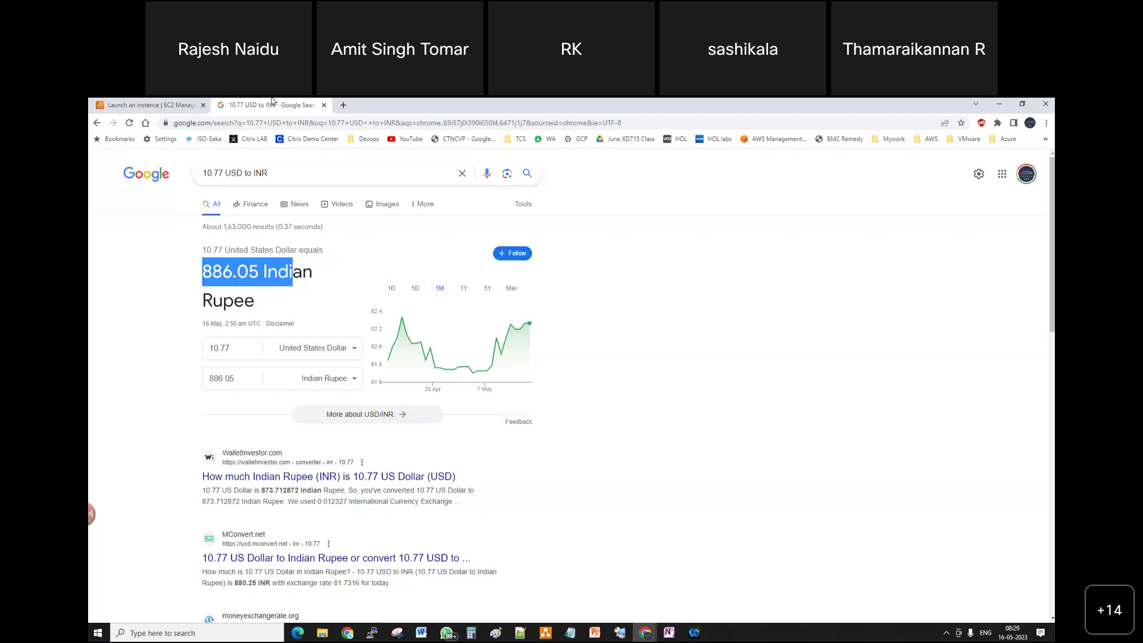
Return to the EC2 launch page and recalculate the hours of two instances over 31 days in Calculator, then minimize it
{"action": "left_click", "coordinate": [165, 106]}
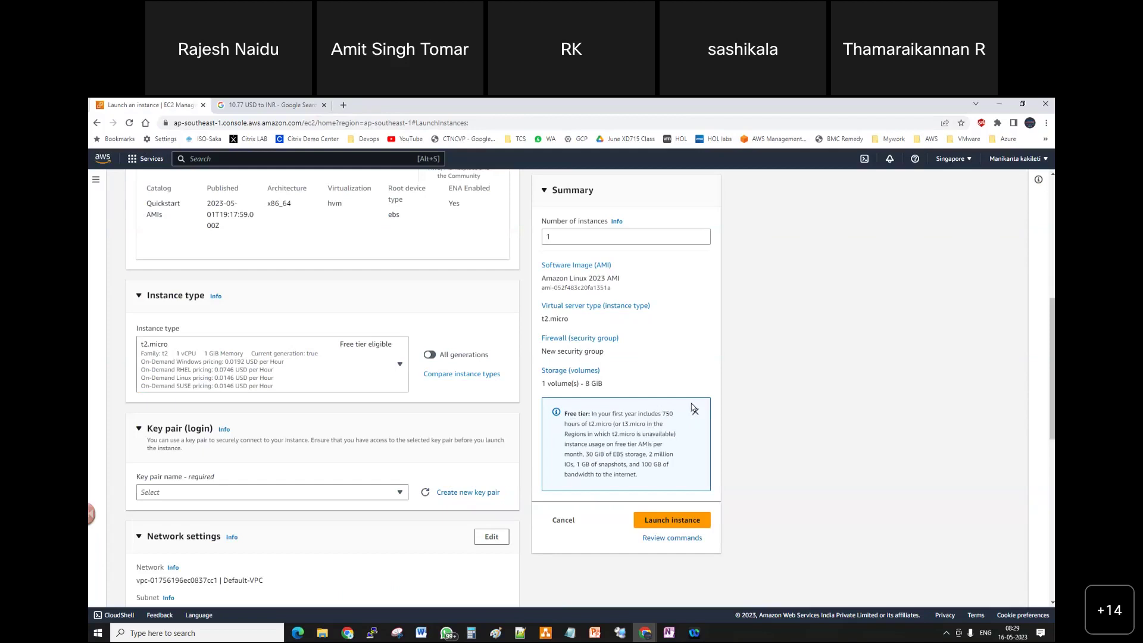
{"action": "left_click", "coordinate": [470, 633]}
{"action": "left_click", "coordinate": [517, 583]}
{"action": "key", "text": "Escape"}
{"action": "key", "text": "2"}
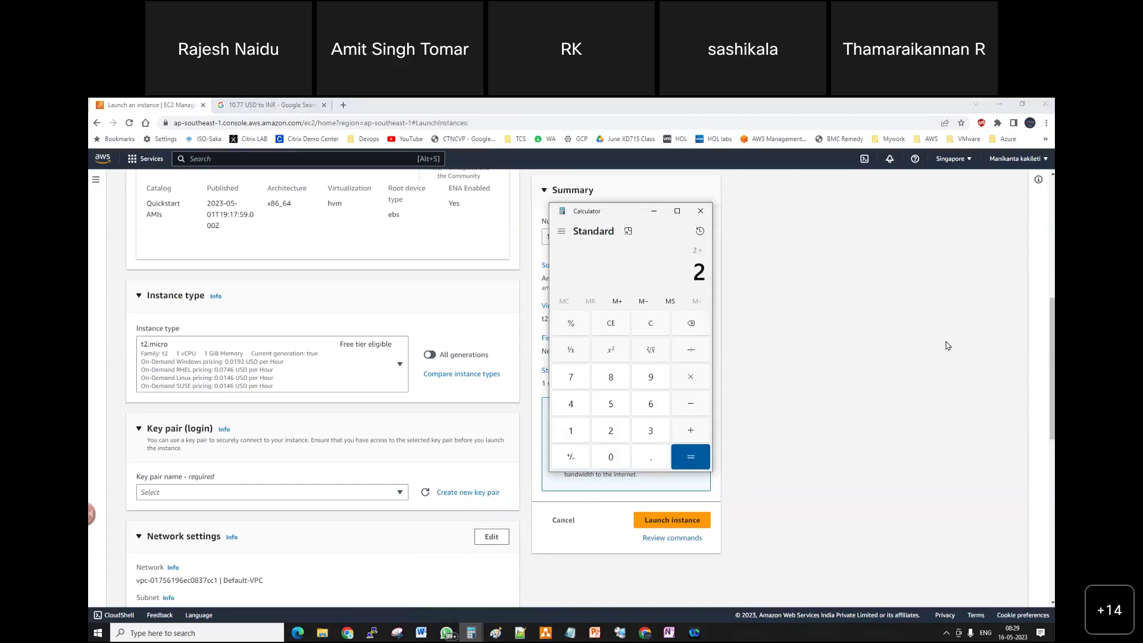
{"action": "key", "text": "4"}
{"action": "key", "text": "Return"}
{"action": "type", "text": "31"}
{"action": "key", "text": "Return"}
{"action": "left_click", "coordinate": [653, 211]}
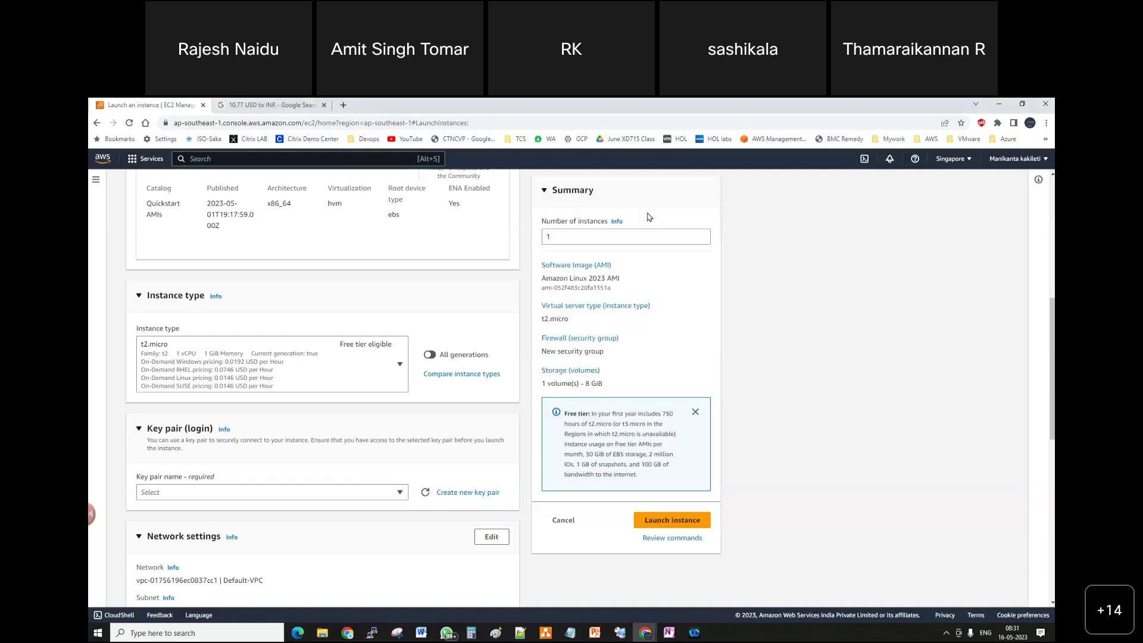
Review the AMI and instance type settings of the new instance and open the instance type comparison
{"action": "scroll", "coordinate": [312, 278], "scroll_direction": "up", "scroll_amount": 2}
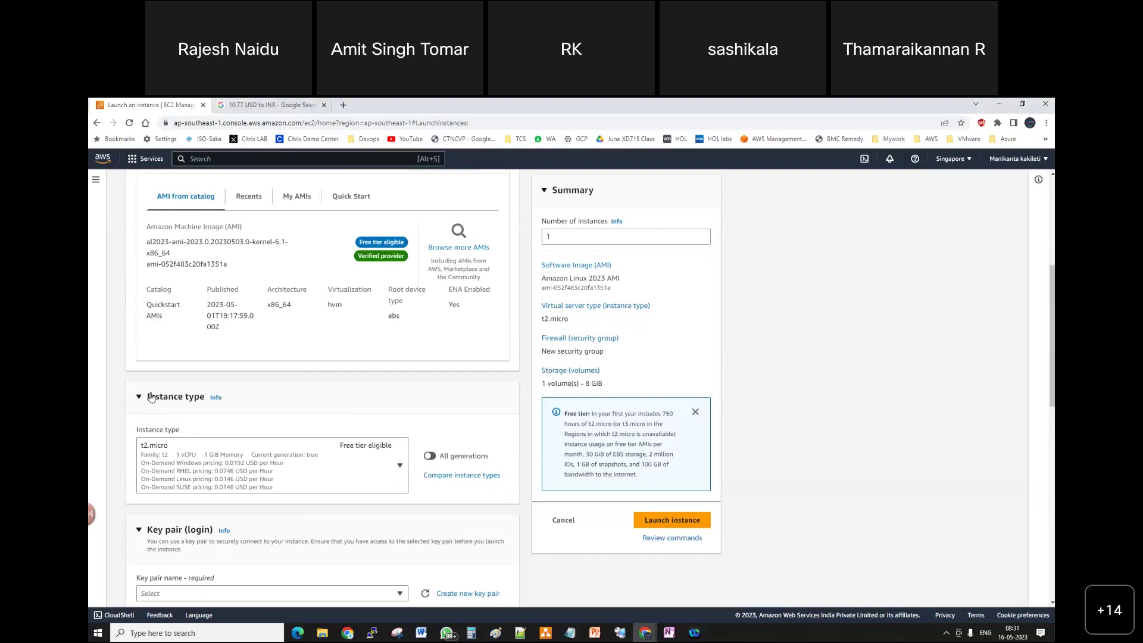
{"action": "scroll", "coordinate": [247, 407], "scroll_direction": "up", "scroll_amount": 3}
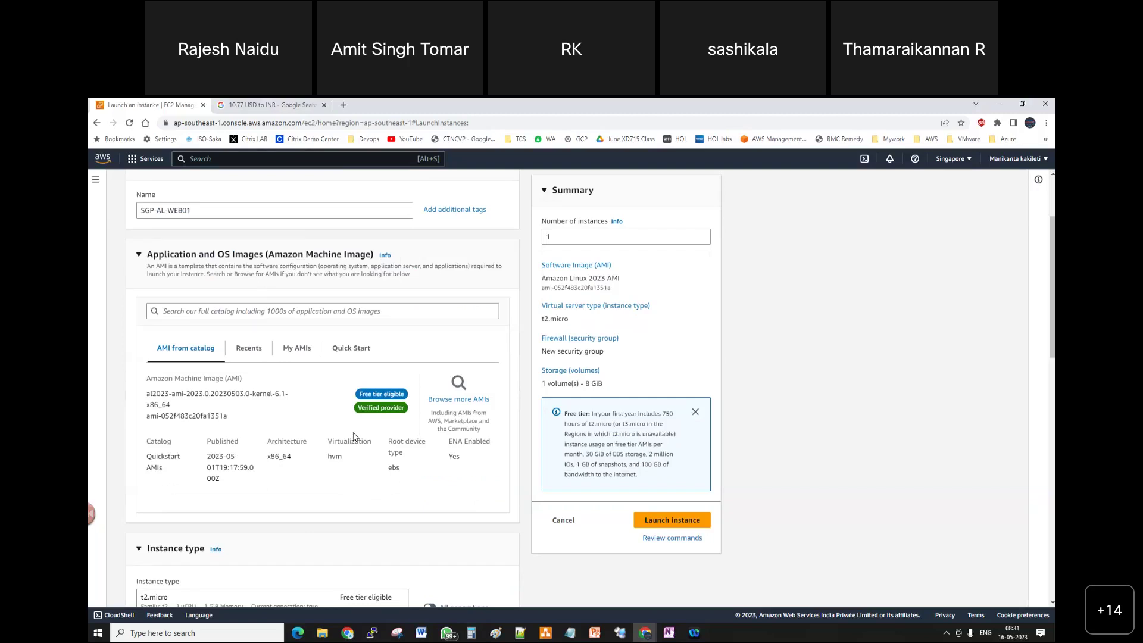
{"action": "scroll", "coordinate": [379, 420], "scroll_direction": "down", "scroll_amount": 3}
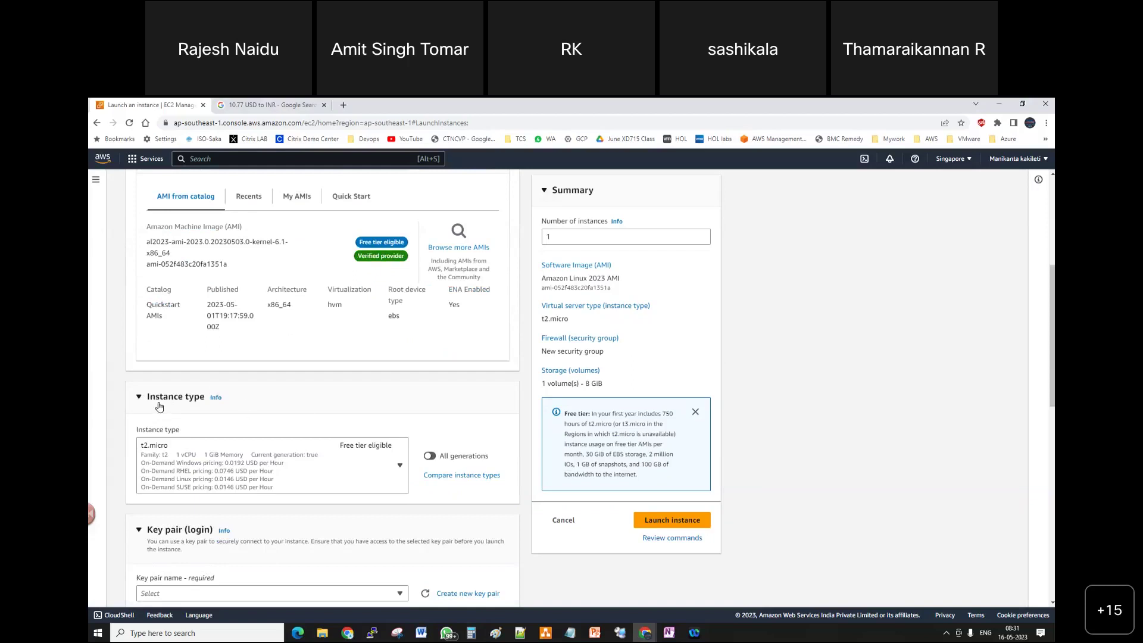
{"action": "left_click", "coordinate": [484, 476]}
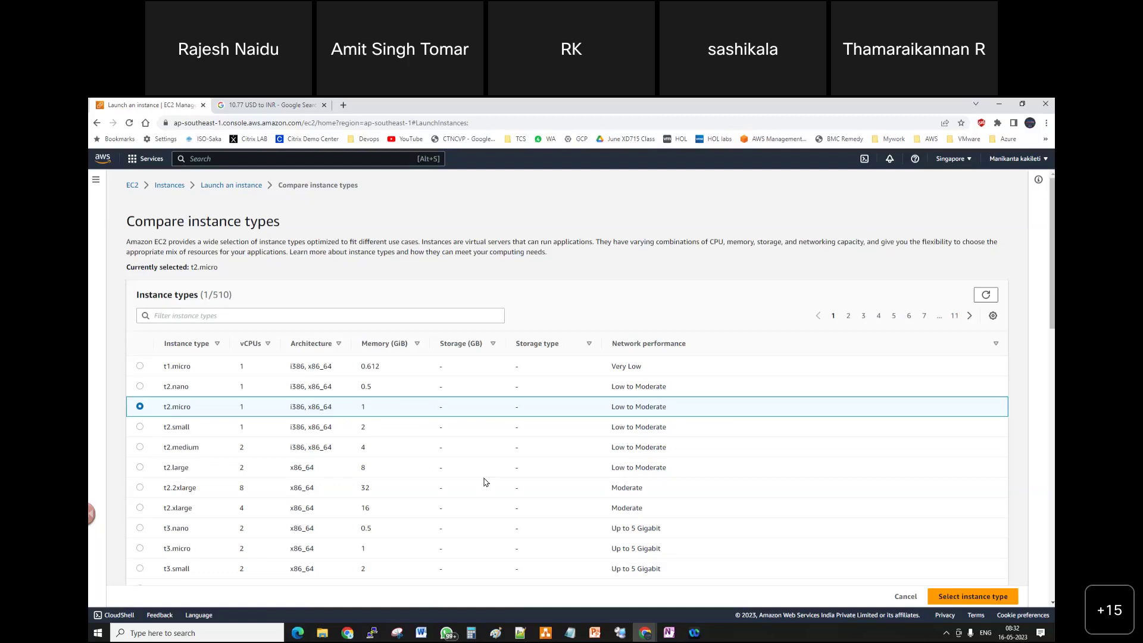
Open Google in a new browser tab and search for "aws instance types list"
{"action": "left_click", "coordinate": [343, 105]}
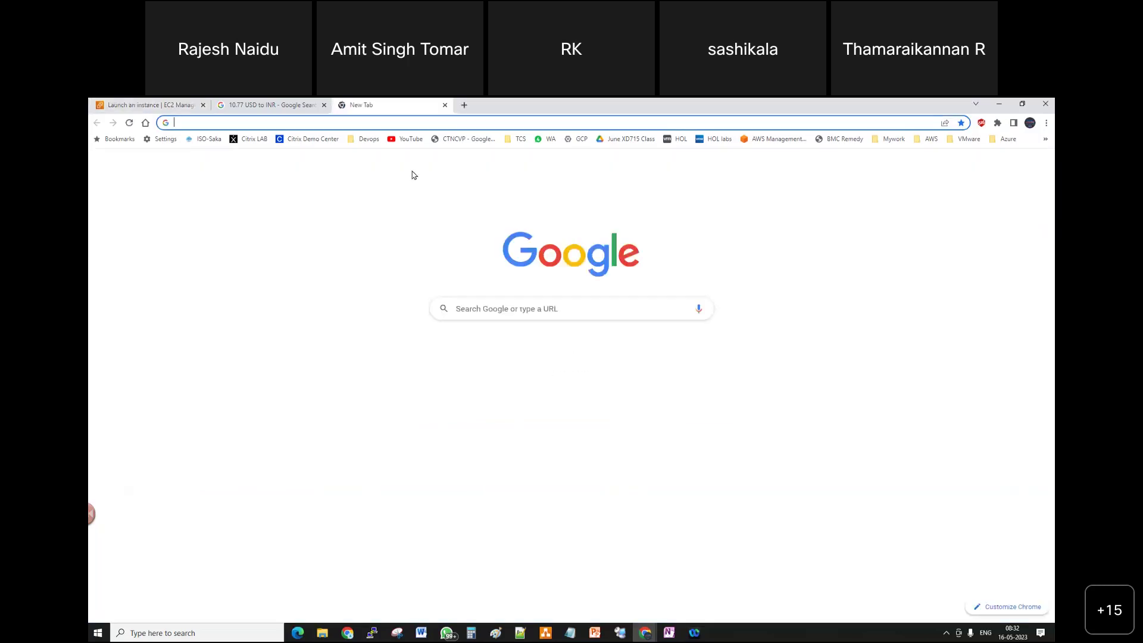
{"action": "type", "text": "Goo"}
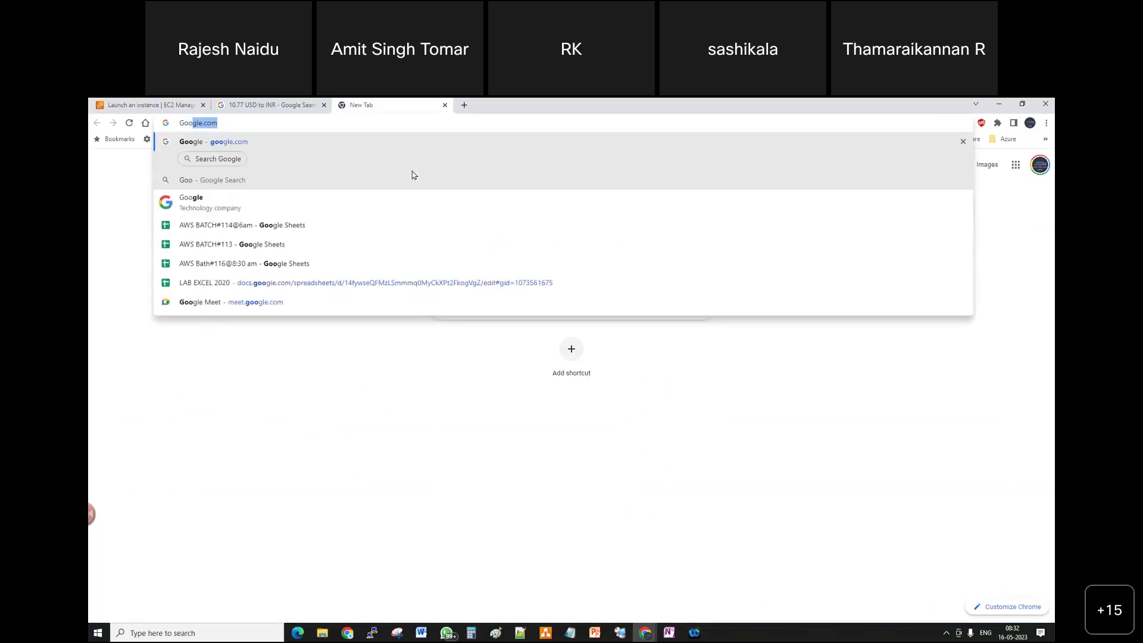
{"action": "key", "text": "Return"}
{"action": "type", "text": "a"}
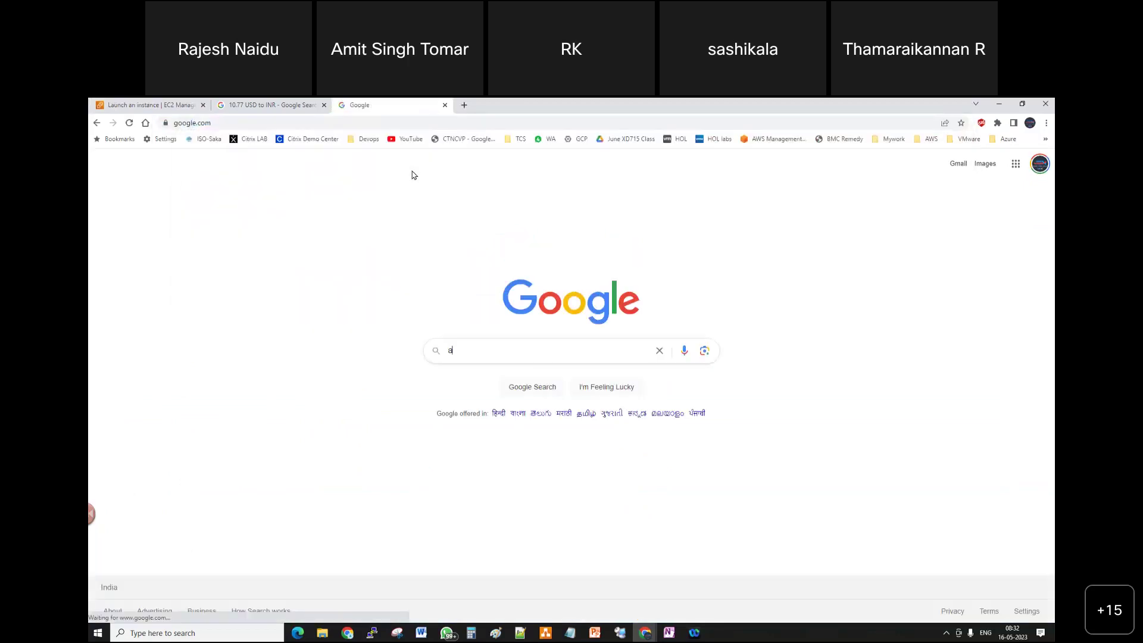
{"action": "type", "text": "ws inta"}
{"action": "key", "text": "BackSpace"}
{"action": "key", "text": "BackSpace"}
{"action": "type", "text": "stance types "}
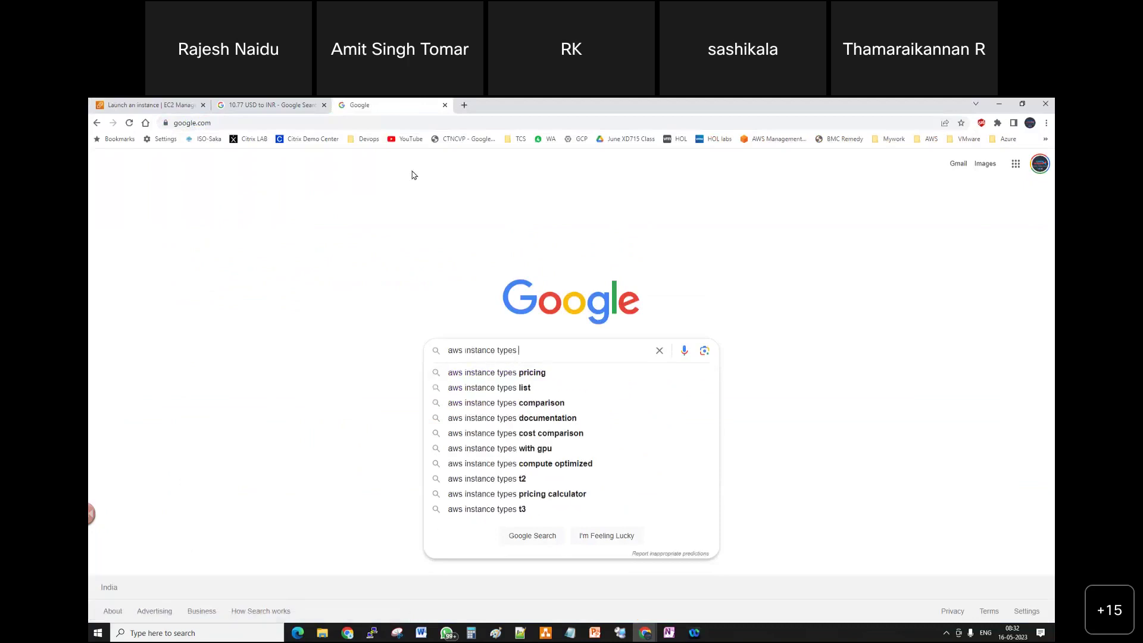
{"action": "type", "text": "list"}
{"action": "key", "text": "Return"}
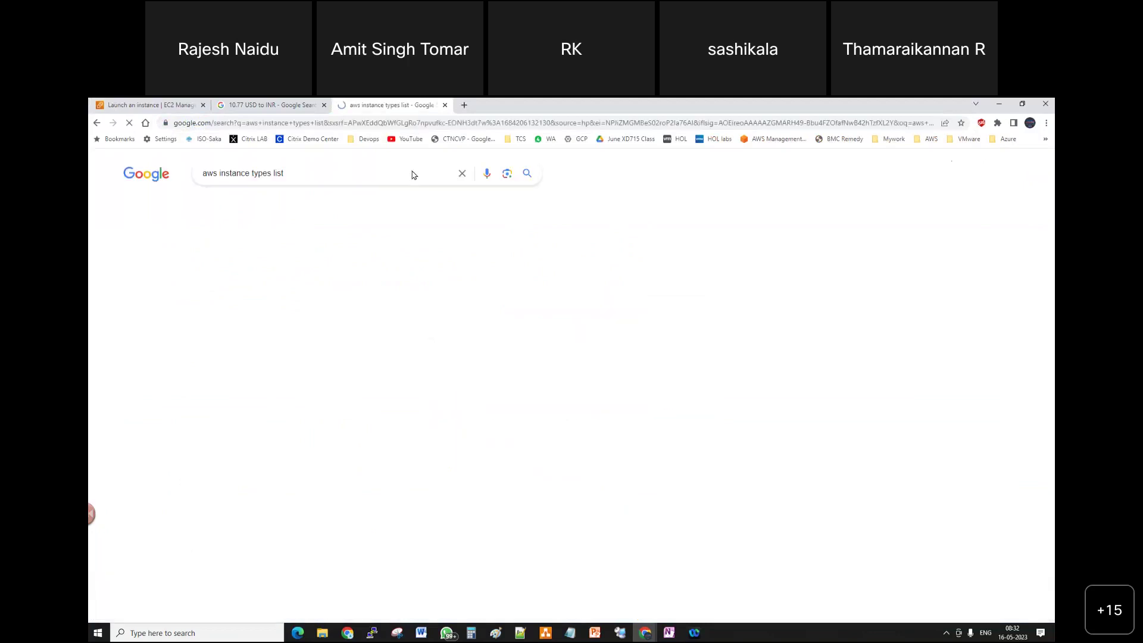
Open the sponsored "Amazon EC2 Instances Types - Cloud Compute Solutions" result in a new tab and look through the page
{"action": "right_click", "coordinate": [262, 281]}
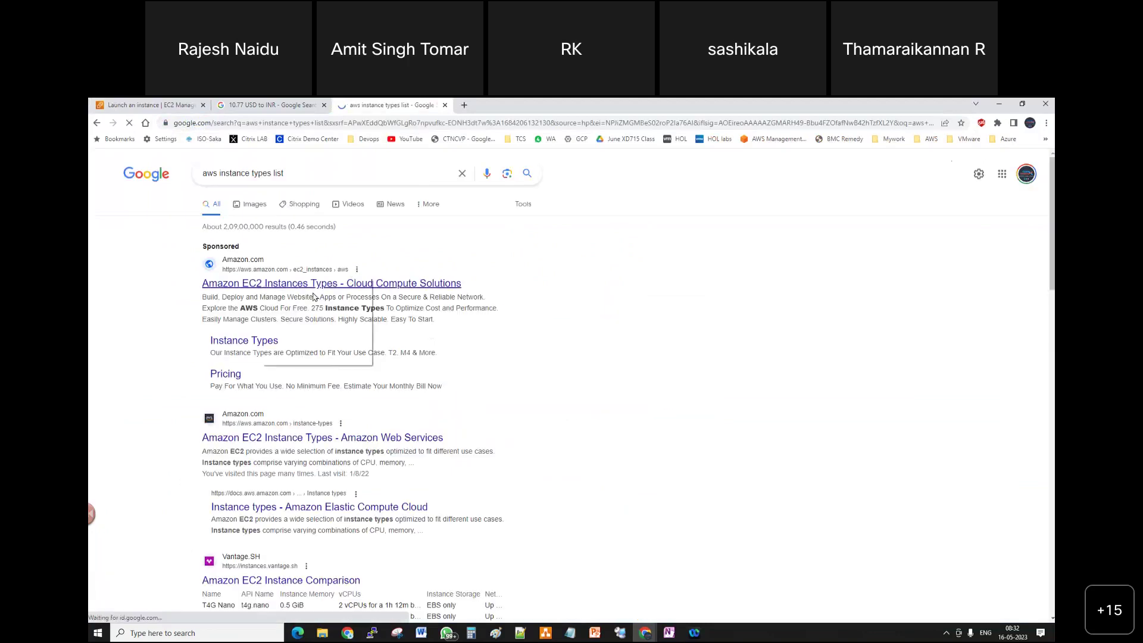
{"action": "left_click", "coordinate": [301, 286]}
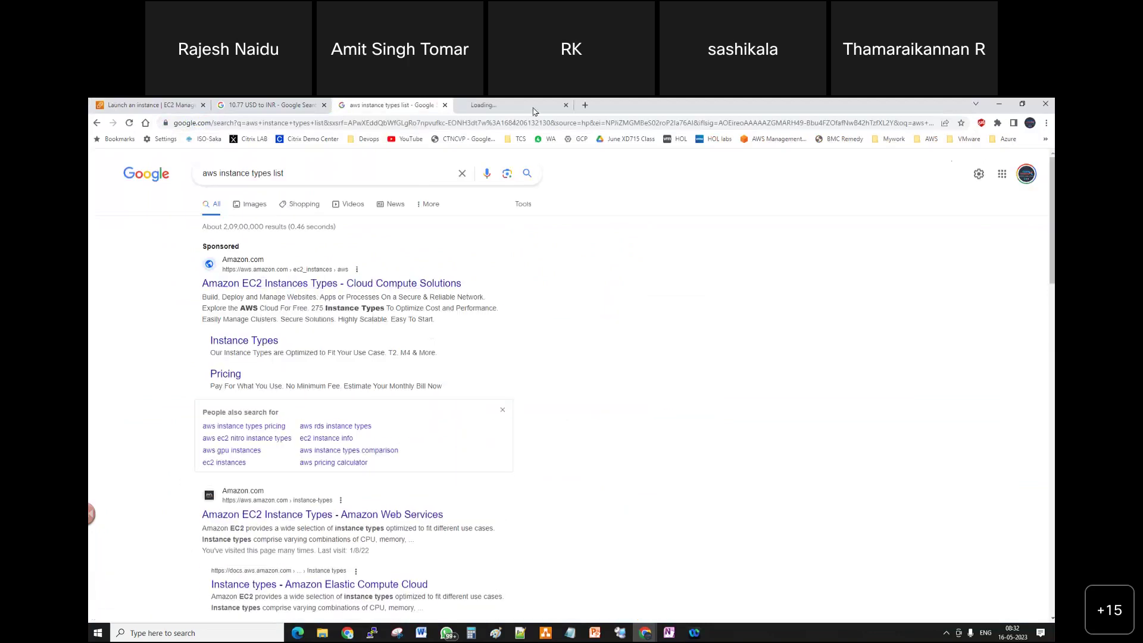
{"action": "left_click", "coordinate": [535, 108]}
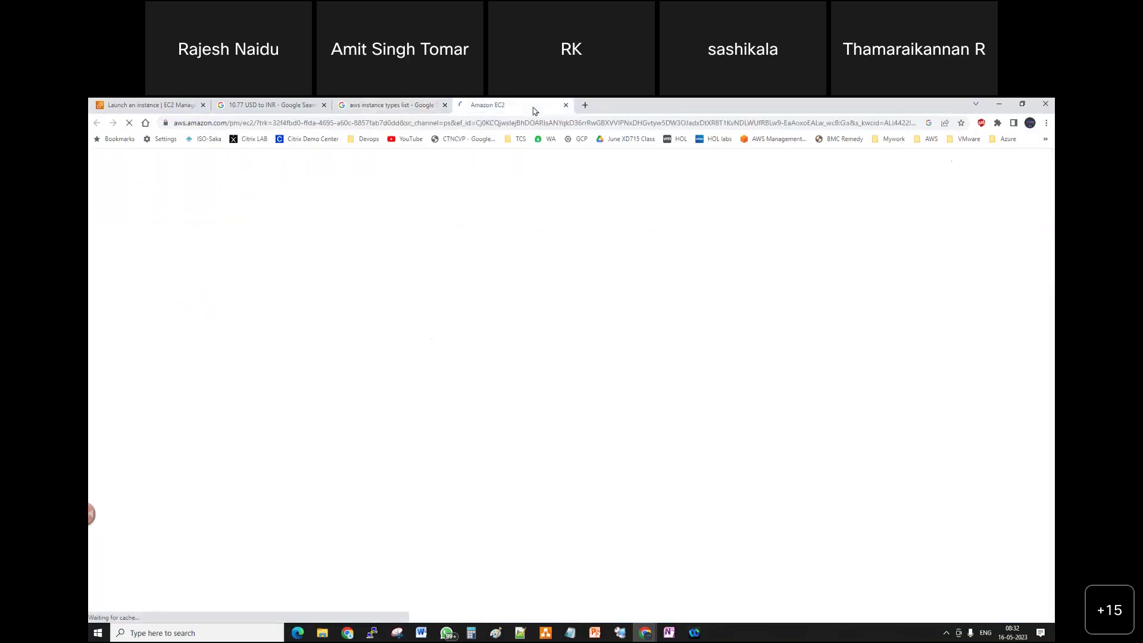
{"action": "scroll", "coordinate": [677, 396], "scroll_direction": "down", "scroll_amount": 10}
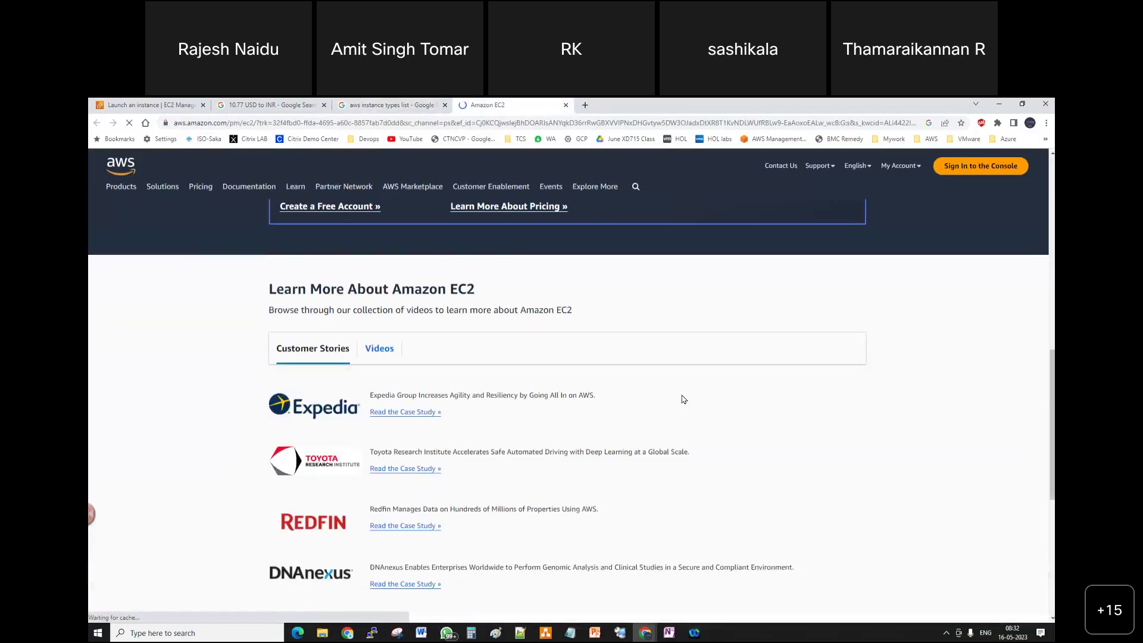
{"action": "scroll", "coordinate": [684, 400], "scroll_direction": "up", "scroll_amount": 3}
{"action": "scroll", "coordinate": [683, 399], "scroll_direction": "down", "scroll_amount": 6}
{"action": "scroll", "coordinate": [683, 399], "scroll_direction": "up", "scroll_amount": 8}
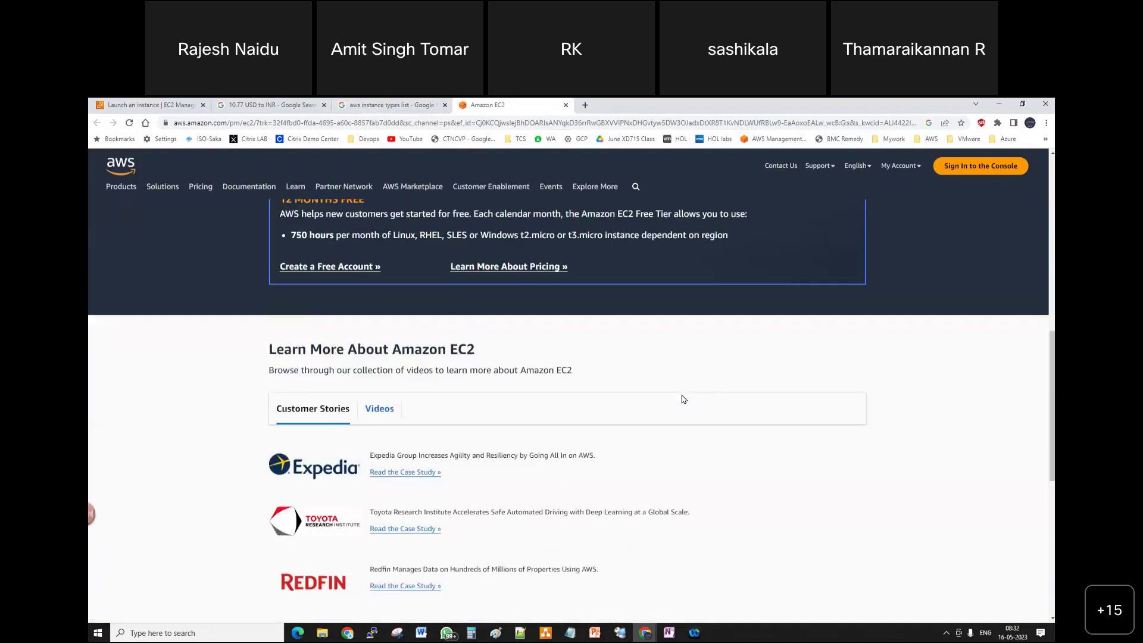
{"action": "scroll", "coordinate": [716, 412], "scroll_direction": "up", "scroll_amount": 2}
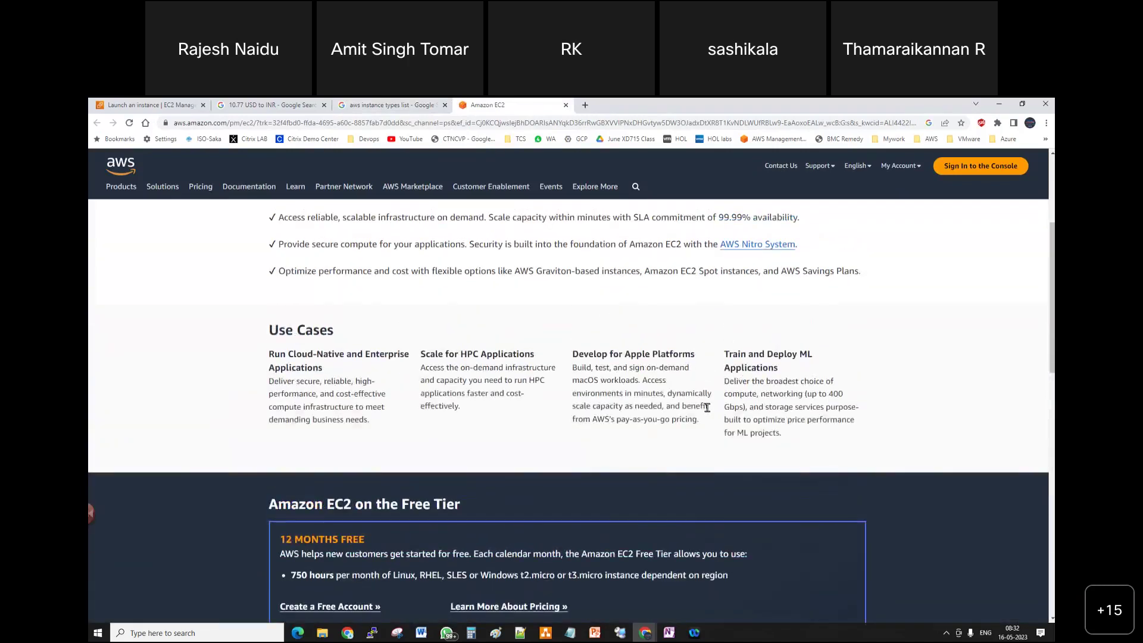
Open the "Instance types - Amazon Elastic Compute Cloud" search result in a new tab and examine the instance type naming convention
{"action": "left_click", "coordinate": [385, 105]}
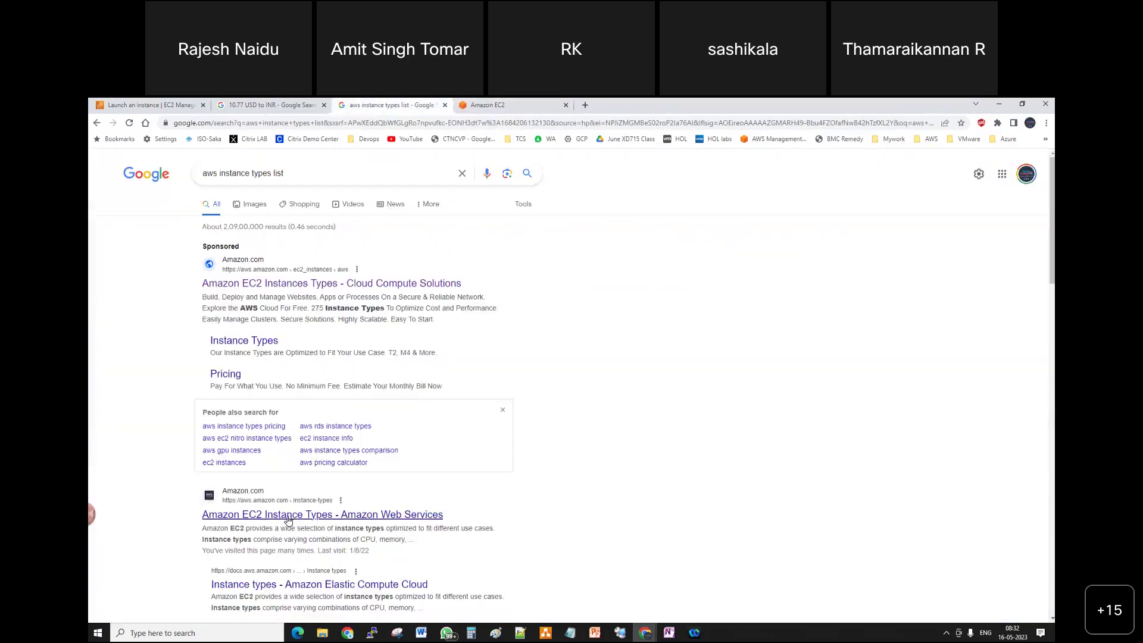
{"action": "scroll", "coordinate": [314, 443], "scroll_direction": "down", "scroll_amount": 2}
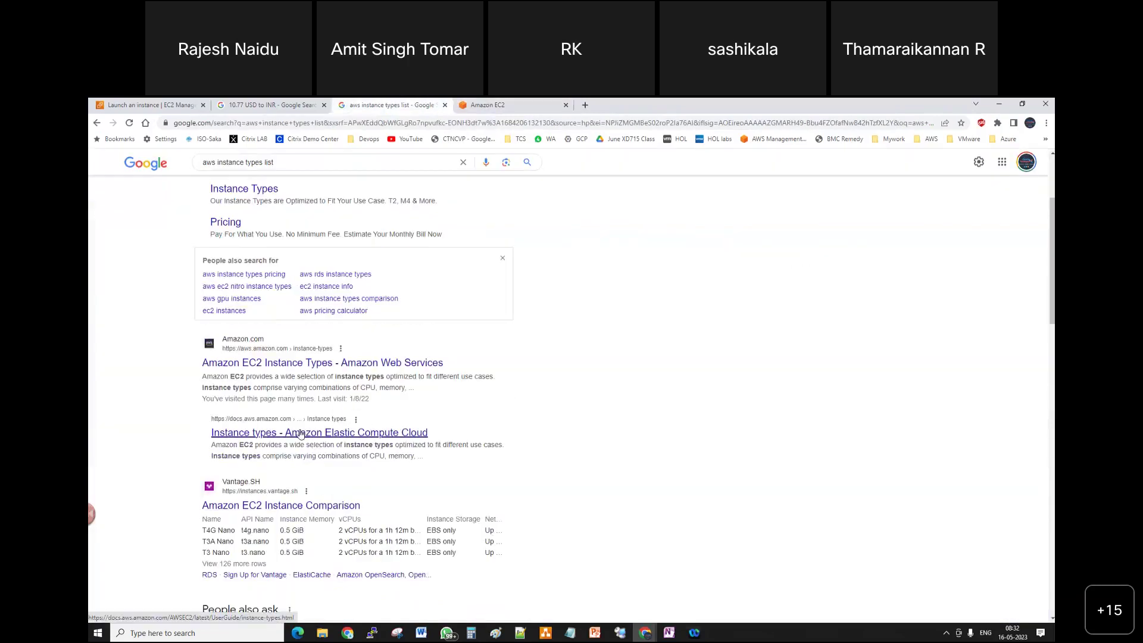
{"action": "right_click", "coordinate": [298, 434]}
{"action": "left_click", "coordinate": [337, 439]}
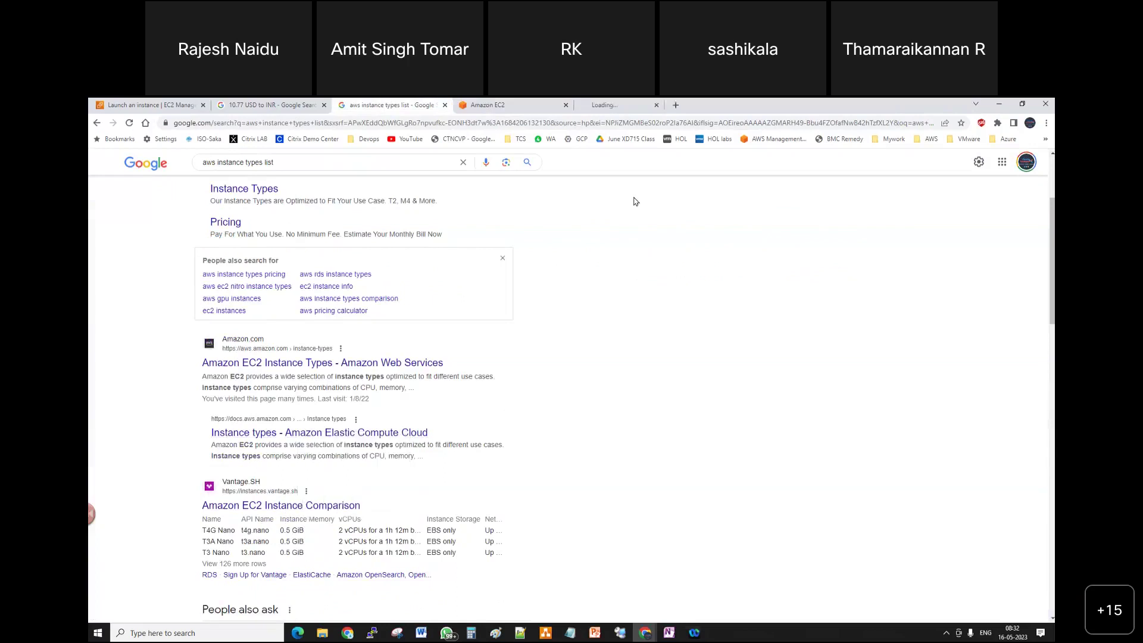
{"action": "left_click", "coordinate": [648, 107]}
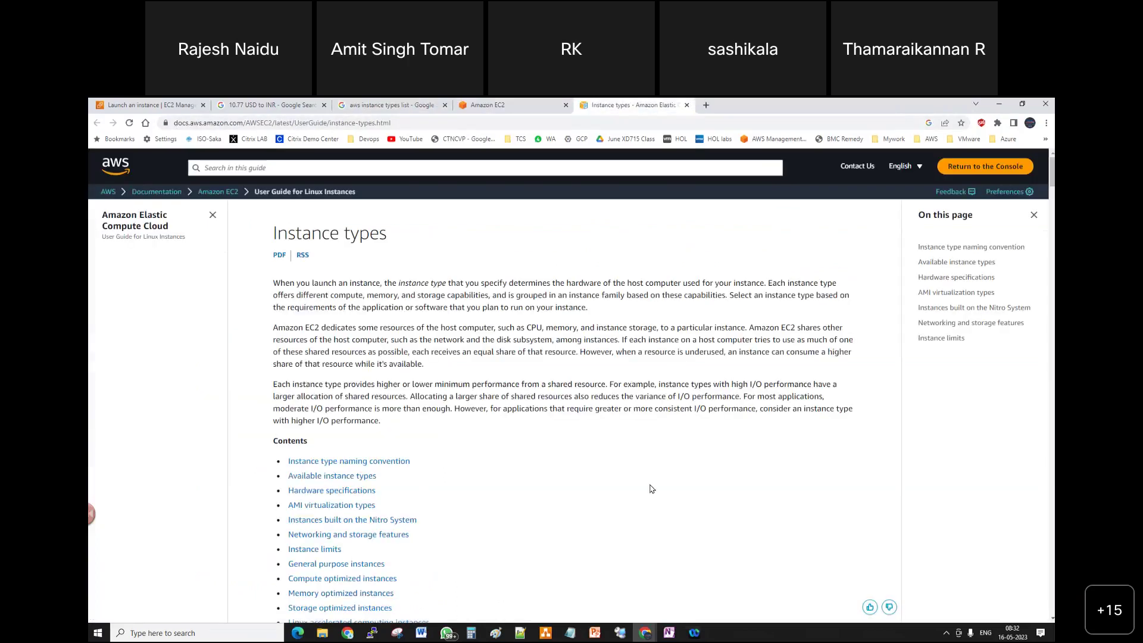
{"action": "scroll", "coordinate": [650, 487], "scroll_direction": "down", "scroll_amount": 1}
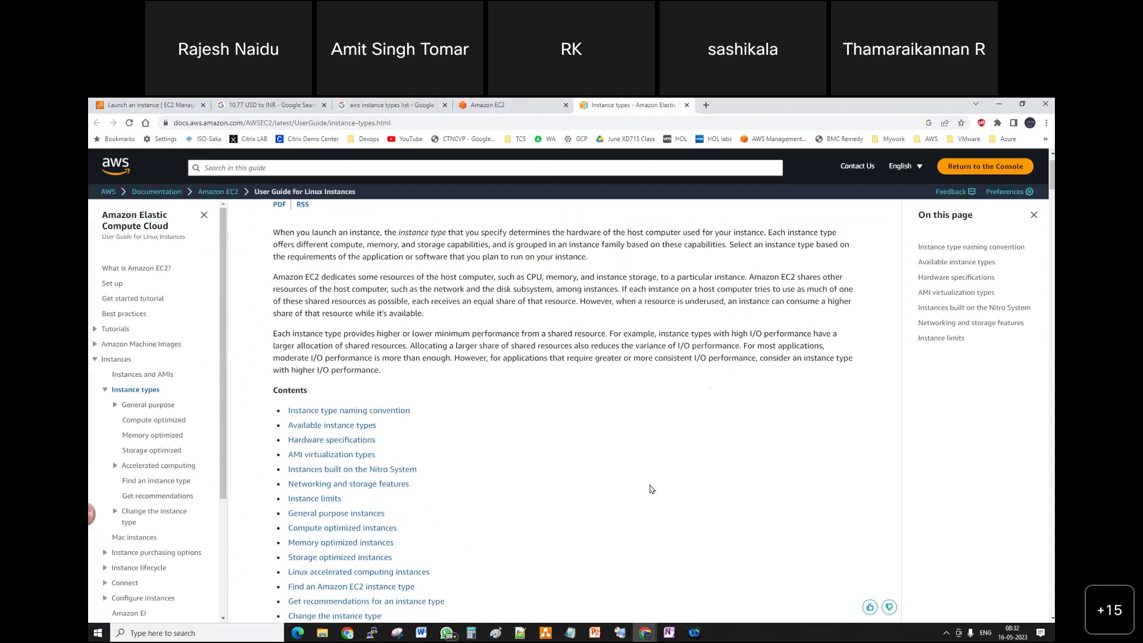
{"action": "scroll", "coordinate": [650, 487], "scroll_direction": "down", "scroll_amount": 10}
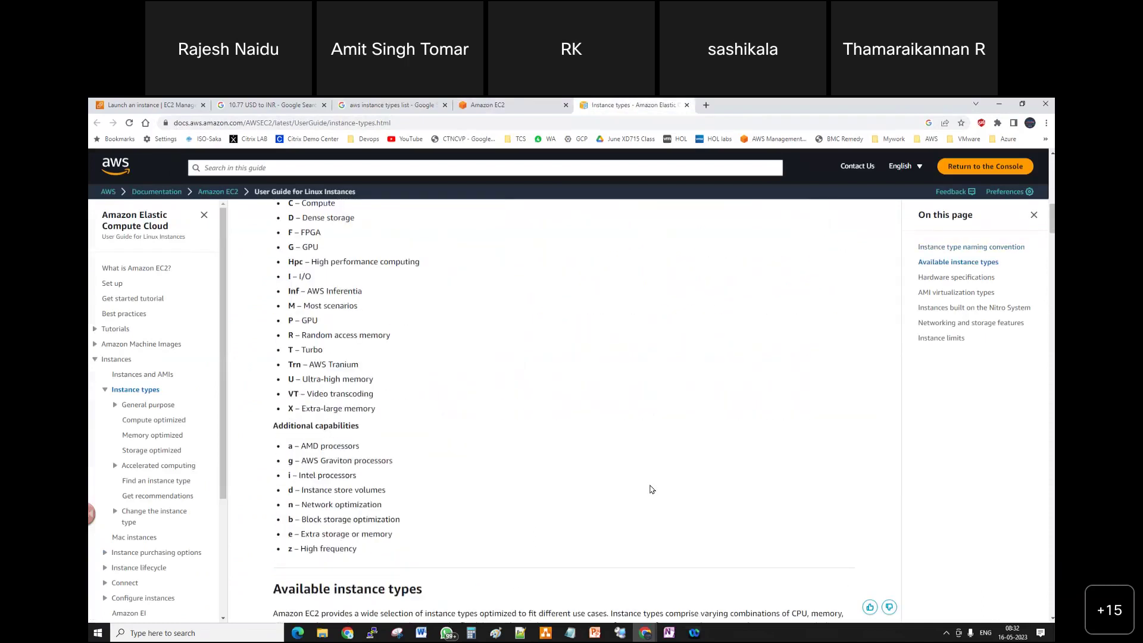
{"action": "scroll", "coordinate": [565, 518], "scroll_direction": "up", "scroll_amount": 7}
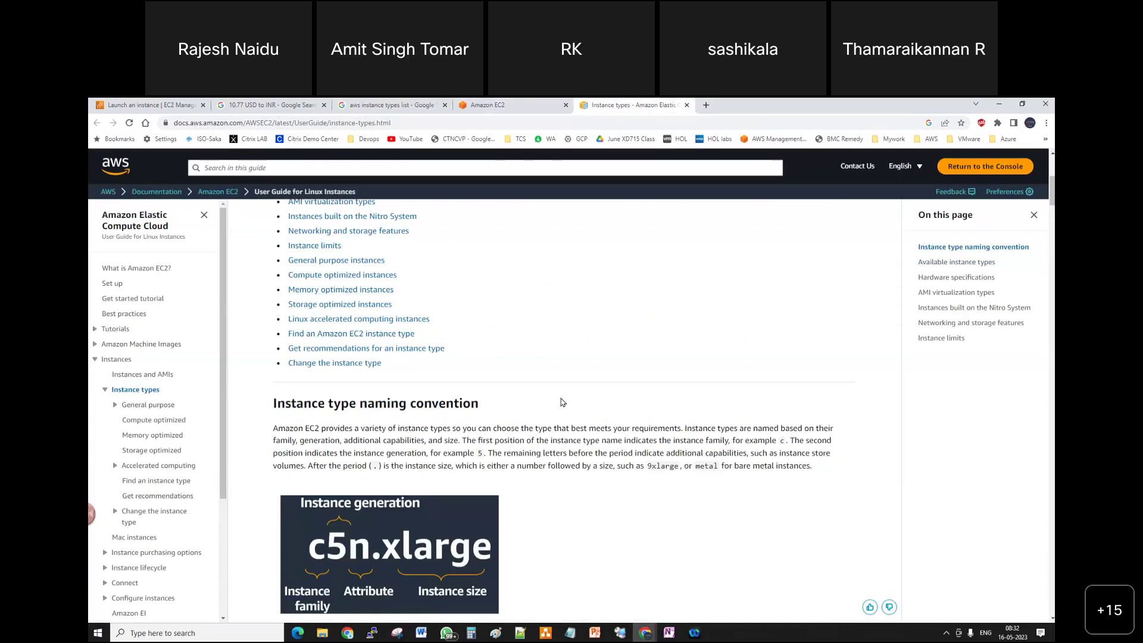
Examine the c5n.xlarge naming example against the documentation's lists of instance families and additional capabilities
{"action": "scroll", "coordinate": [604, 397], "scroll_direction": "down", "scroll_amount": 1}
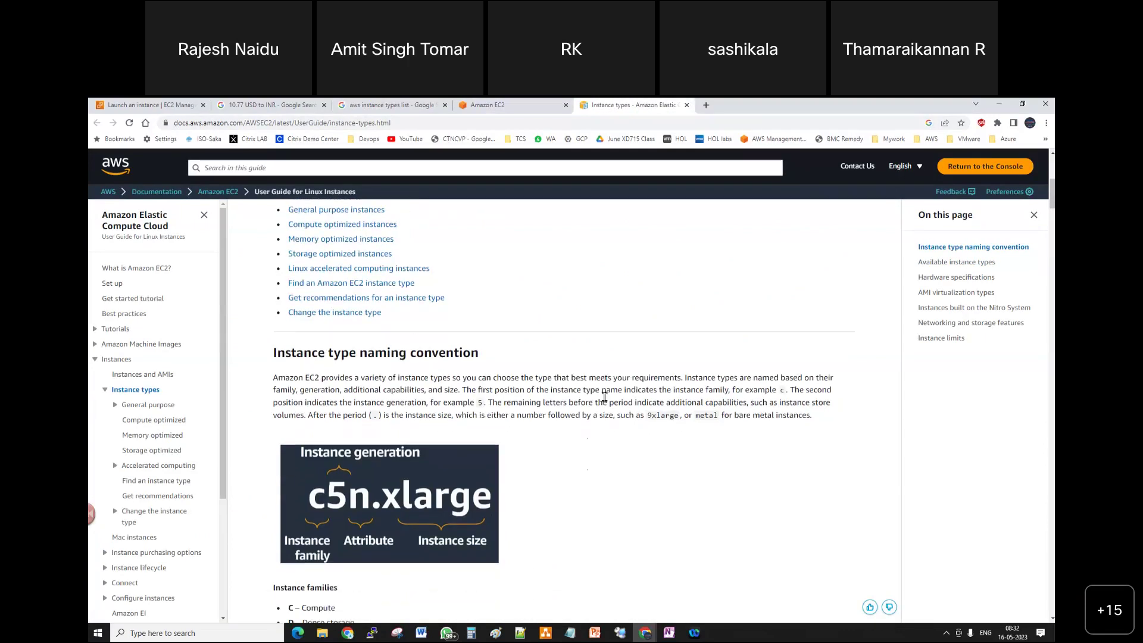
{"action": "scroll", "coordinate": [604, 397], "scroll_direction": "down", "scroll_amount": 2}
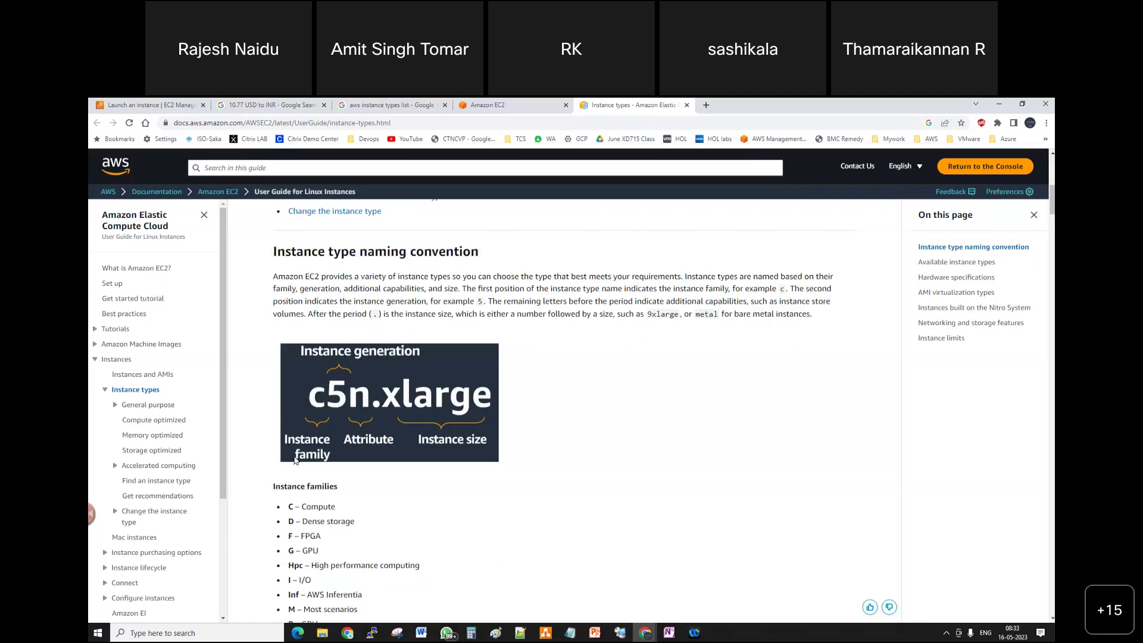
{"action": "scroll", "coordinate": [309, 417], "scroll_direction": "down", "scroll_amount": 2}
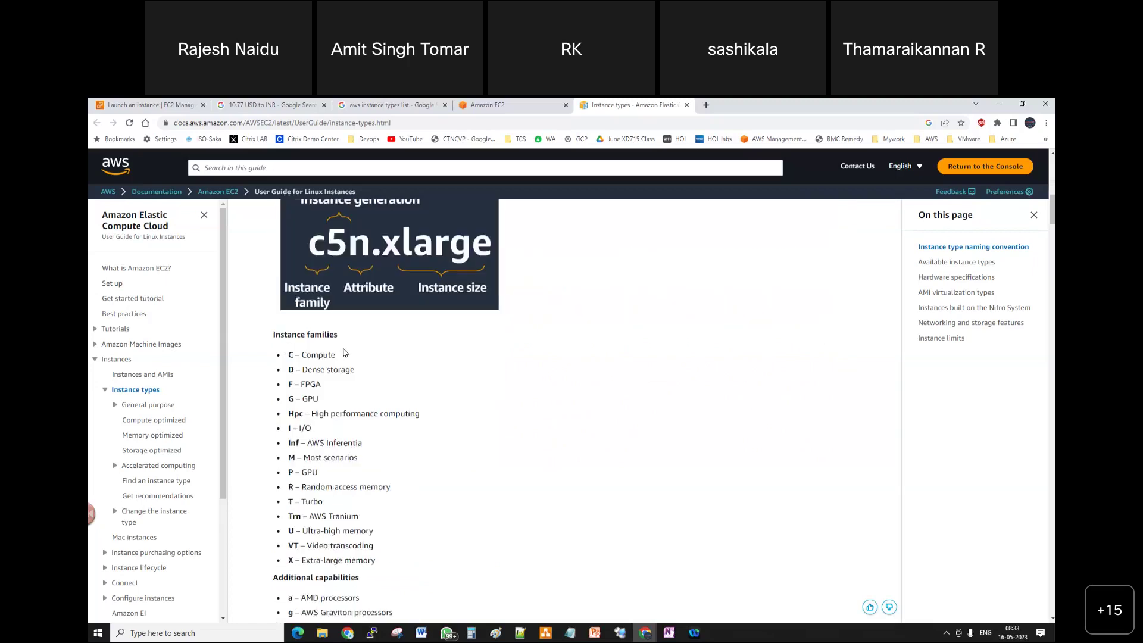
{"action": "left_click_drag", "start_coordinate": [337, 356], "coordinate": [288, 356]}
{"action": "scroll", "coordinate": [417, 392], "scroll_direction": "up", "scroll_amount": 2}
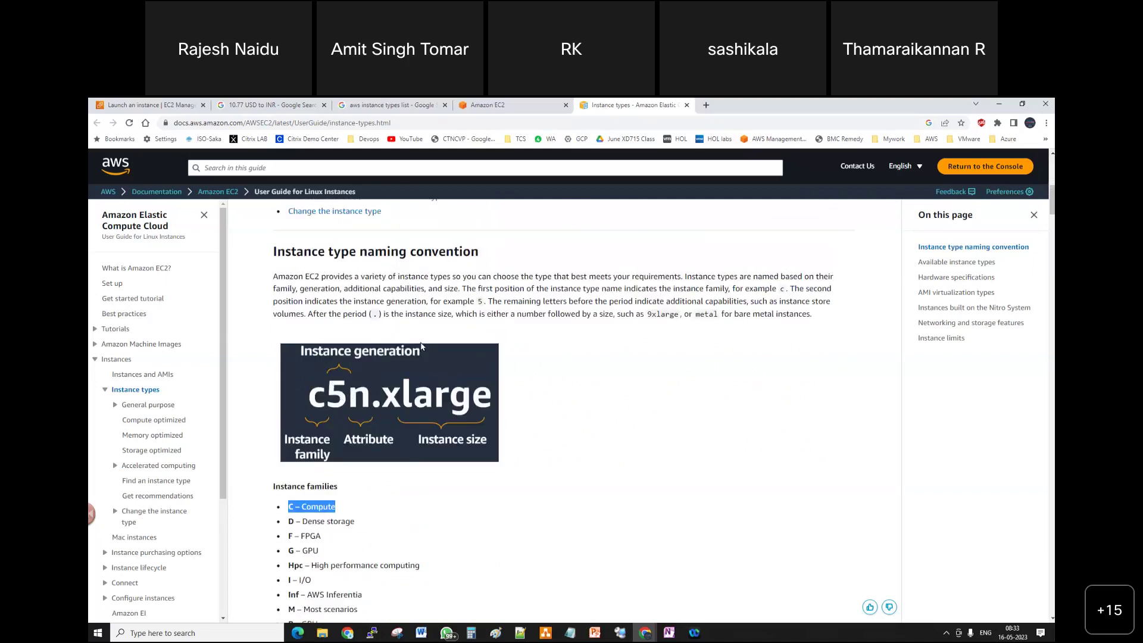
{"action": "scroll", "coordinate": [422, 347], "scroll_direction": "down", "scroll_amount": 5}
{"action": "scroll", "coordinate": [423, 347], "scroll_direction": "up", "scroll_amount": 3}
{"action": "scroll", "coordinate": [423, 347], "scroll_direction": "up", "scroll_amount": 2}
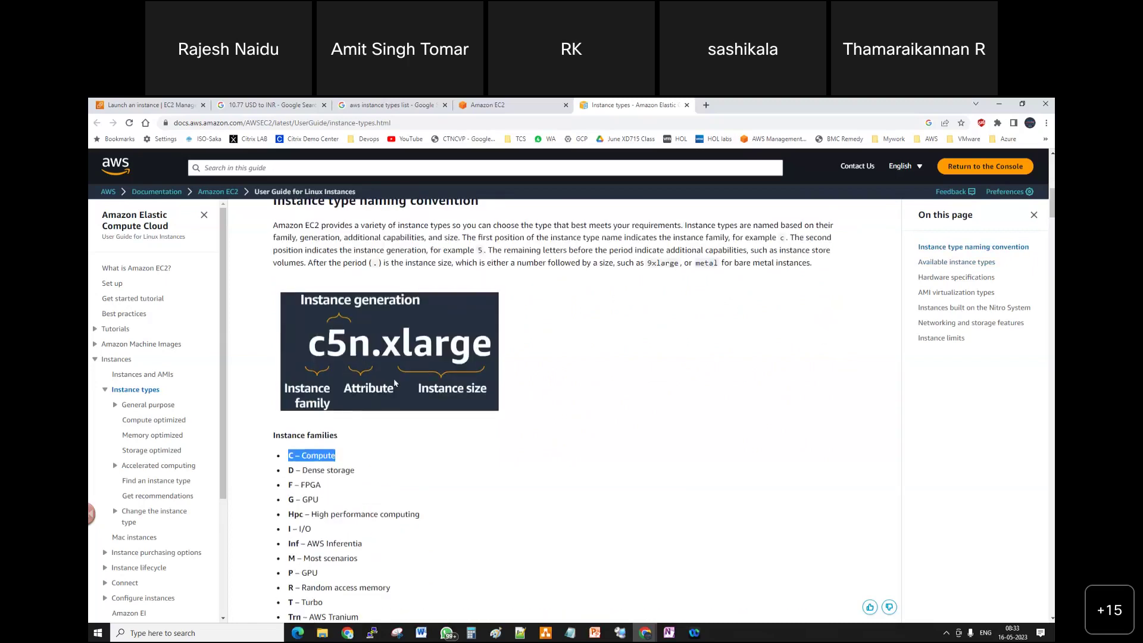
{"action": "scroll", "coordinate": [394, 383], "scroll_direction": "down", "scroll_amount": 5}
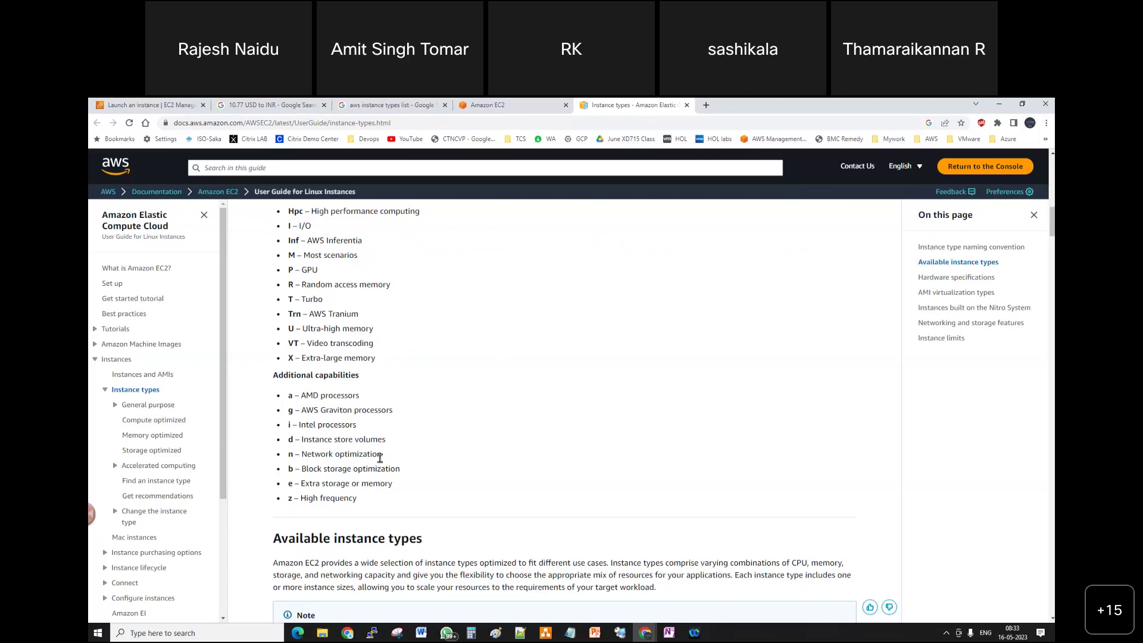
{"action": "left_click_drag", "start_coordinate": [383, 454], "coordinate": [303, 455]}
{"action": "scroll", "coordinate": [492, 433], "scroll_direction": "up", "scroll_amount": 3}
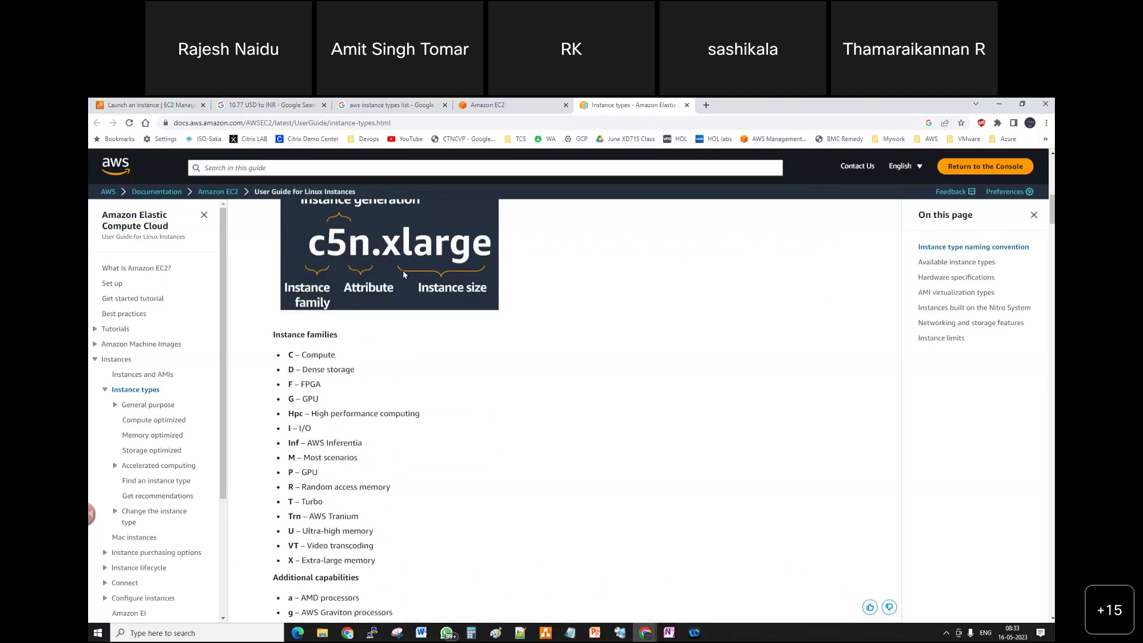
{"action": "scroll", "coordinate": [497, 282], "scroll_direction": "up", "scroll_amount": 1}
{"action": "scroll", "coordinate": [484, 316], "scroll_direction": "up", "scroll_amount": 1}
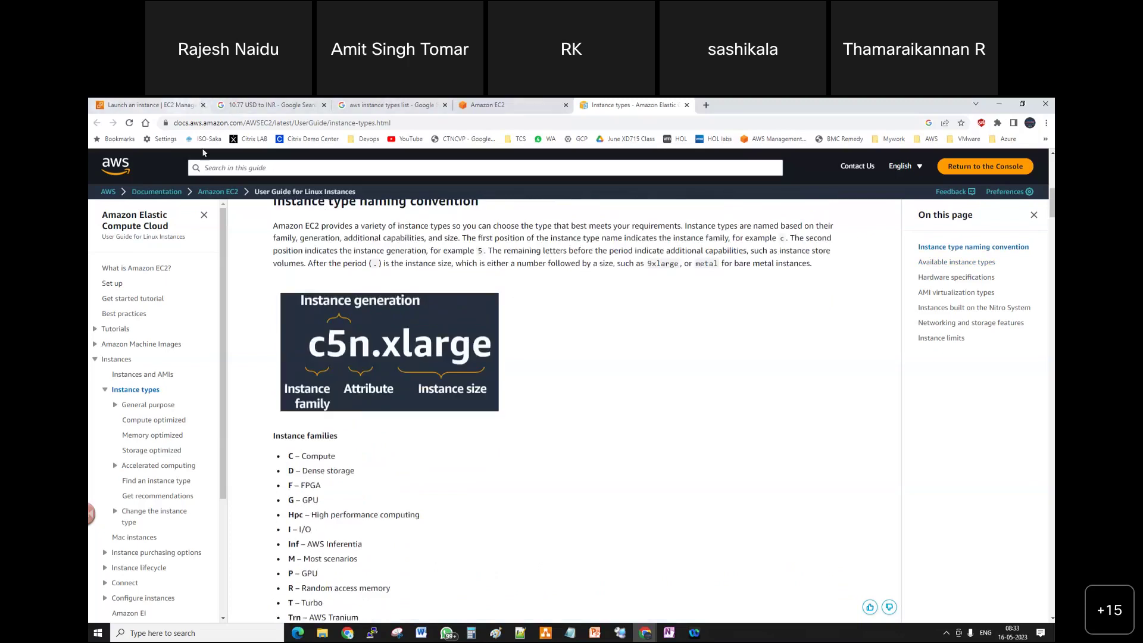
Check the console's instance type comparison and examine the Compute, GPU and High performance computing families in the documentation
{"action": "left_click", "coordinate": [180, 106]}
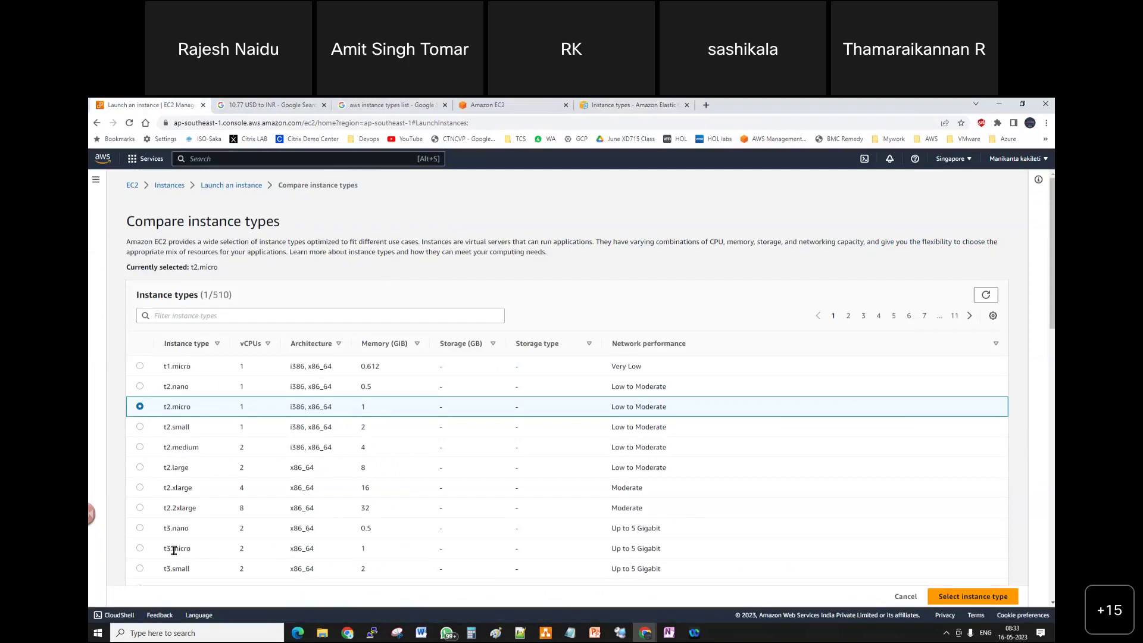
{"action": "left_click", "coordinate": [639, 101]}
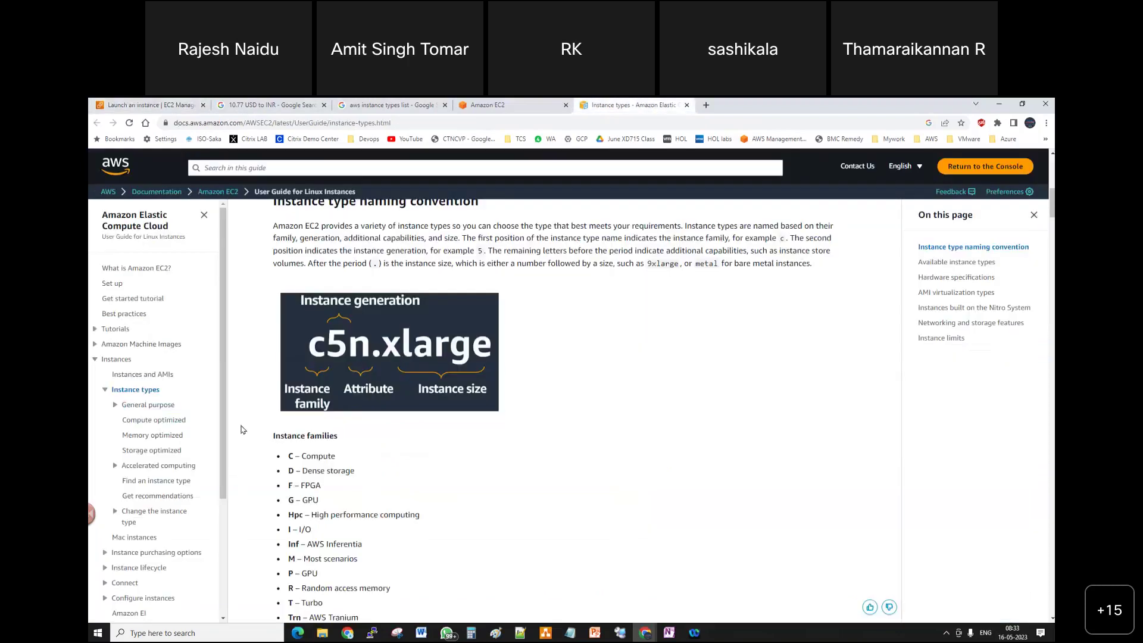
{"action": "scroll", "coordinate": [292, 414], "scroll_direction": "down", "scroll_amount": 3}
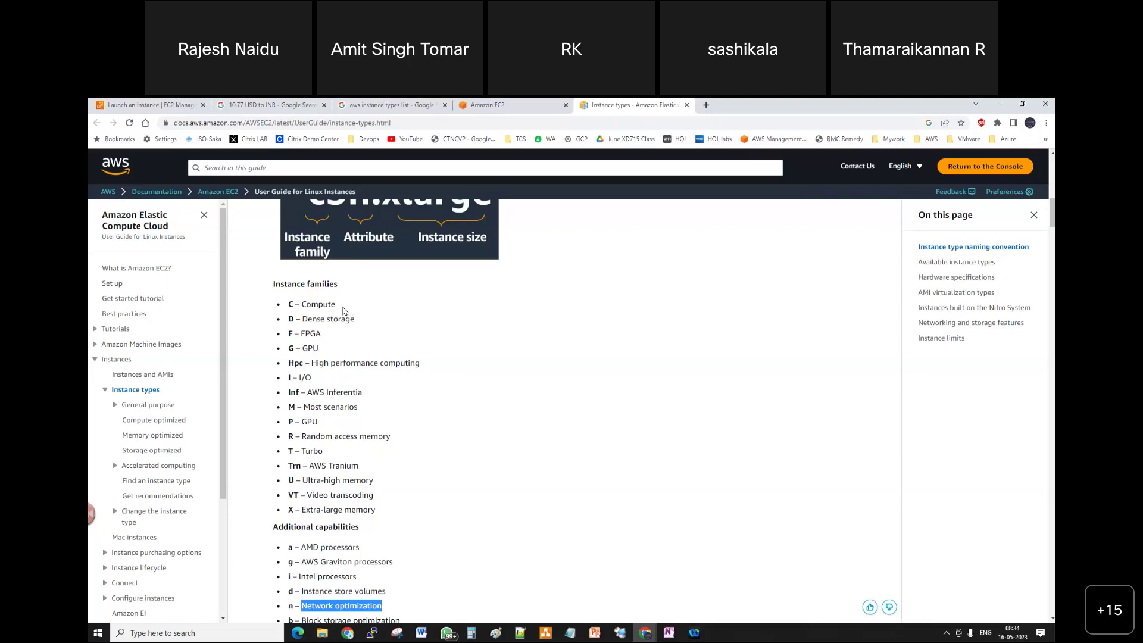
{"action": "left_click_drag", "start_coordinate": [336, 305], "coordinate": [285, 304]}
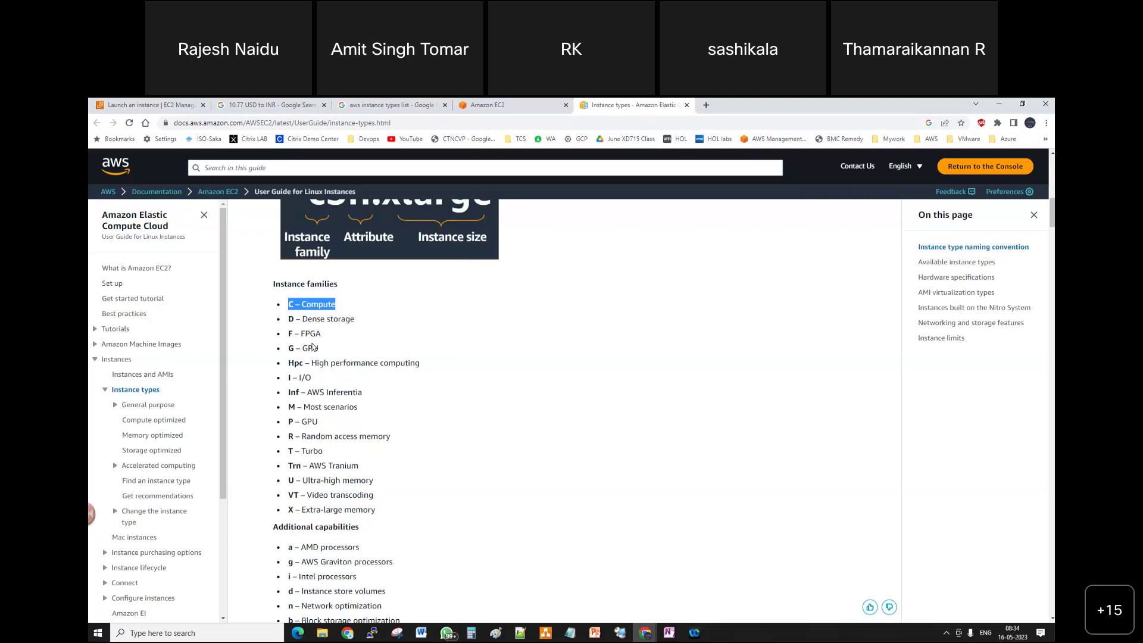
{"action": "left_click_drag", "start_coordinate": [320, 348], "coordinate": [287, 352]}
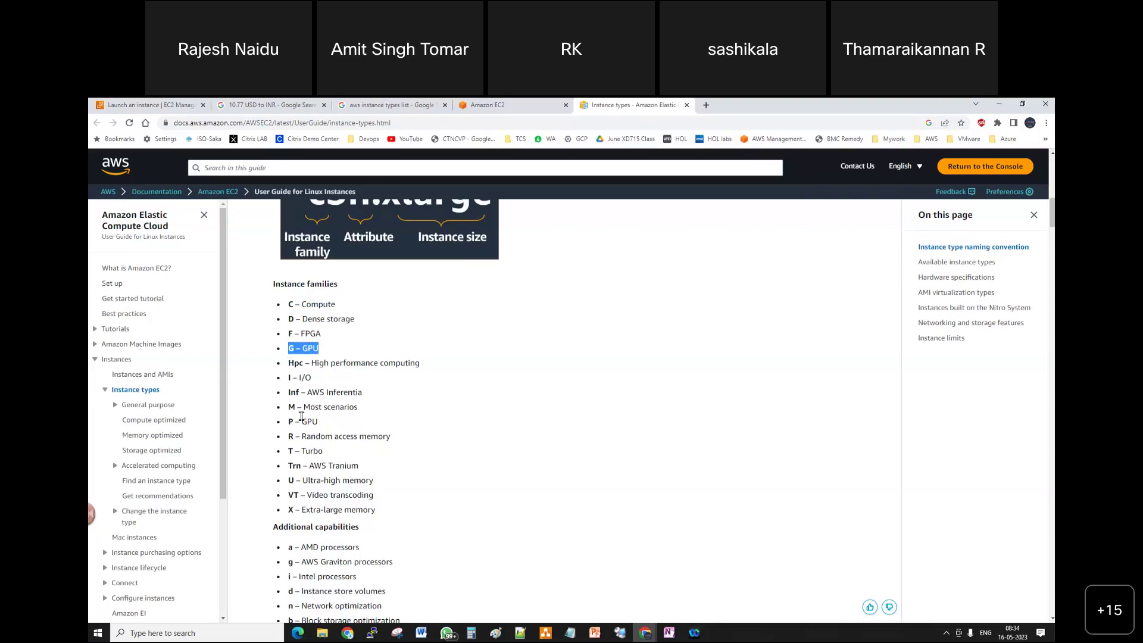
{"action": "left_click_drag", "start_coordinate": [318, 363], "coordinate": [427, 369]}
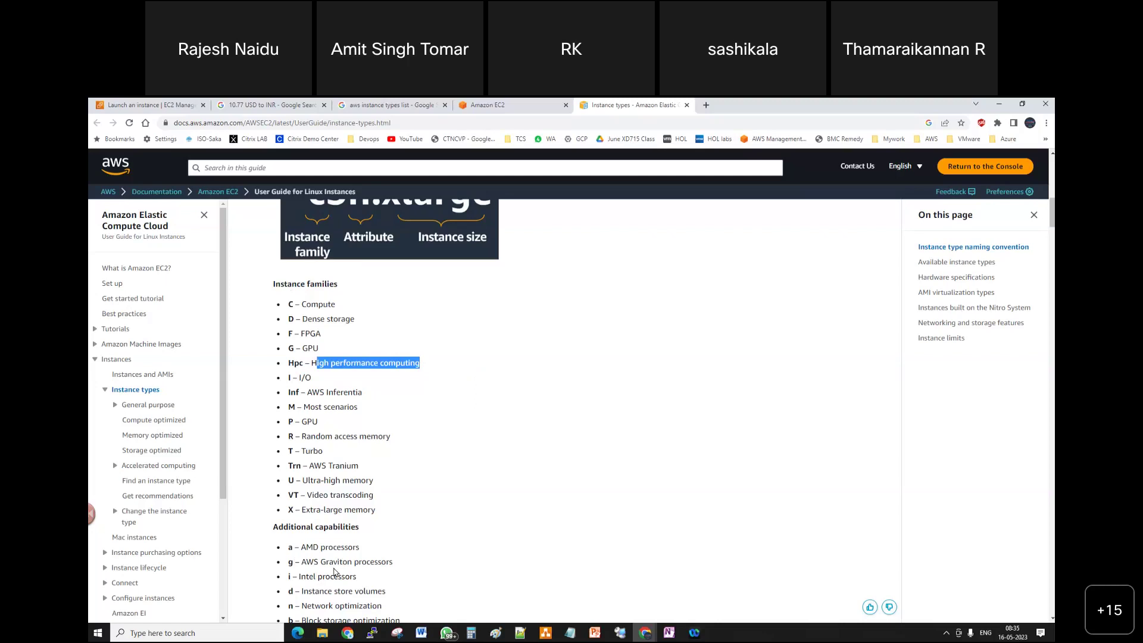
Return to the EC2 launch page and review the available instance types, AMI and key pair settings of the new instance
{"action": "left_click", "coordinate": [167, 105]}
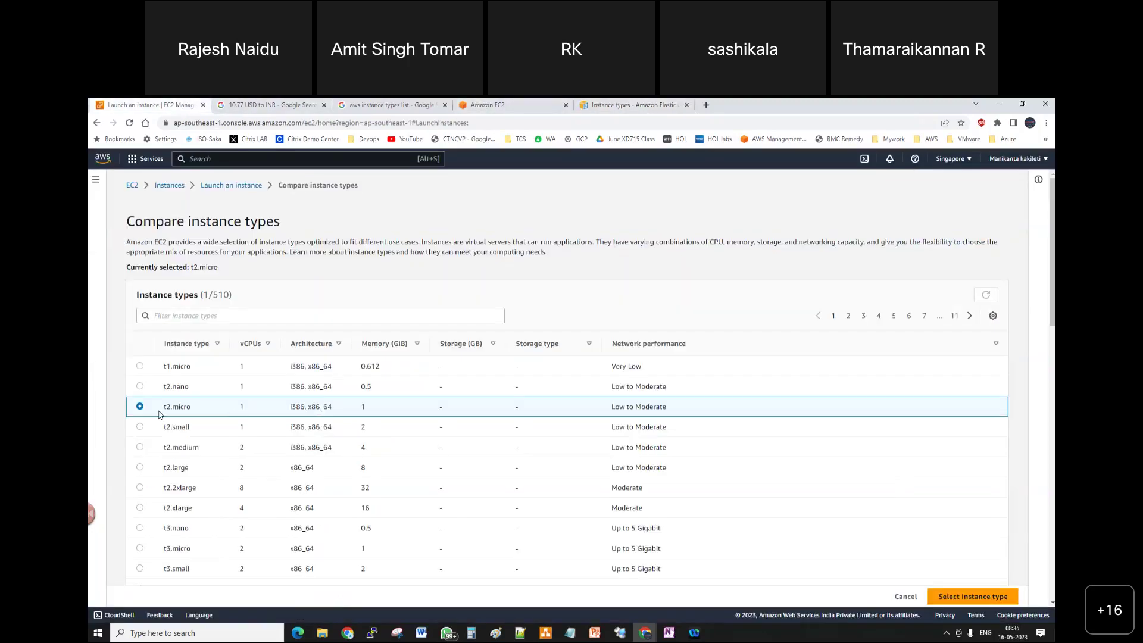
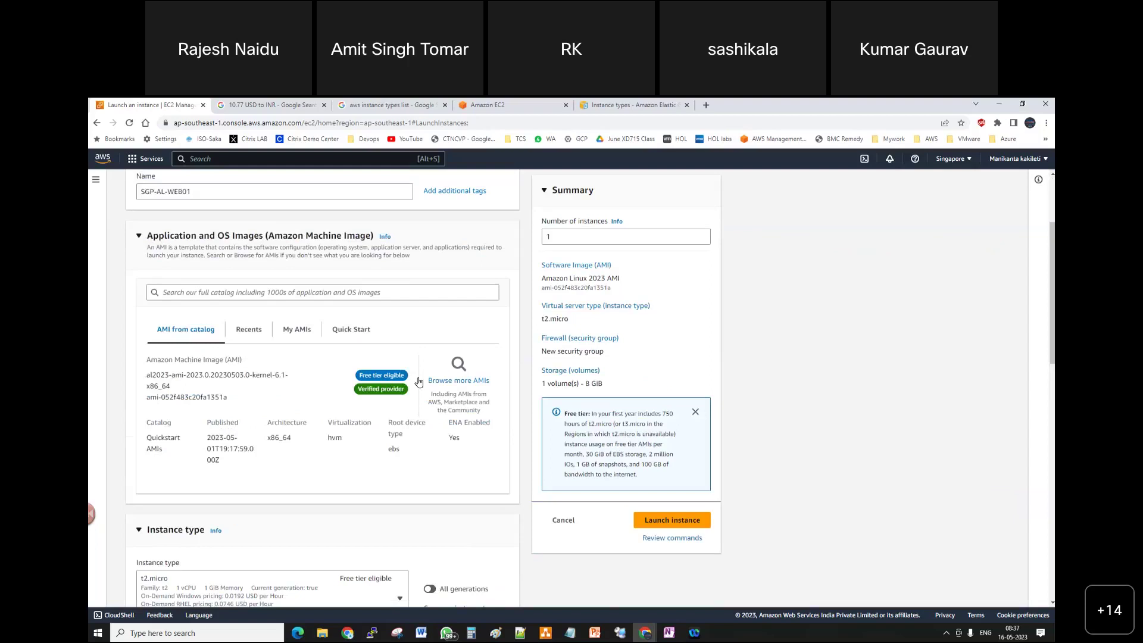
{"action": "scroll", "coordinate": [238, 381], "scroll_direction": "down", "scroll_amount": 3}
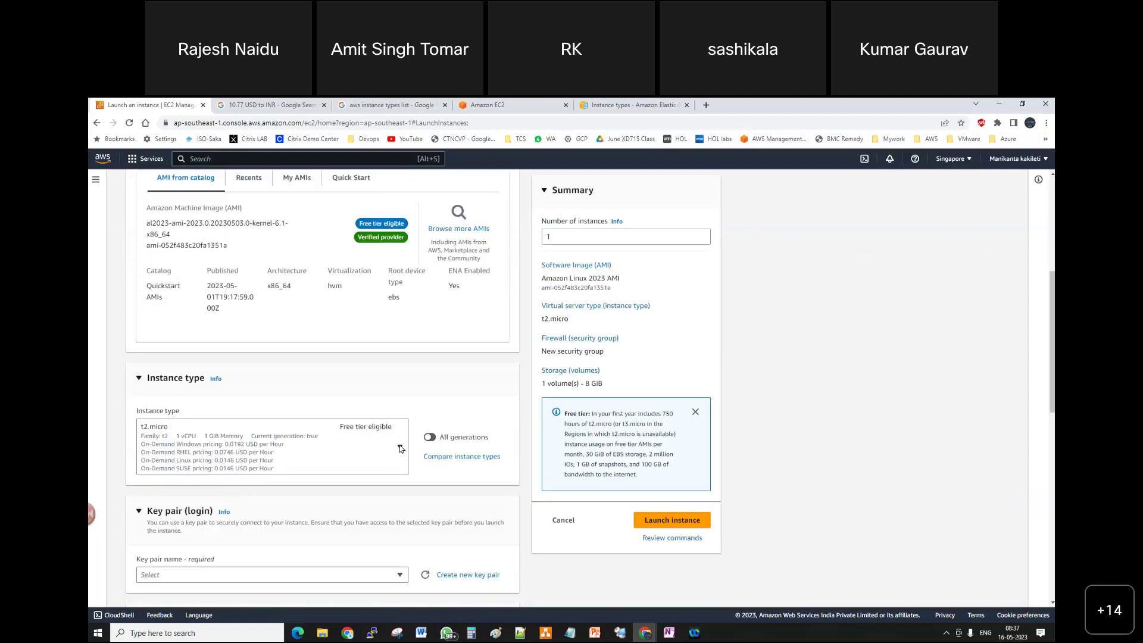
{"action": "left_click", "coordinate": [400, 447]}
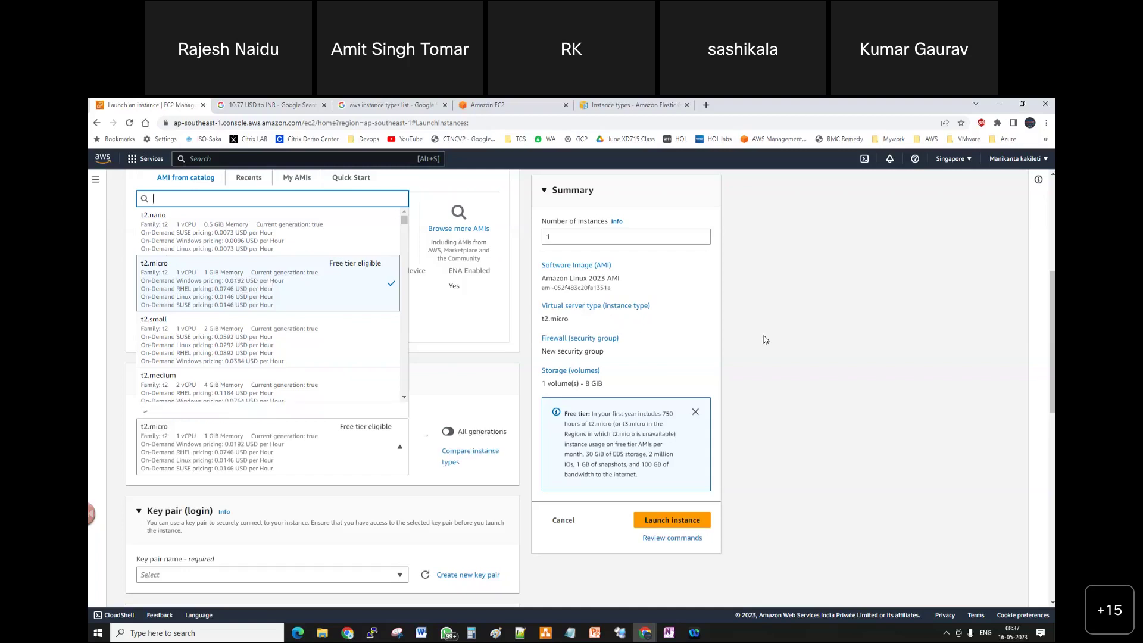
{"action": "left_click", "coordinate": [844, 345]}
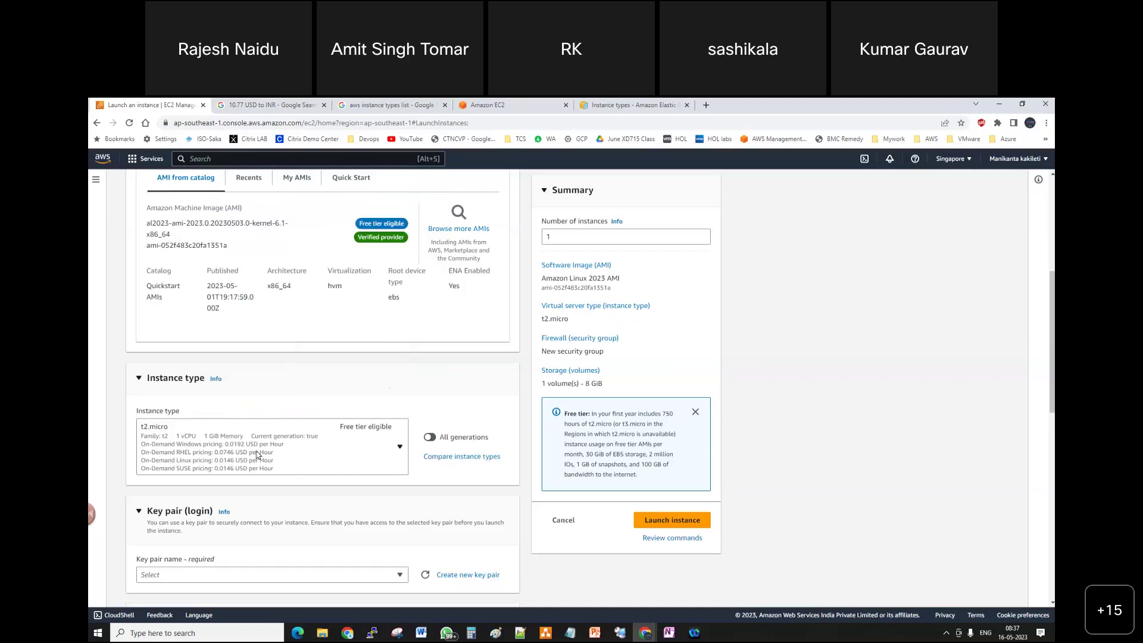
{"action": "scroll", "coordinate": [262, 452], "scroll_direction": "down", "scroll_amount": 2}
{"action": "scroll", "coordinate": [217, 401], "scroll_direction": "down", "scroll_amount": 1}
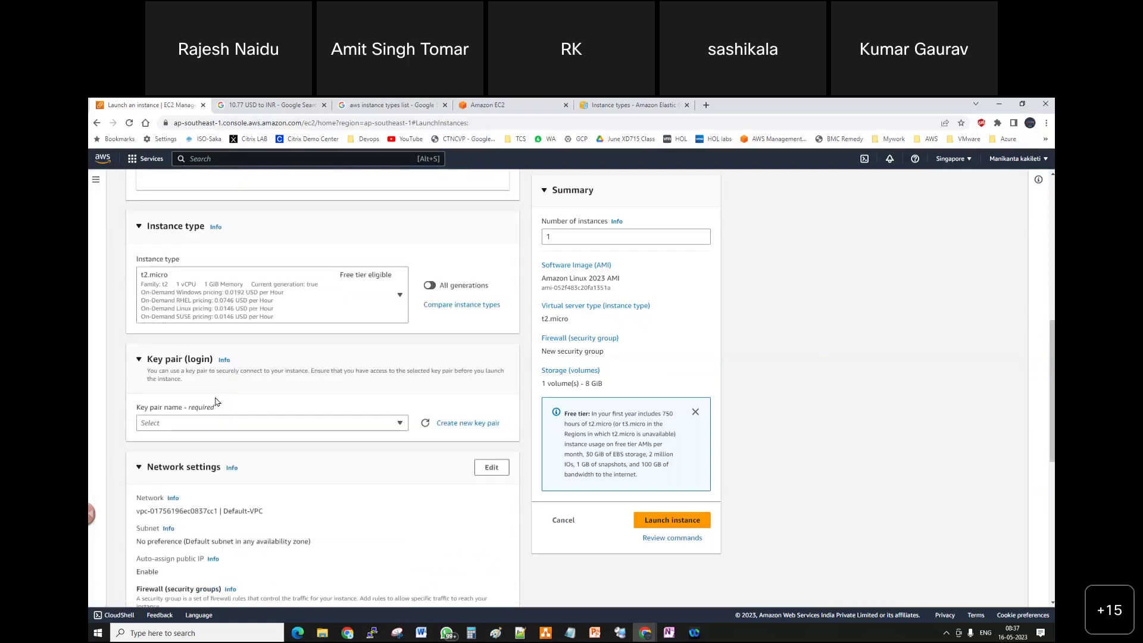
{"action": "scroll", "coordinate": [354, 321], "scroll_direction": "up", "scroll_amount": 6}
{"action": "scroll", "coordinate": [336, 283], "scroll_direction": "up", "scroll_amount": 3}
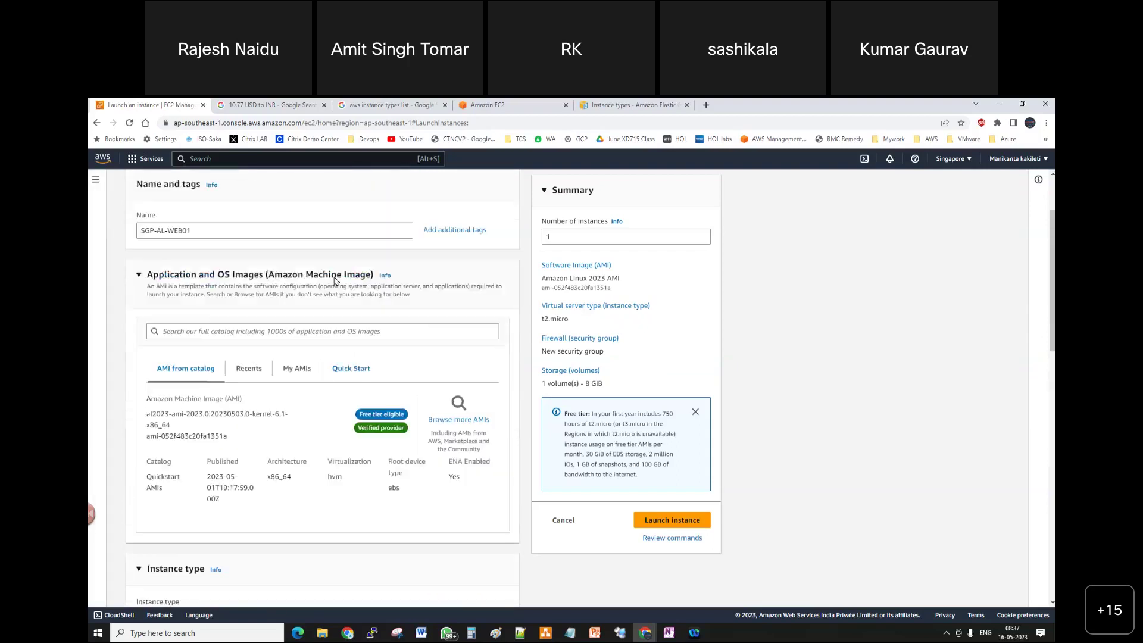
{"action": "scroll", "coordinate": [298, 377], "scroll_direction": "down", "scroll_amount": 7}
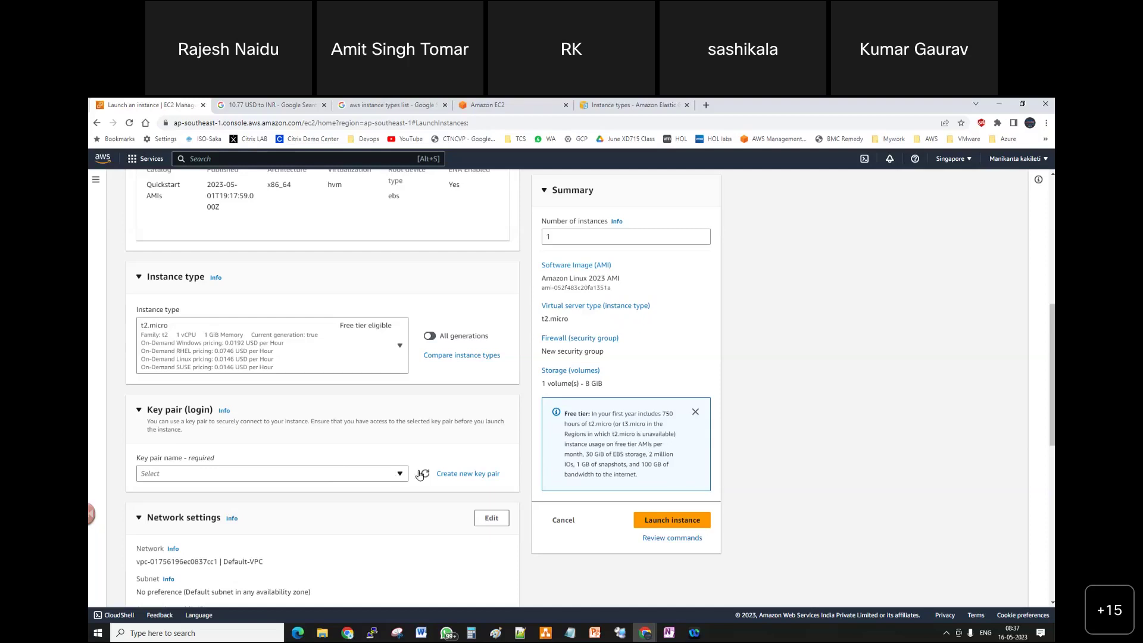
Create an RSA key pair named sgp-al-web01-keypair in .pem format and save its key file in the SGP folder
{"action": "left_click", "coordinate": [468, 474]}
{"action": "left_click", "coordinate": [490, 355]}
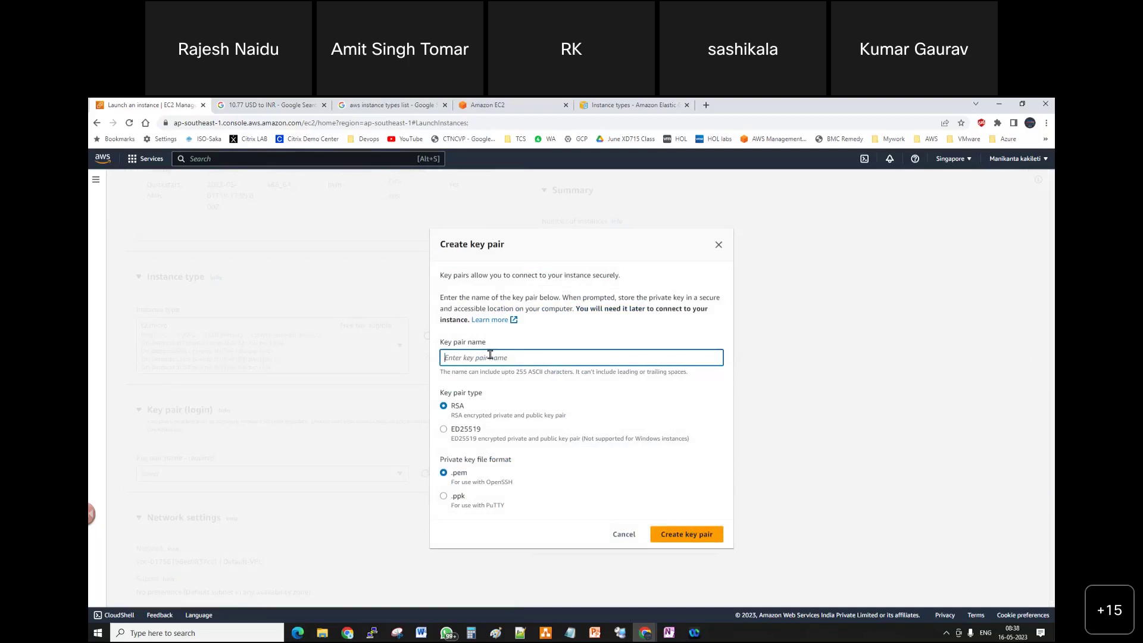
{"action": "type", "text": "sgp-al-web01-kyep"}
{"action": "key", "text": "BackSpace"}
{"action": "key", "text": "BackSpace"}
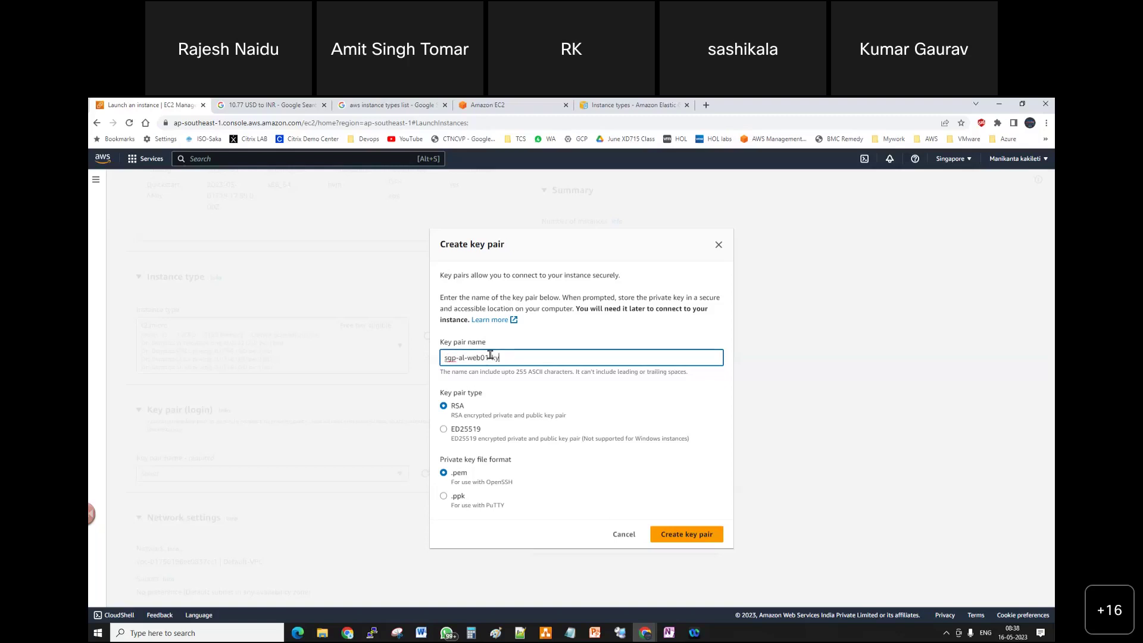
{"action": "type", "text": "ypair"}
{"action": "left_click_drag", "start_coordinate": [581, 439], "coordinate": [692, 440]}
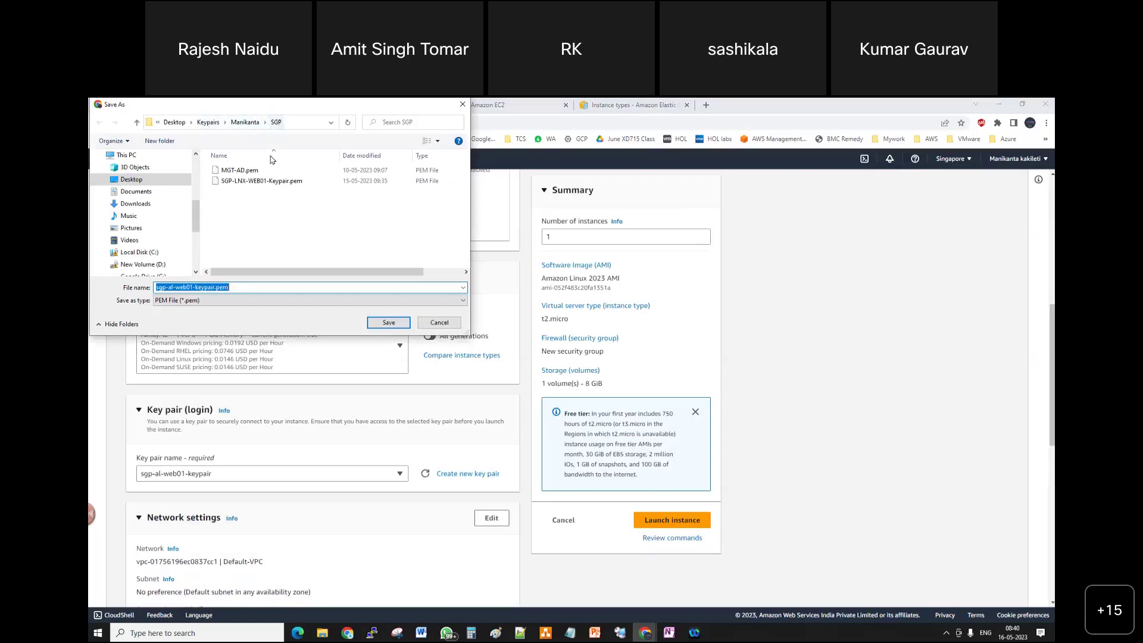
{"action": "left_click", "coordinate": [404, 325]}
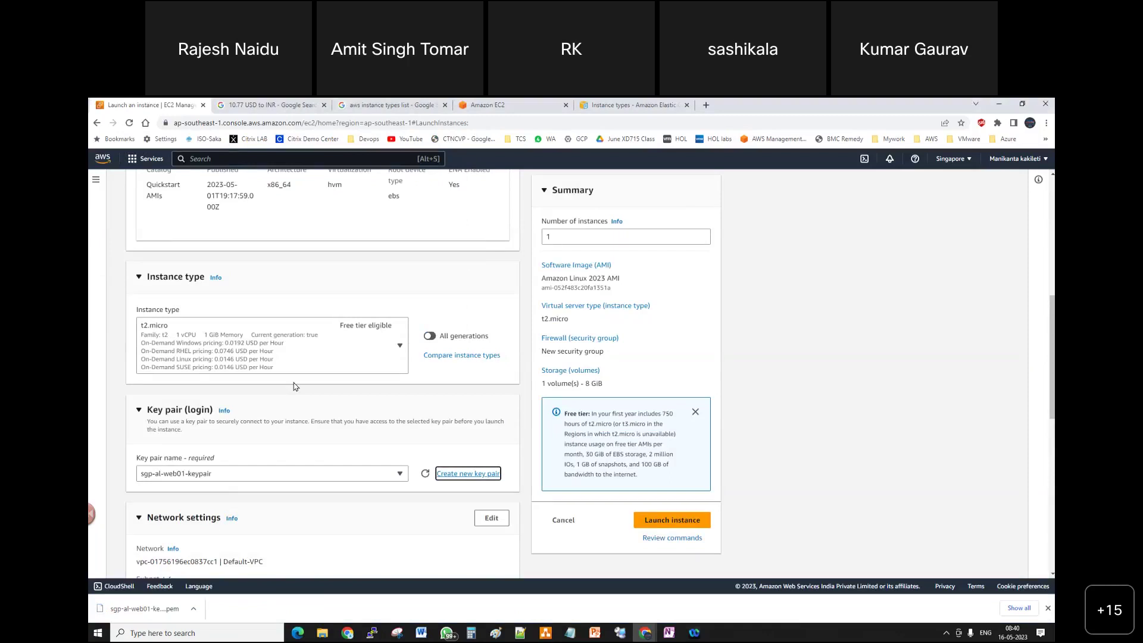
Review the instance's network settings, and switch to diagrams.net to change the cloud's label from HYd to SGP
{"action": "scroll", "coordinate": [294, 388], "scroll_direction": "down", "scroll_amount": 2}
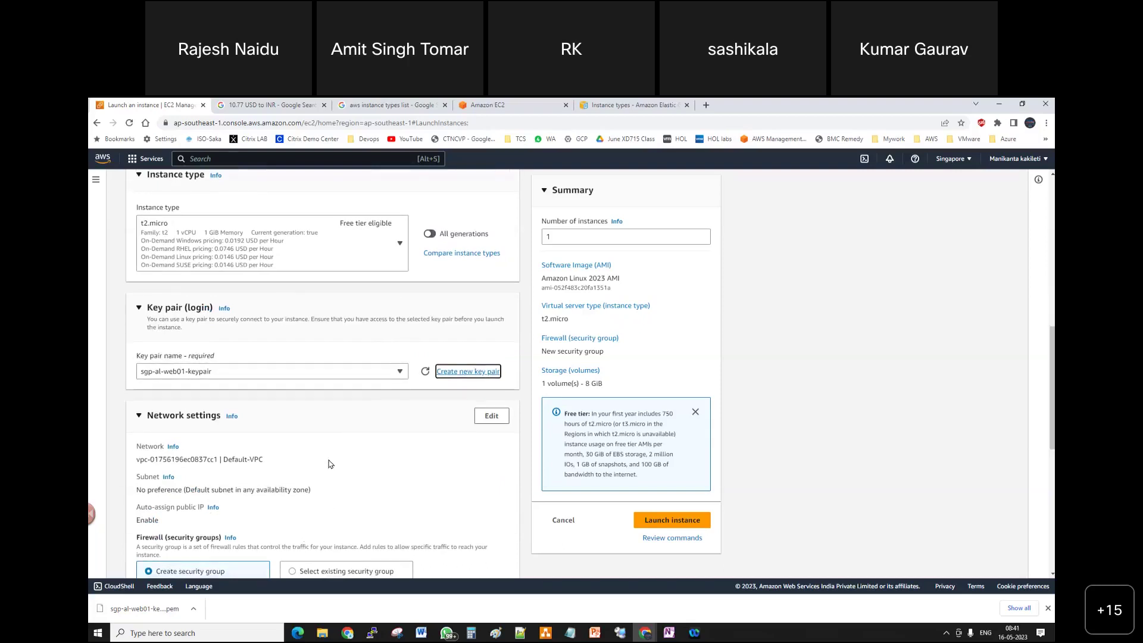
{"action": "scroll", "coordinate": [264, 314], "scroll_direction": "down", "scroll_amount": 2}
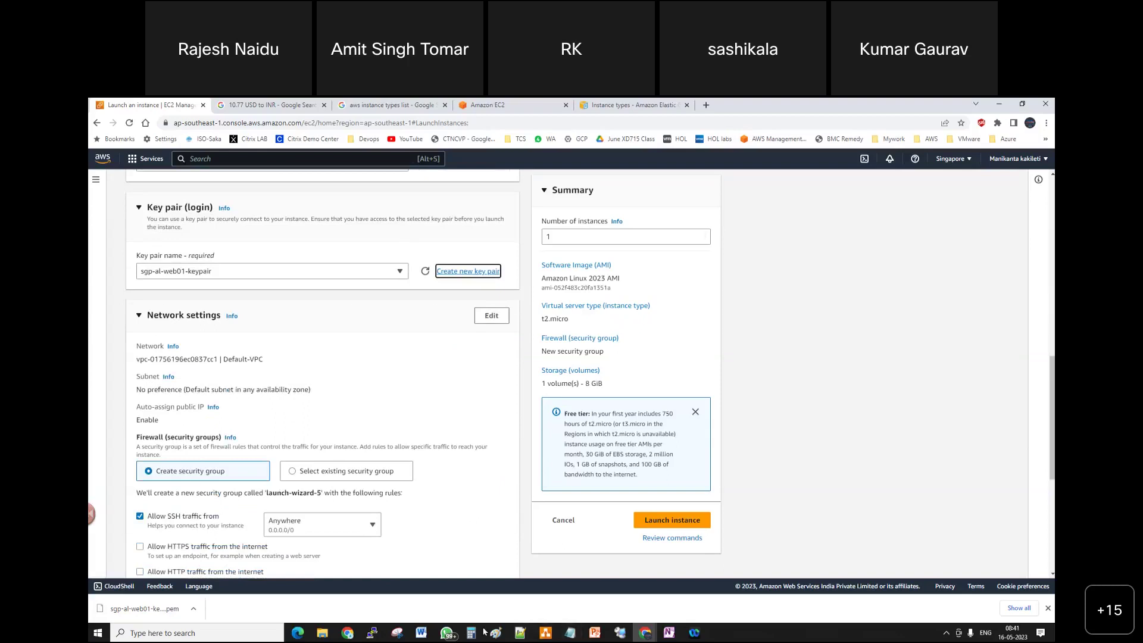
{"action": "left_click", "coordinate": [547, 635]}
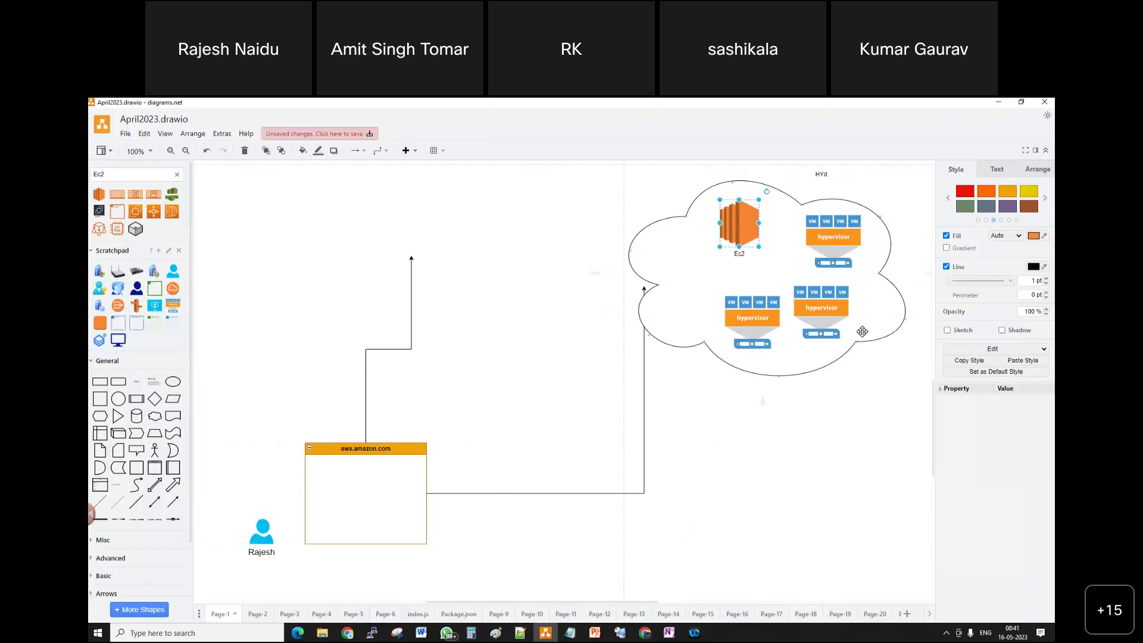
{"action": "left_click", "coordinate": [821, 171]}
{"action": "type", "text": "SGH"}
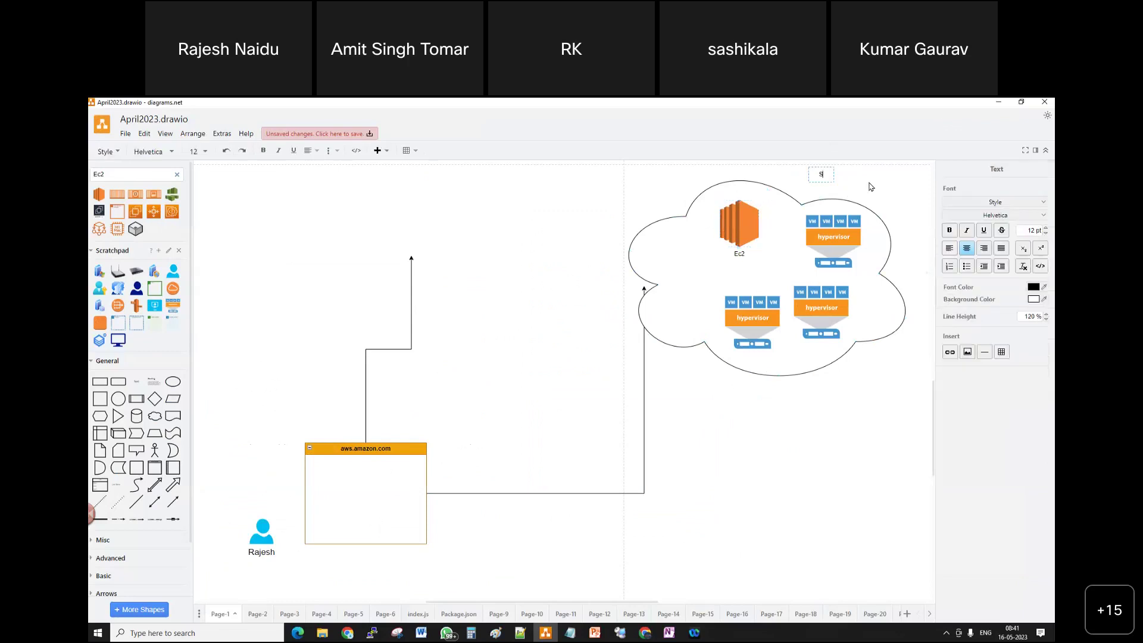
{"action": "left_click", "coordinate": [717, 442]}
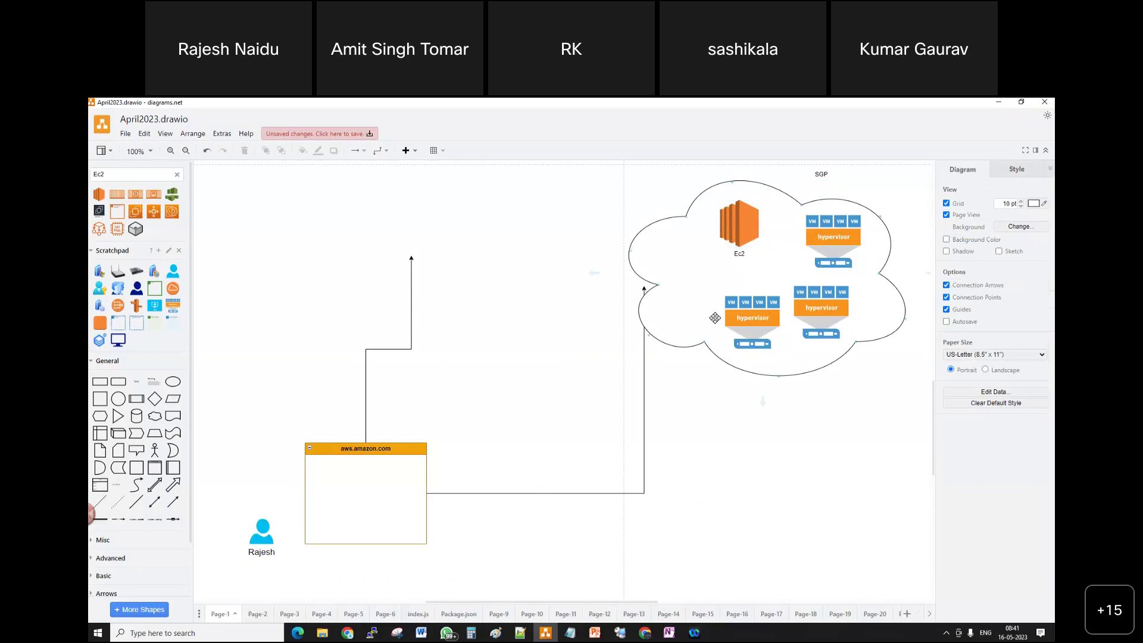
{"action": "left_click", "coordinate": [710, 249]}
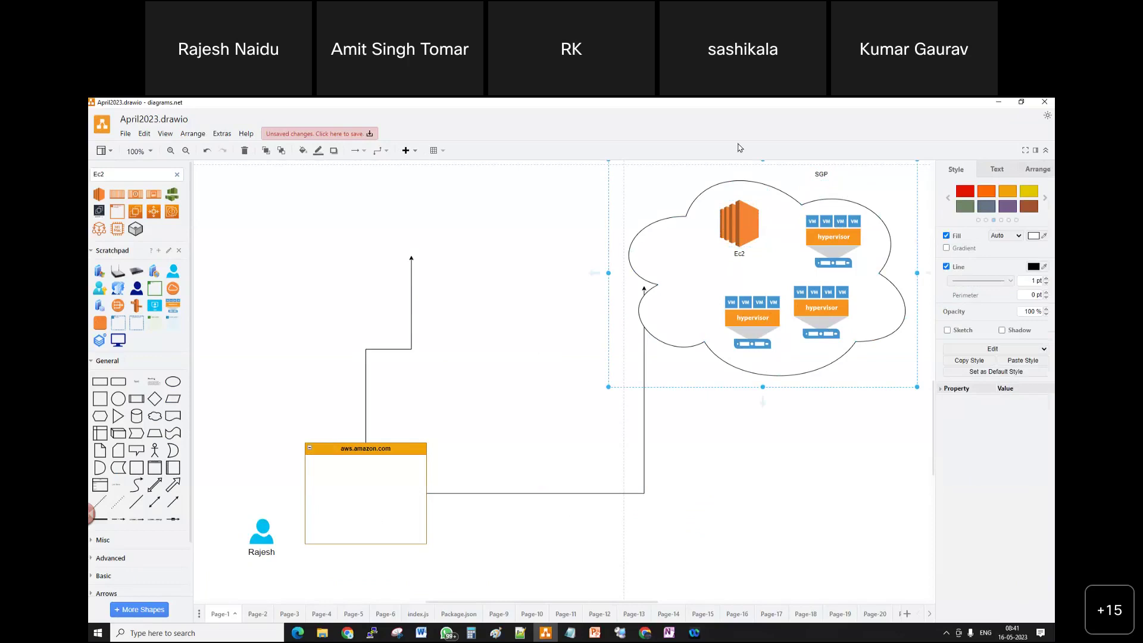
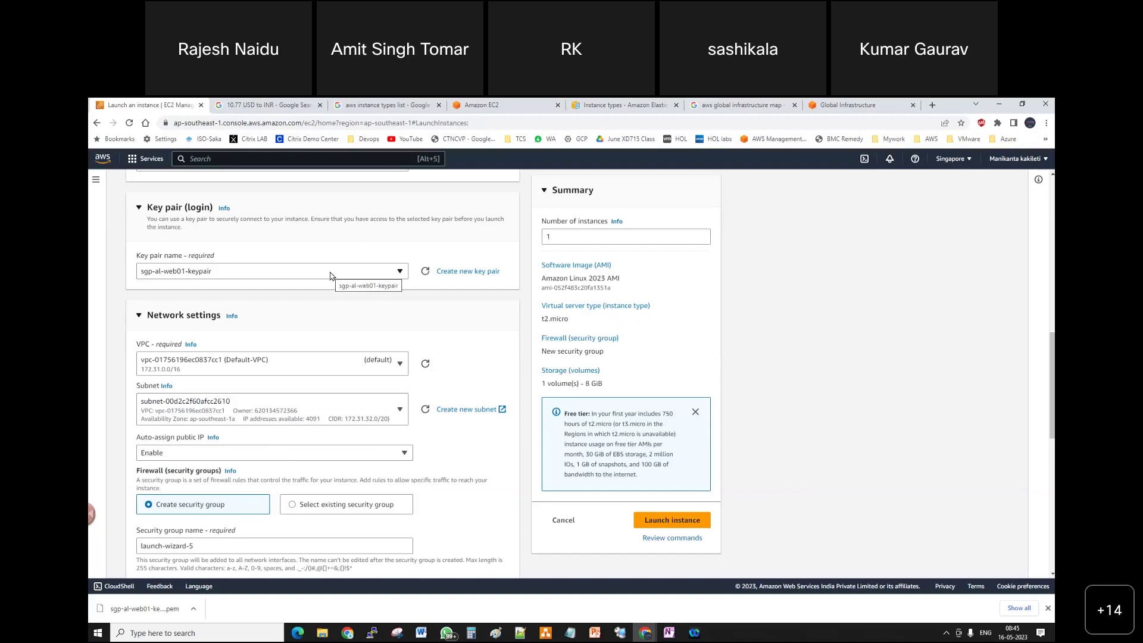
Assign the existing default security group to the new instance in its network settings
{"action": "scroll", "coordinate": [173, 441], "scroll_direction": "down", "scroll_amount": 2}
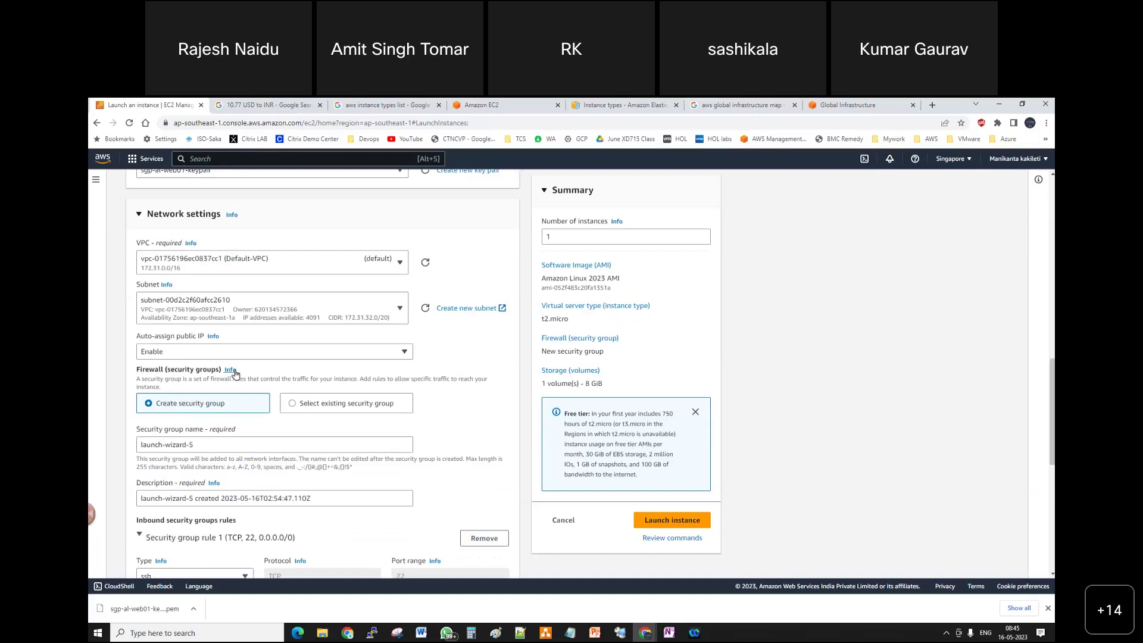
{"action": "left_click", "coordinate": [293, 405]}
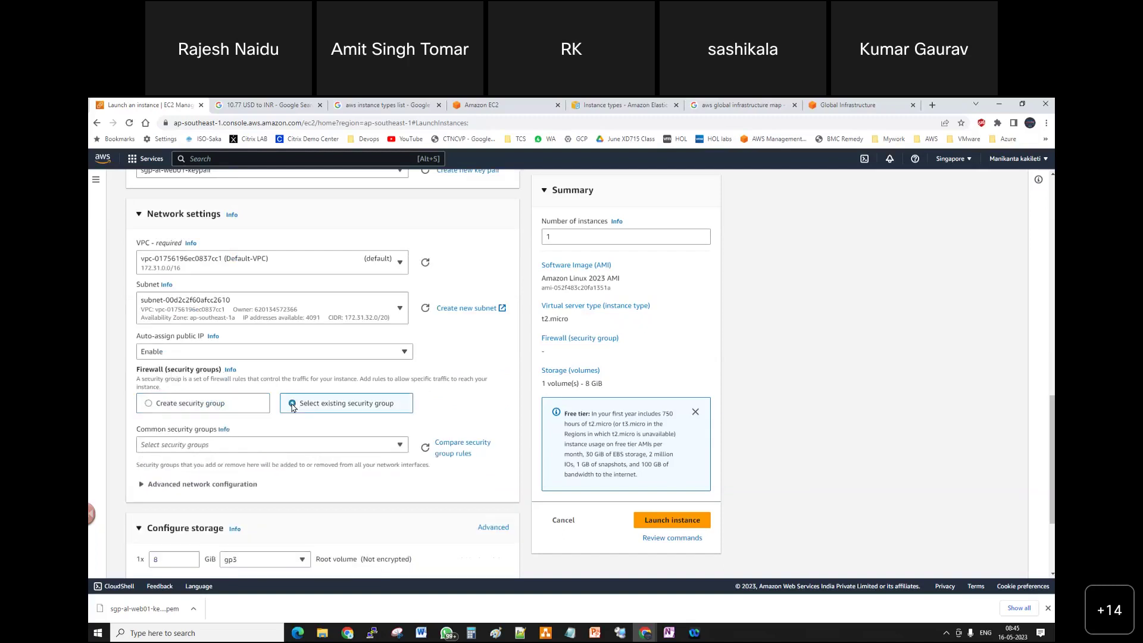
{"action": "left_click", "coordinate": [399, 447]}
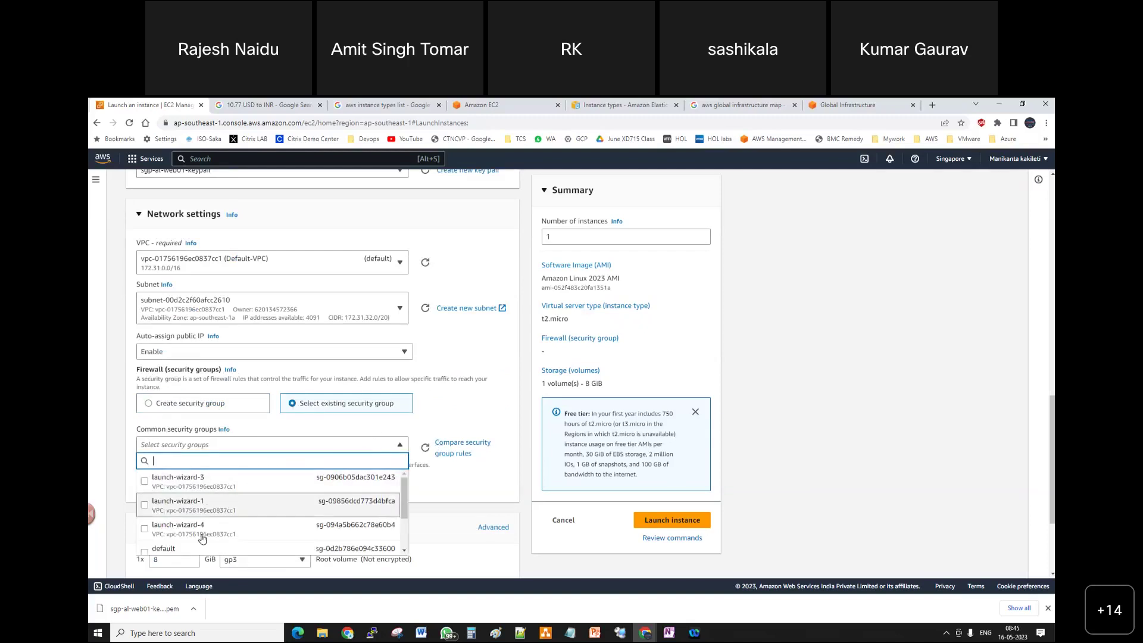
{"action": "left_click", "coordinate": [202, 548]}
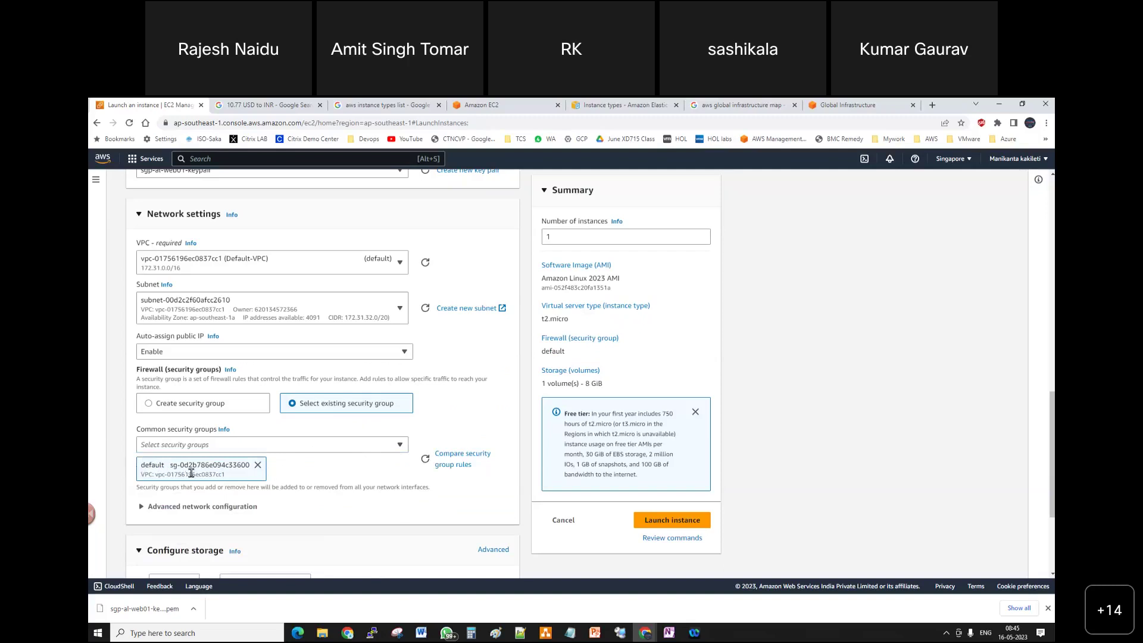
{"action": "right_click", "coordinate": [494, 105]}
{"action": "left_click", "coordinate": [521, 175]}
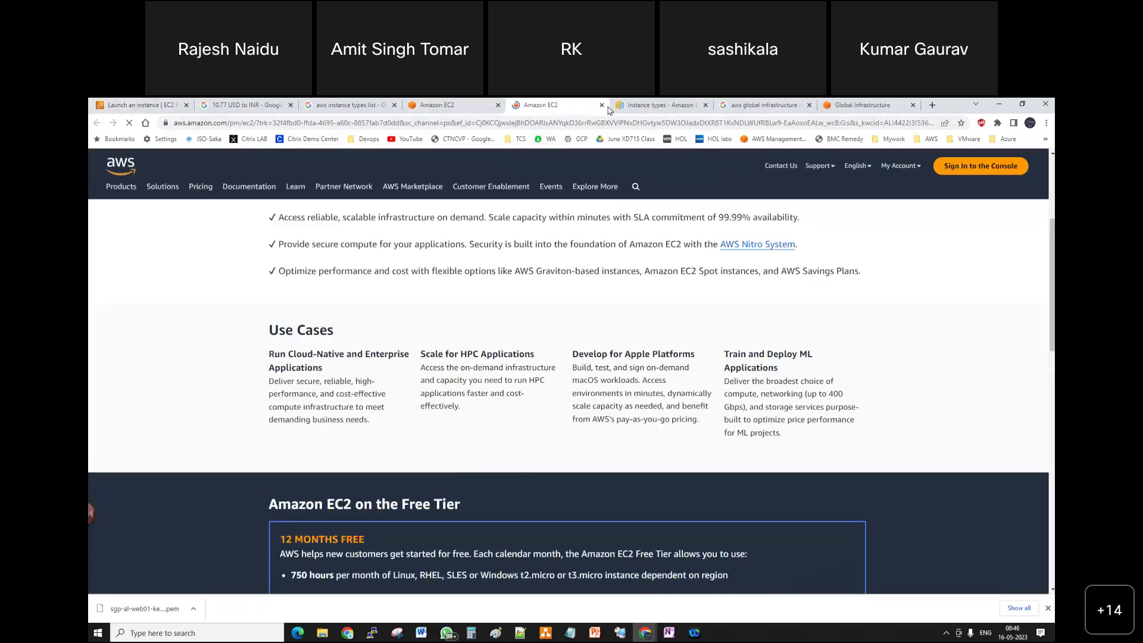
{"action": "left_click", "coordinate": [153, 106]}
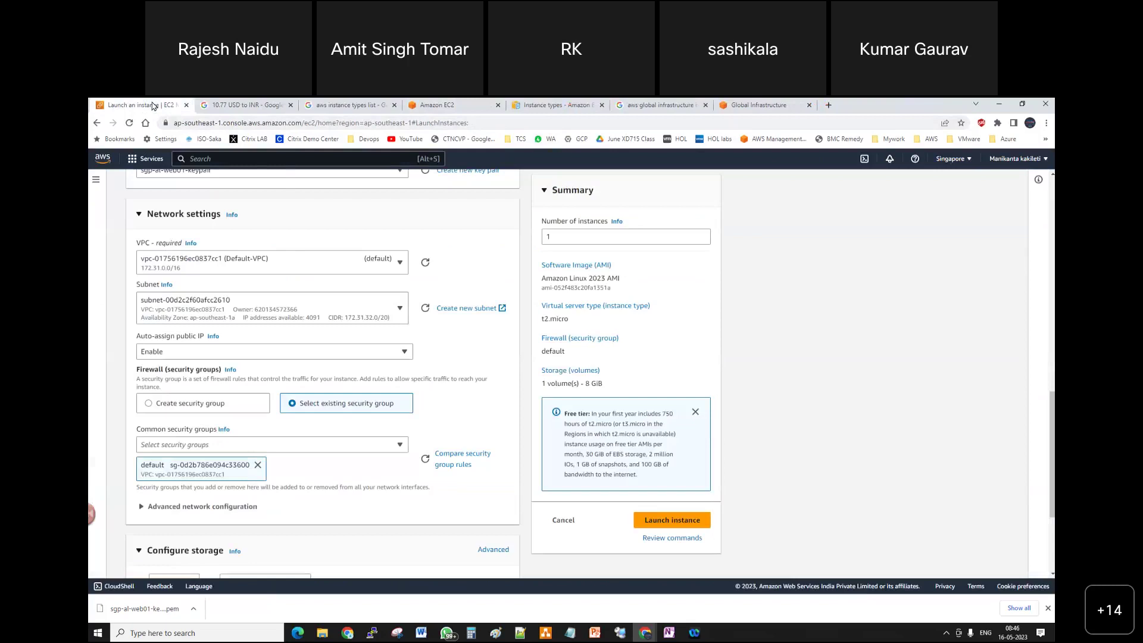
Duplicate the EC2 launch page in a separate browser tab and open the Security Groups list there
{"action": "right_click", "coordinate": [153, 106]}
{"action": "left_click", "coordinate": [244, 113]}
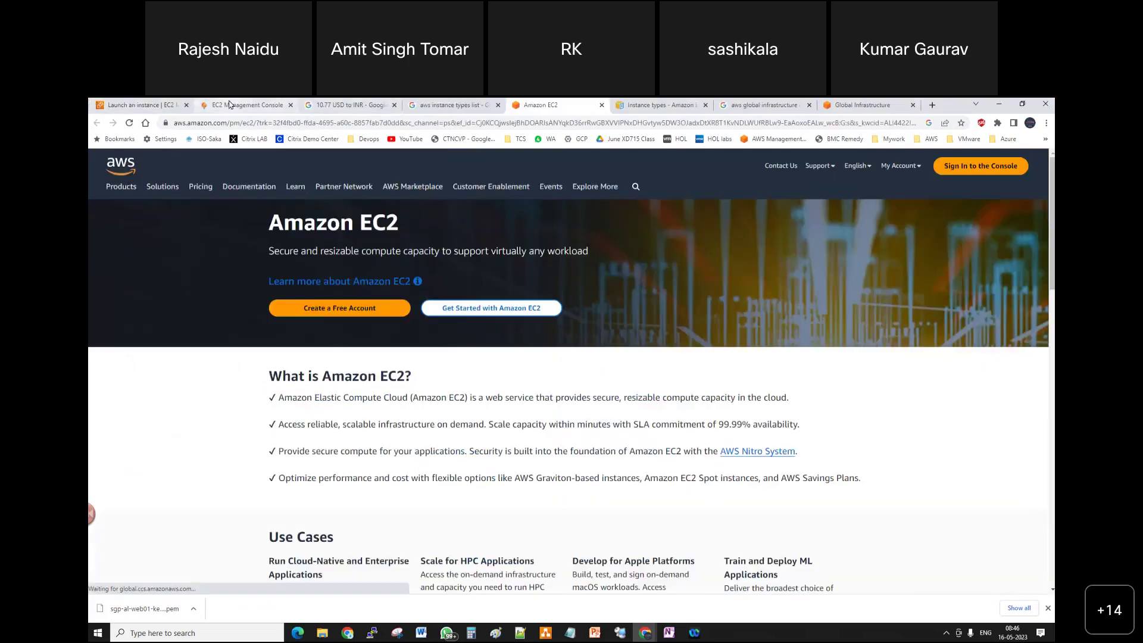
{"action": "left_click", "coordinate": [228, 107]}
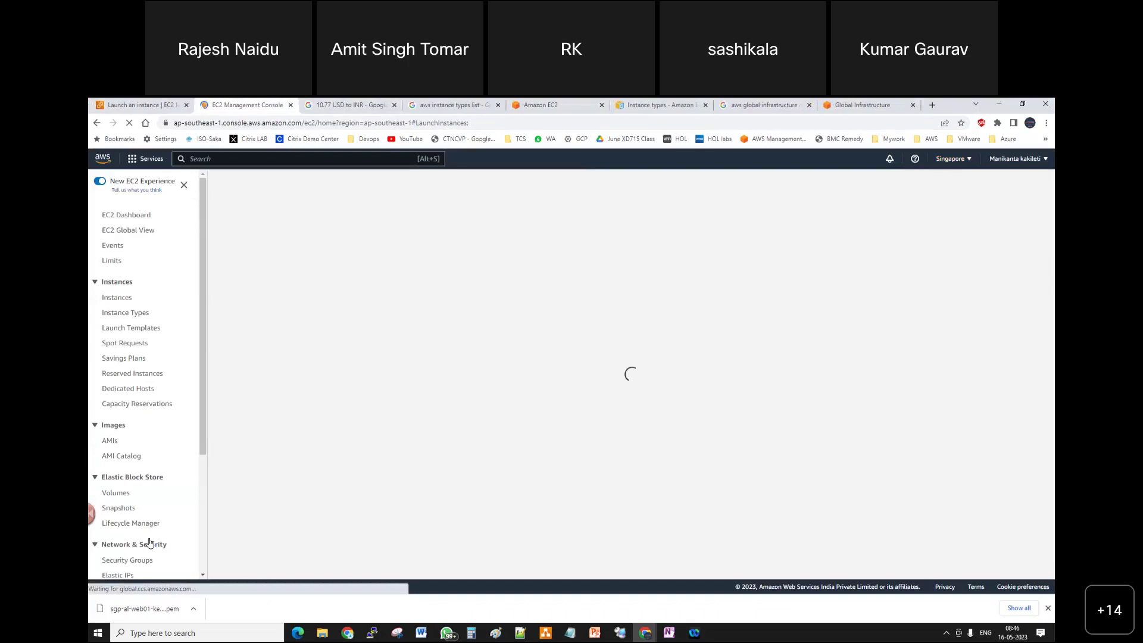
{"action": "scroll", "coordinate": [198, 450], "scroll_direction": "down", "scroll_amount": 2}
{"action": "scroll", "coordinate": [198, 450], "scroll_direction": "down", "scroll_amount": 1}
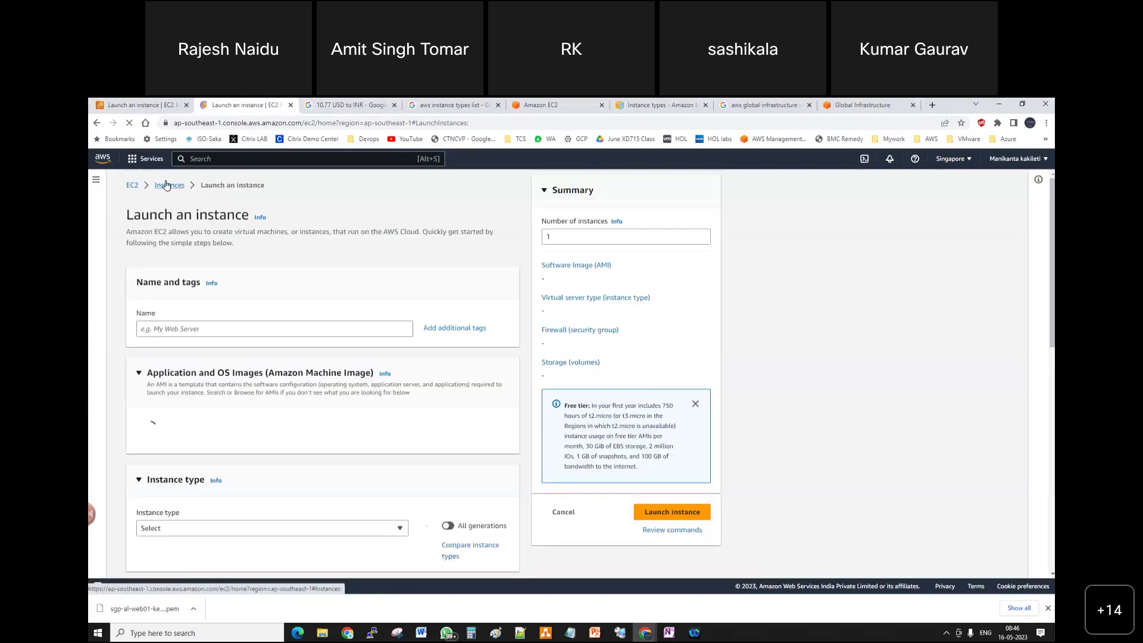
{"action": "left_click", "coordinate": [167, 185]}
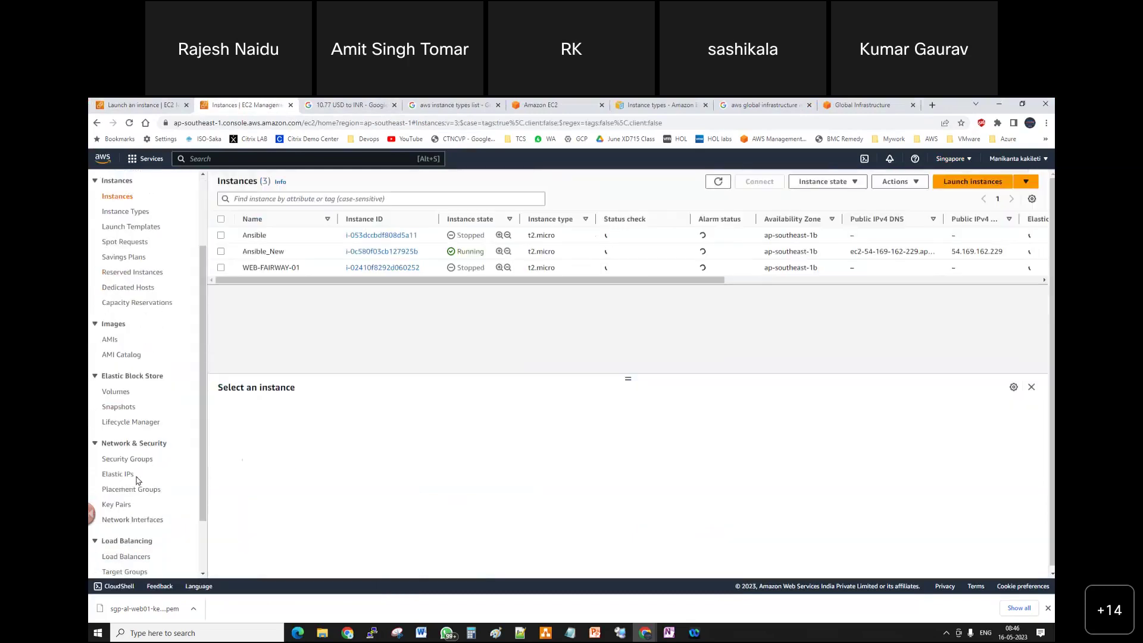
{"action": "left_click", "coordinate": [137, 461]}
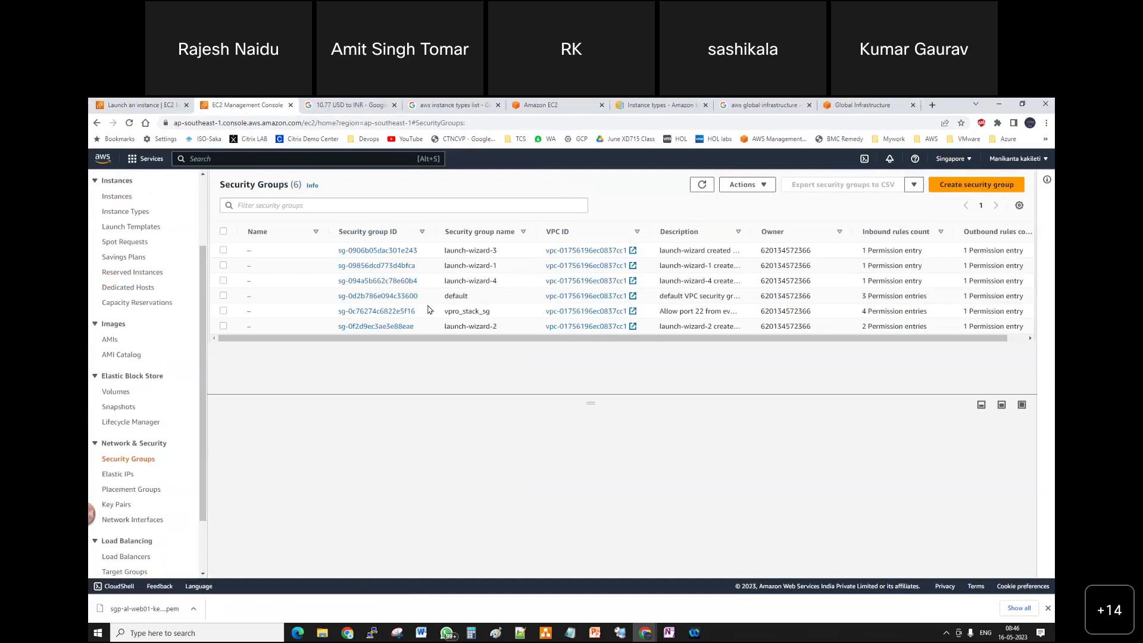
Select the default security group and examine its inbound and outbound rules
{"action": "left_click", "coordinate": [223, 297]}
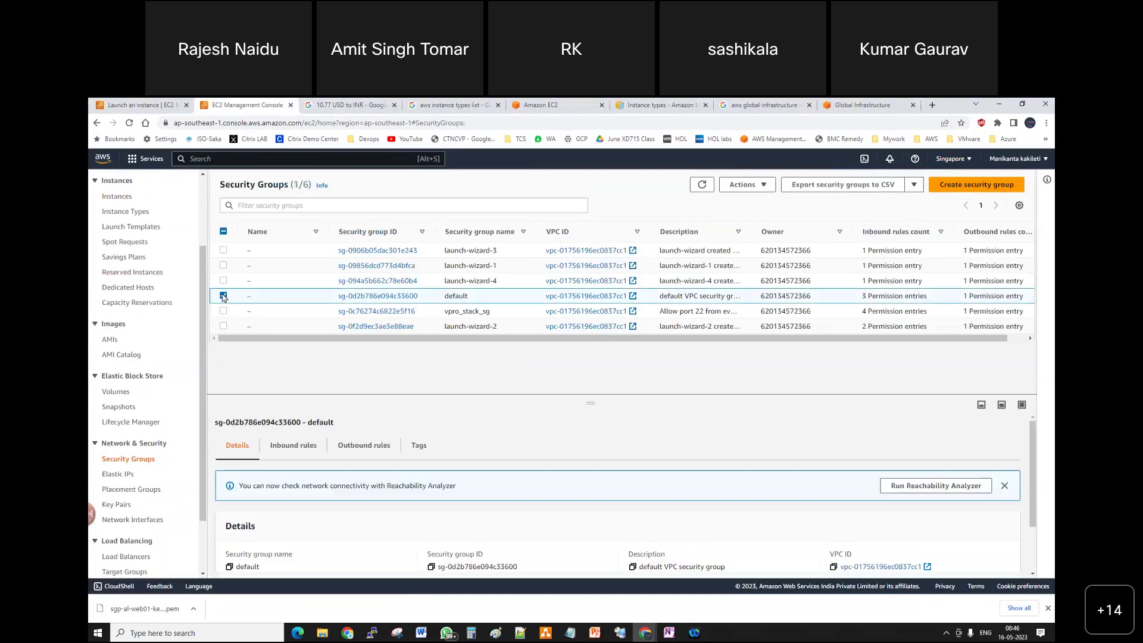
{"action": "left_click", "coordinate": [286, 447]}
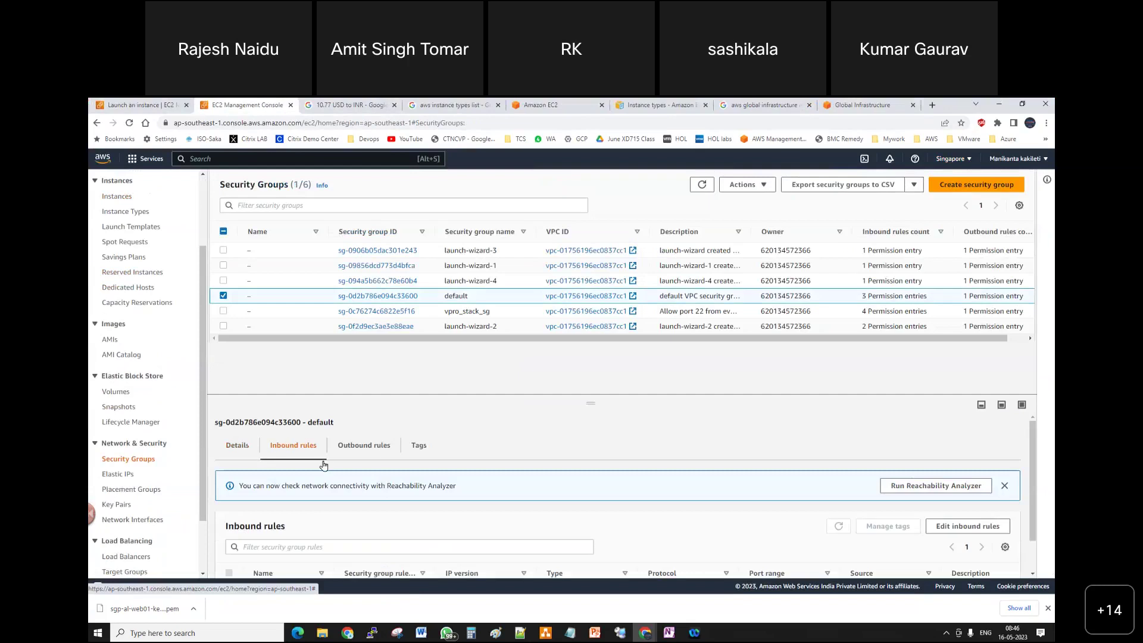
{"action": "left_click", "coordinate": [375, 447]}
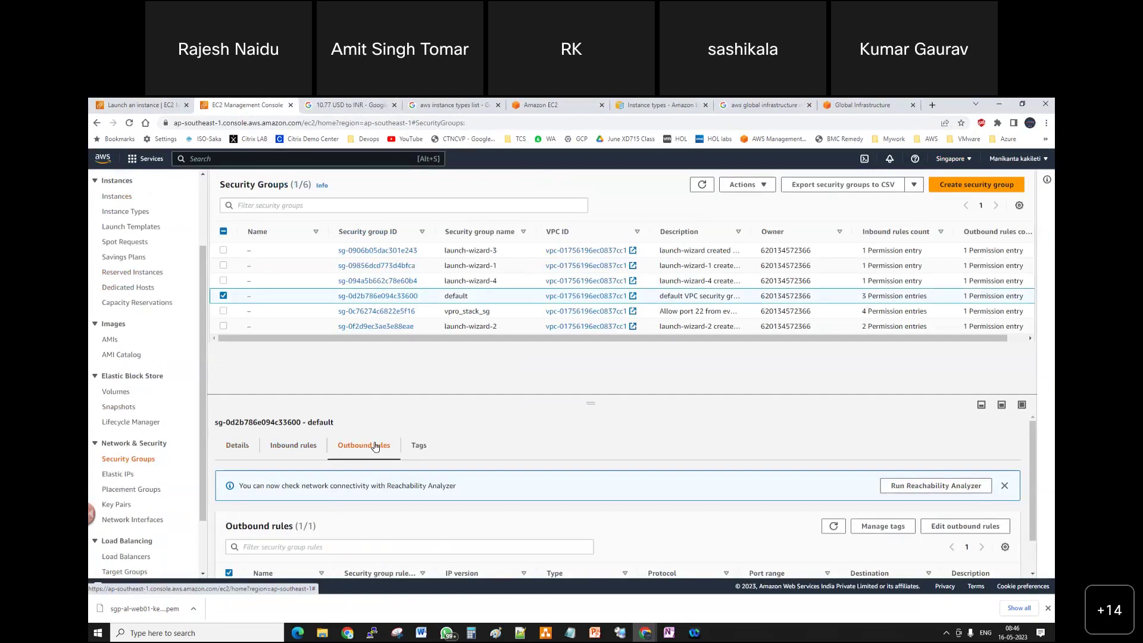
{"action": "left_click", "coordinate": [293, 447]}
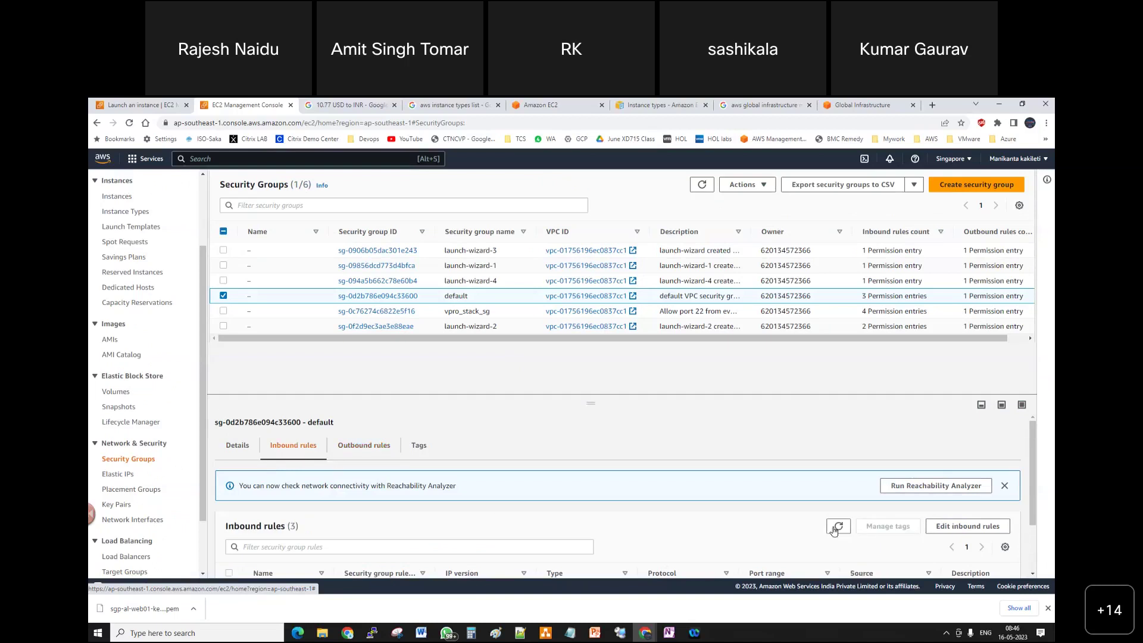
Delete the SSH inbound rule from the default security group and save the rules
{"action": "left_click", "coordinate": [966, 526]}
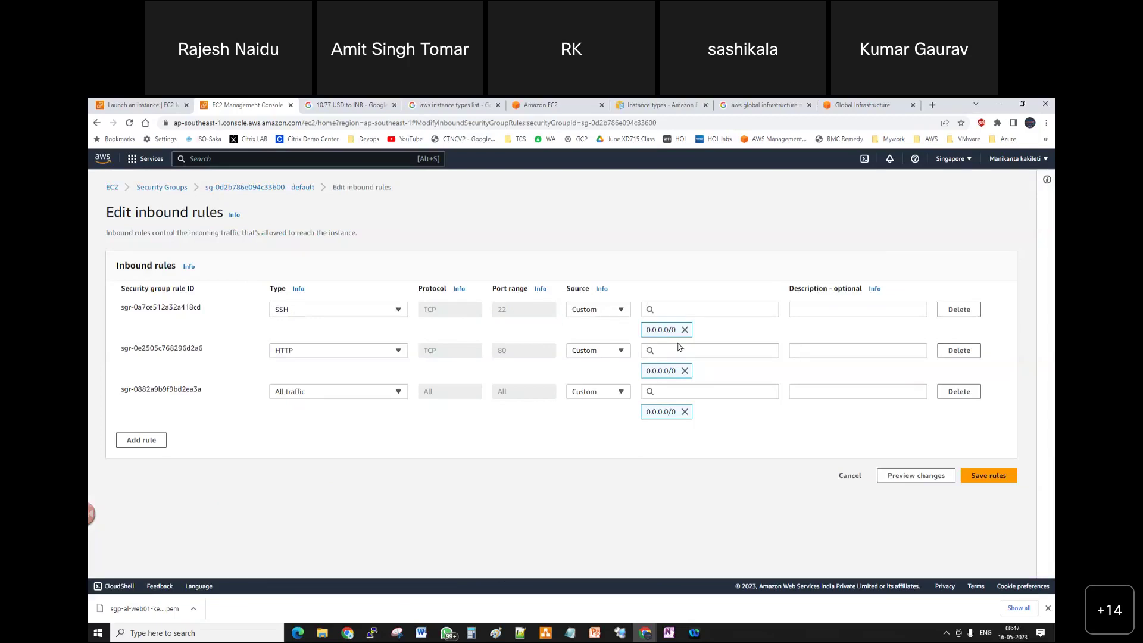
{"action": "left_click", "coordinate": [959, 310]}
{"action": "left_click", "coordinate": [991, 434]}
Review the launch page's security group, storage settings and free-tier note on 30 GiB of EBS storage, and switch to diagrams.net
{"action": "left_click", "coordinate": [154, 106]}
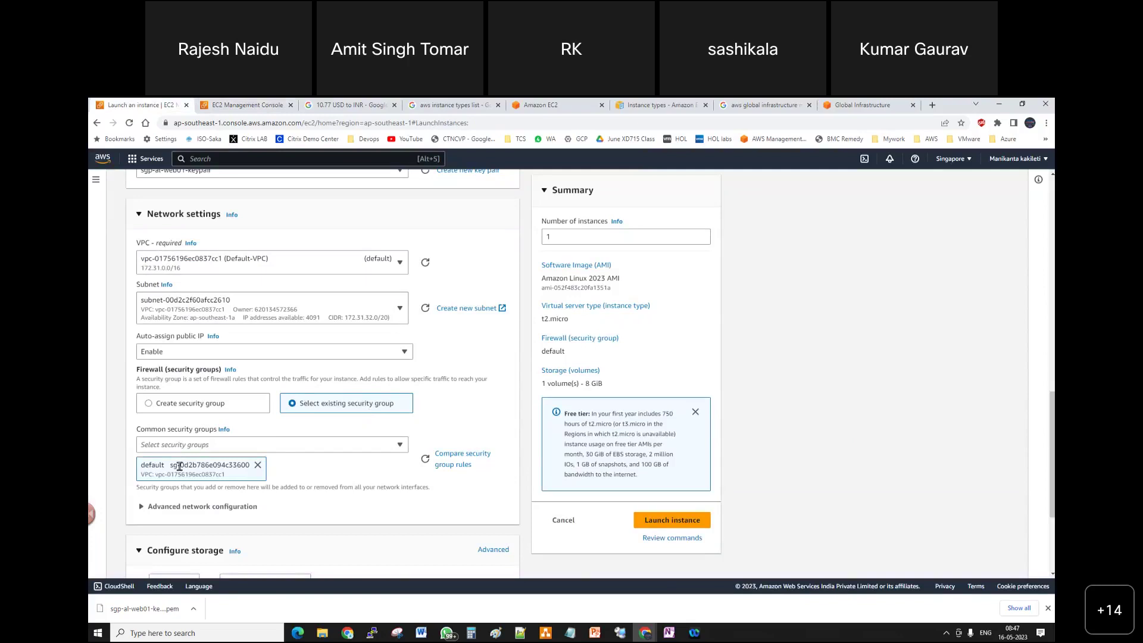
{"action": "left_click", "coordinate": [244, 105]}
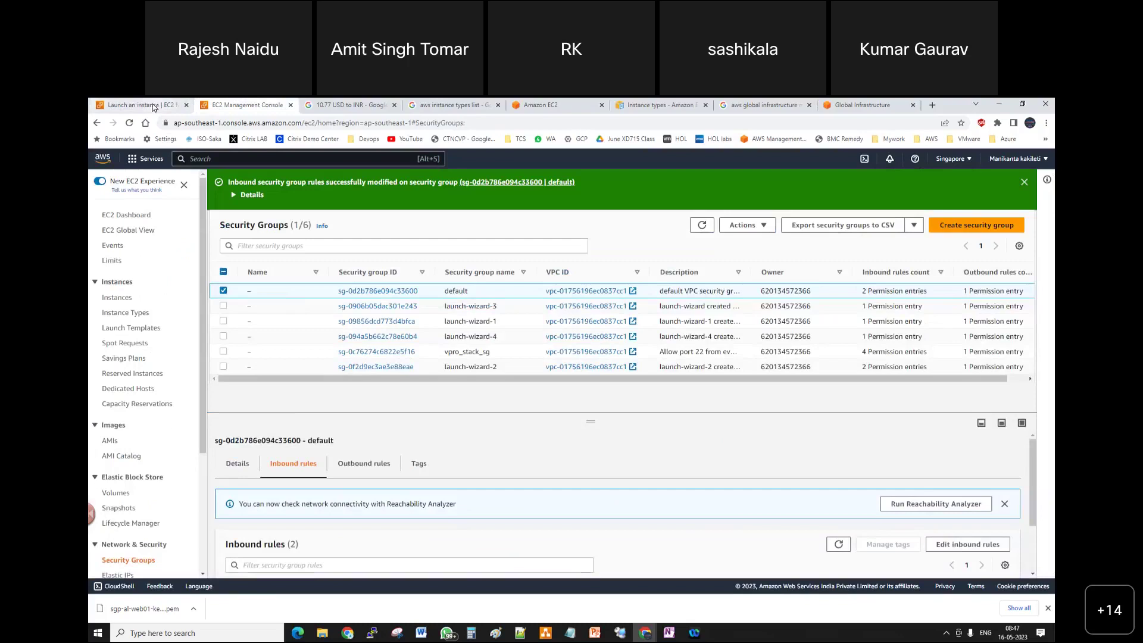
{"action": "key", "text": "ctrl+shift+Tab"}
{"action": "scroll", "coordinate": [301, 479], "scroll_direction": "down", "scroll_amount": 2}
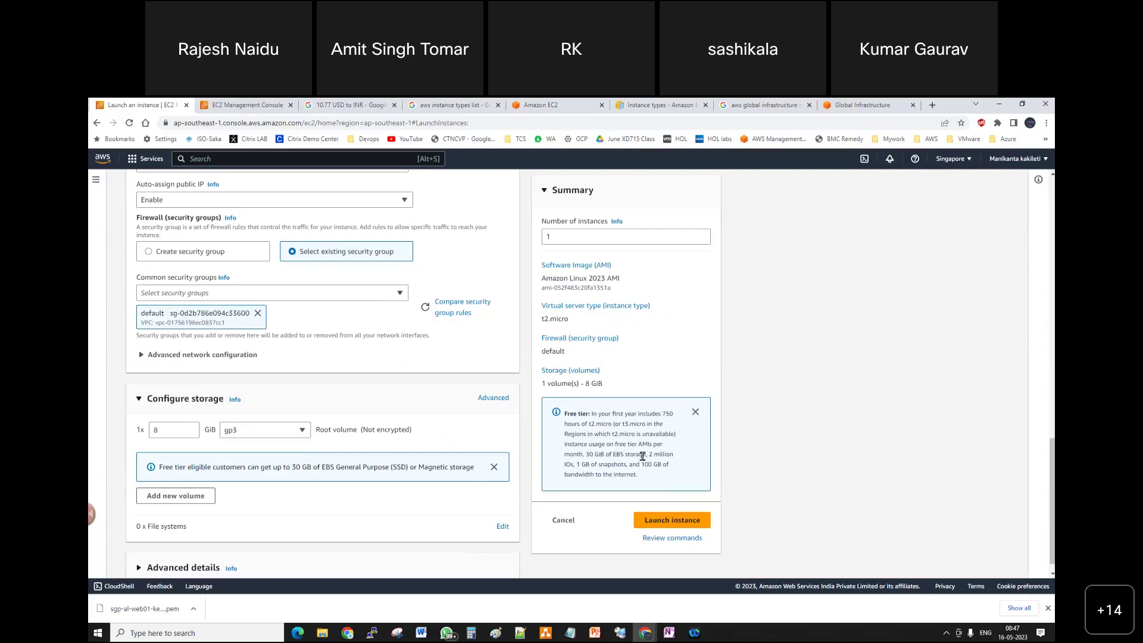
{"action": "left_click_drag", "start_coordinate": [587, 454], "coordinate": [646, 454]}
{"action": "scroll", "coordinate": [281, 298], "scroll_direction": "up", "scroll_amount": 1}
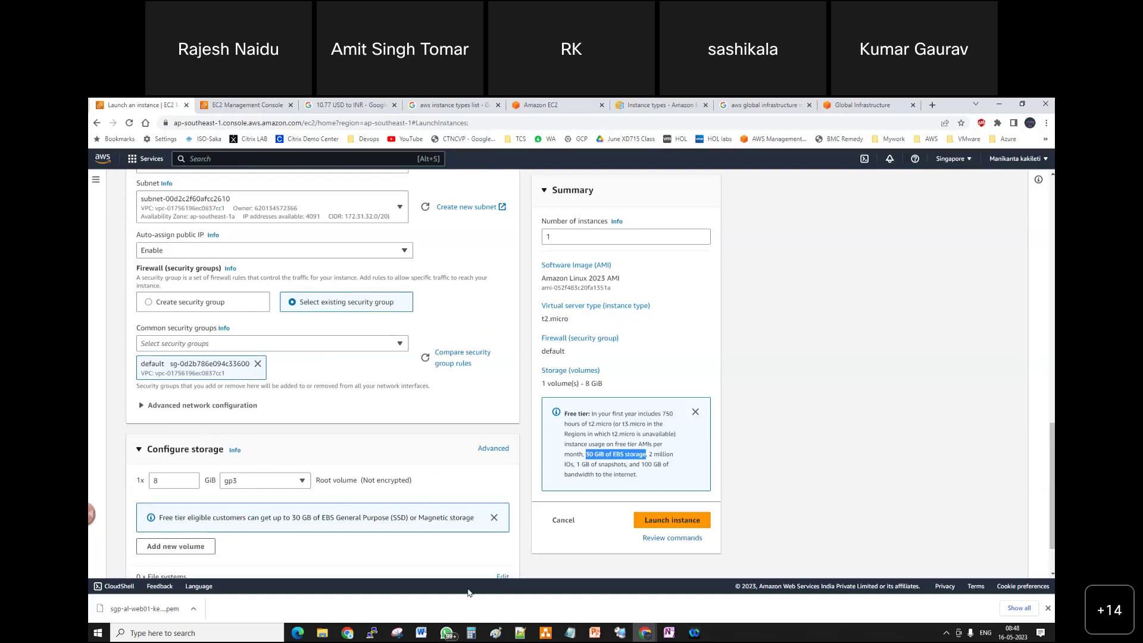
{"action": "left_click", "coordinate": [239, 545]}
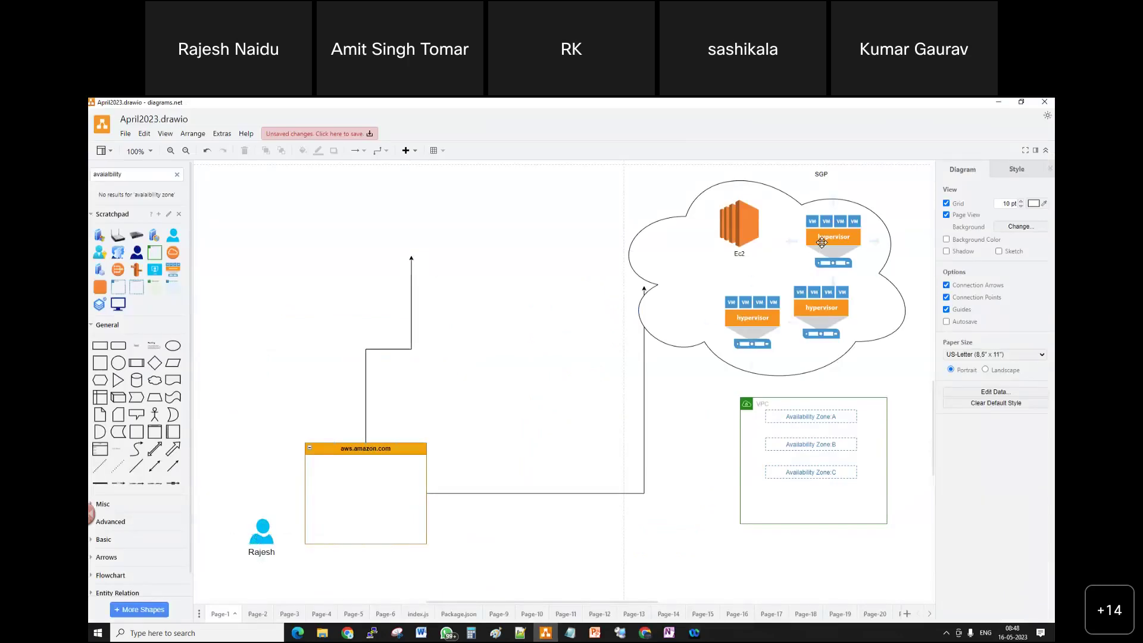
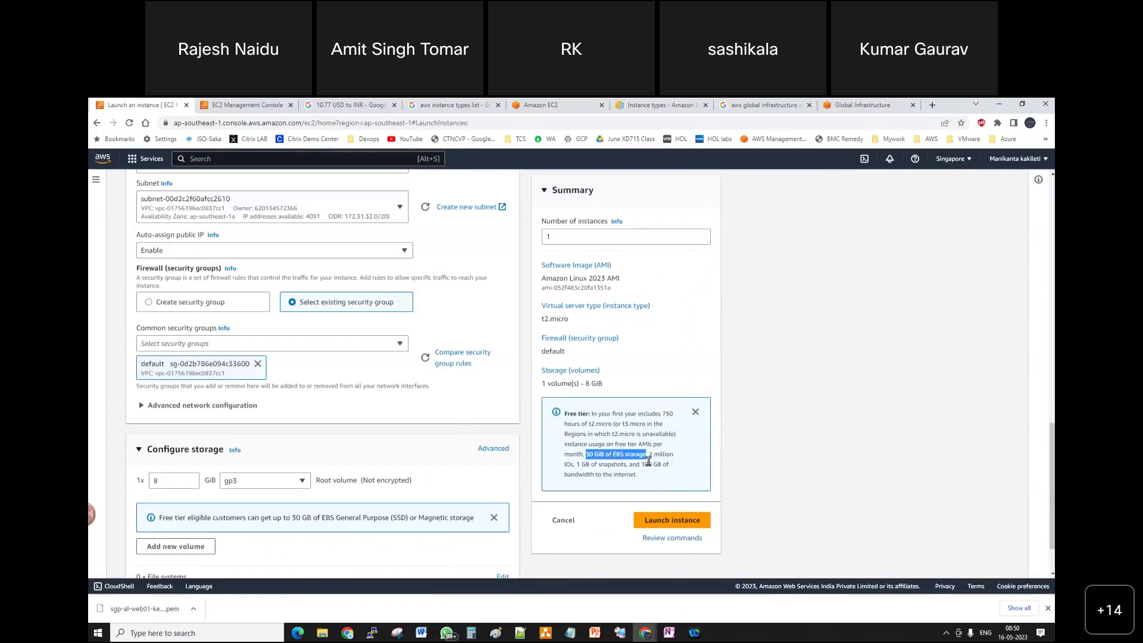
Return to the Security Groups page, look through the EC2 console's navigation sections, and go back to the launch page
{"action": "left_click", "coordinate": [258, 106]}
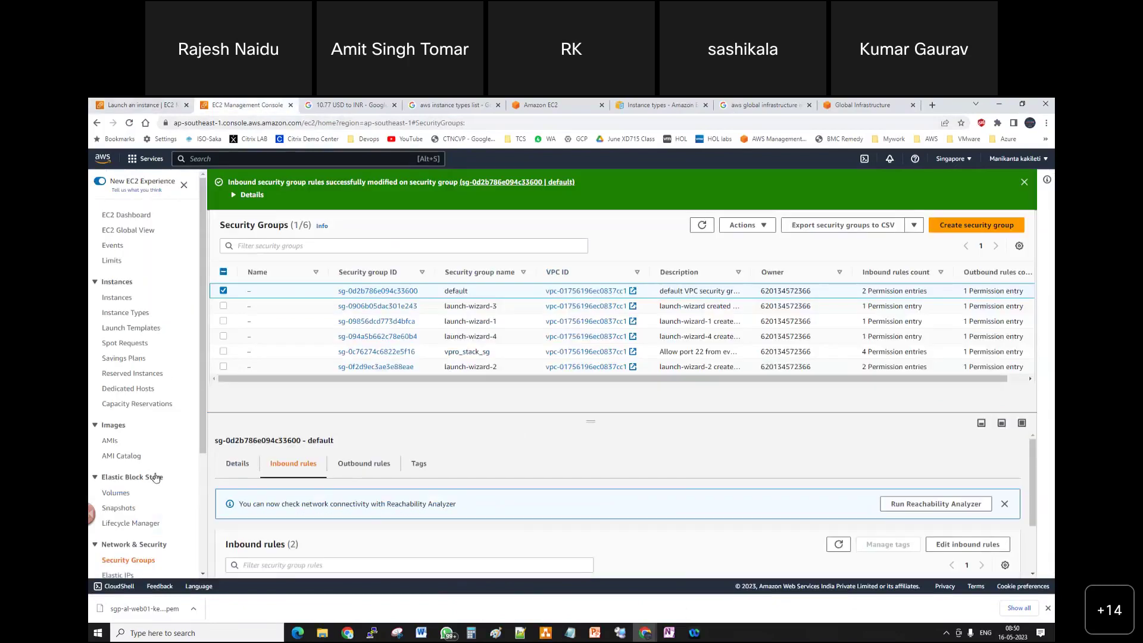
{"action": "scroll", "coordinate": [148, 474], "scroll_direction": "down", "scroll_amount": 3}
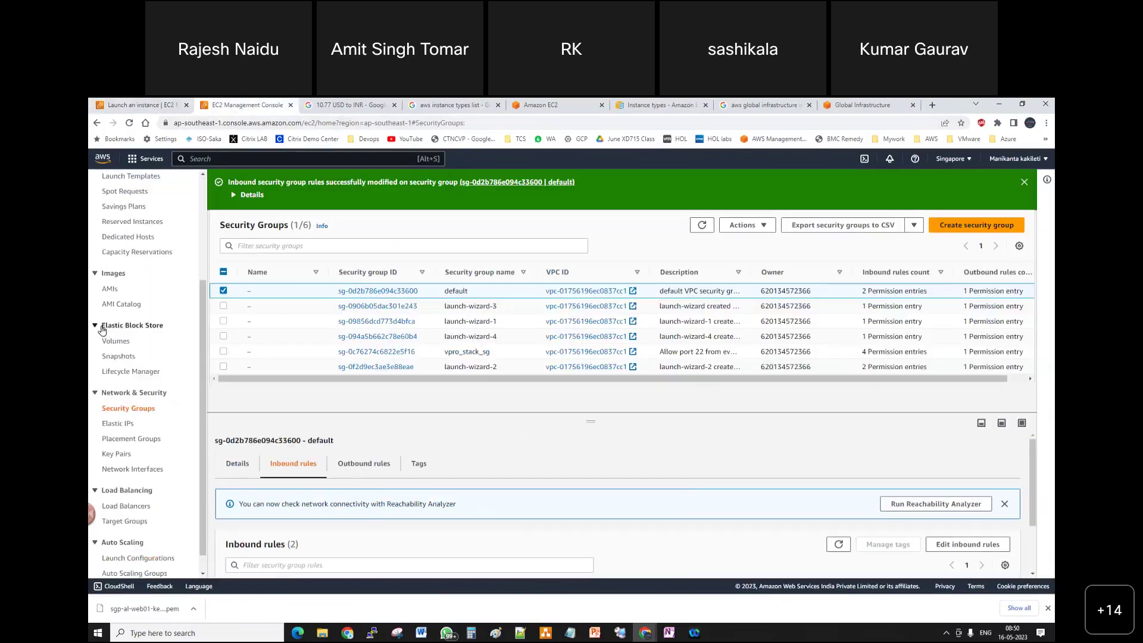
{"action": "scroll", "coordinate": [119, 256], "scroll_direction": "up", "scroll_amount": 3}
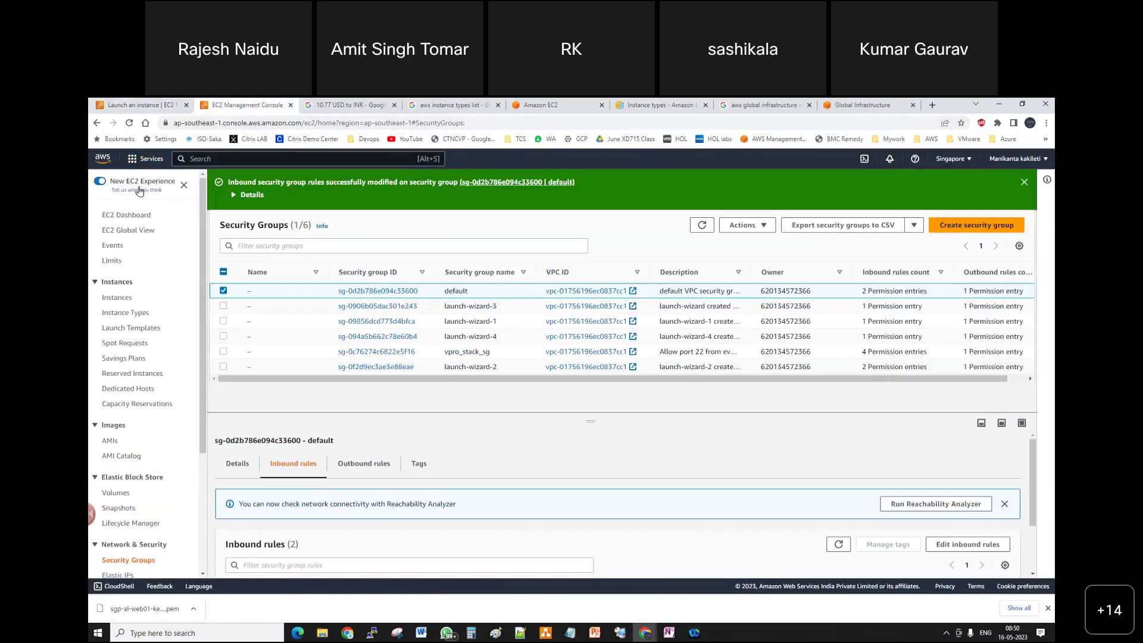
{"action": "scroll", "coordinate": [149, 416], "scroll_direction": "down", "scroll_amount": 3}
{"action": "scroll", "coordinate": [148, 409], "scroll_direction": "up", "scroll_amount": 3}
{"action": "left_click", "coordinate": [139, 105]}
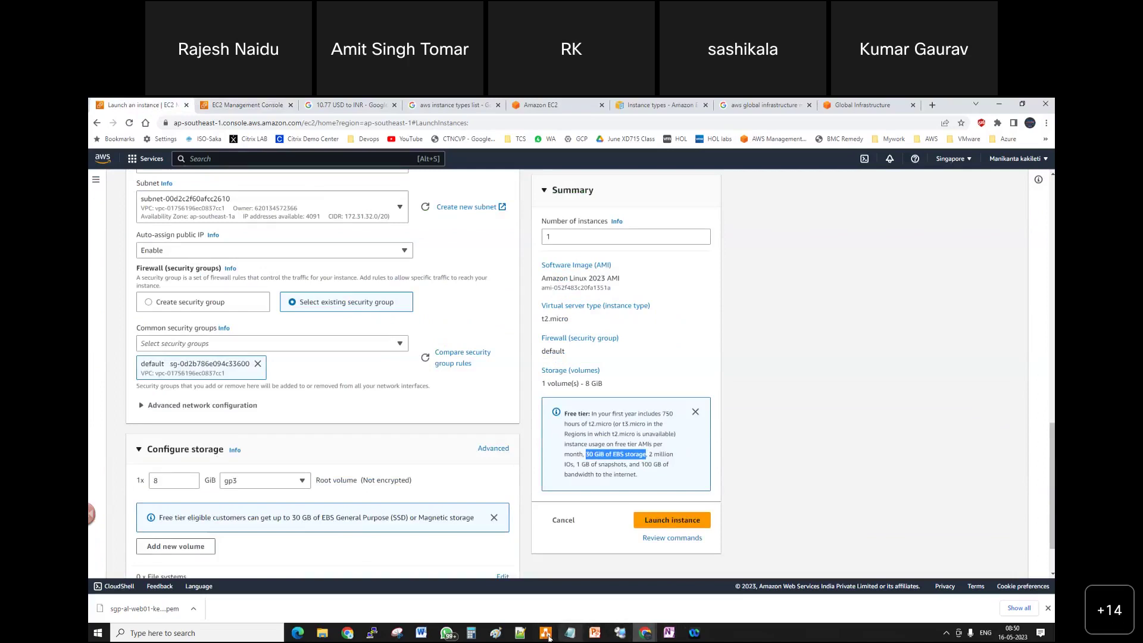
Switch to Calculator and compute 3 × 8 and 4 × 8 to compare total storage with the free-tier allowance
{"action": "left_click", "coordinate": [472, 635]}
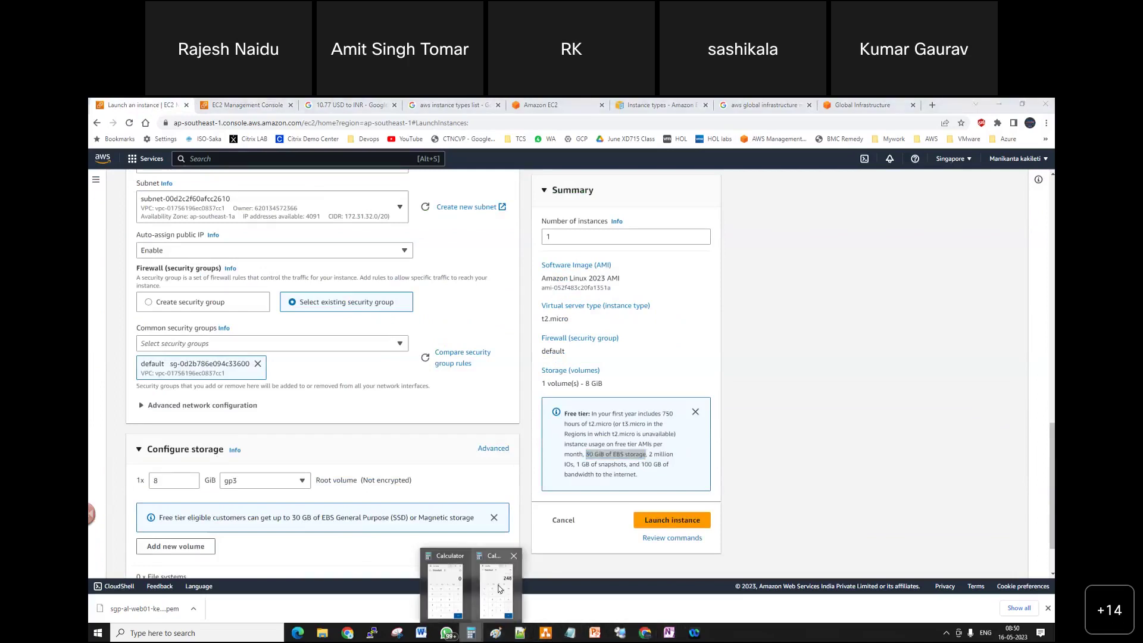
{"action": "left_click", "coordinate": [499, 588]}
{"action": "key", "text": "3"}
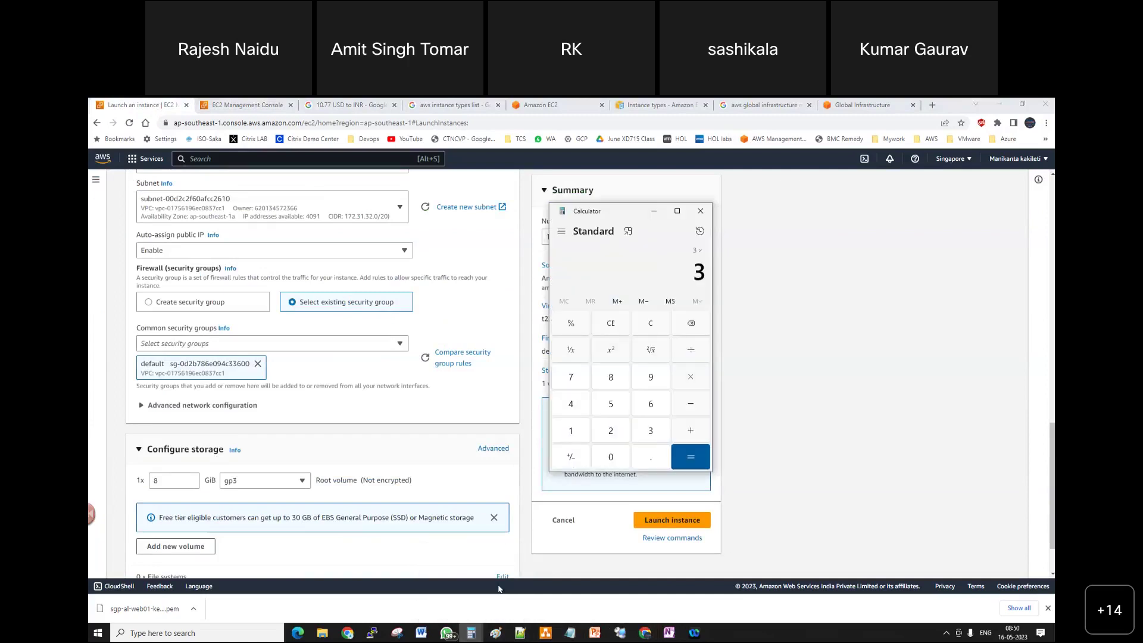
{"action": "key", "text": "8"}
{"action": "key", "text": "Return"}
{"action": "left_click_drag", "start_coordinate": [623, 209], "coordinate": [863, 199]}
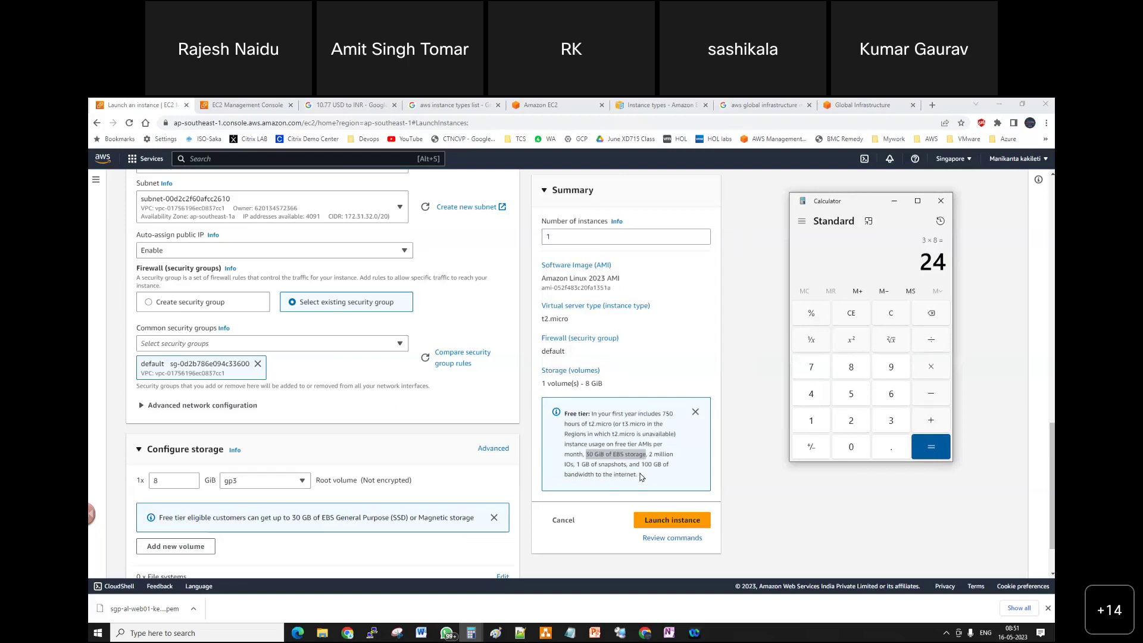
{"action": "key", "text": "Escape"}
{"action": "key", "text": "4"}
{"action": "key", "text": "8"}
{"action": "key", "text": "Return"}
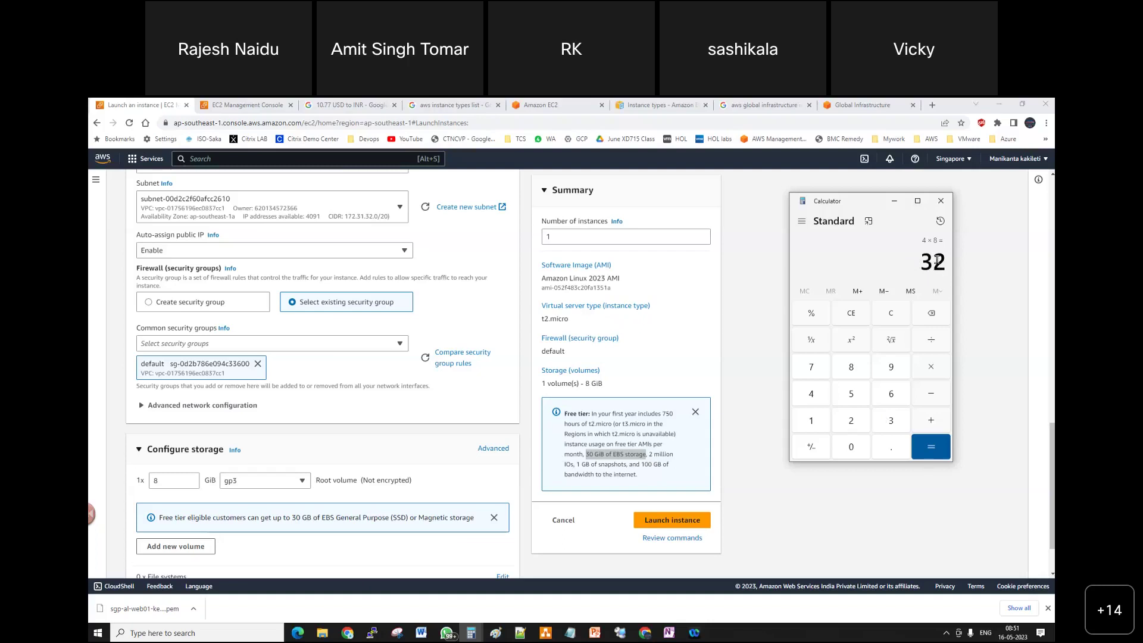
Return to the launch page and collapse the AMI, instance type, key pair, network settings and storage sections
{"action": "left_click", "coordinate": [829, 522]}
{"action": "scroll", "coordinate": [332, 470], "scroll_direction": "down", "scroll_amount": 1}
{"action": "scroll", "coordinate": [332, 470], "scroll_direction": "down", "scroll_amount": 1}
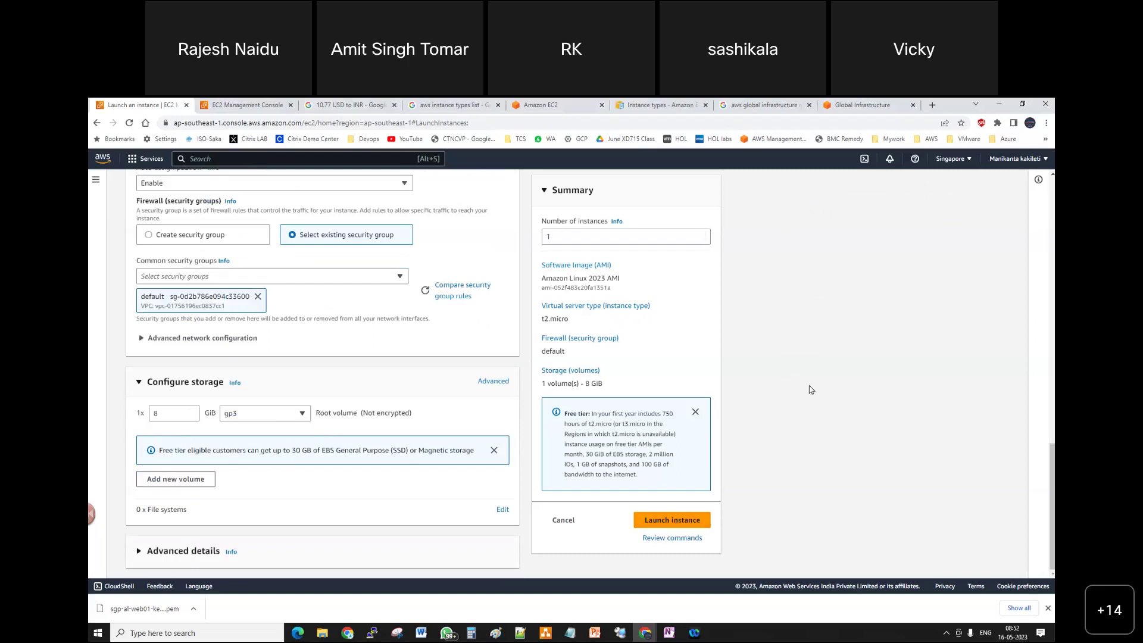
{"action": "scroll", "coordinate": [809, 390], "scroll_direction": "up", "scroll_amount": 6}
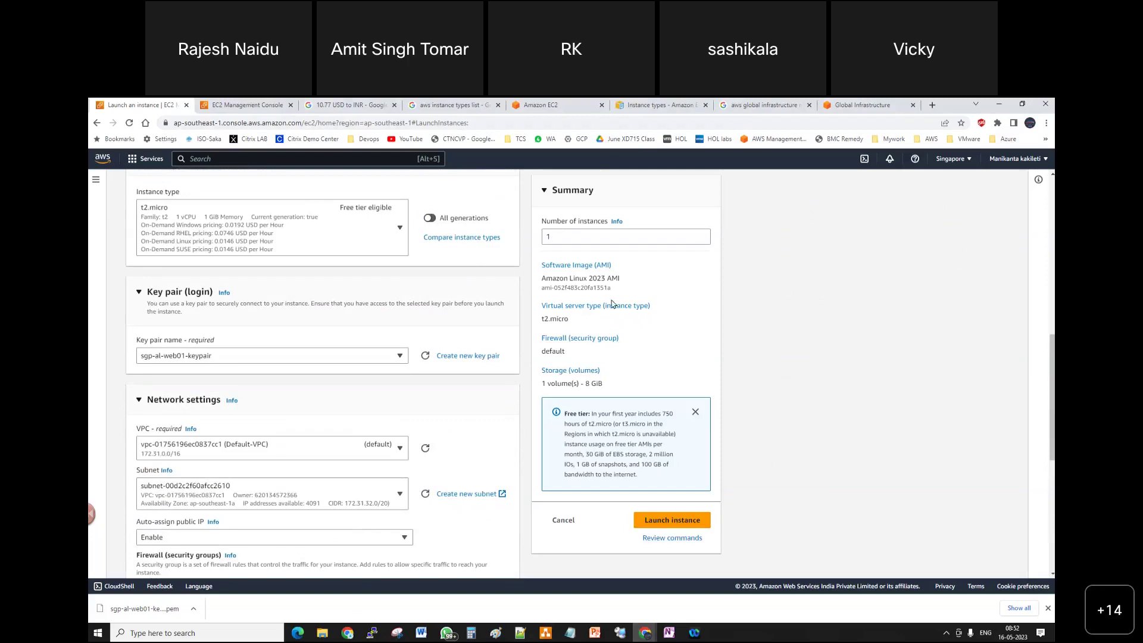
{"action": "scroll", "coordinate": [188, 342], "scroll_direction": "up", "scroll_amount": 10}
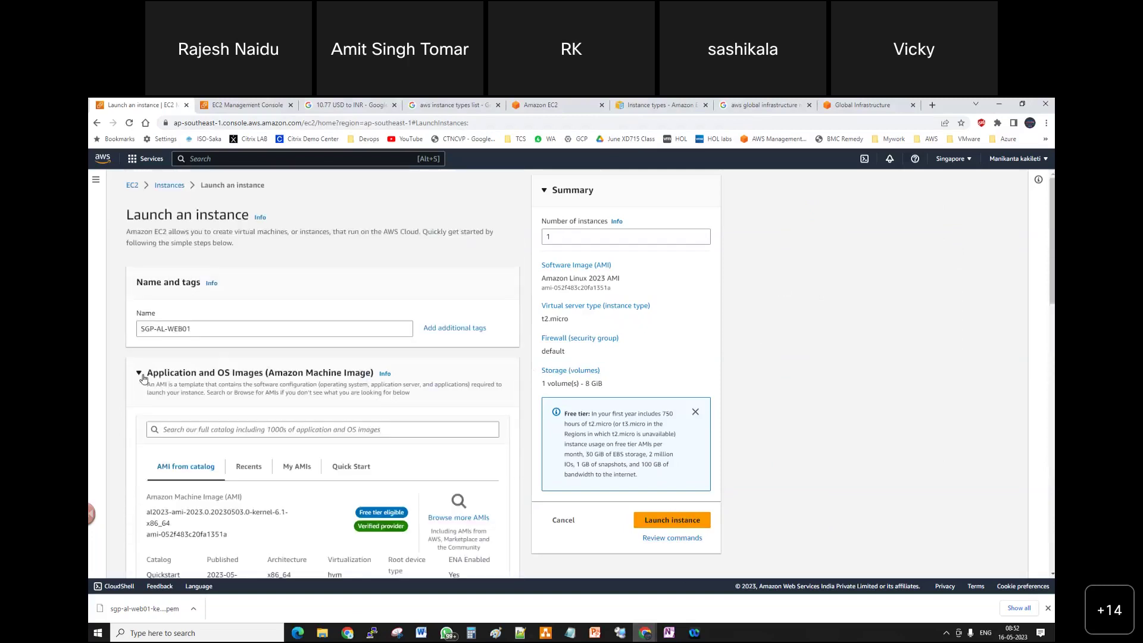
{"action": "left_click", "coordinate": [140, 372]}
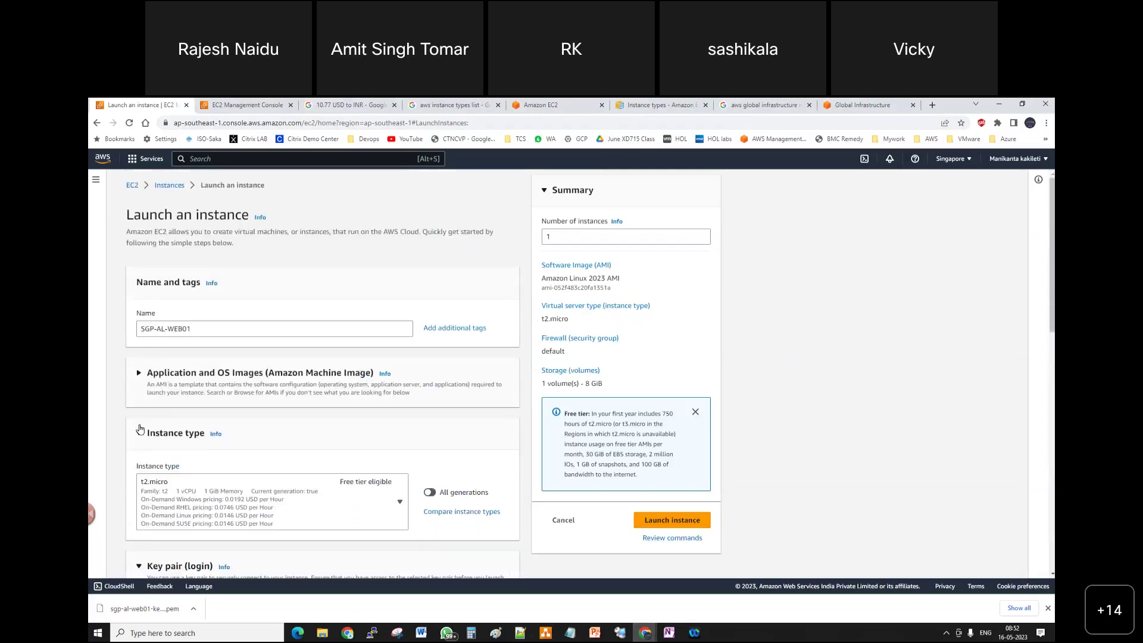
{"action": "left_click", "coordinate": [228, 432]}
{"action": "scroll", "coordinate": [137, 419], "scroll_direction": "down", "scroll_amount": 2}
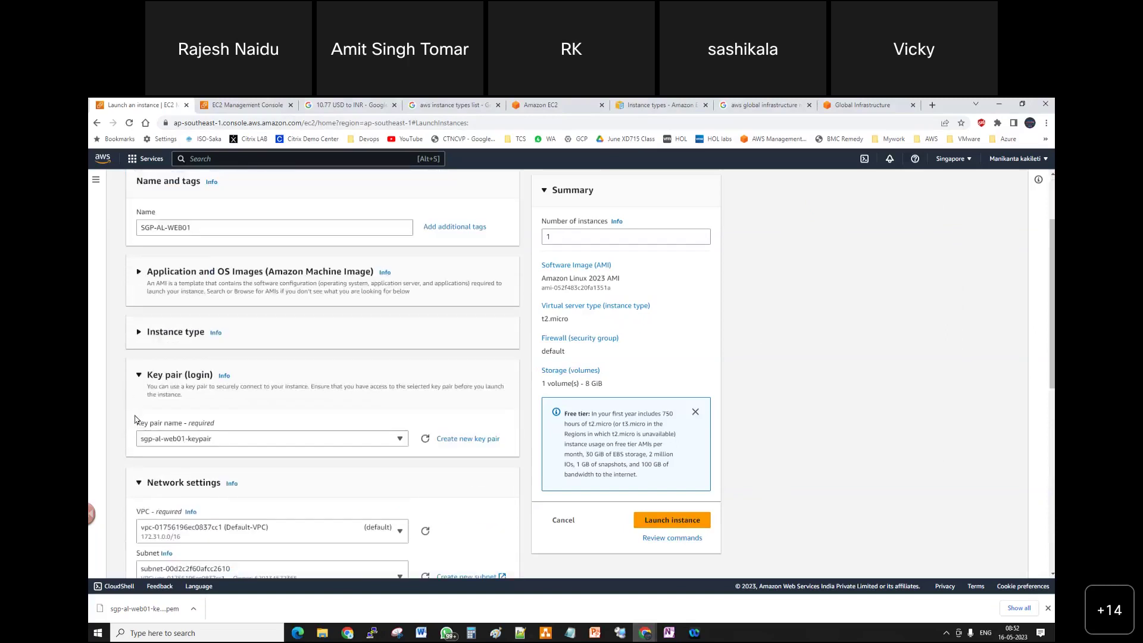
{"action": "left_click", "coordinate": [137, 375]}
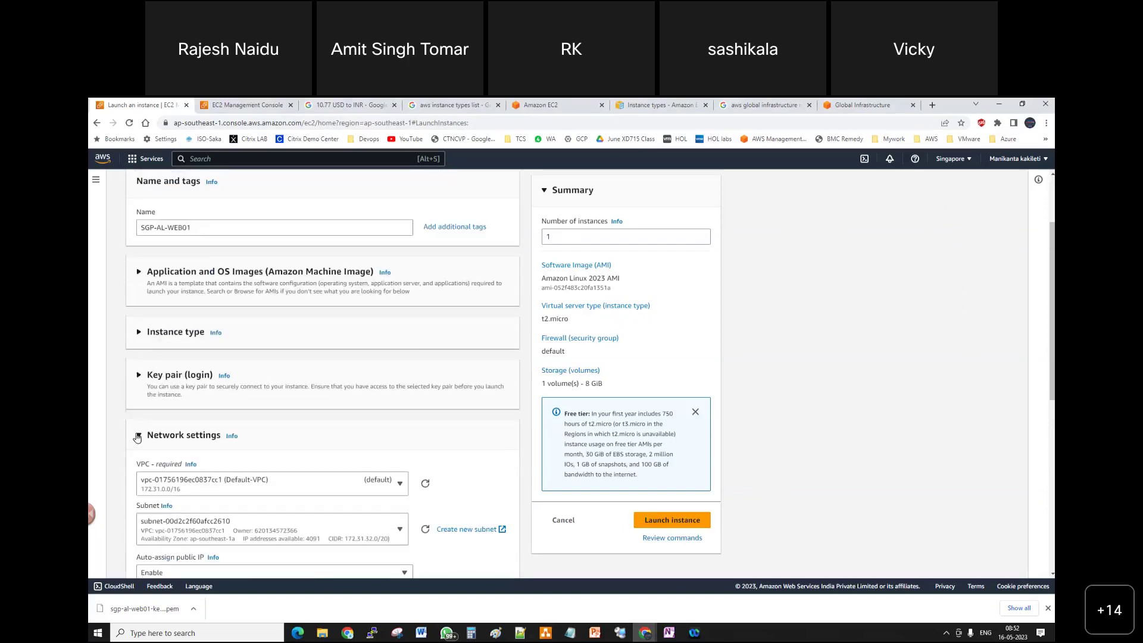
{"action": "left_click", "coordinate": [138, 436]}
{"action": "left_click", "coordinate": [188, 474]}
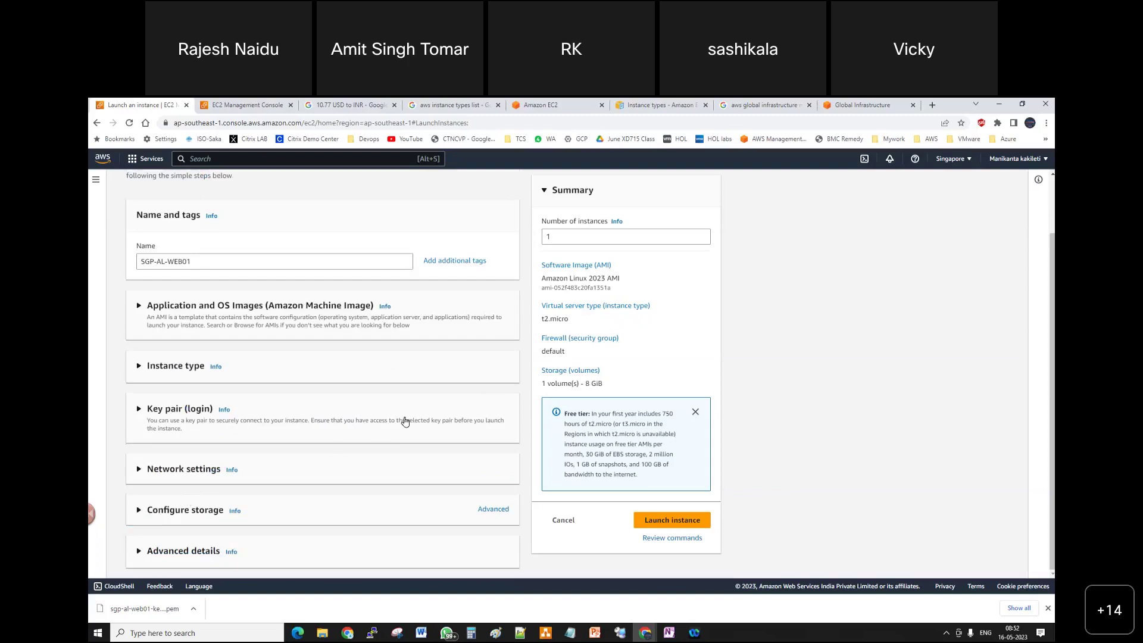
Launch the SGP-AL-WEB01 instance and open the list of all instances
{"action": "scroll", "coordinate": [405, 422], "scroll_direction": "up", "scroll_amount": 2}
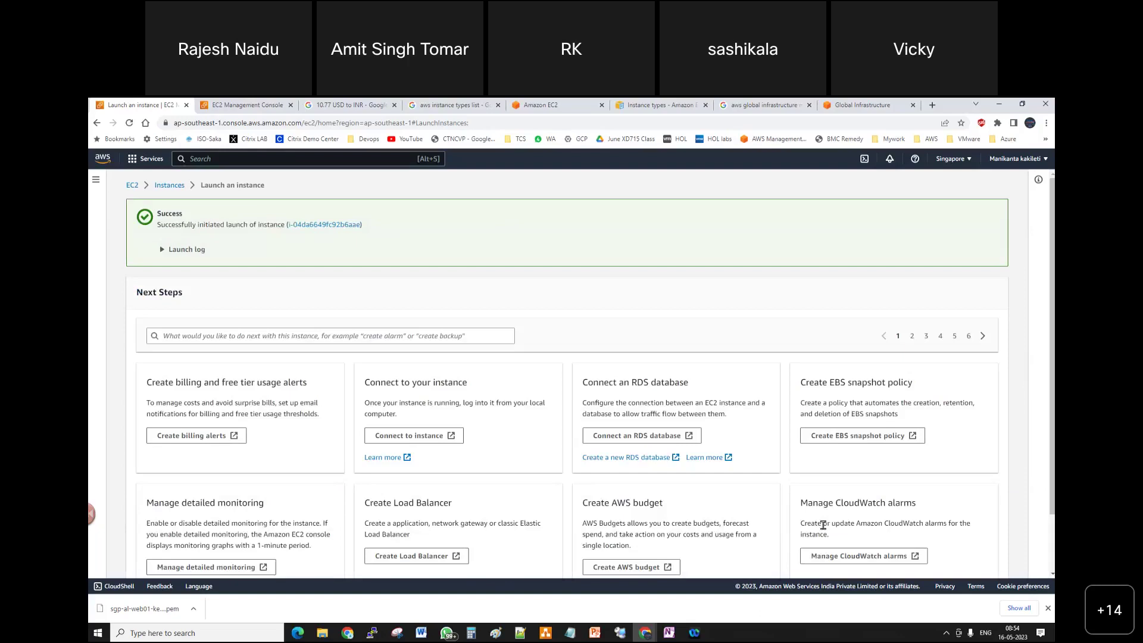
{"action": "scroll", "coordinate": [887, 429], "scroll_direction": "down", "scroll_amount": 1}
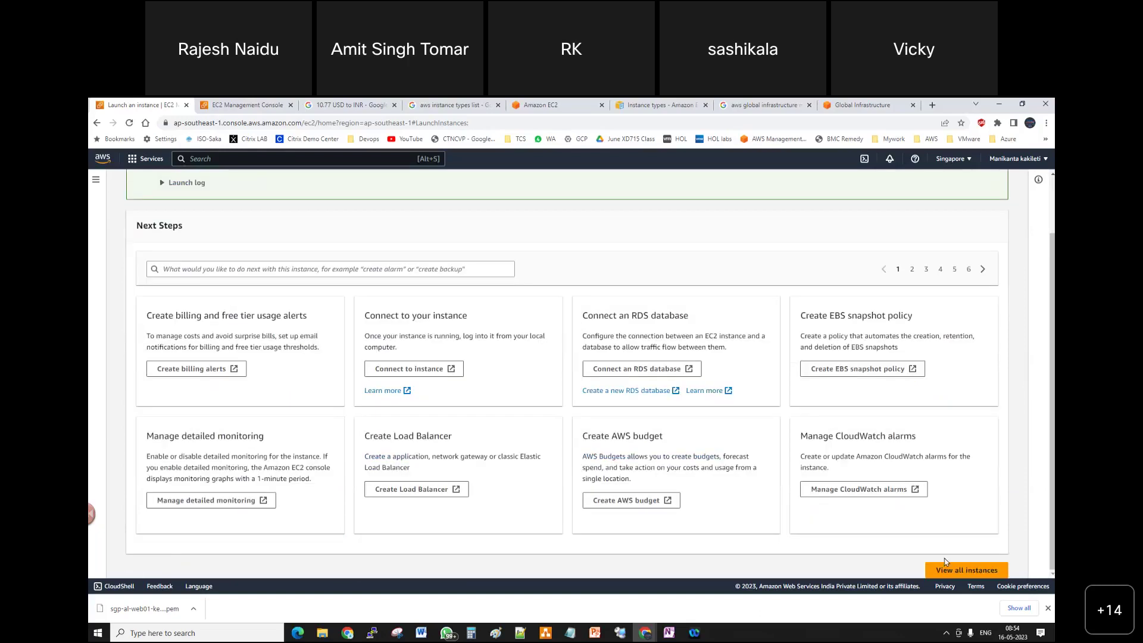
{"action": "left_click", "coordinate": [956, 569]}
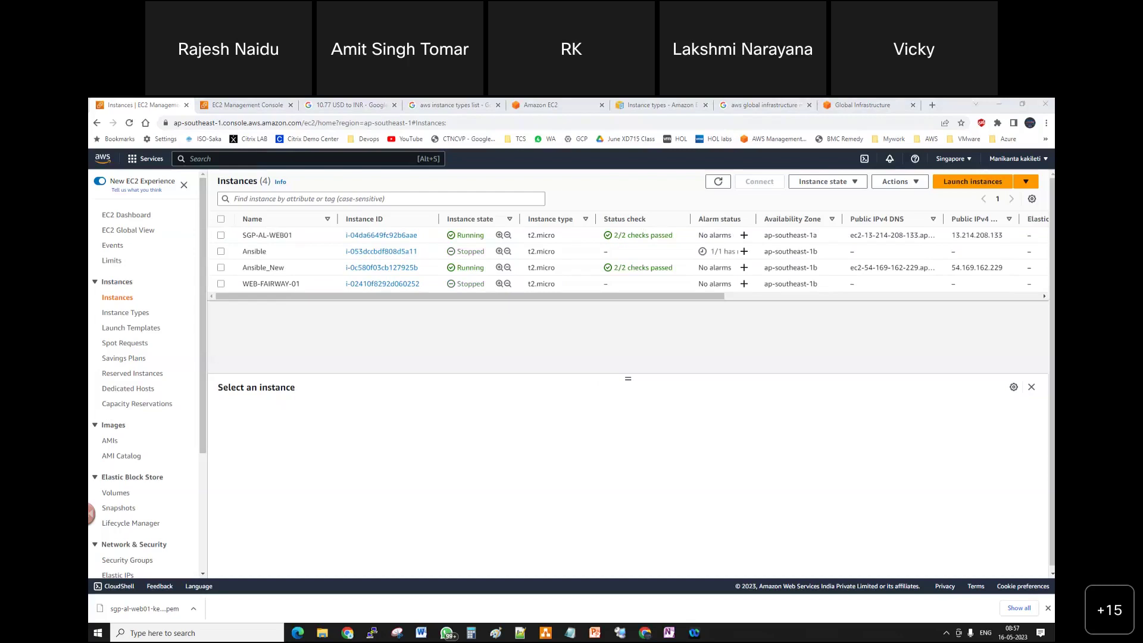
Switch to Notepad++ and add the line "2. How to connect AWS EC2 Amazon Linux Instance from your personal computer ?" below the first question
{"action": "left_click", "coordinate": [522, 631]}
{"action": "left_click", "coordinate": [546, 390]}
{"action": "key", "text": "Return"}
{"action": "type", "text": "2. Ho"}
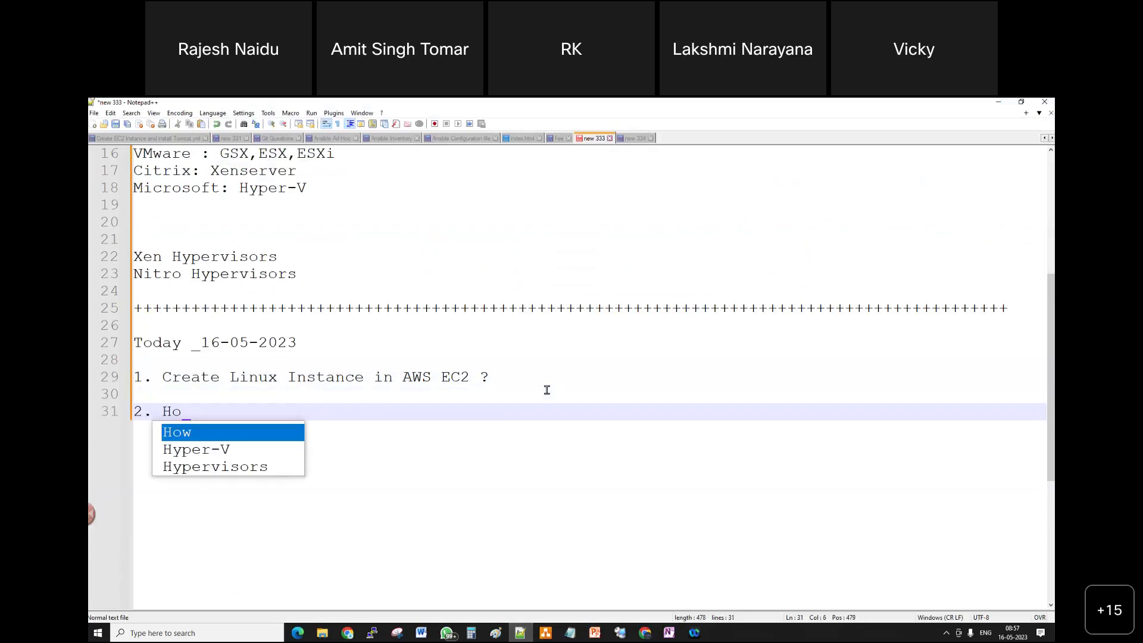
{"action": "type", "text": "w to connect "}
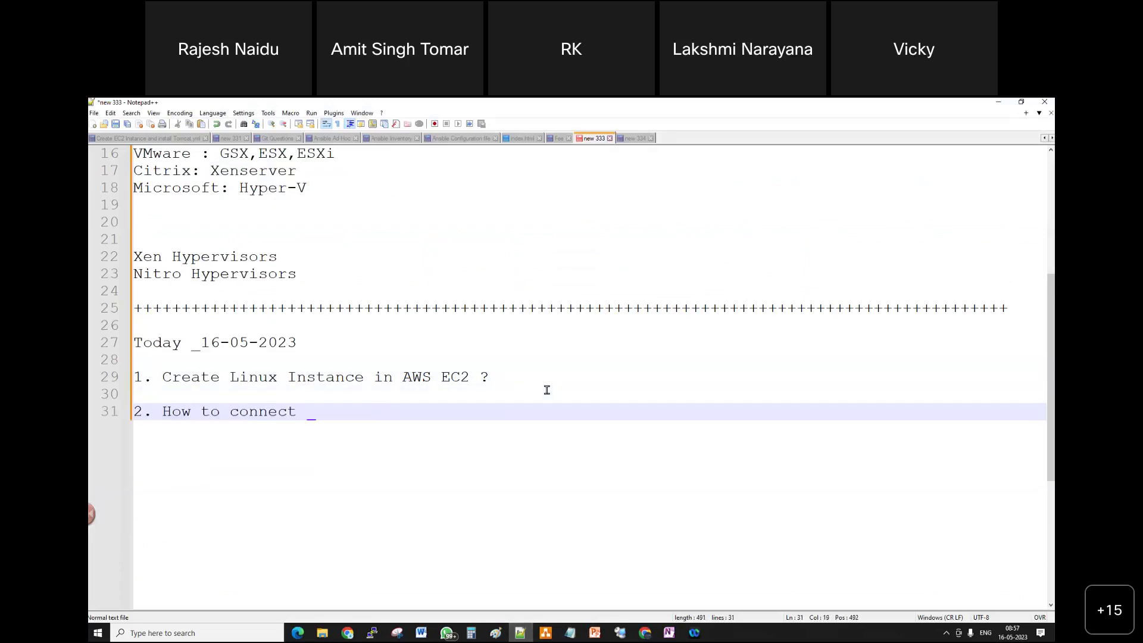
{"action": "type", "text": "AWS EC2 A"}
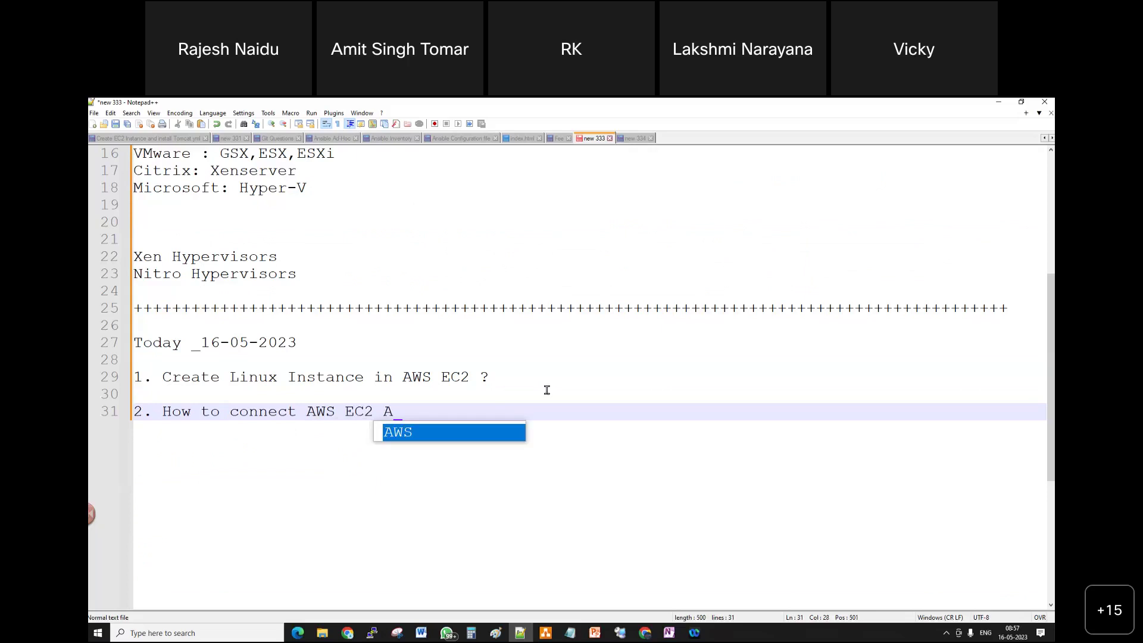
{"action": "type", "text": "mazon Linux "}
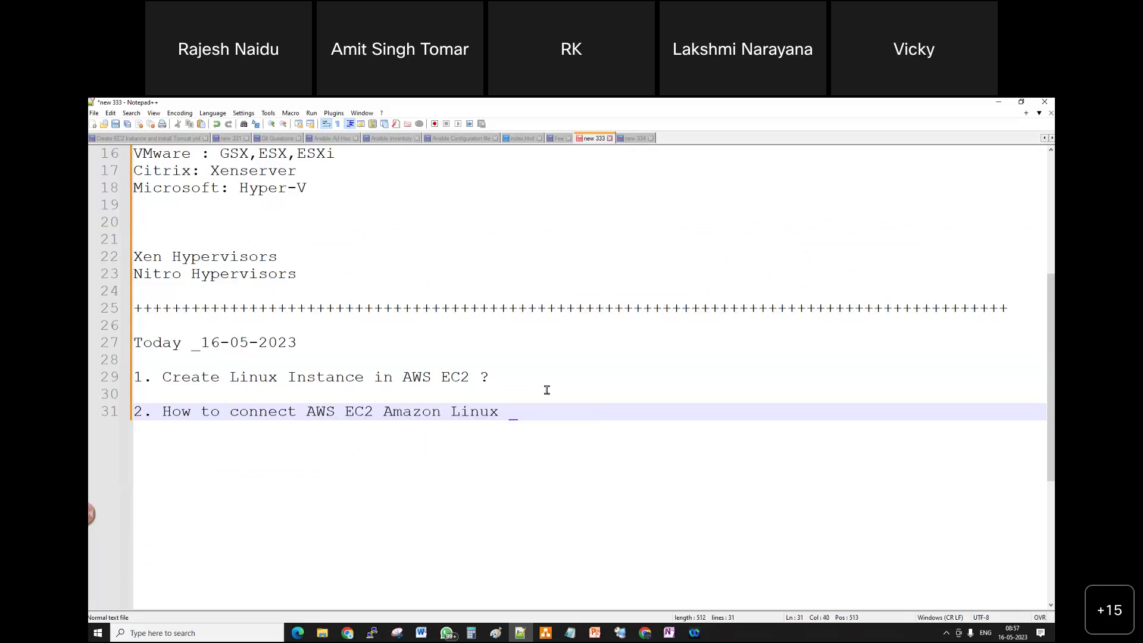
{"action": "type", "text": "Inst"}
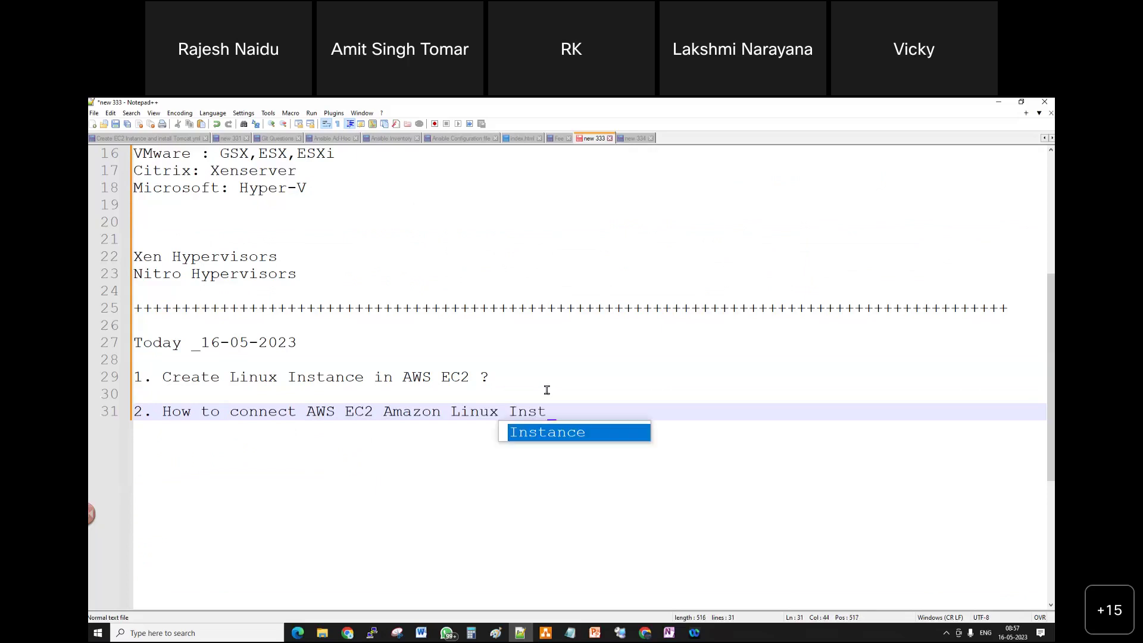
{"action": "type", "text": "ance from you"}
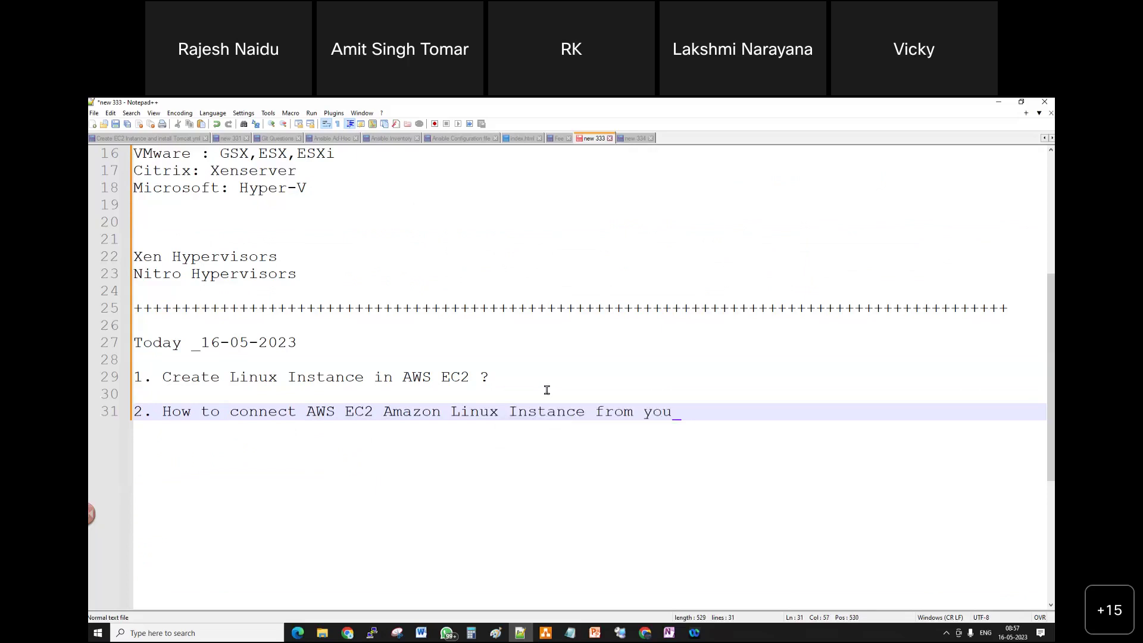
{"action": "type", "text": "r personcal"}
{"action": "key", "text": "BackSpace"}
{"action": "key", "text": "BackSpace"}
{"action": "key", "text": "BackSpace"}
{"action": "key", "text": "BackSpace"}
{"action": "type", "text": "al compute"}
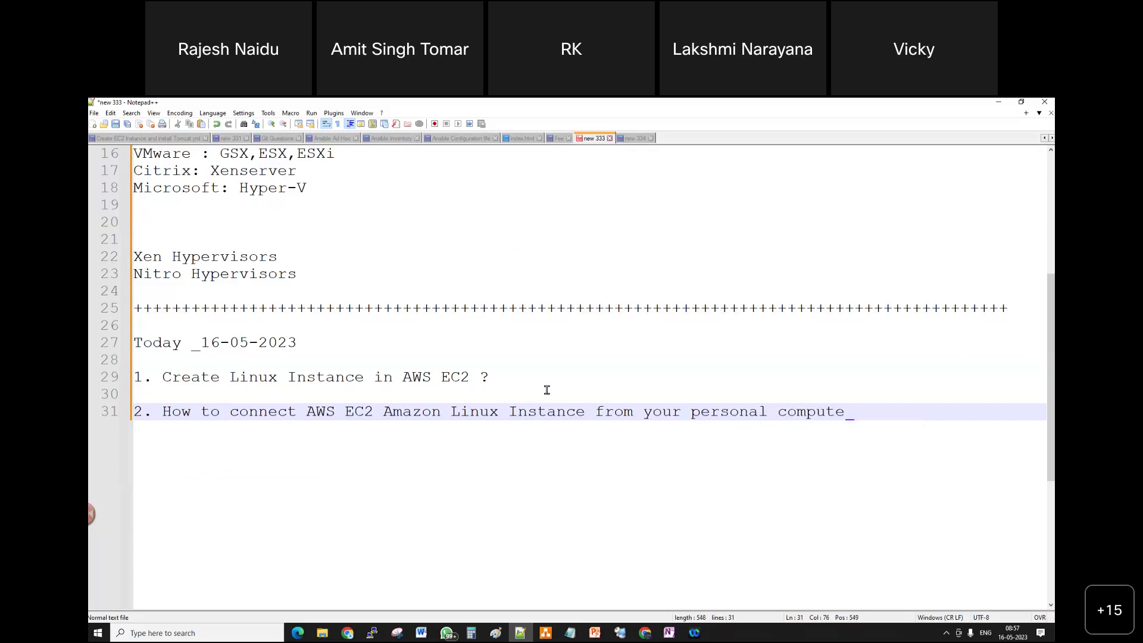
{"action": "type", "text": "r ?"}
Switch to diagrams.net to examine the user's connection to the EC2 cloud, and return to the EC2 Instances page in Chrome
{"action": "left_click", "coordinate": [545, 634]}
{"action": "left_click", "coordinate": [262, 532]}
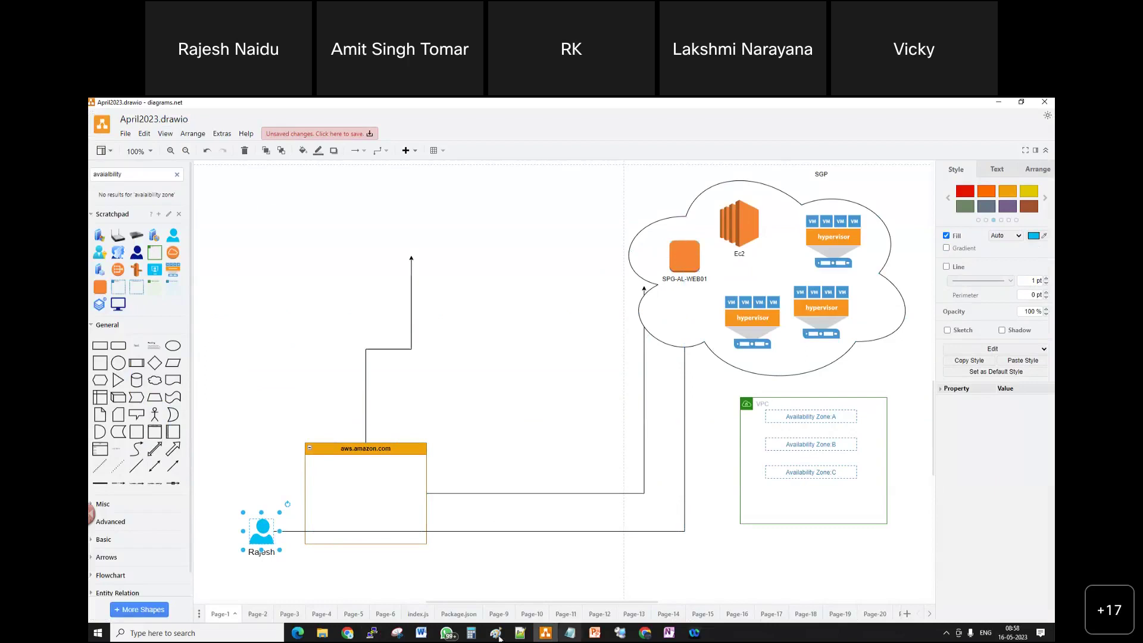
{"action": "mouse_move", "coordinate": [646, 633]}
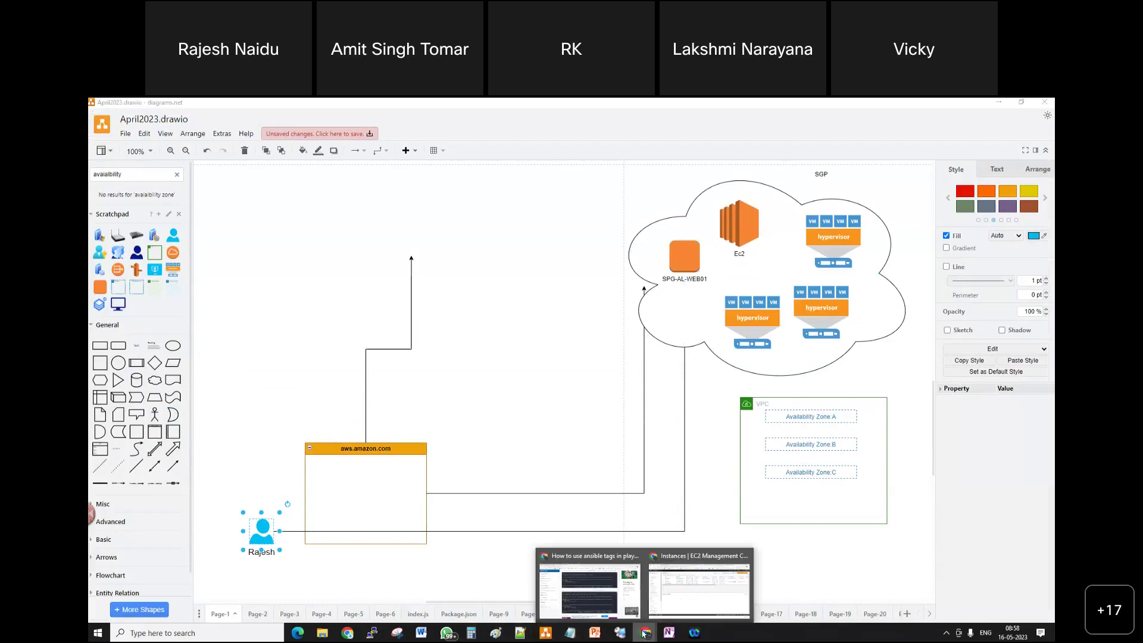
{"action": "left_click", "coordinate": [691, 597]}
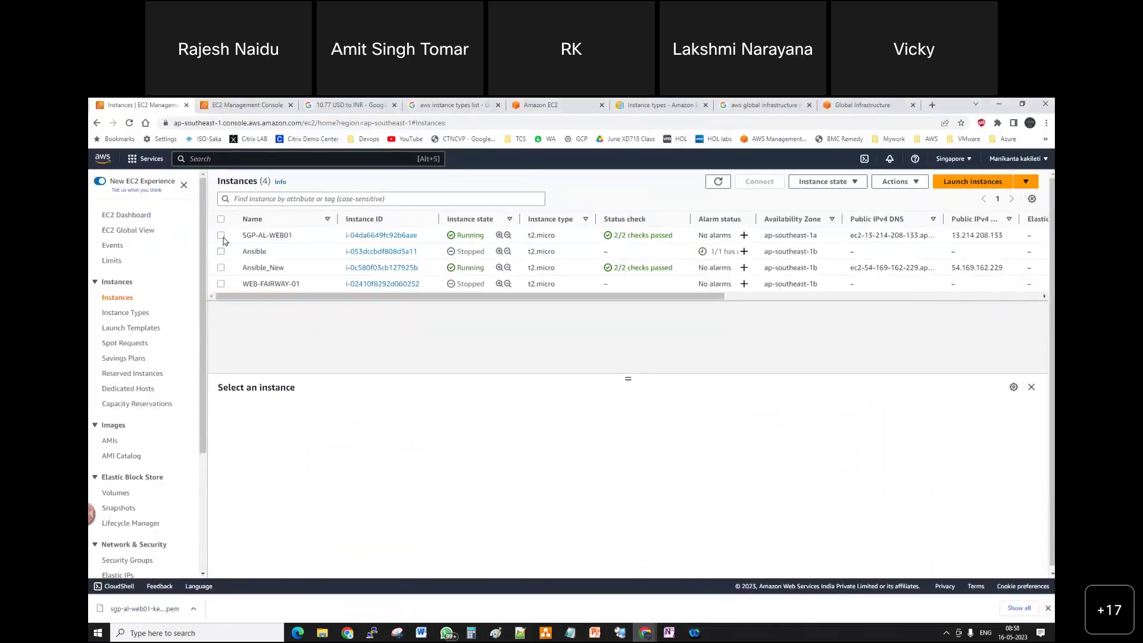
Copy SGP-AL-WEB01's public IPv4 address and add the bullet "Public IP address: 13.214.208.133" to the Notepad++ notes
{"action": "left_click", "coordinate": [220, 235]}
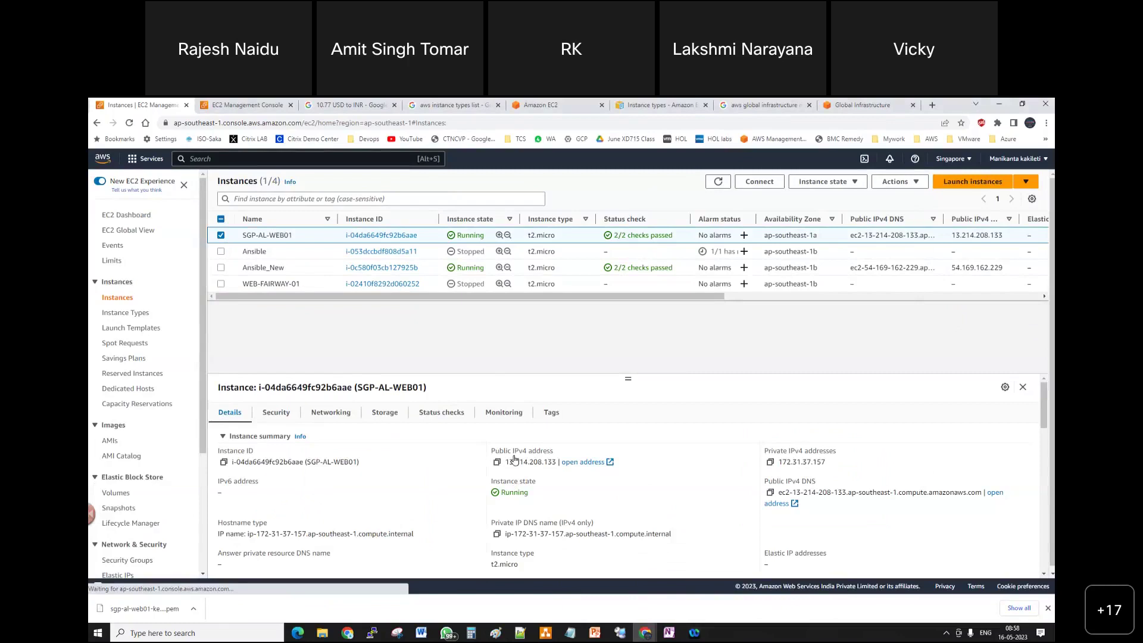
{"action": "left_click", "coordinate": [497, 462]}
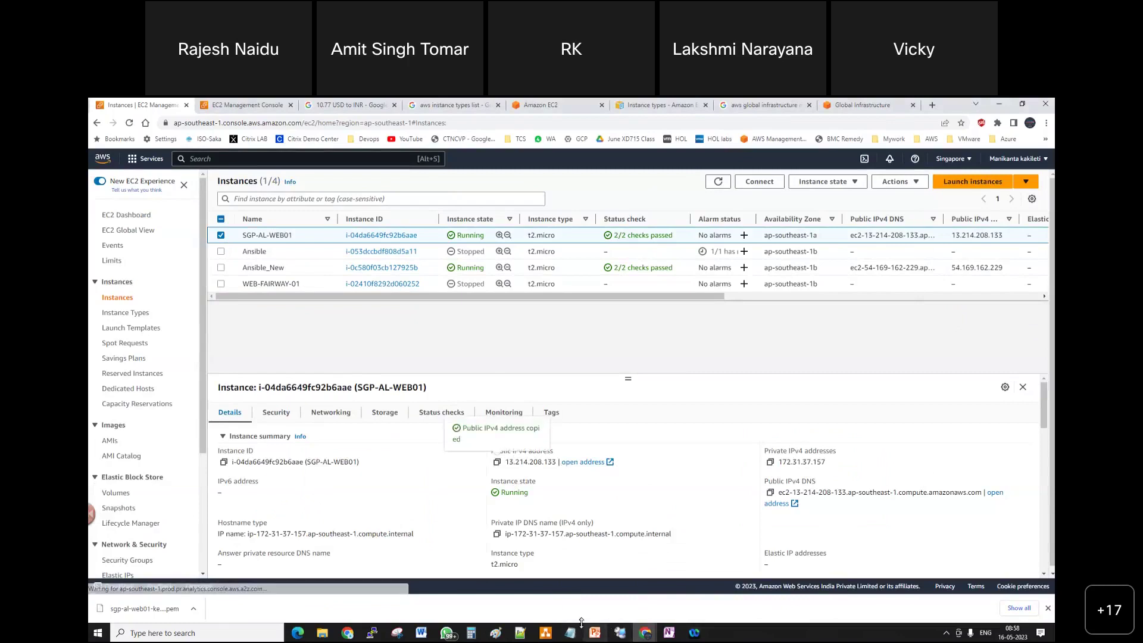
{"action": "left_click", "coordinate": [521, 632]}
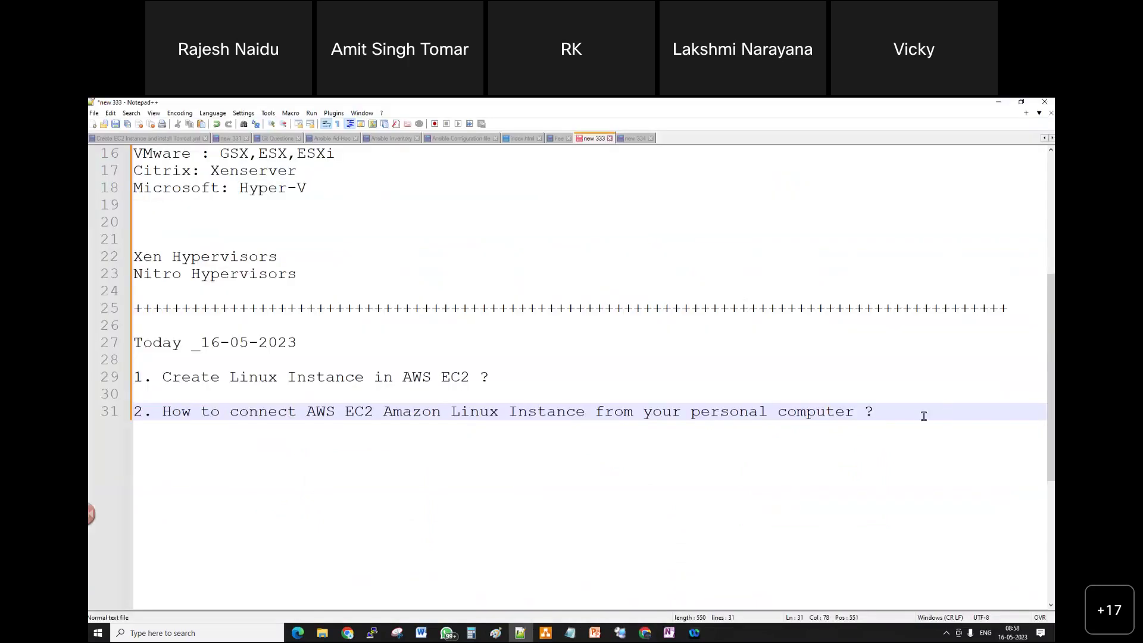
{"action": "key", "text": "Return"}
{"action": "key", "text": "Return"}
{"action": "key", "text": "Return"}
{"action": "type", "text": "-"}
{"action": "key", "text": "Tab"}
{"action": "type", "text": "Publ"}
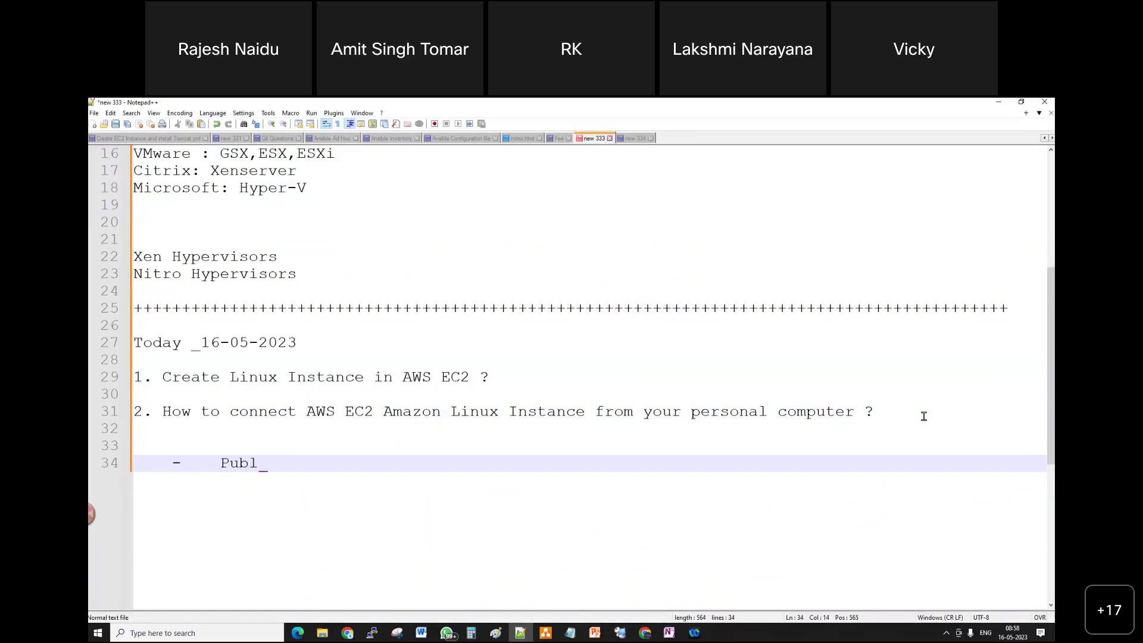
{"action": "type", "text": "ic IP address:"}
{"action": "key", "text": "ctrl+v"}
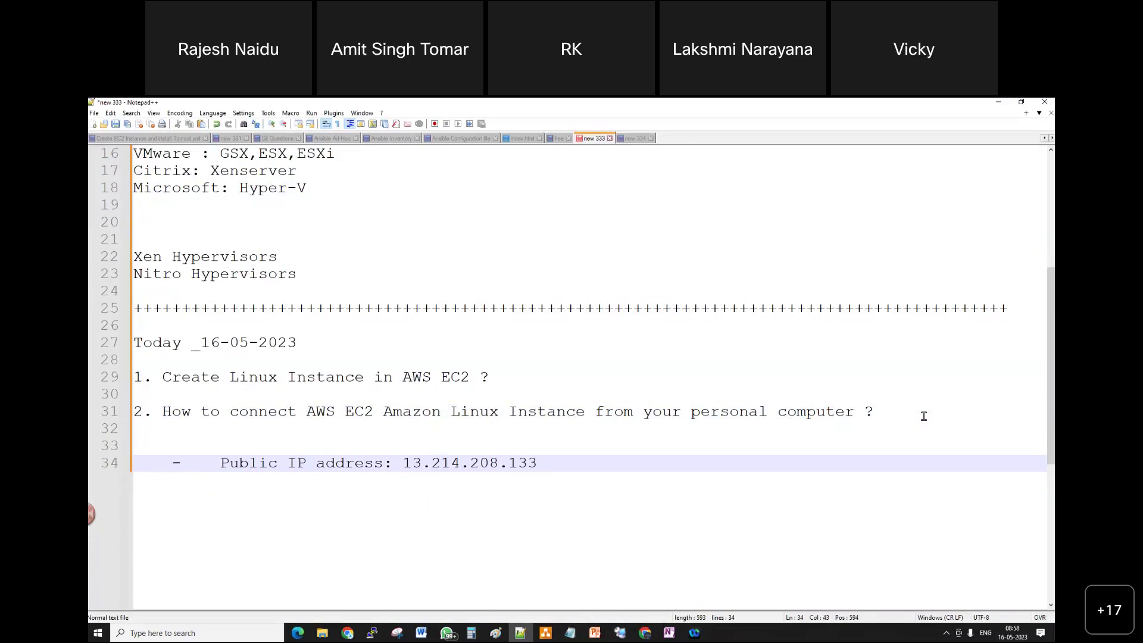
Add the bullet "If you are using windows system Please extract .ppk file from .pem" below the IP address
{"action": "key", "text": "Return"}
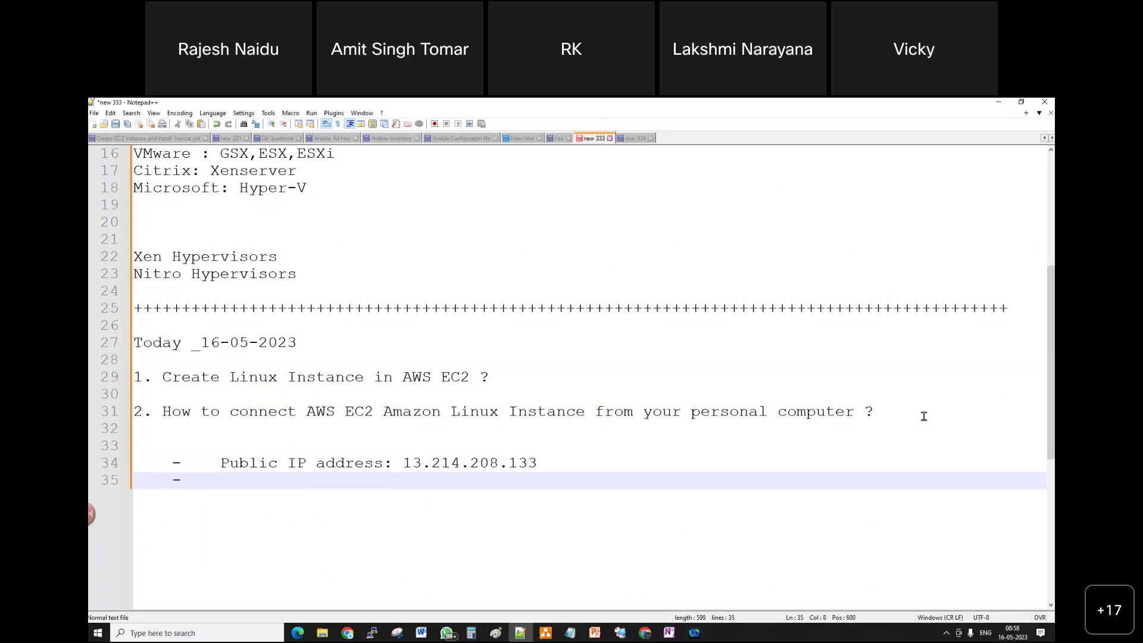
{"action": "type", "text": "If you are uysing"}
{"action": "key", "text": "BackSpace"}
{"action": "key", "text": "BackSpace"}
{"action": "key", "text": "BackSpace"}
{"action": "key", "text": "BackSpace"}
{"action": "key", "text": "BackSpace"}
{"action": "type", "text": "sui"}
{"action": "key", "text": "BackSpace"}
{"action": "type", "text": "ing w"}
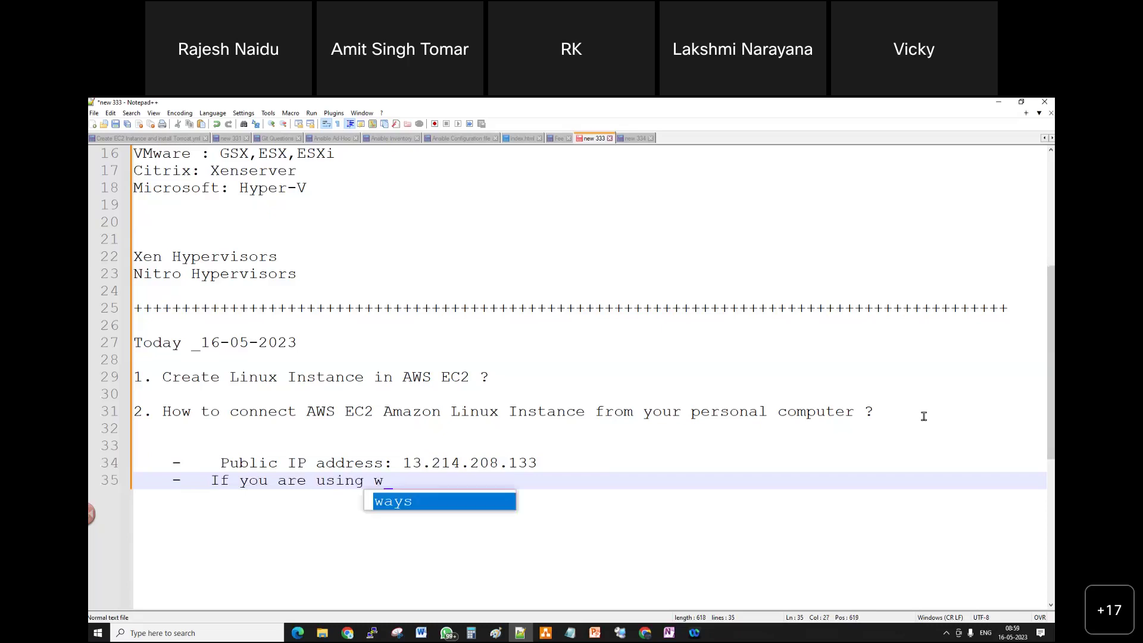
{"action": "type", "text": "indows syste"}
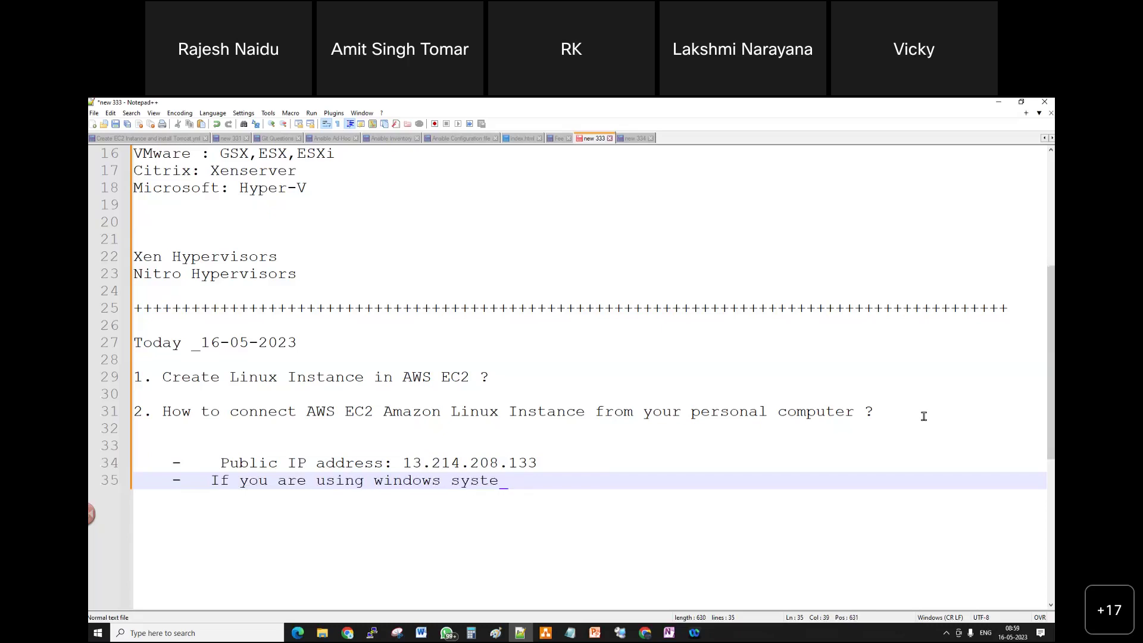
{"action": "type", "text": "m Please conver"}
{"action": "type", "text": "t"}
{"action": "key", "text": "BackSpace"}
{"action": "key", "text": "BackSpace"}
{"action": "key", "text": "BackSpace"}
{"action": "key", "text": "BackSpace"}
{"action": "key", "text": "BackSpace"}
{"action": "key", "text": "BackSpace"}
{"action": "key", "text": "BackSpace"}
{"action": "type", "text": "extract"}
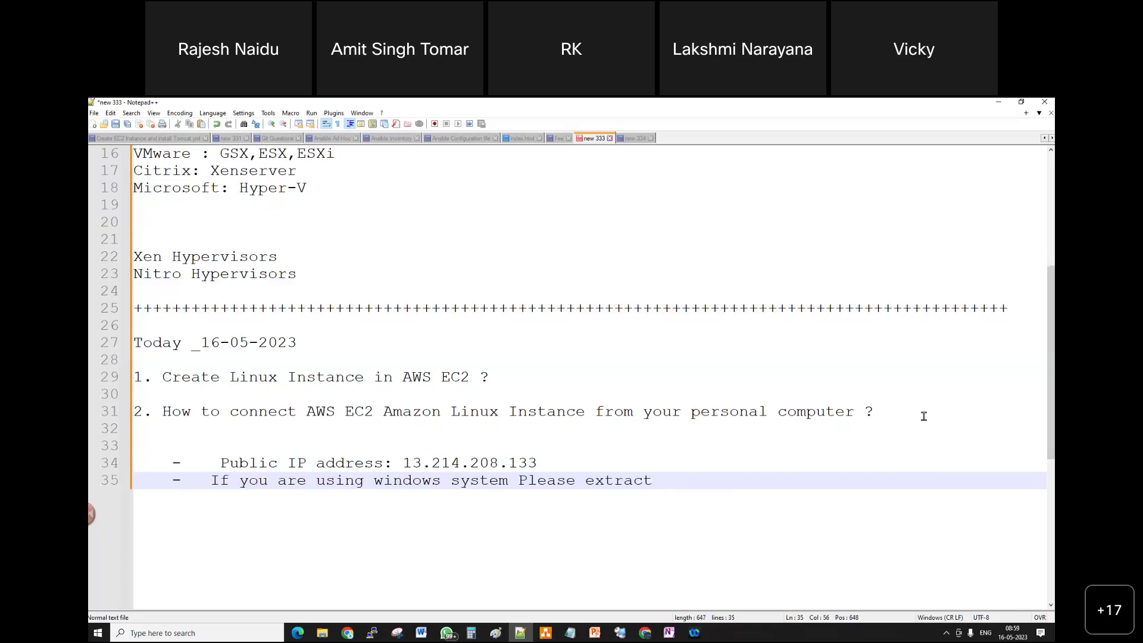
{"action": "type", "text": " .ppt"}
{"action": "key", "text": "BackSpace"}
{"action": "key", "text": "BackSpace"}
{"action": "type", "text": "k file from .pem"}
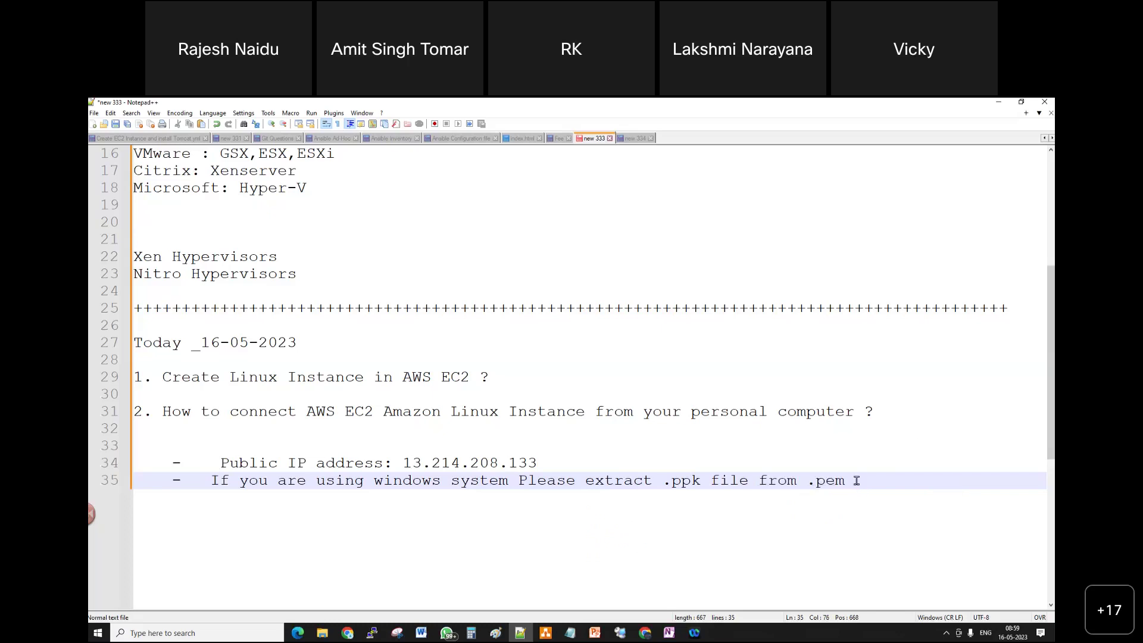
Highlight the .ppk and .pem file extensions in the last bullet, and return to the end of the line
{"action": "left_click_drag", "start_coordinate": [662, 482], "coordinate": [700, 485]}
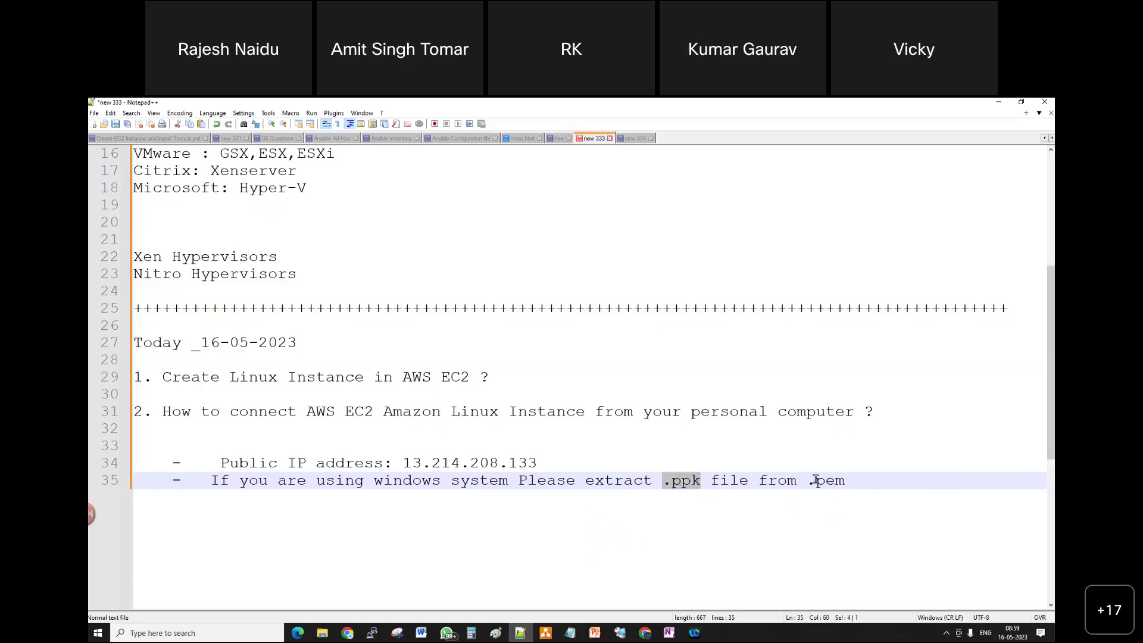
{"action": "left_click_drag", "start_coordinate": [806, 483], "coordinate": [853, 487]}
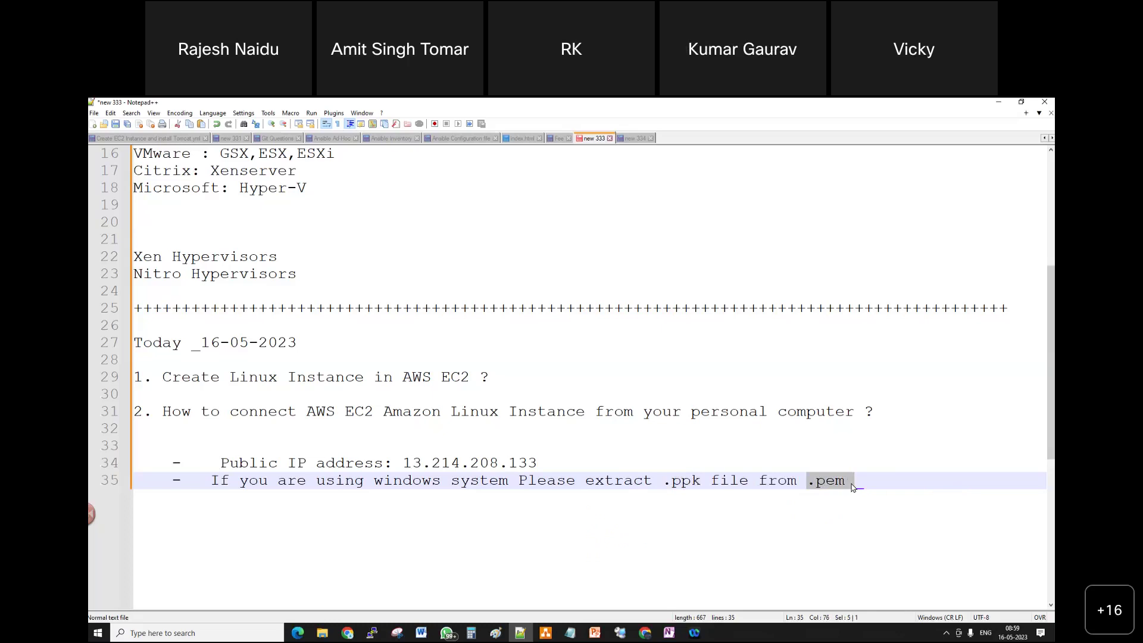
{"action": "left_click", "coordinate": [865, 475]}
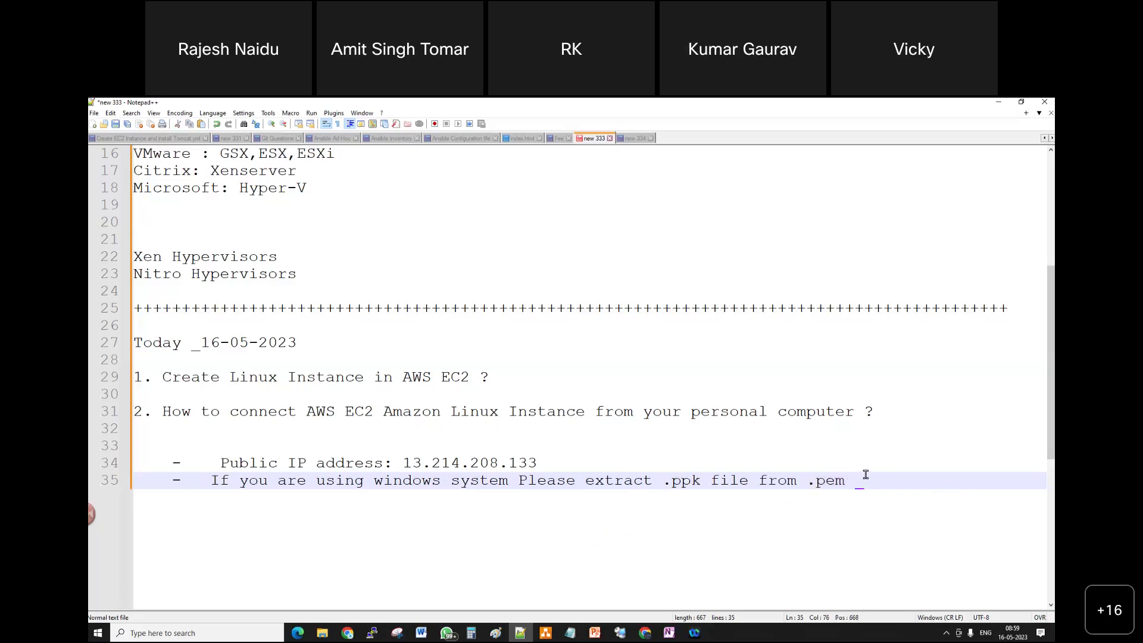
Add an indented sub-bullet "- puttygen.exe" under the .ppk extraction note, leaving a blank line between them
{"action": "key", "text": "Return"}
{"action": "key", "text": "Return"}
{"action": "key", "text": "Tab"}
{"action": "key", "text": "Tab"}
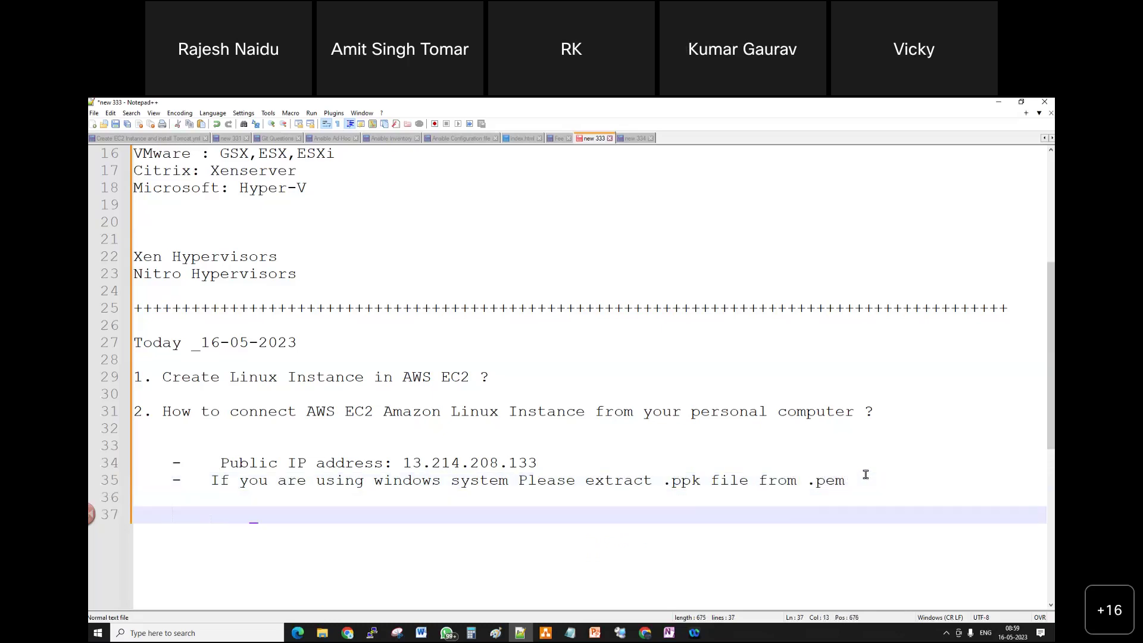
{"action": "type", "text": "- puttygent"}
{"action": "key", "text": "BackSpace"}
{"action": "type", "text": ".exe"}
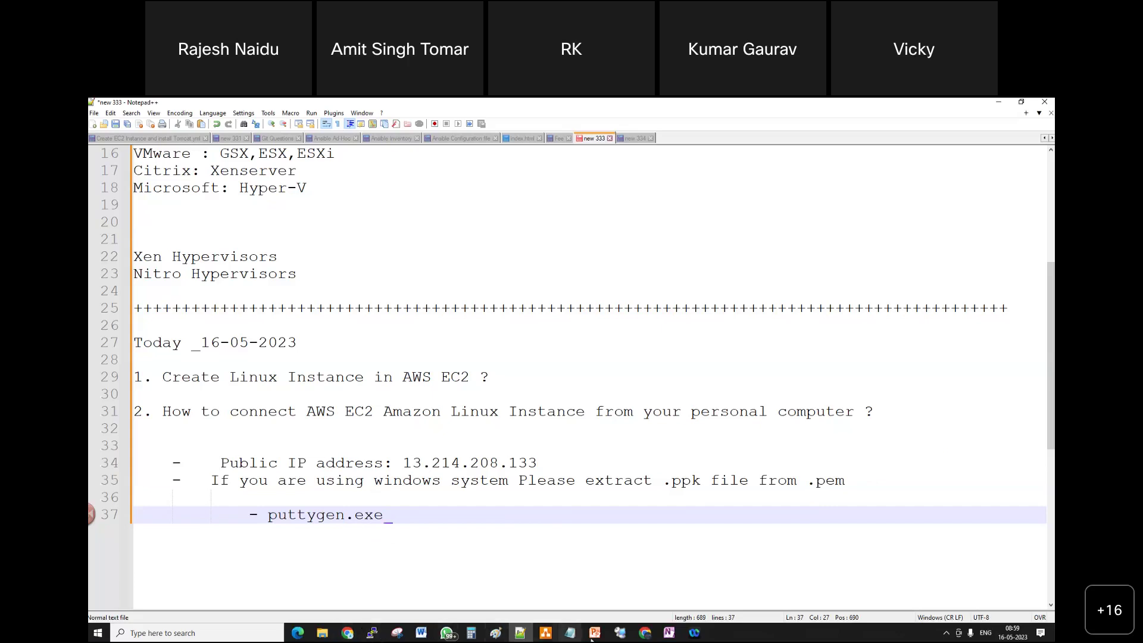
Switch to Chrome, search the web for "puttygen download" in a new tab, and open the PuTTYgen Download result from puttygen.com
{"action": "left_click", "coordinate": [646, 633]}
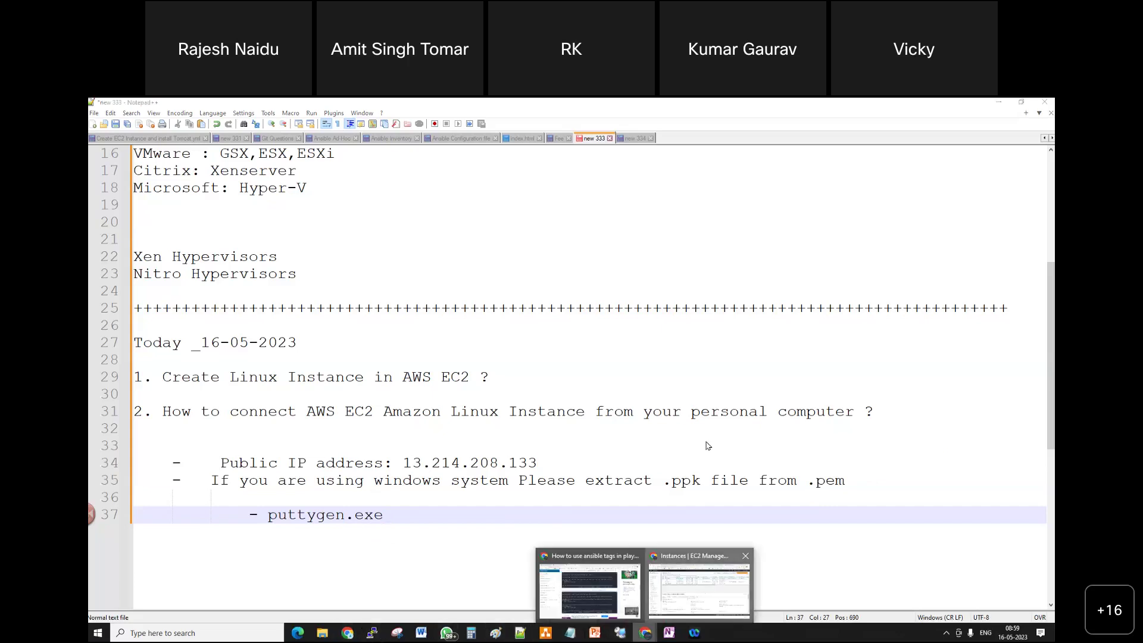
{"action": "left_click", "coordinate": [704, 584]}
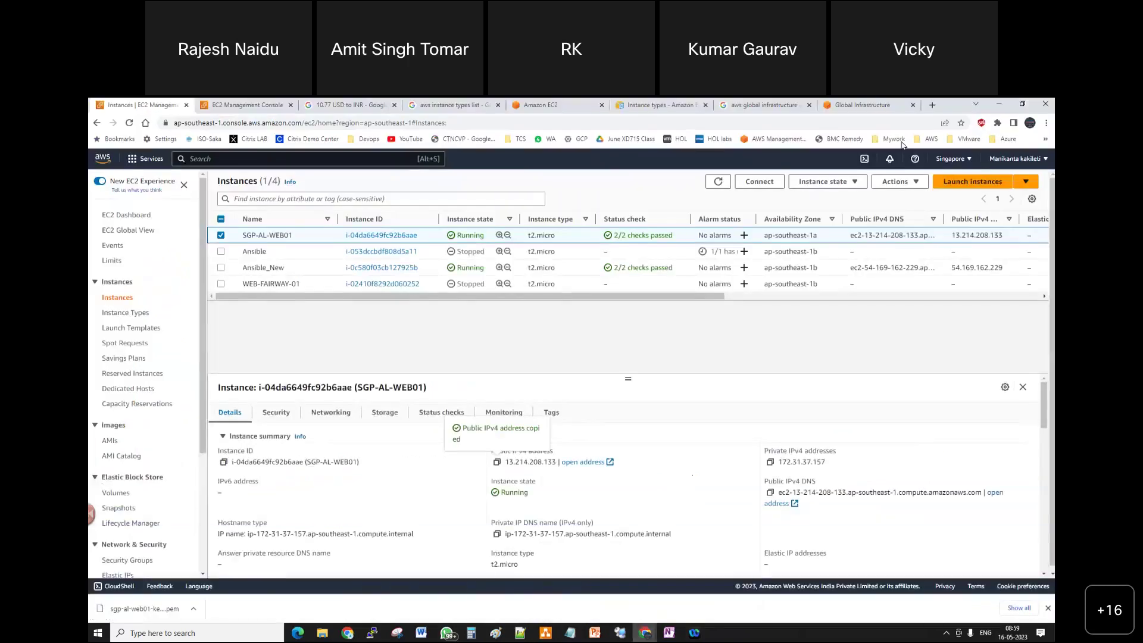
{"action": "left_click", "coordinate": [932, 107]}
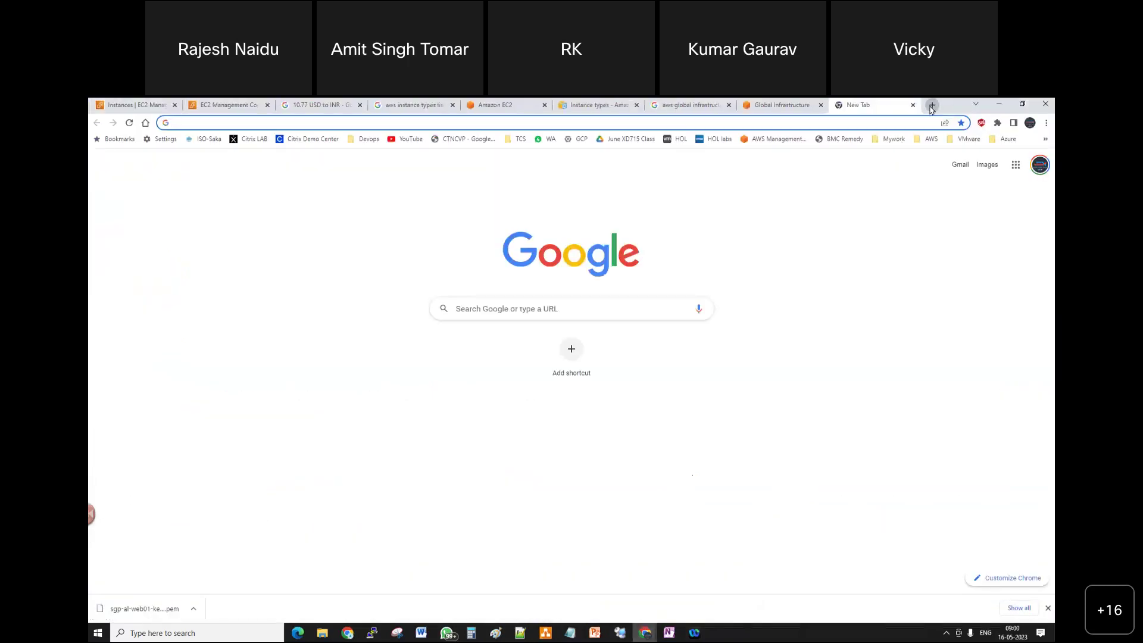
{"action": "type", "text": "putt"}
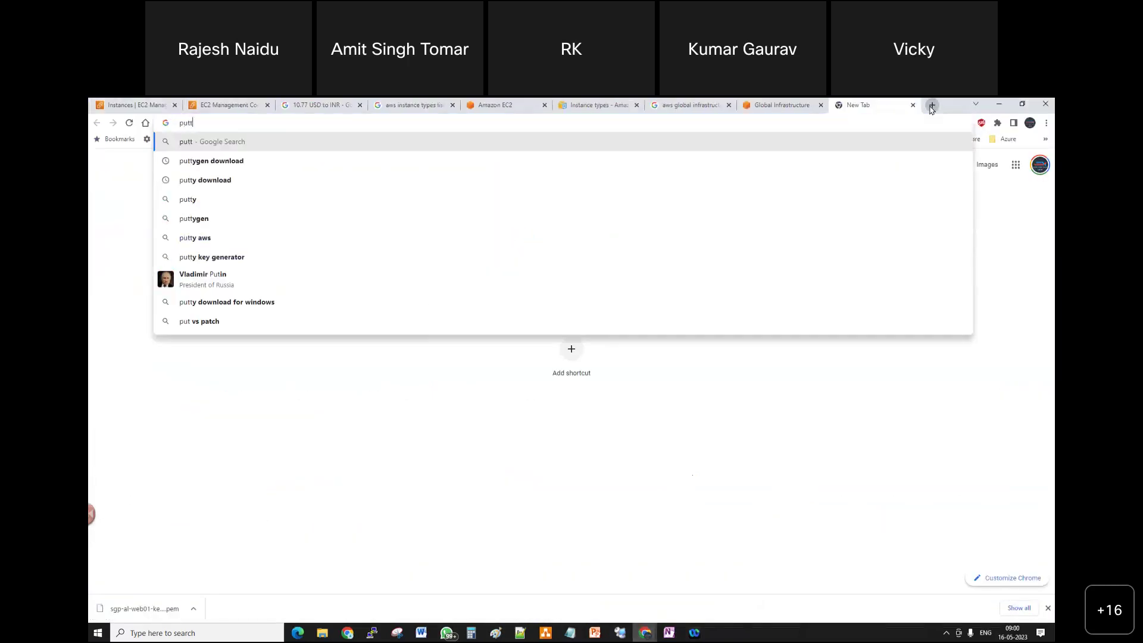
{"action": "type", "text": "ygeb"}
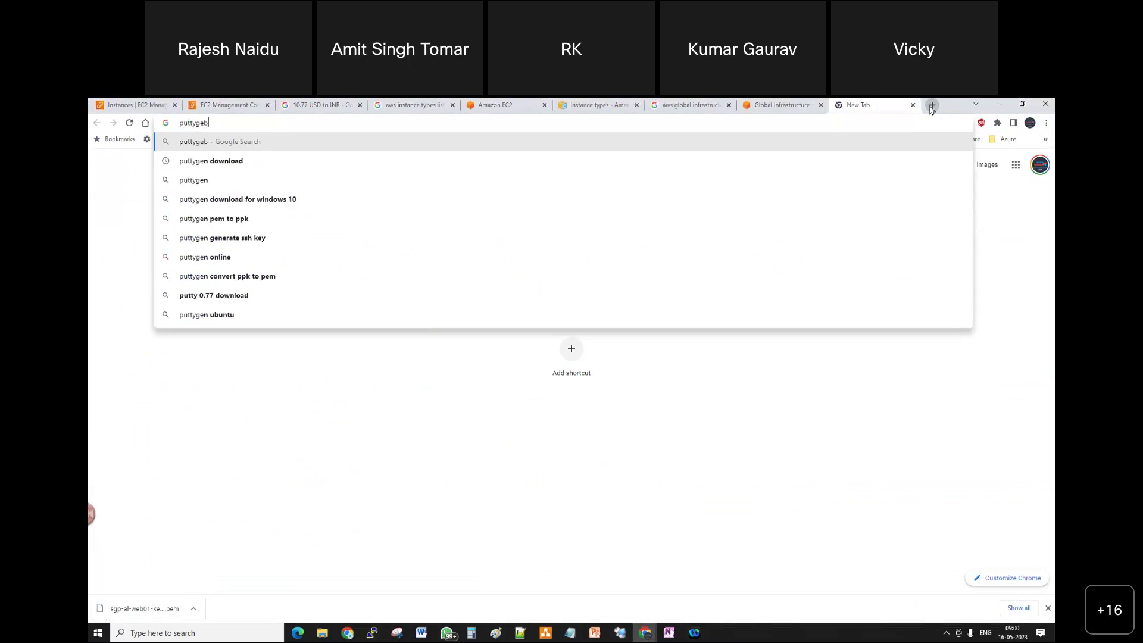
{"action": "key", "text": "BackSpace"}
{"action": "type", "text": "n"}
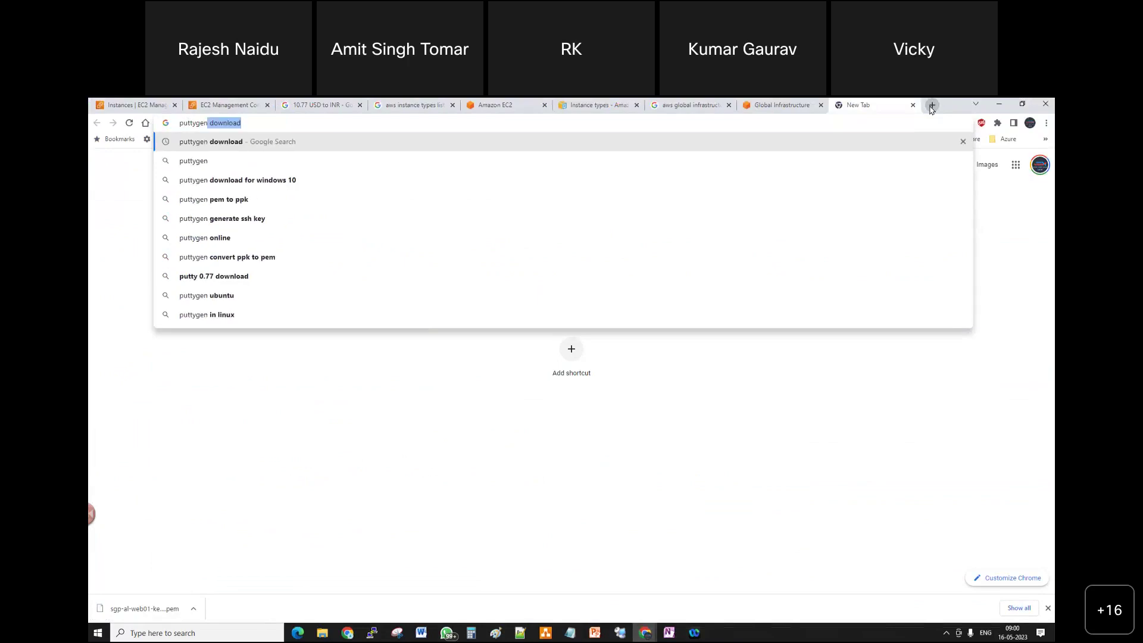
{"action": "key", "text": "Return"}
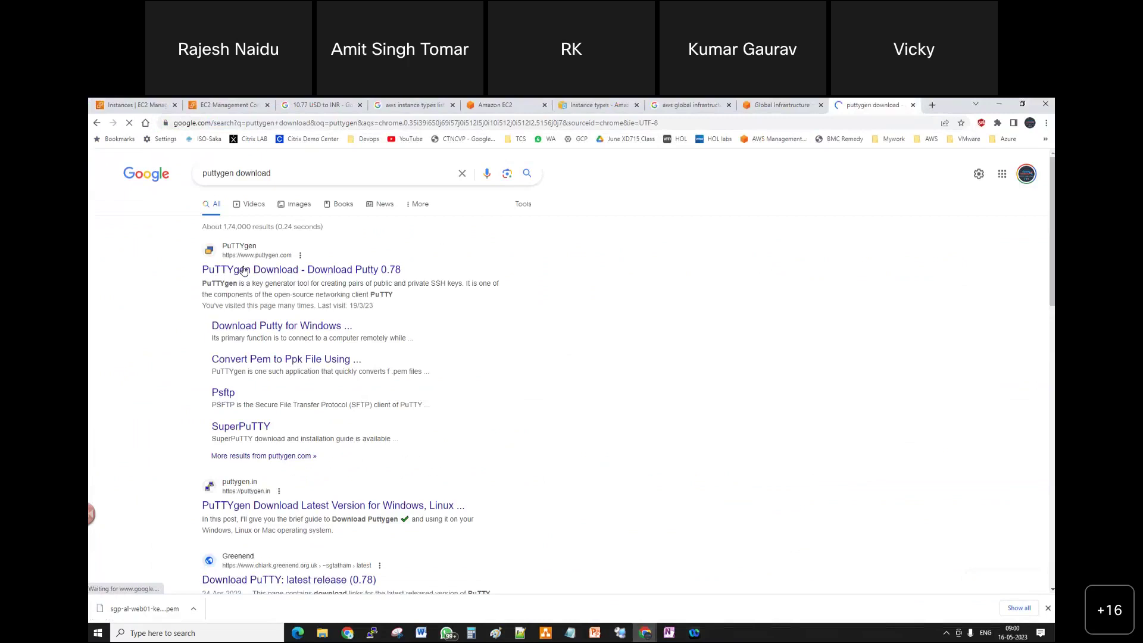
{"action": "left_click", "coordinate": [244, 270]}
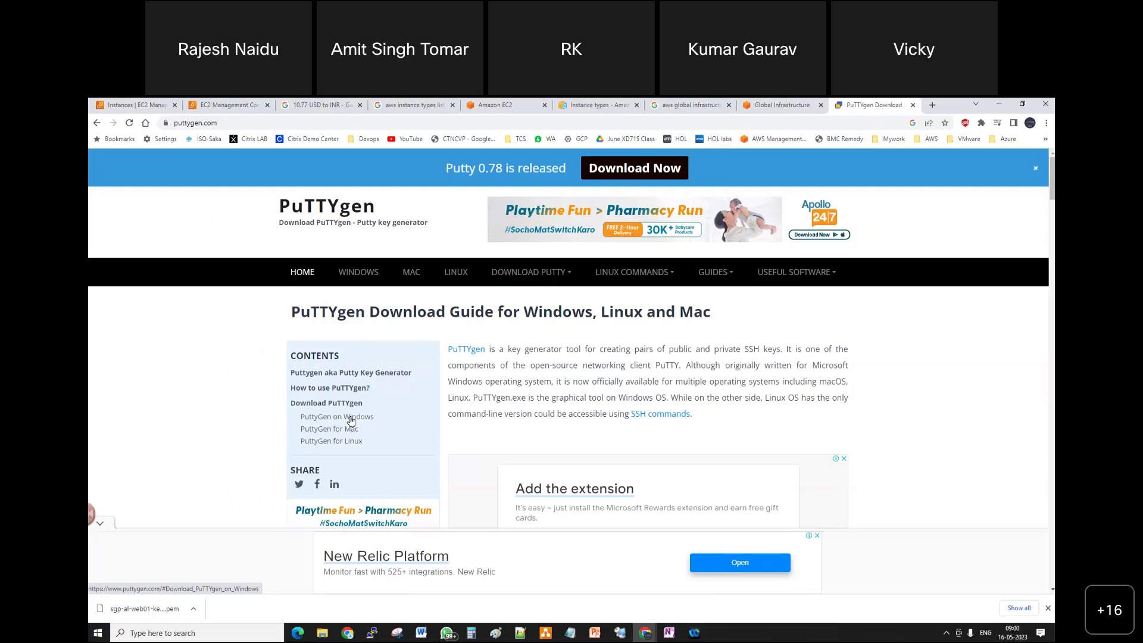
Examine the PuTTYgen on Windows section and the How to use PuTTYgen guide for the installation link
{"action": "left_click", "coordinate": [351, 418]}
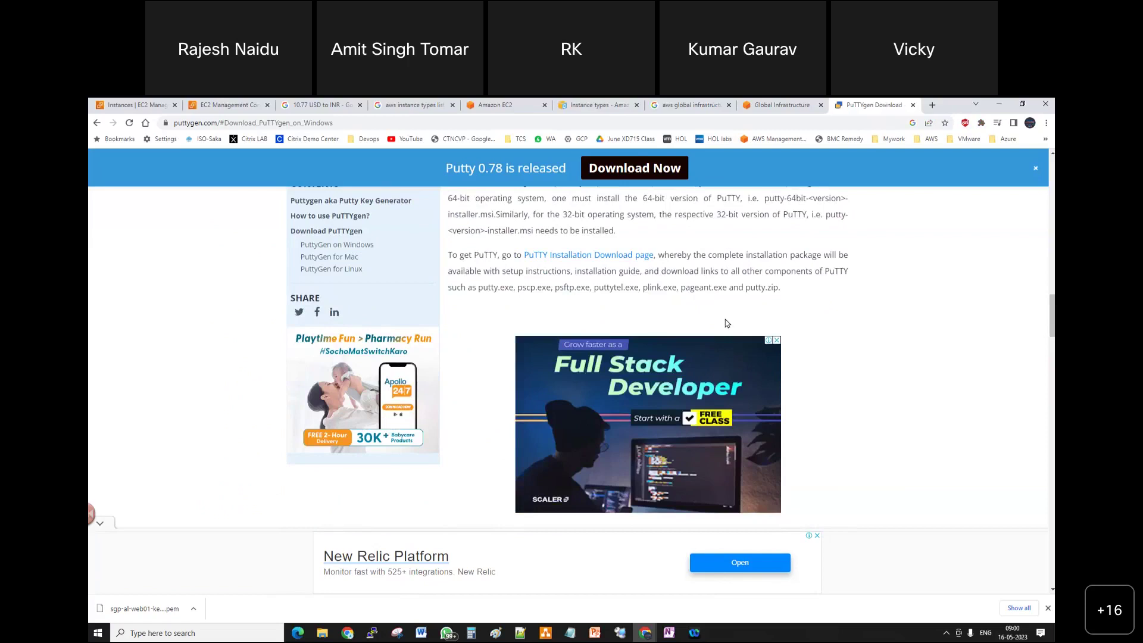
{"action": "scroll", "coordinate": [726, 323], "scroll_direction": "up", "scroll_amount": 15}
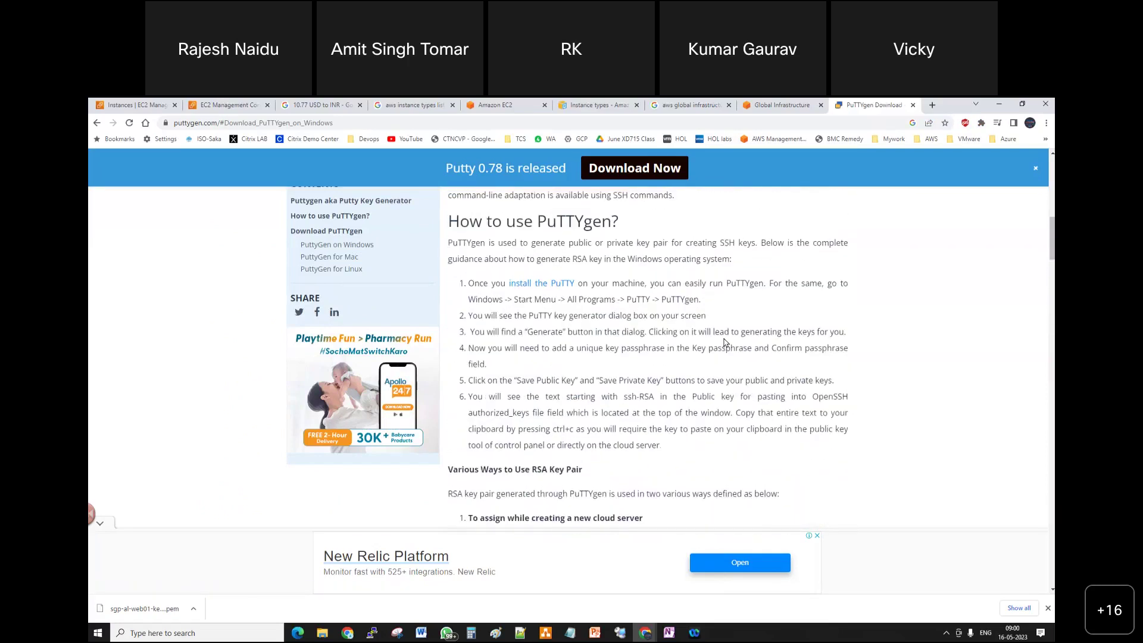
{"action": "scroll", "coordinate": [685, 343], "scroll_direction": "up", "scroll_amount": 1}
{"action": "scroll", "coordinate": [655, 344], "scroll_direction": "up", "scroll_amount": 10}
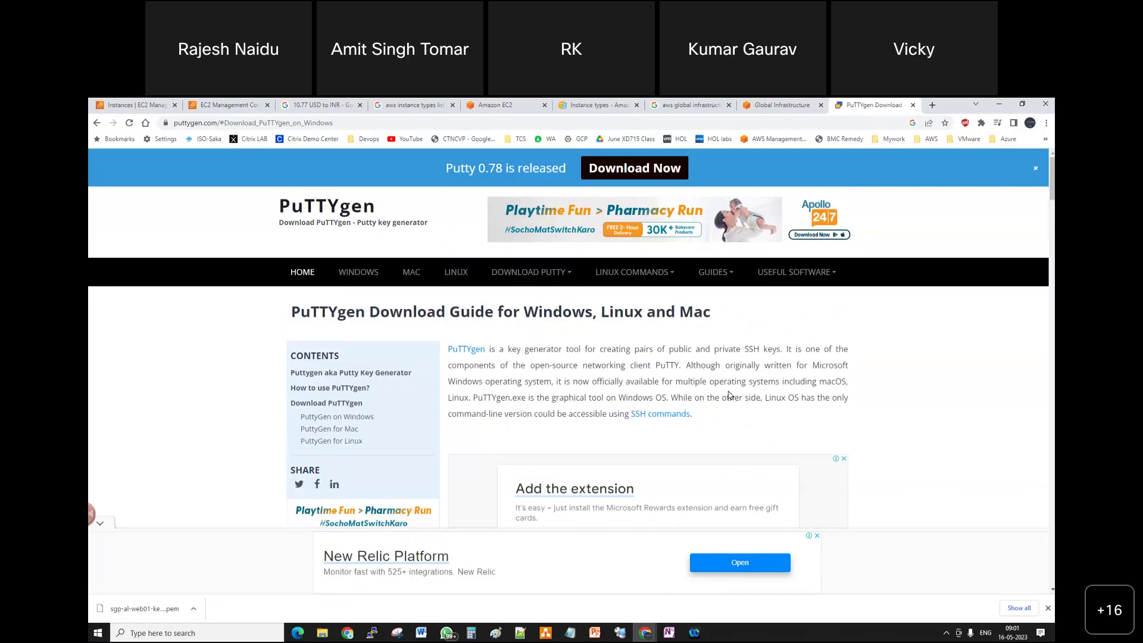
{"action": "scroll", "coordinate": [729, 395], "scroll_direction": "down", "scroll_amount": 3}
{"action": "scroll", "coordinate": [729, 396], "scroll_direction": "down", "scroll_amount": 3}
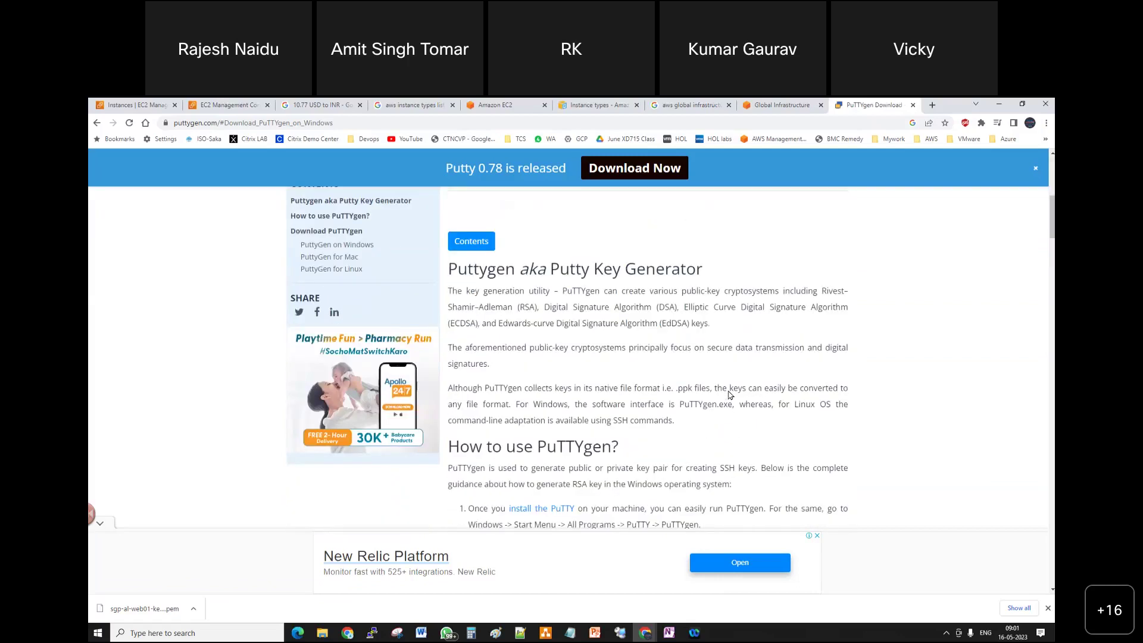
{"action": "scroll", "coordinate": [729, 395], "scroll_direction": "down", "scroll_amount": 1}
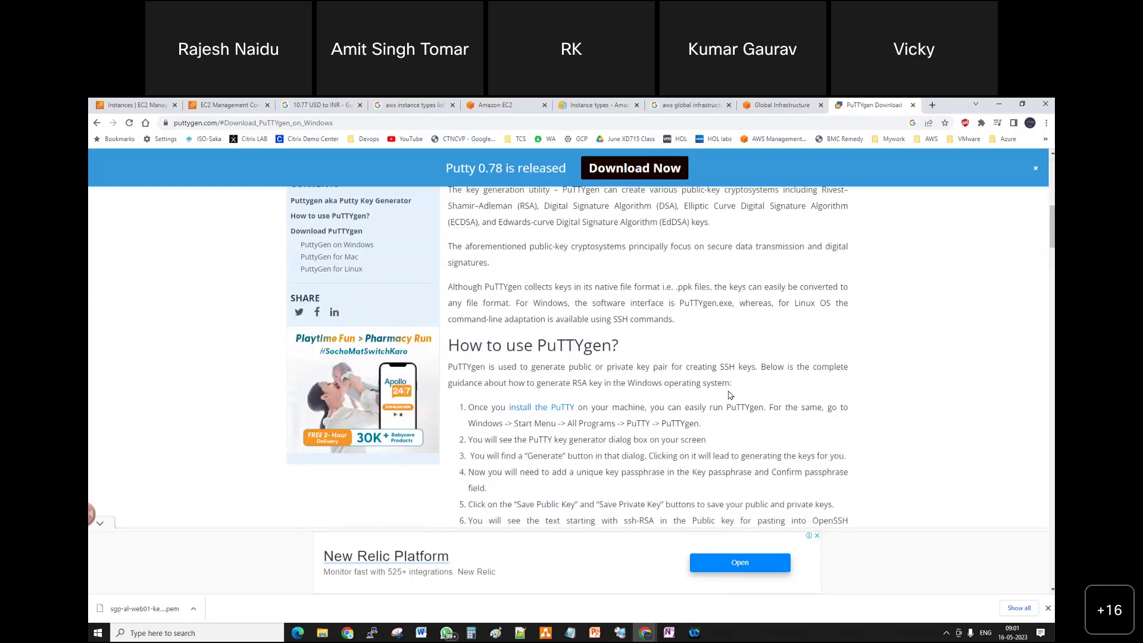
Open the "install the PuTTY" page and examine its Windows installers and binary files as far as the puttygen.exe downloads
{"action": "left_click", "coordinate": [547, 409]}
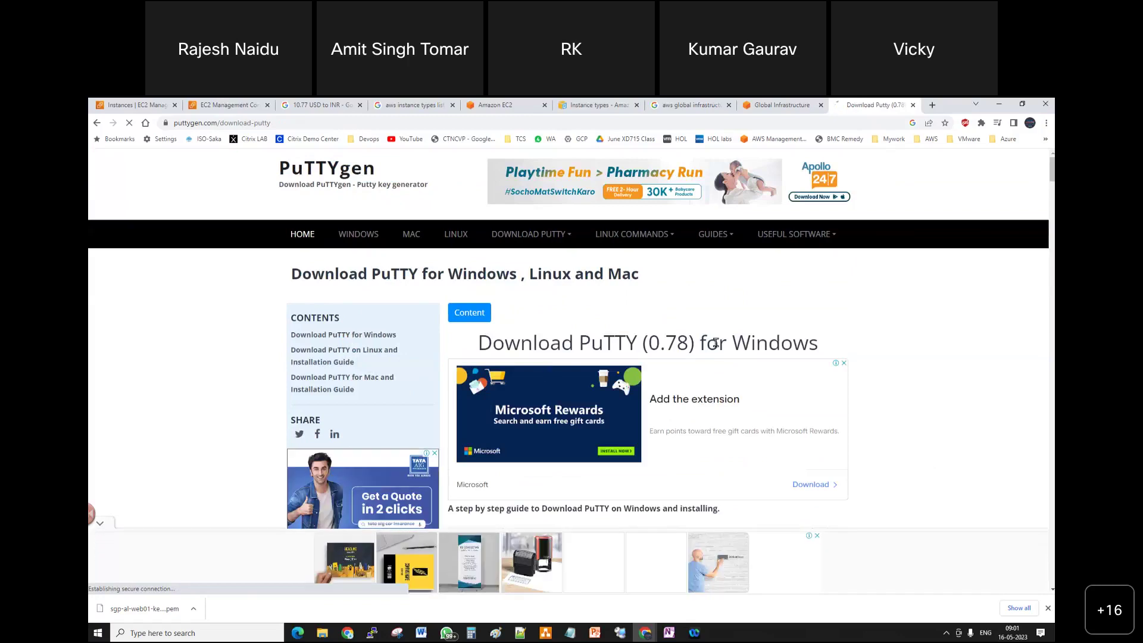
{"action": "scroll", "coordinate": [443, 371], "scroll_direction": "down", "scroll_amount": 1}
{"action": "scroll", "coordinate": [584, 341], "scroll_direction": "down", "scroll_amount": 3}
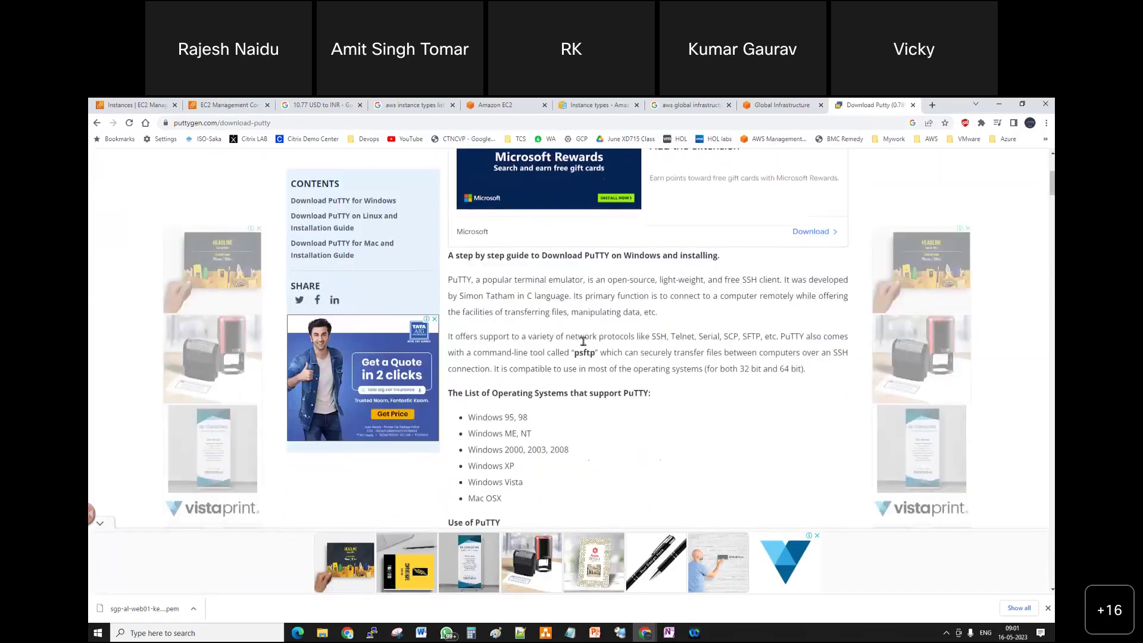
{"action": "scroll", "coordinate": [720, 333], "scroll_direction": "down", "scroll_amount": 8}
{"action": "scroll", "coordinate": [719, 335], "scroll_direction": "down", "scroll_amount": 4}
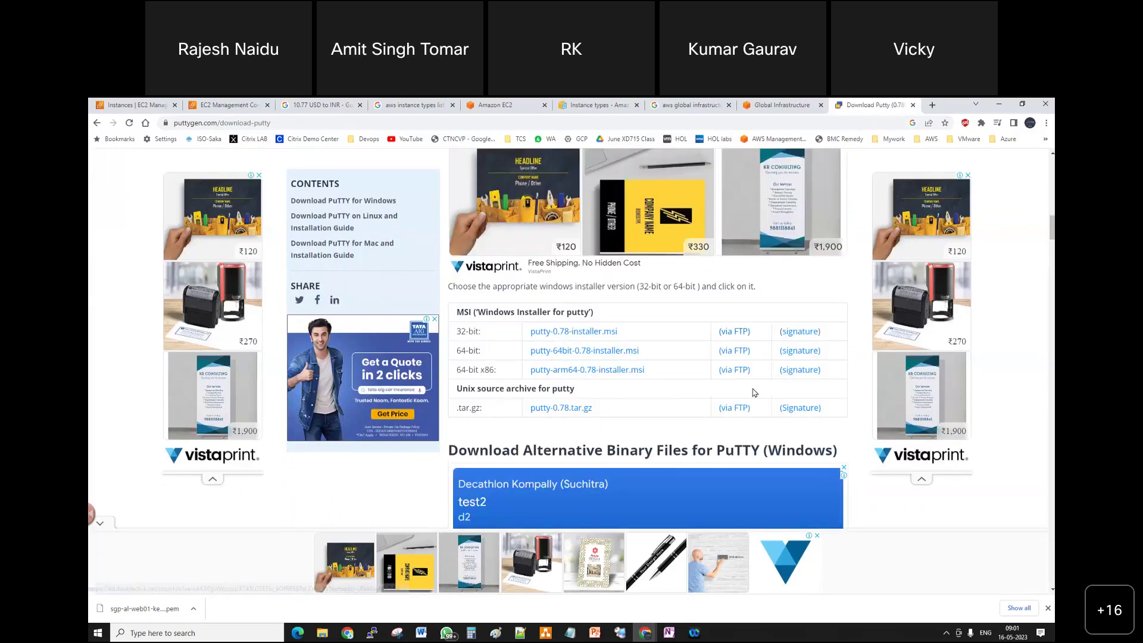
{"action": "scroll", "coordinate": [744, 394], "scroll_direction": "down", "scroll_amount": 4}
{"action": "scroll", "coordinate": [741, 396], "scroll_direction": "down", "scroll_amount": 3}
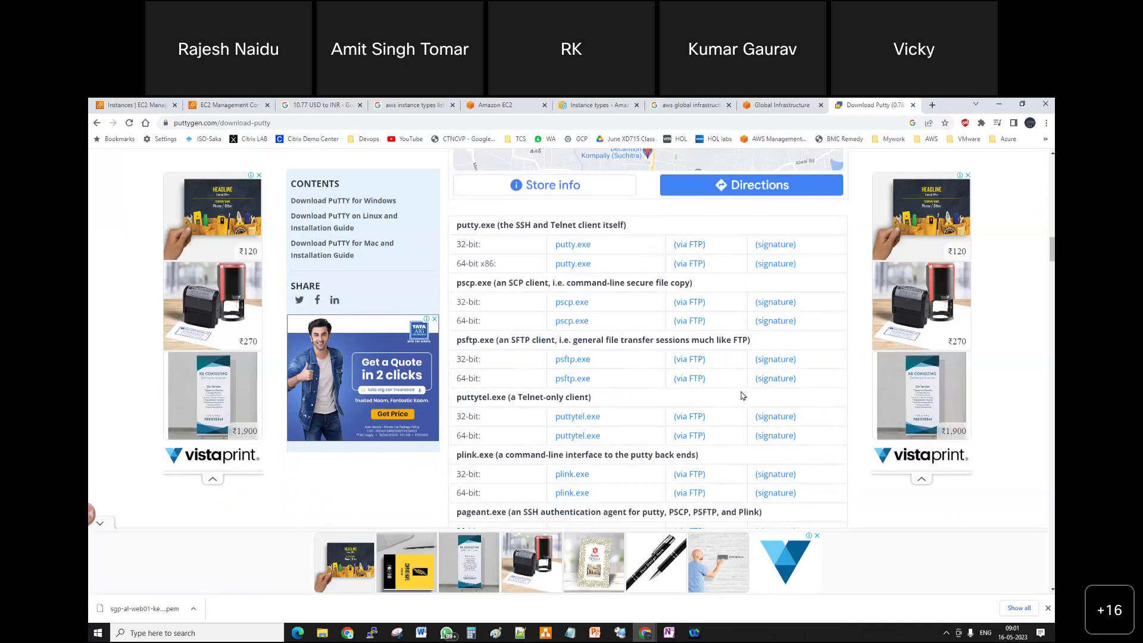
{"action": "scroll", "coordinate": [743, 396], "scroll_direction": "down", "scroll_amount": 2}
{"action": "scroll", "coordinate": [742, 395], "scroll_direction": "down", "scroll_amount": 2}
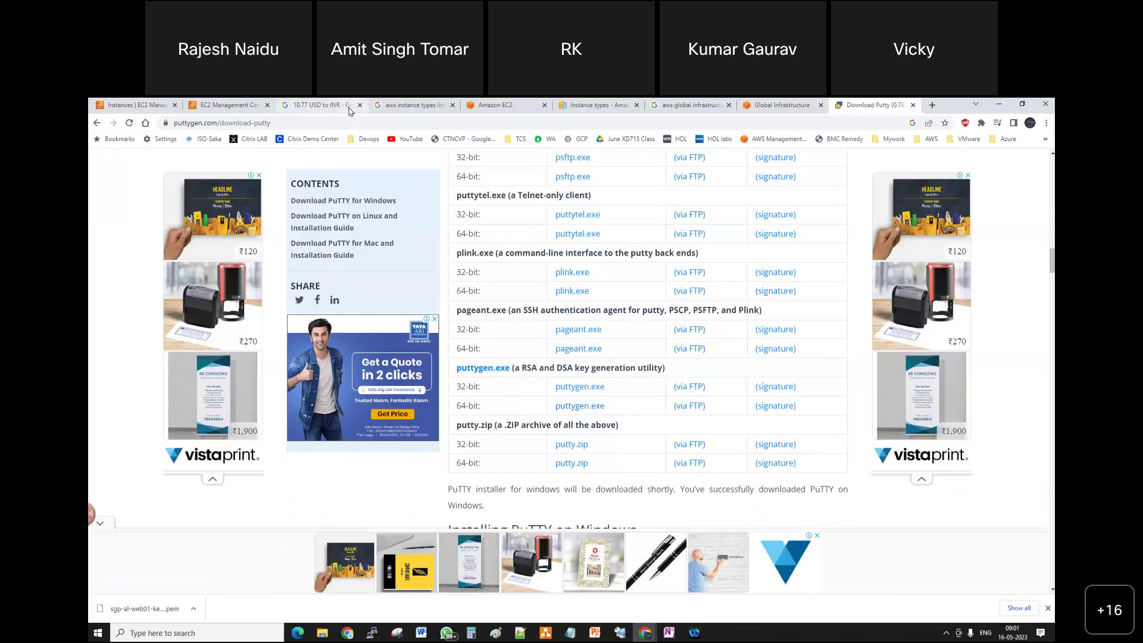
{"action": "left_click", "coordinate": [300, 123]}
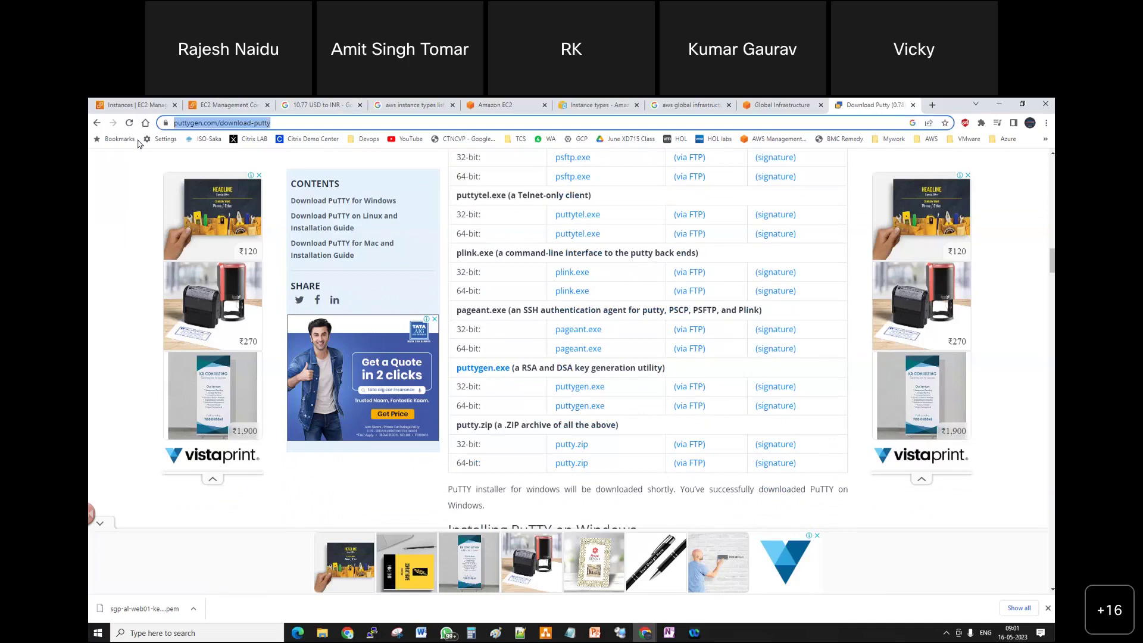
{"action": "left_click", "coordinate": [520, 632]}
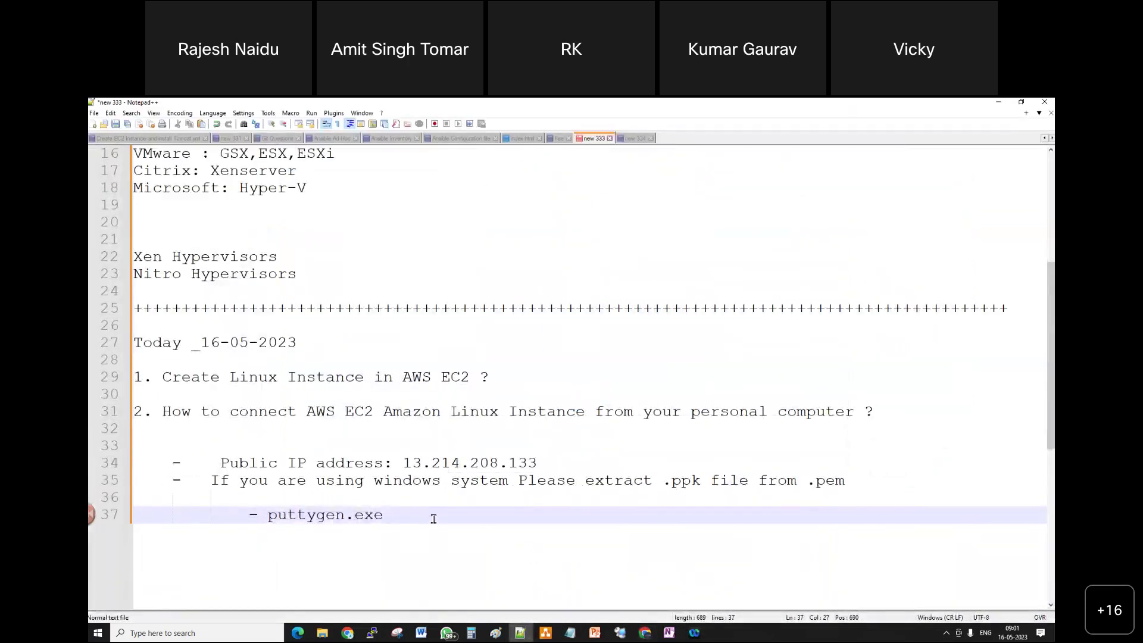
{"action": "key", "text": "Return"}
{"action": "type", "text": "https://www.puttygen.com/download-putty"}
{"action": "key", "text": "Return"}
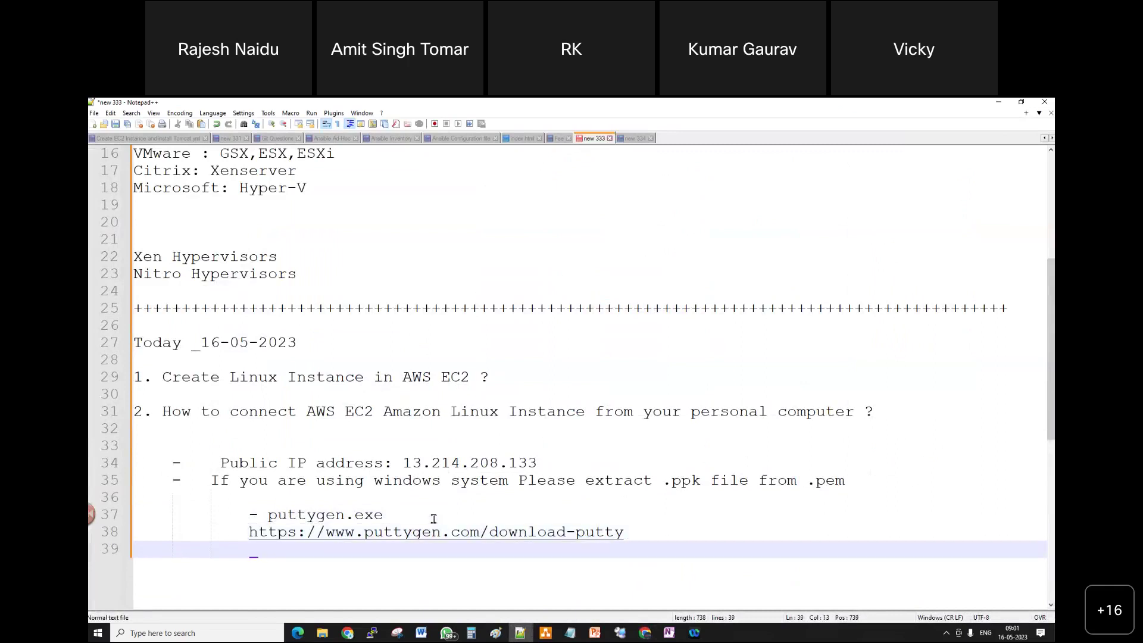
{"action": "key", "text": "Return"}
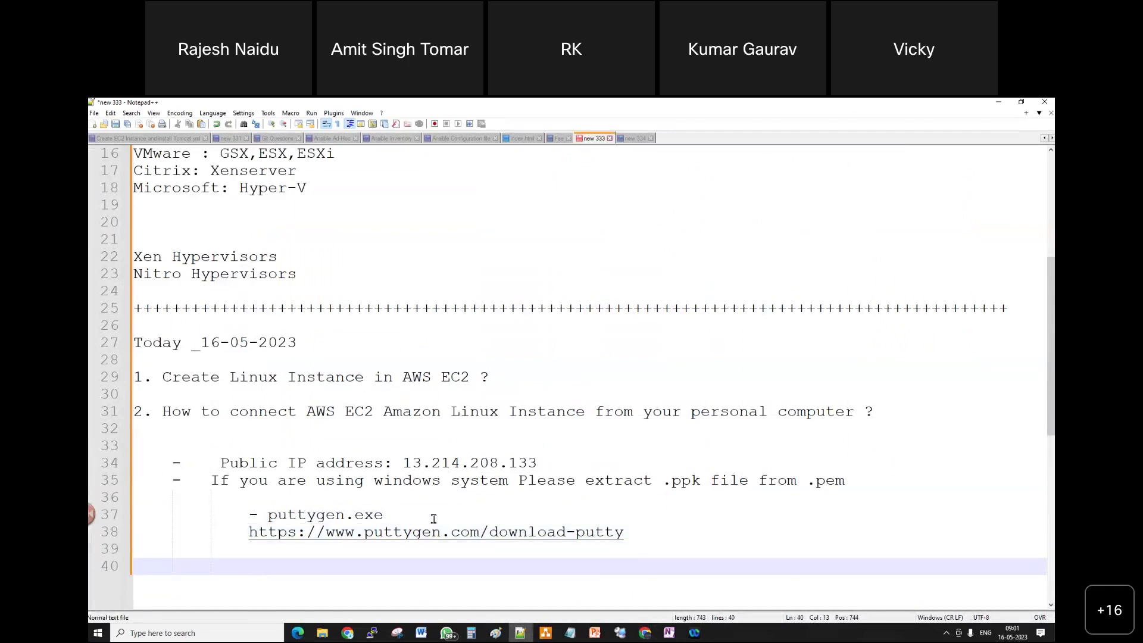
Find puttygen.exe among the installed Windows programs and launch the PuTTY Key Generator
{"action": "left_click", "coordinate": [96, 635]}
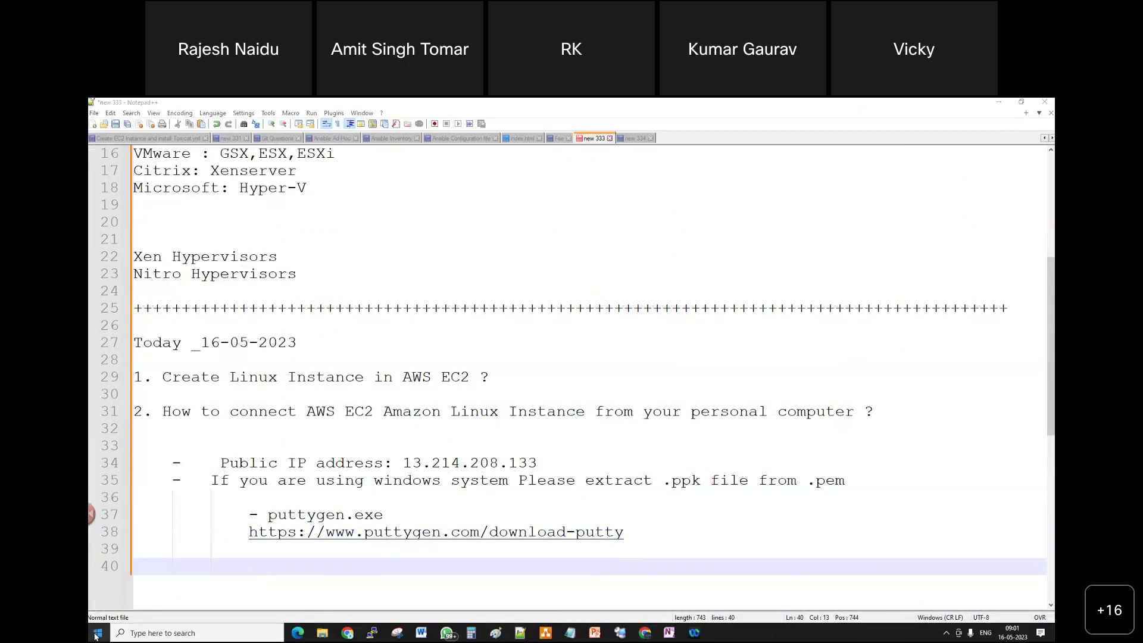
{"action": "type", "text": "putty"}
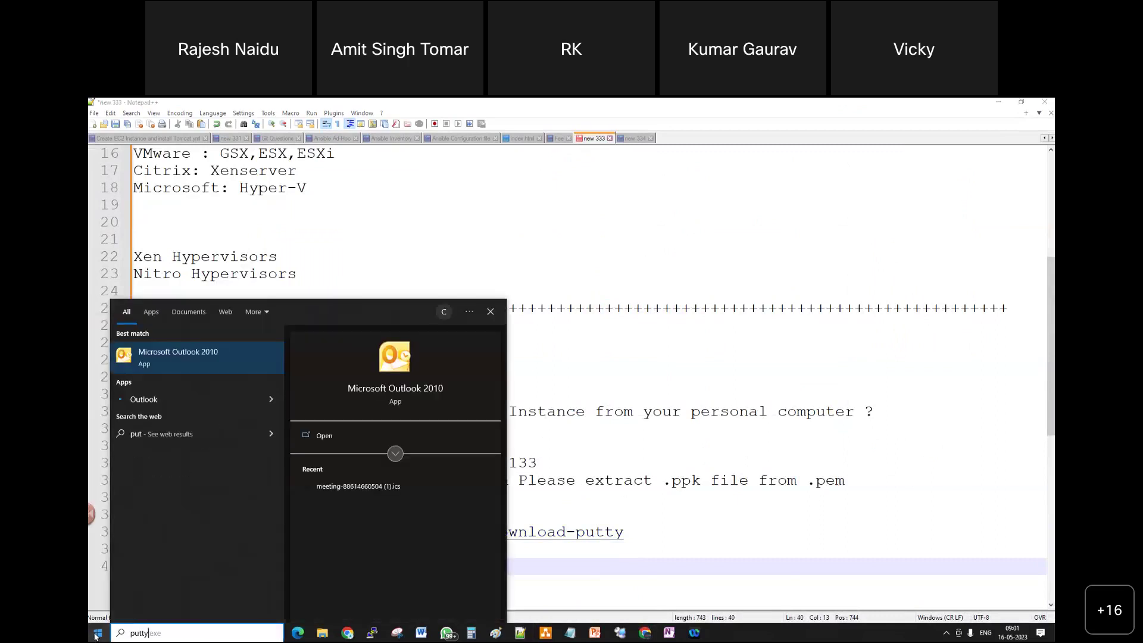
{"action": "type", "text": "ge"}
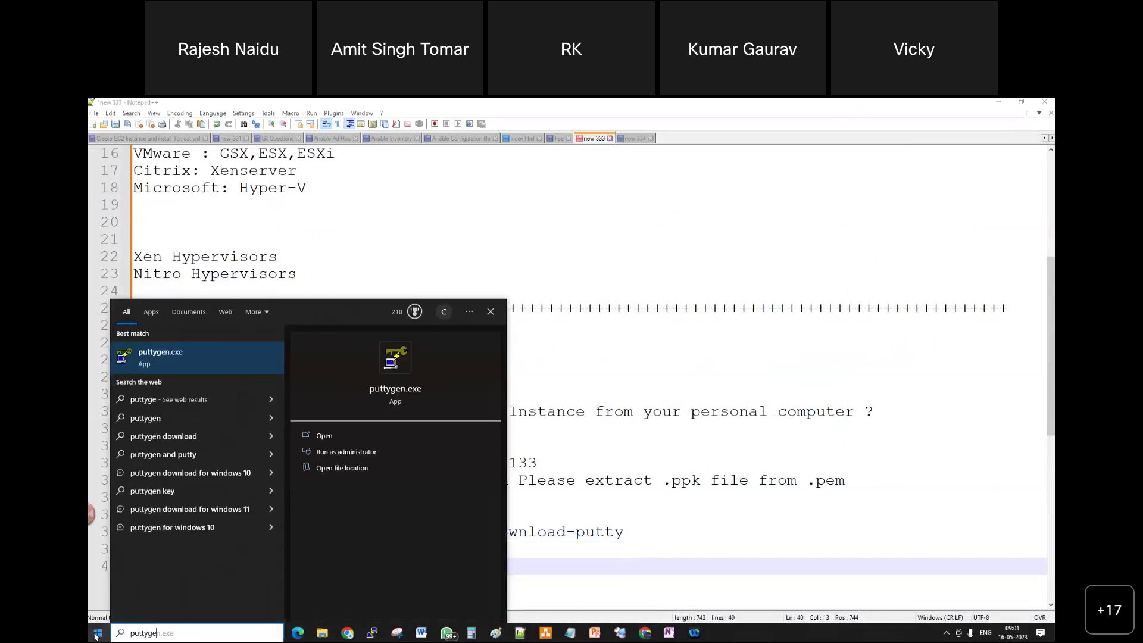
{"action": "left_click", "coordinate": [206, 356]}
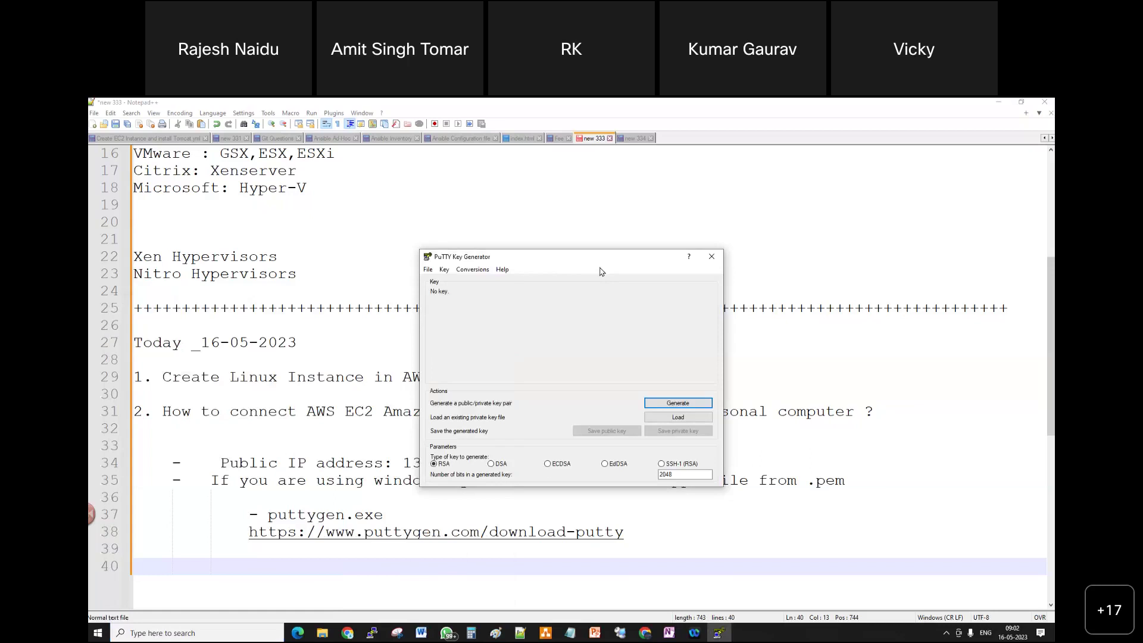
Start loading an existing private key, browse to the SGP subfolder within the desktop's Keypairs folder, and show All Files (*.*)
{"action": "left_click", "coordinate": [693, 418]}
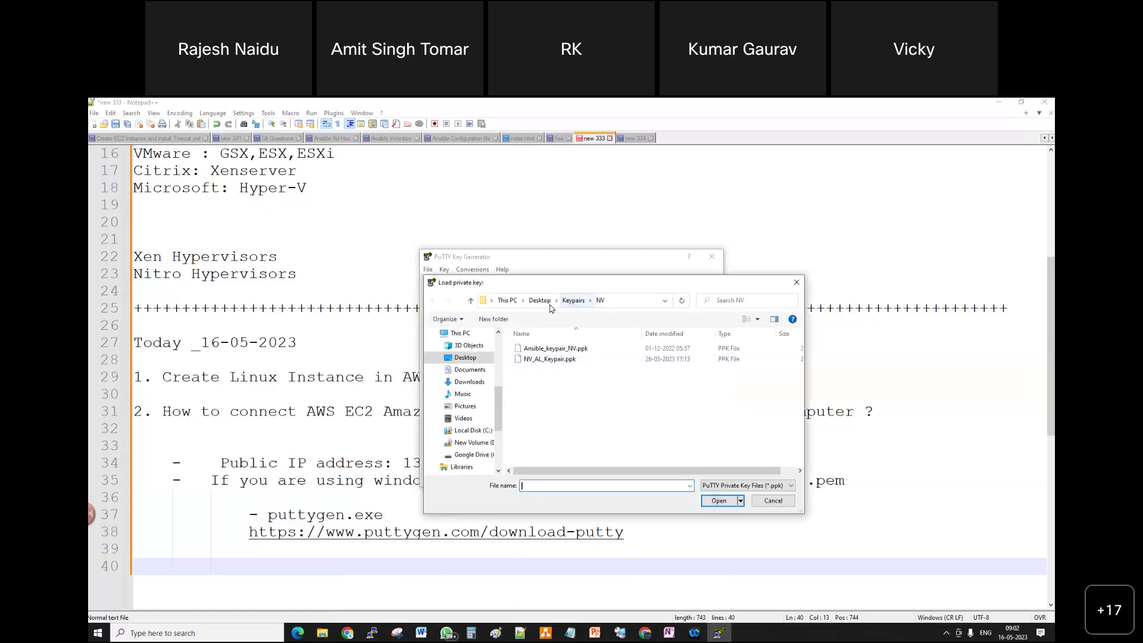
{"action": "left_click", "coordinate": [565, 300]}
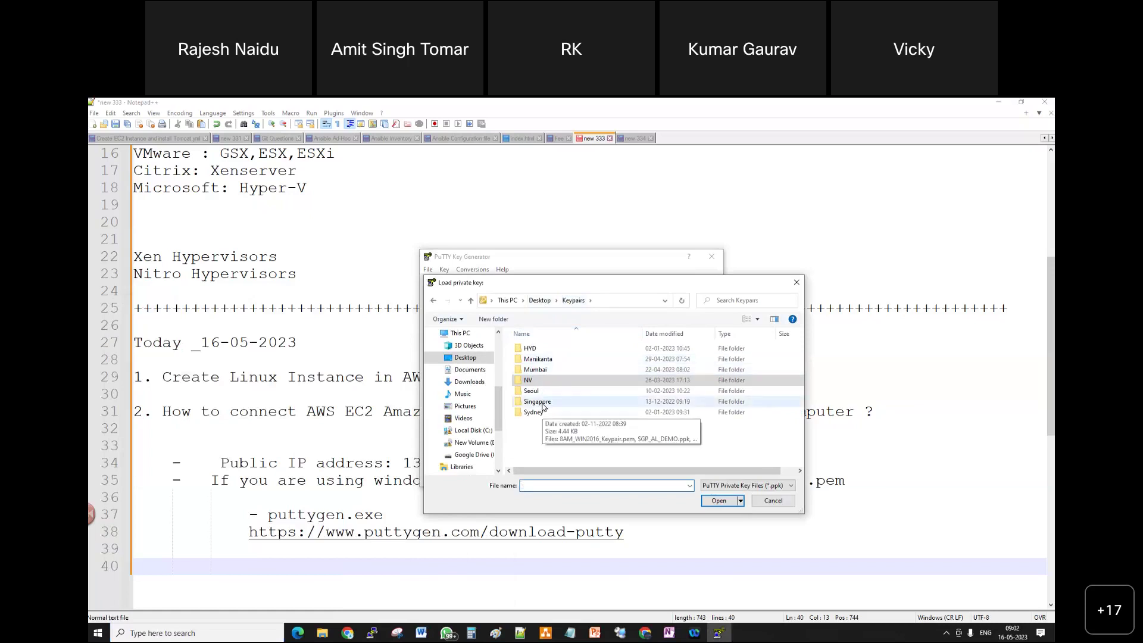
{"action": "double_click", "coordinate": [544, 359]}
{"action": "double_click", "coordinate": [542, 349]}
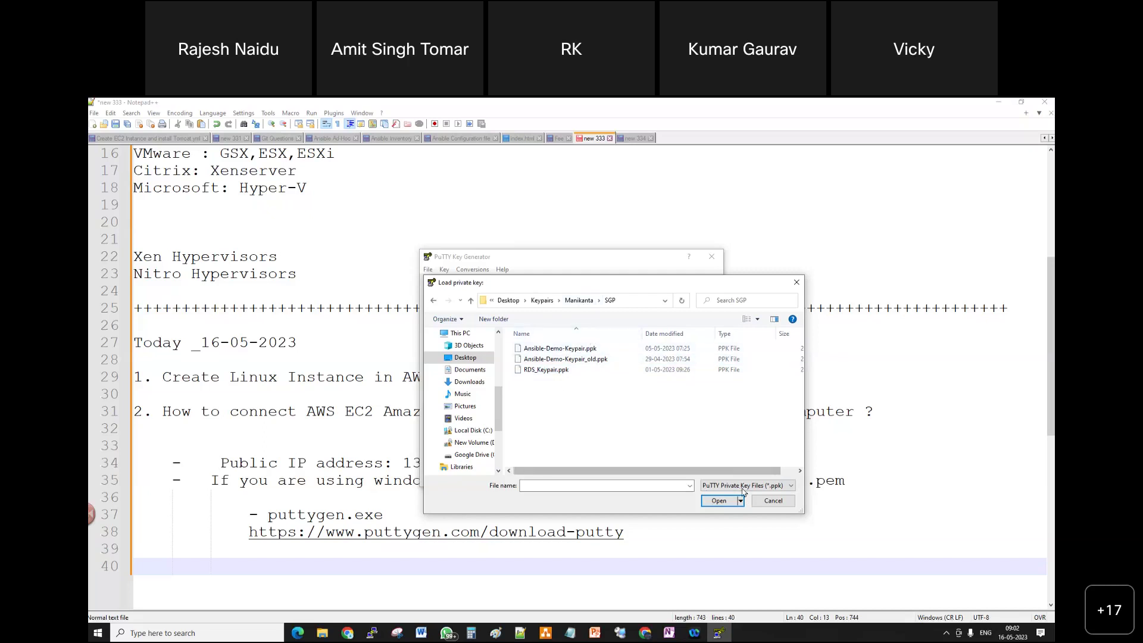
{"action": "left_click", "coordinate": [791, 490]}
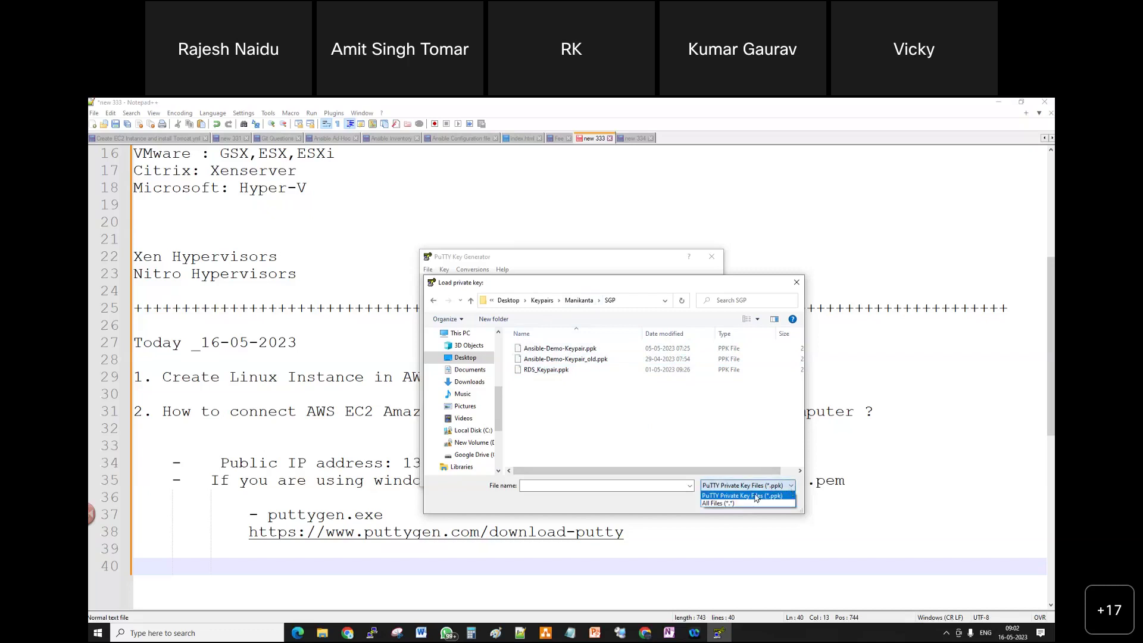
{"action": "left_click", "coordinate": [727, 505]}
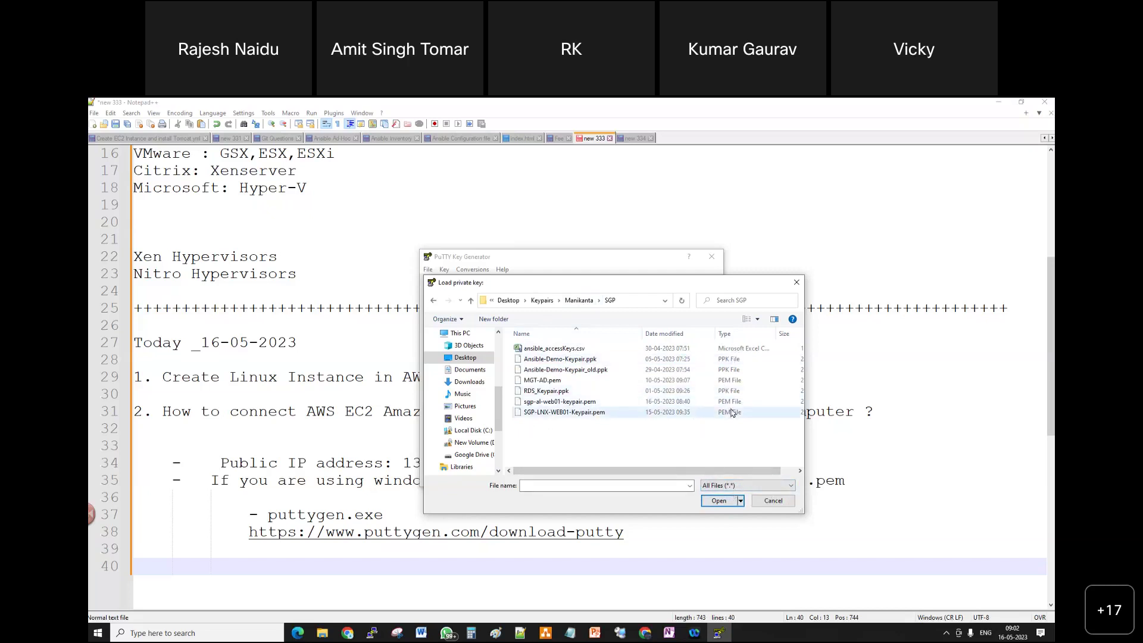
Load sgp-al-web01-keypair.pem into the key generator, dismiss the import notice, and view the rest of its public key text
{"action": "left_click", "coordinate": [540, 404]}
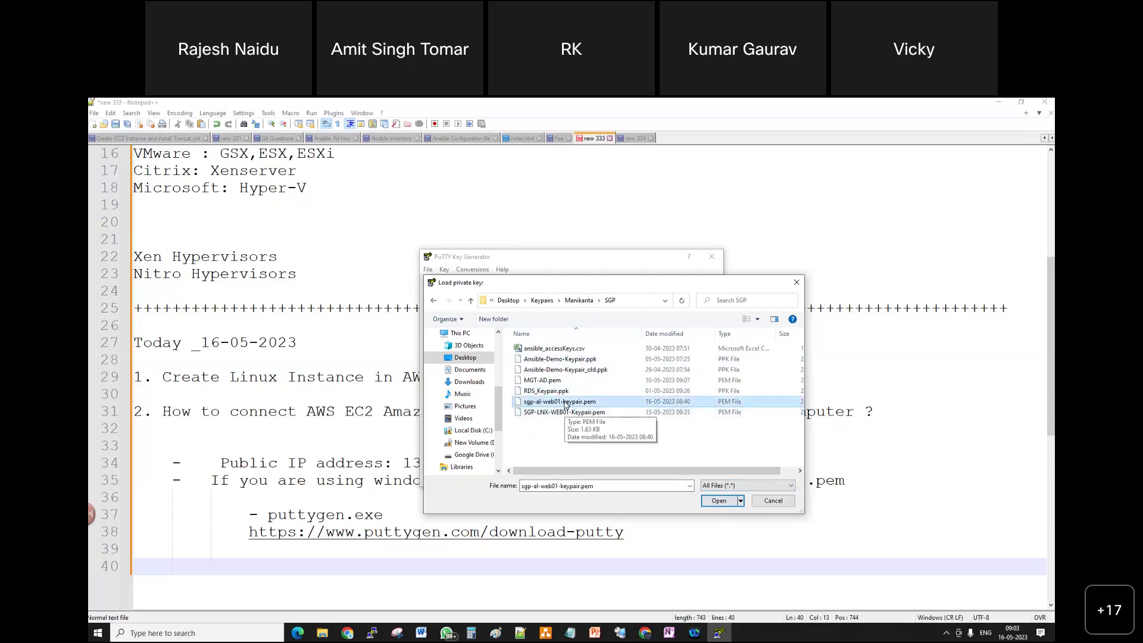
{"action": "left_click", "coordinate": [718, 503]}
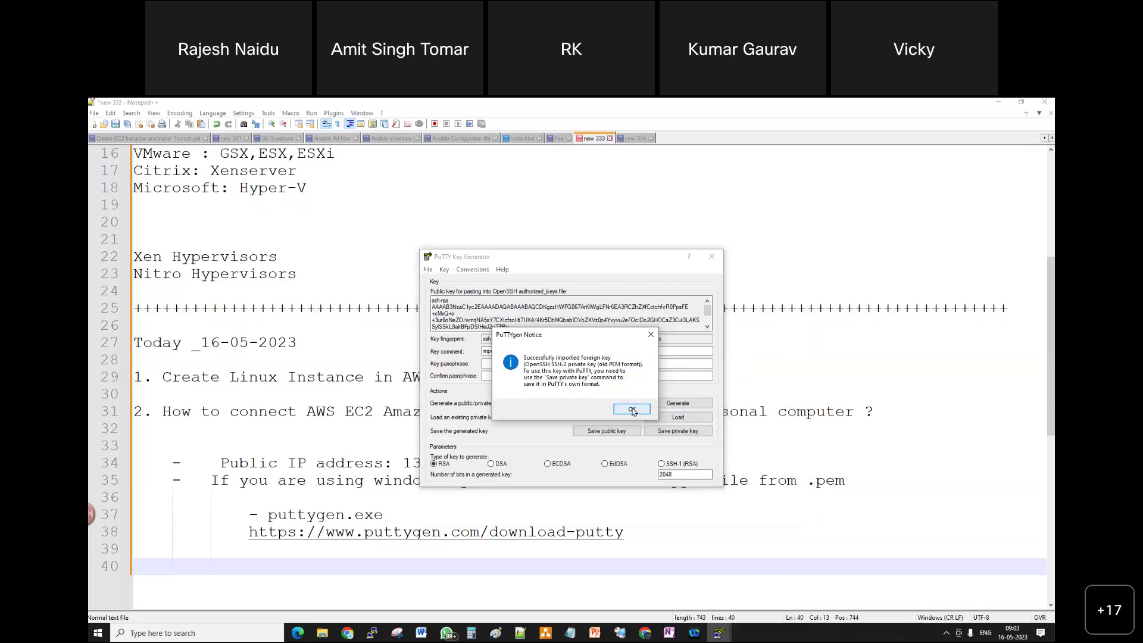
{"action": "left_click", "coordinate": [633, 411]}
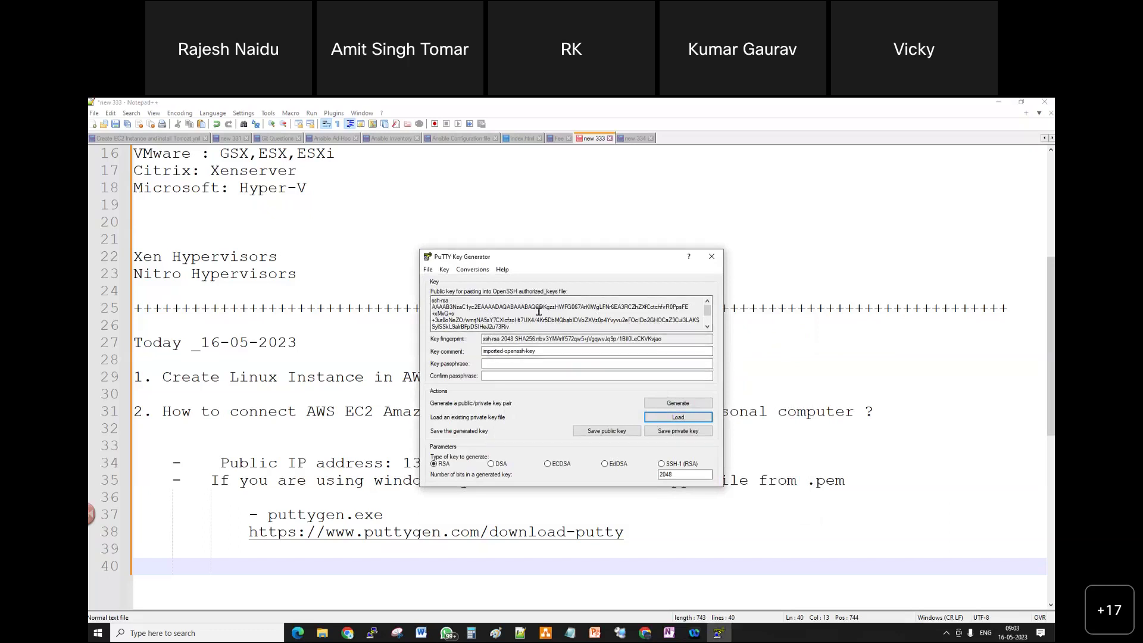
{"action": "left_click", "coordinate": [708, 327]}
{"action": "left_click", "coordinate": [708, 328]}
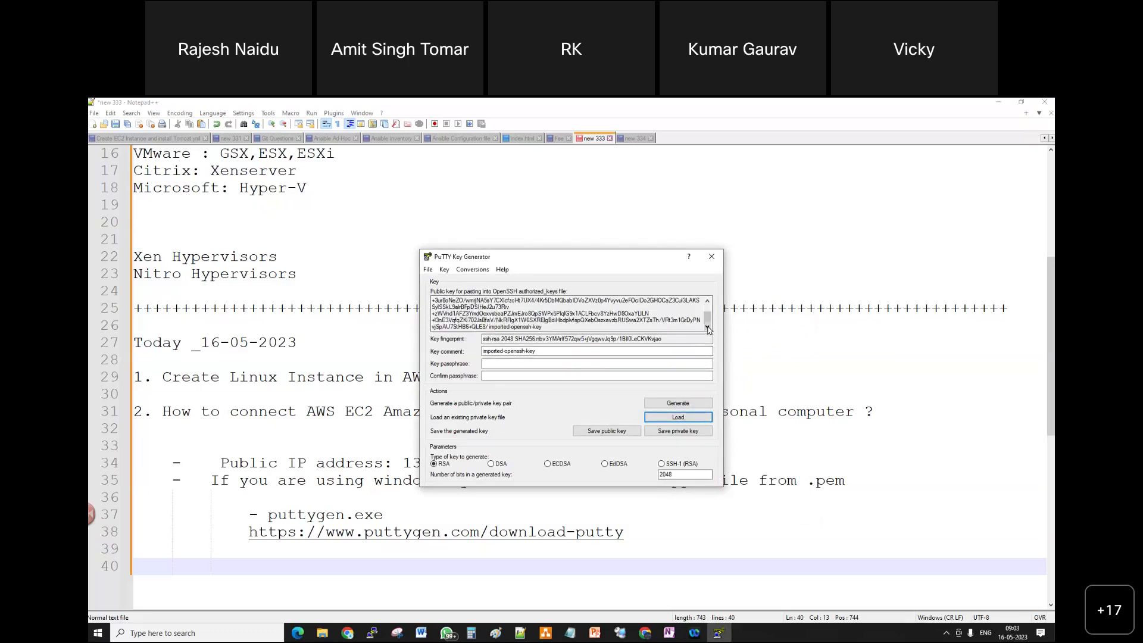
Save the loaded private key without a passphrase as sgp-al-web01-keypair.ppk in the SGP folder, with All Files (*.*) as the file type
{"action": "left_click", "coordinate": [677, 432]}
{"action": "left_click", "coordinate": [589, 404]}
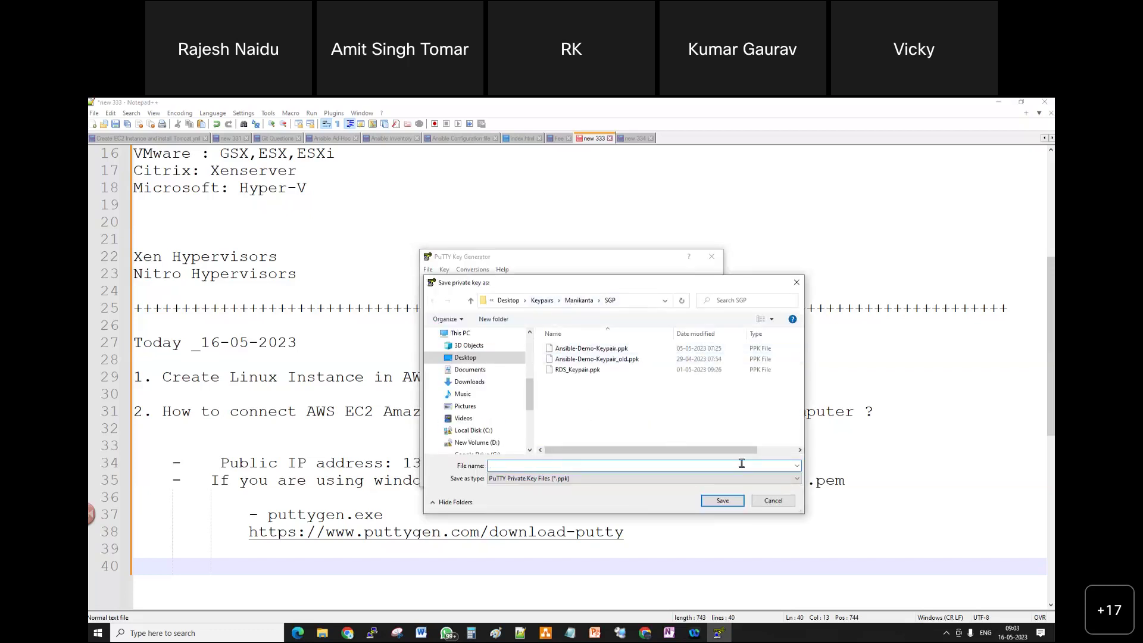
{"action": "left_click", "coordinate": [709, 478]}
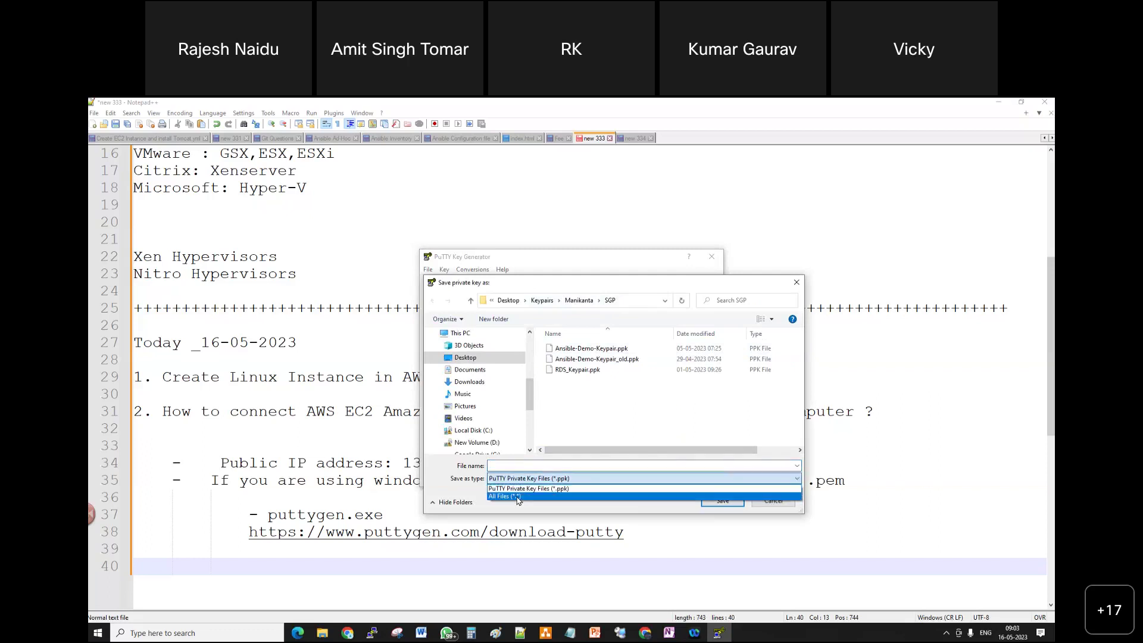
{"action": "left_click", "coordinate": [518, 498]}
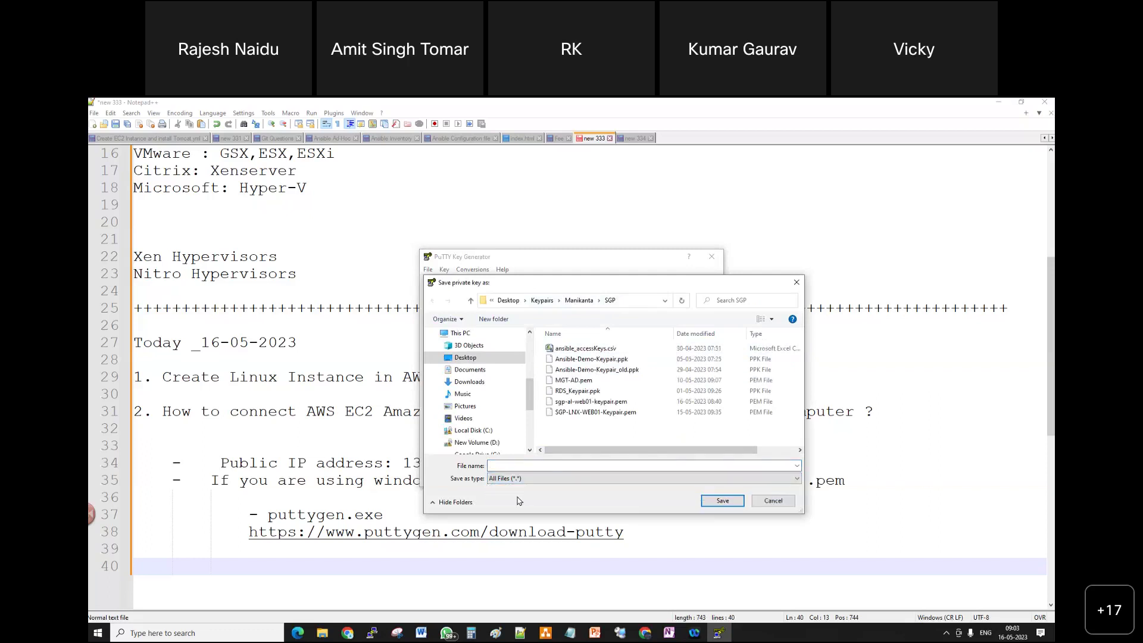
{"action": "left_click", "coordinate": [598, 403]}
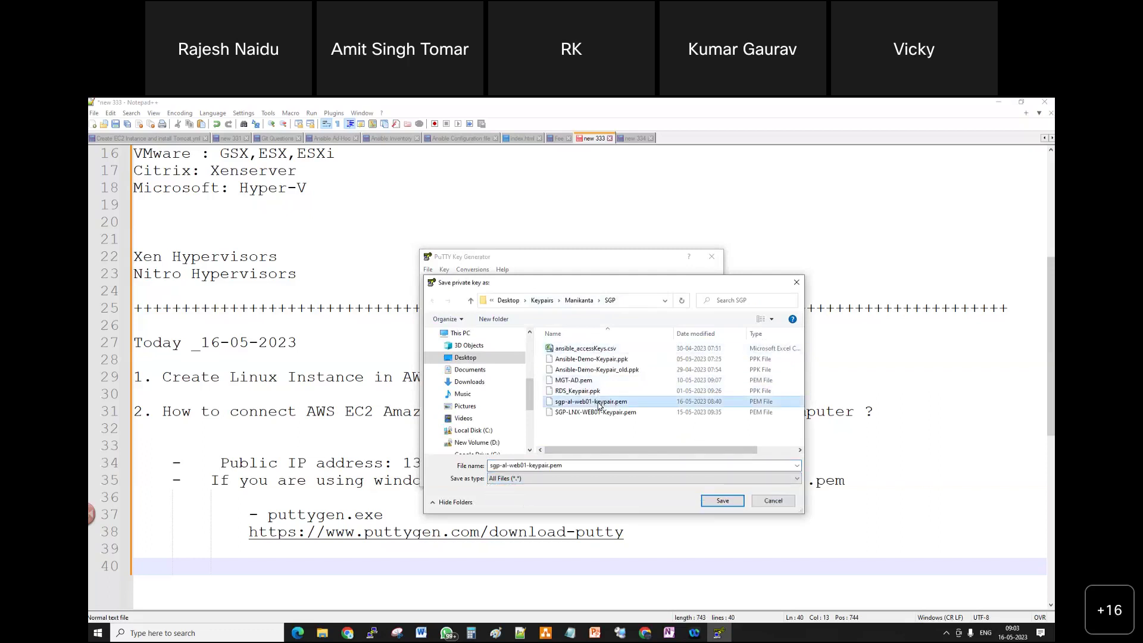
{"action": "double_click", "coordinate": [590, 465]}
{"action": "left_click", "coordinate": [590, 465]}
{"action": "key", "text": "BackSpace"}
{"action": "key", "text": "BackSpace"}
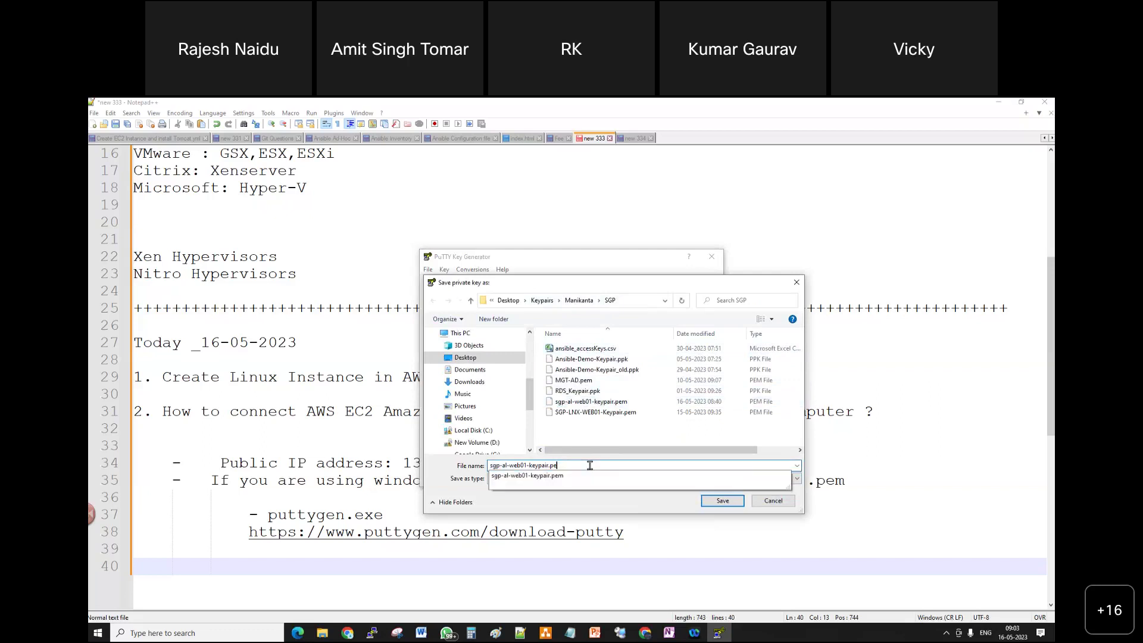
{"action": "type", "text": "pk"}
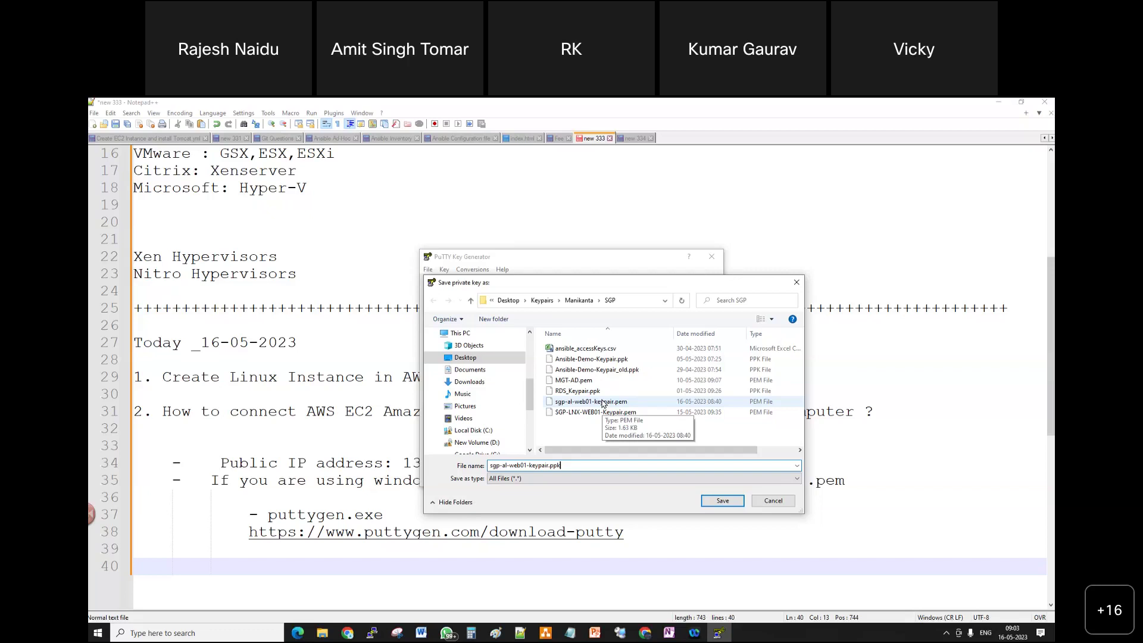
{"action": "left_click", "coordinate": [721, 501]}
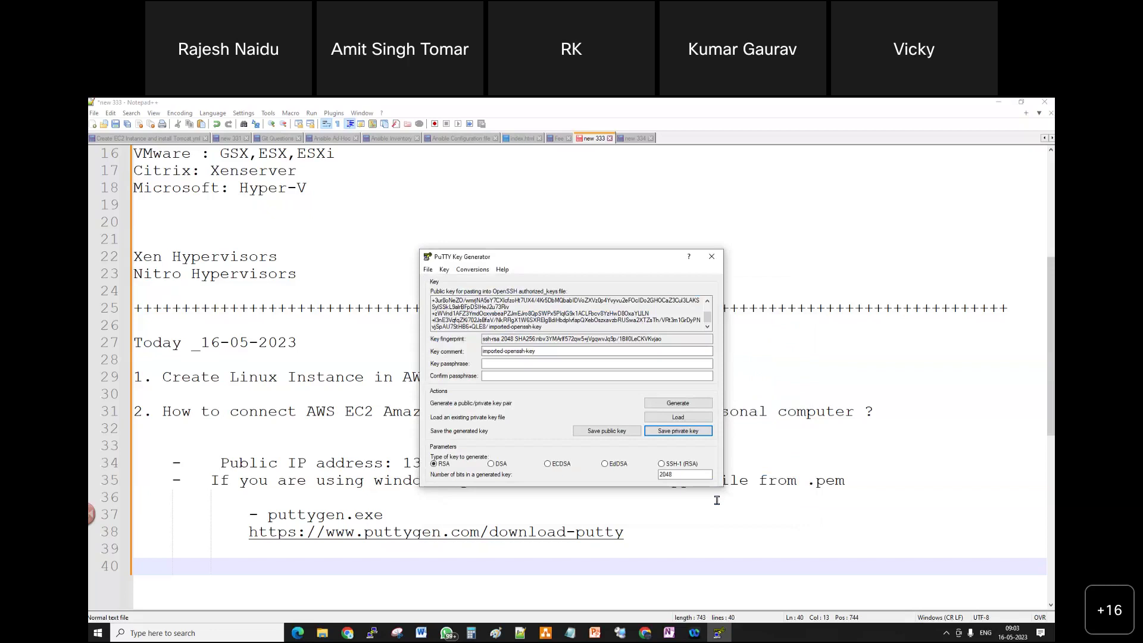
In File Explorer, go to the SGP folder within the desktop's Keypairs folder and compare the sgp-al-web01-keypair .pem and .ppk files
{"action": "left_click", "coordinate": [322, 633]}
{"action": "left_click", "coordinate": [202, 163]}
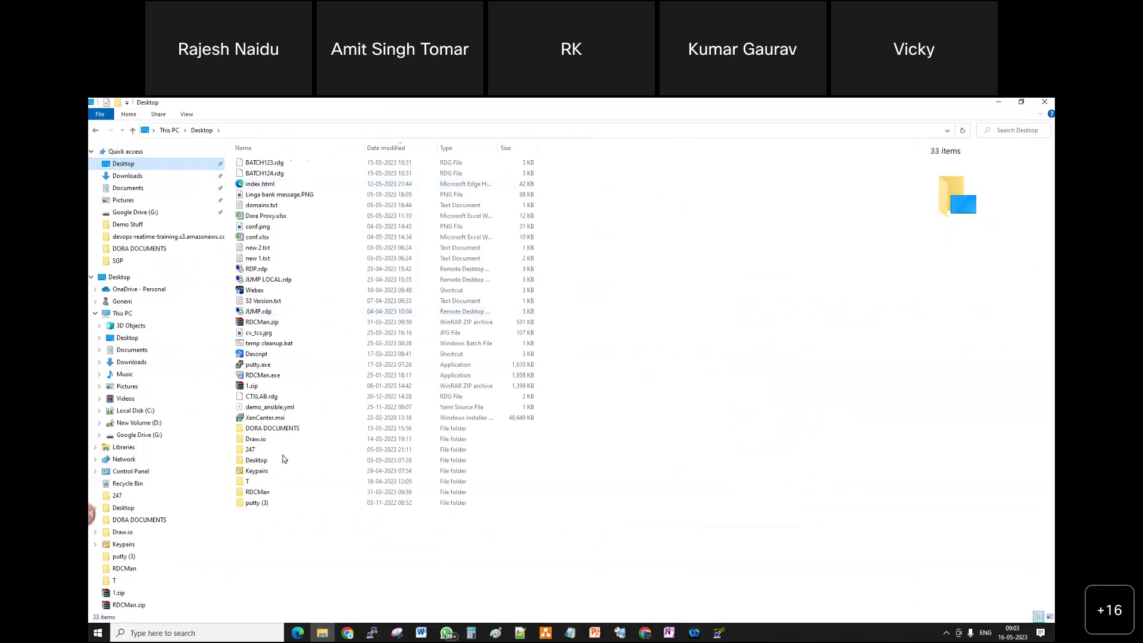
{"action": "double_click", "coordinate": [261, 470]}
{"action": "double_click", "coordinate": [293, 179]}
{"action": "double_click", "coordinate": [294, 166]}
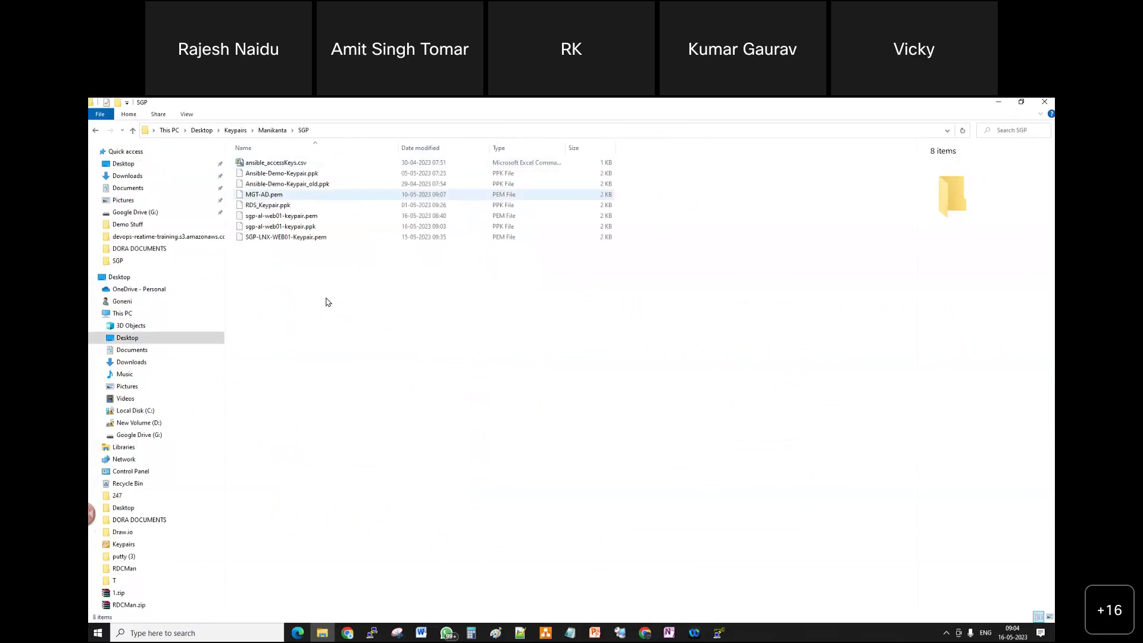
{"action": "left_click_drag", "start_coordinate": [396, 147], "coordinate": [465, 162]}
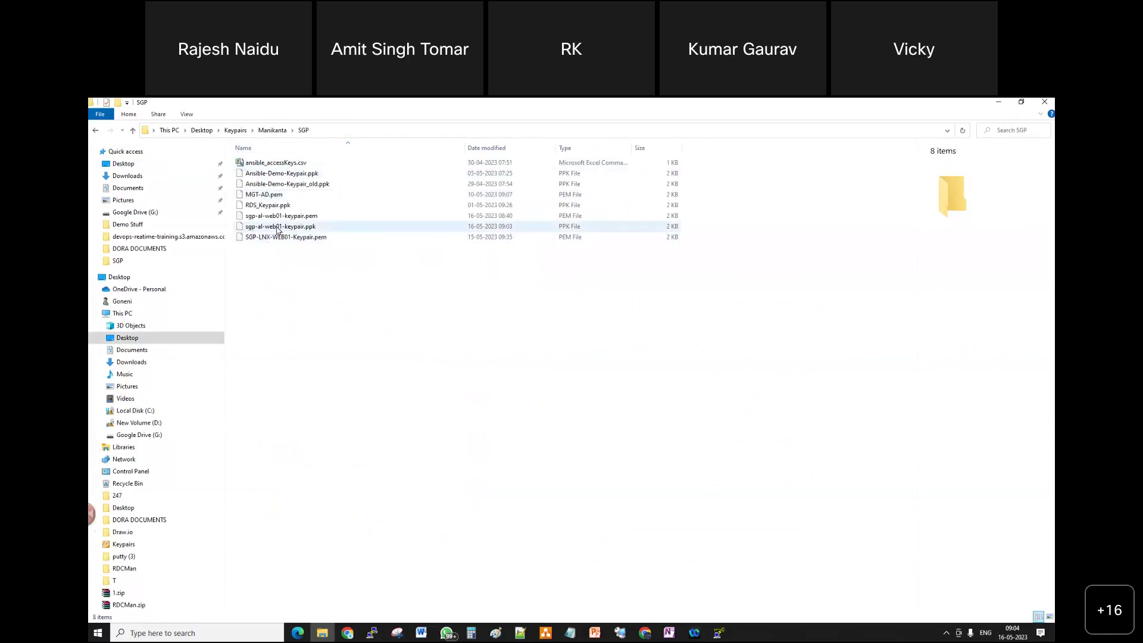
{"action": "left_click", "coordinate": [309, 230]}
{"action": "left_click", "coordinate": [310, 218]}
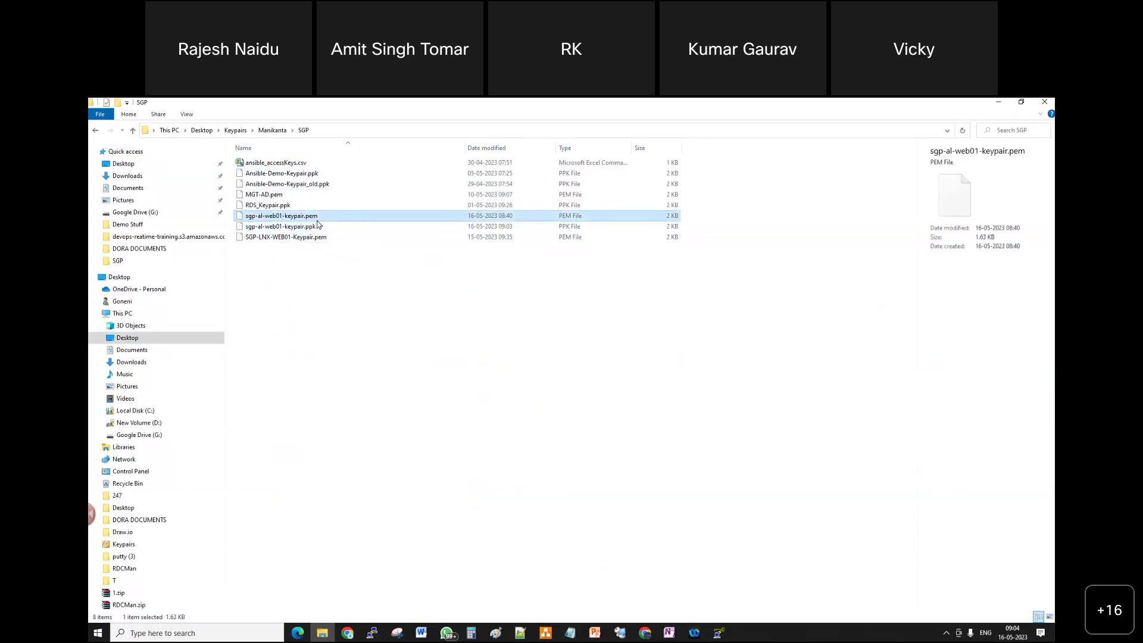
{"action": "left_click", "coordinate": [314, 229]}
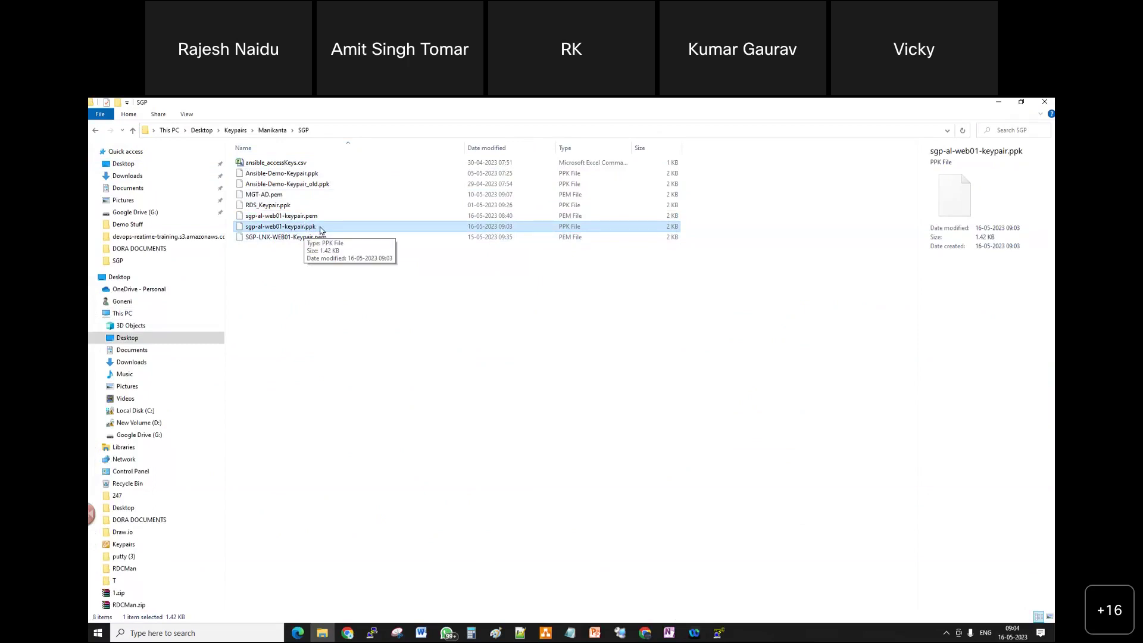
Back in the Notepad++ notes, add a "- putty.exe" sub-bullet below the puttygen.exe download link, followed by a new line
{"action": "left_click", "coordinate": [520, 632]}
{"action": "left_click", "coordinate": [662, 535]}
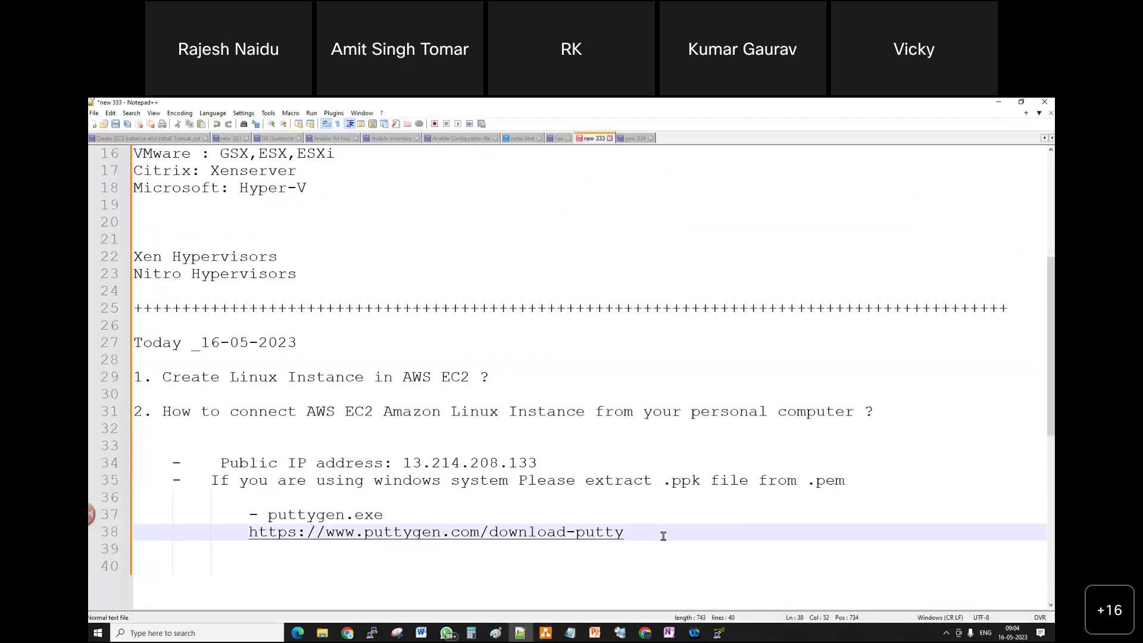
{"action": "key", "text": "Return"}
{"action": "type", "text": "- p"}
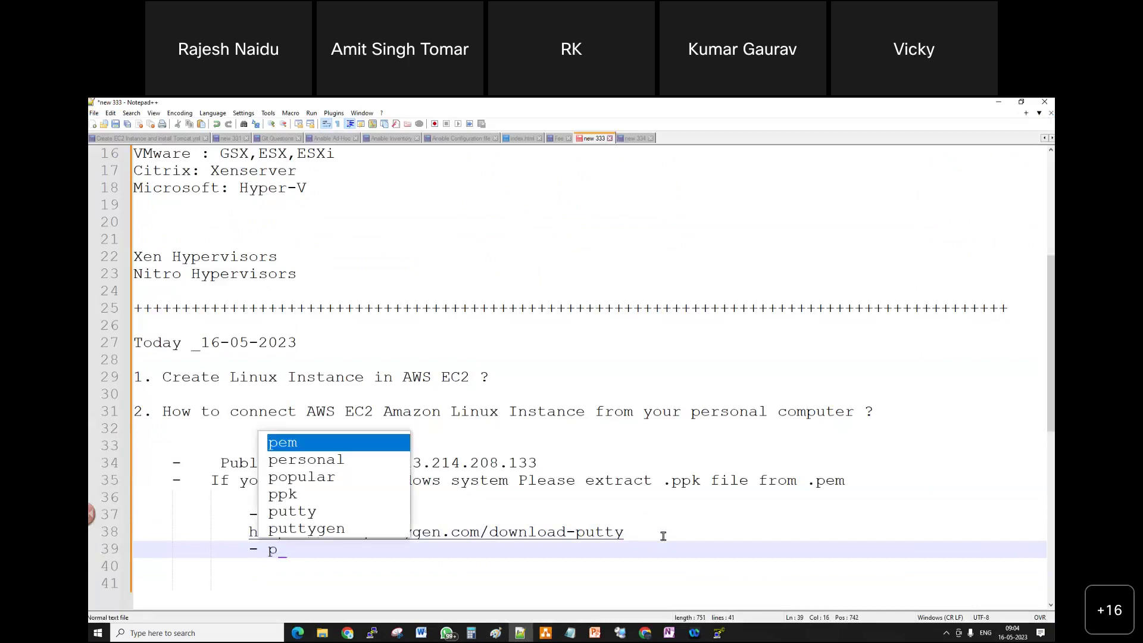
{"action": "type", "text": "utty.exe"}
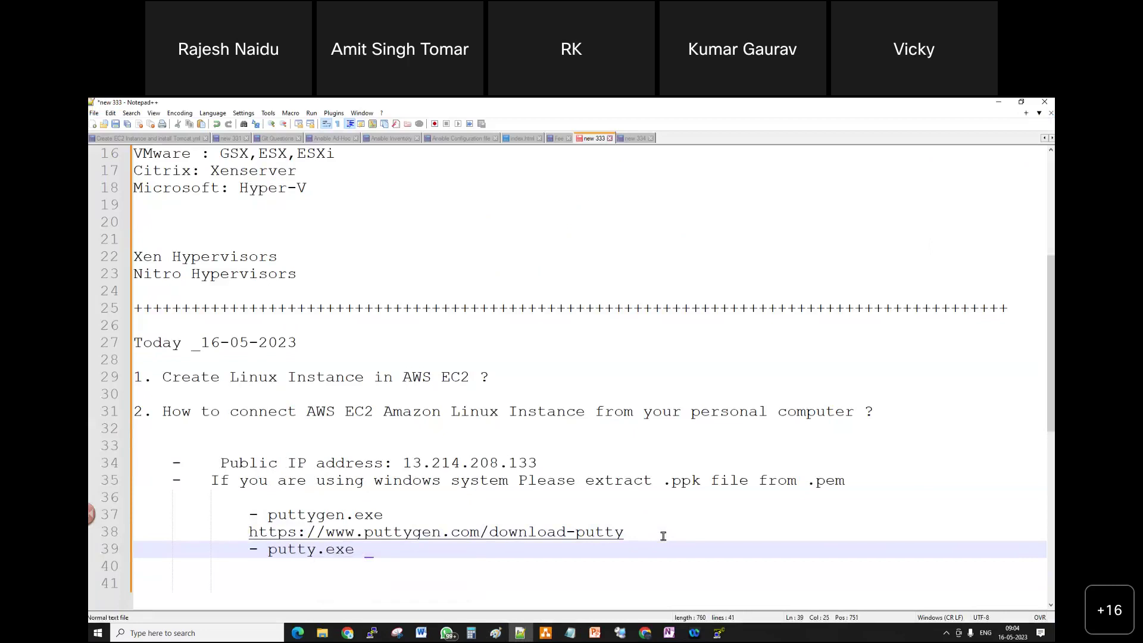
{"action": "key", "text": "Return"}
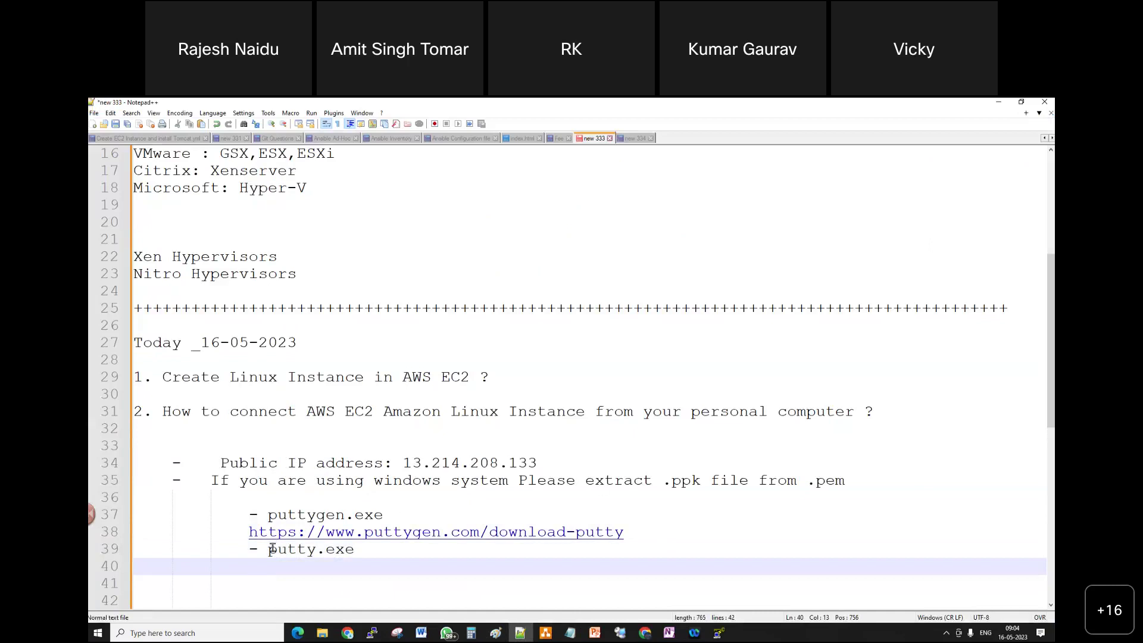
{"action": "left_click", "coordinate": [643, 635]}
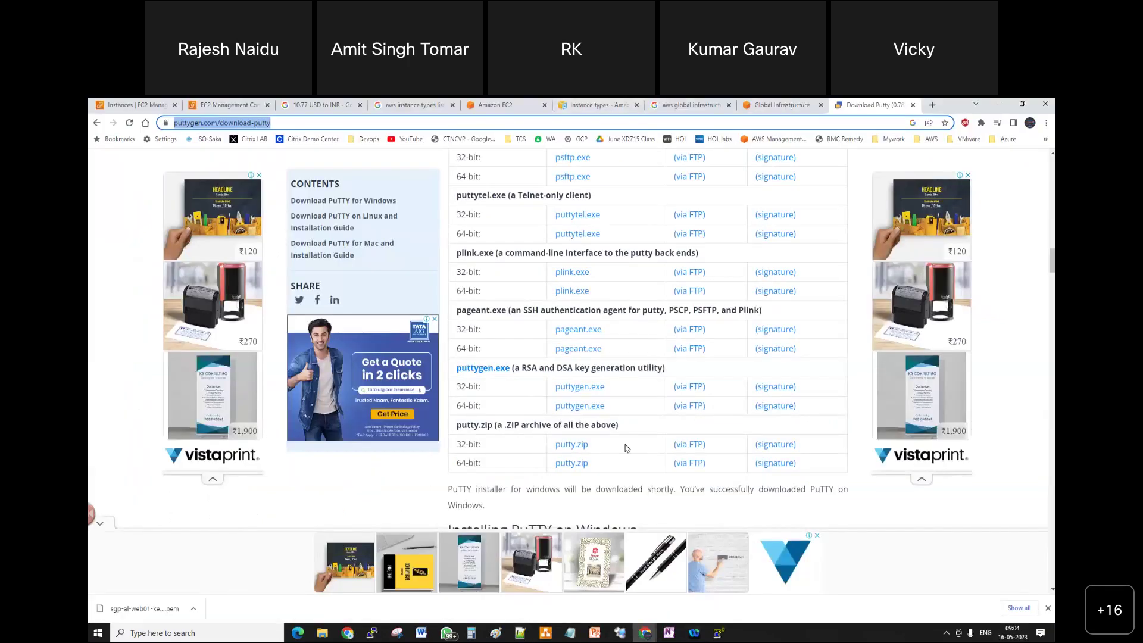
{"action": "scroll", "coordinate": [625, 449], "scroll_direction": "up", "scroll_amount": 5}
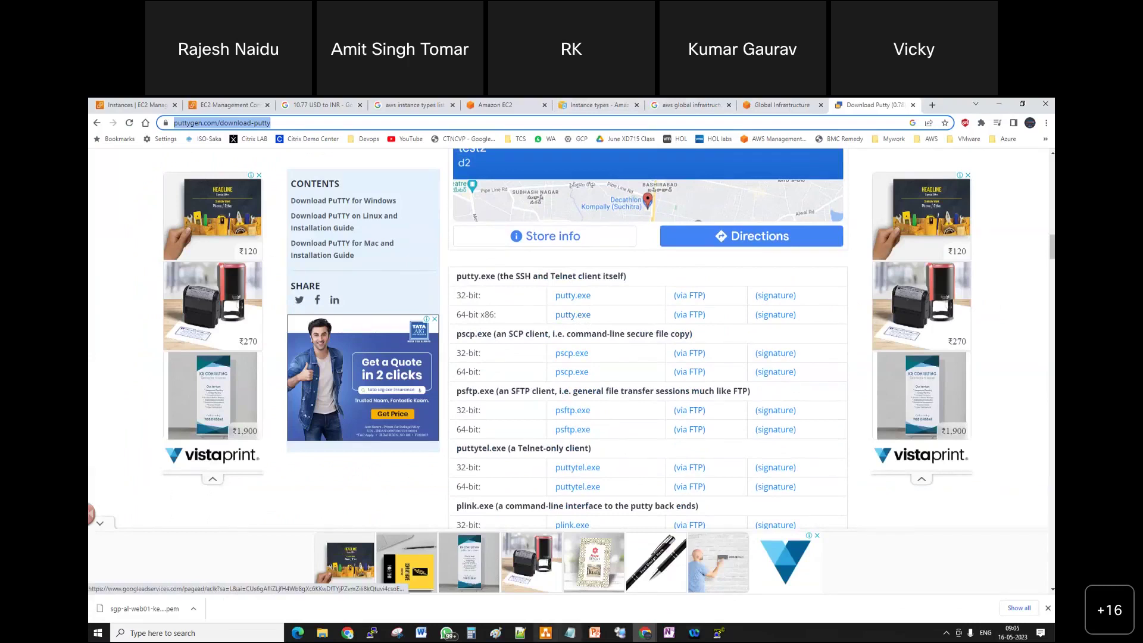
{"action": "key", "text": "alt+Tab"}
{"action": "left_click_drag", "start_coordinate": [624, 532], "coordinate": [249, 532]}
{"action": "key", "text": "ctrl+c"}
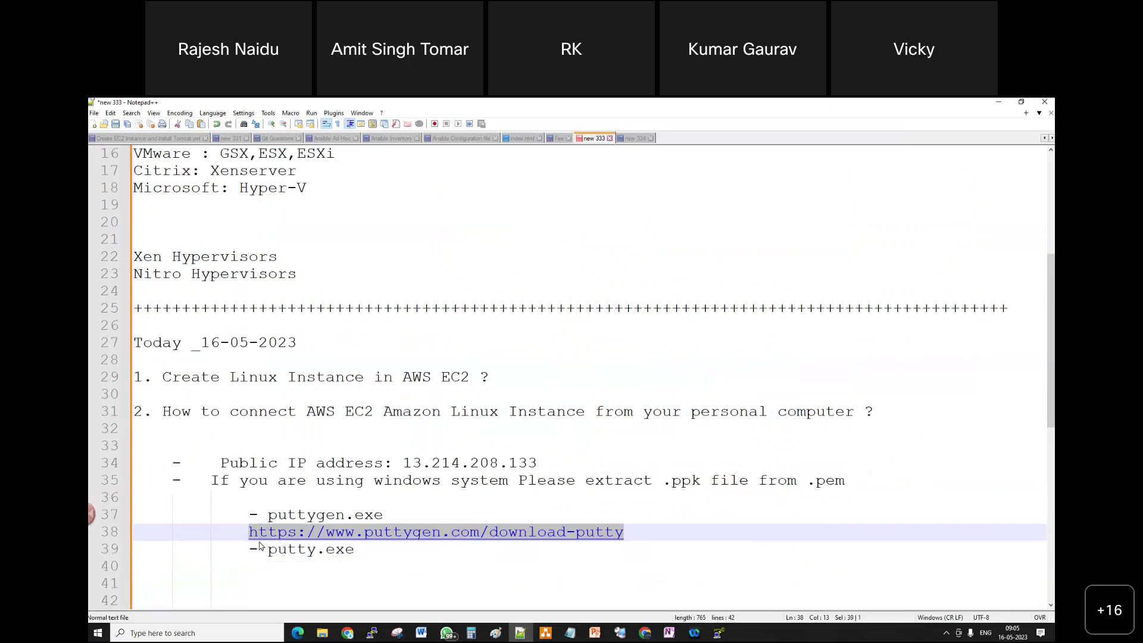
{"action": "left_click", "coordinate": [389, 552]}
{"action": "key", "text": "Return"}
{"action": "key", "text": "ctrl+v"}
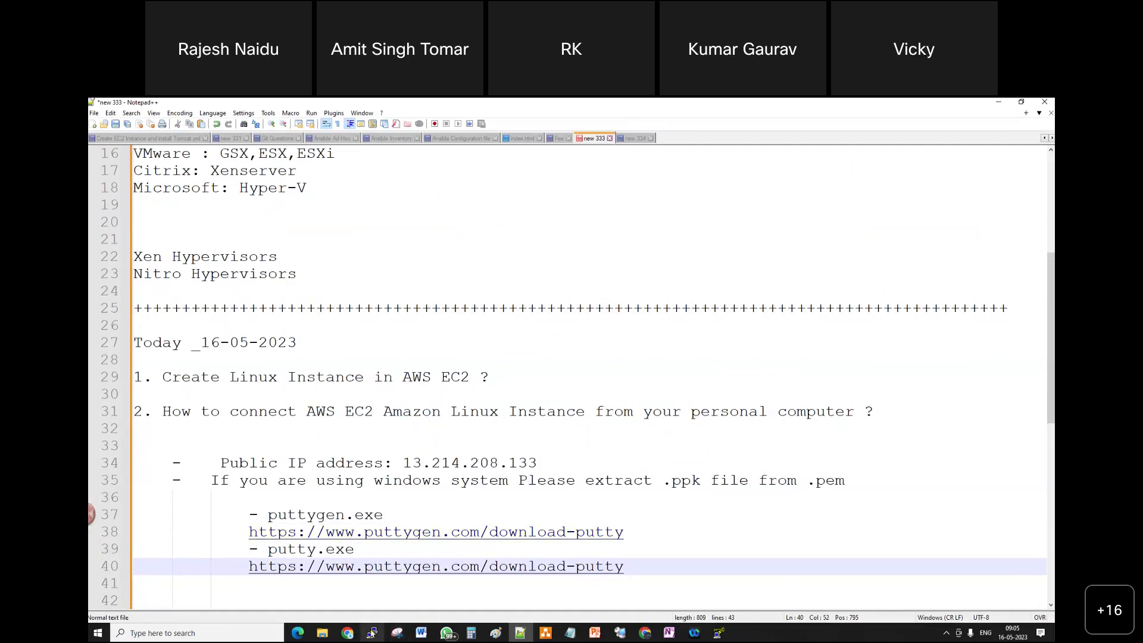
Find putty.exe among the Windows programs, launch it, and move its configuration window clear of the notes' public IP address
{"action": "left_click", "coordinate": [100, 634]}
{"action": "type", "text": "p"}
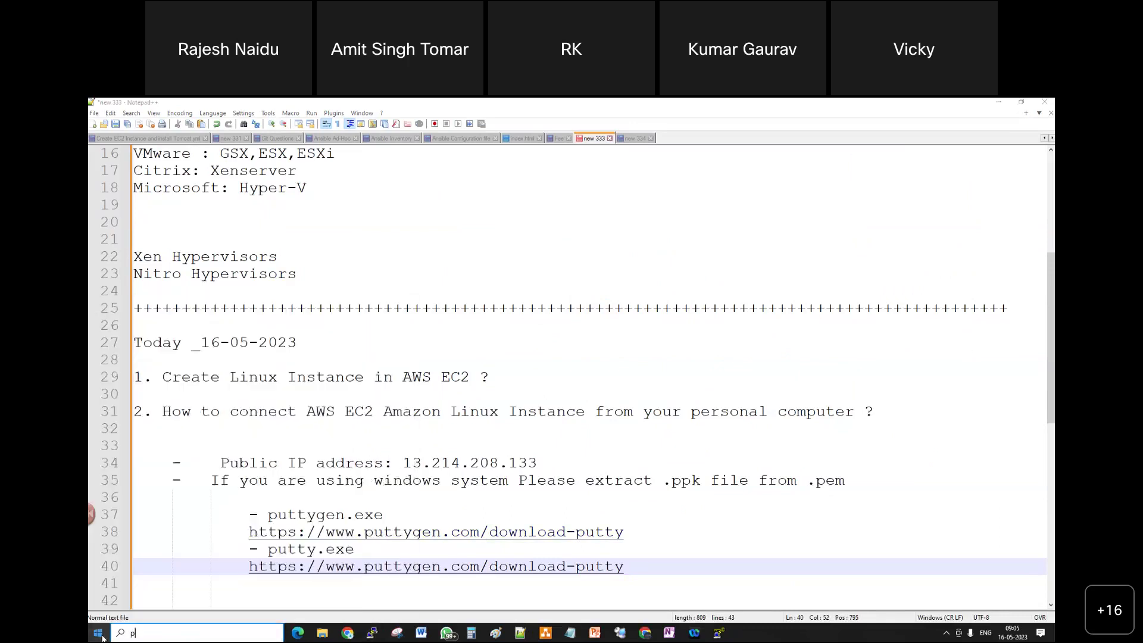
{"action": "type", "text": "utty"}
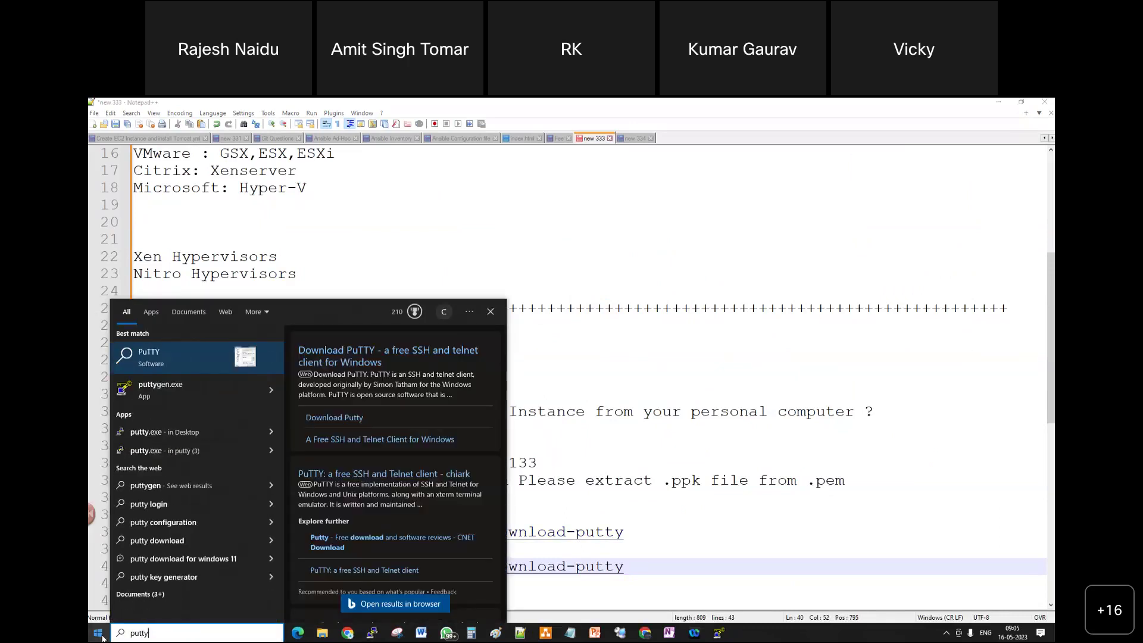
{"action": "type", "text": ".exe"}
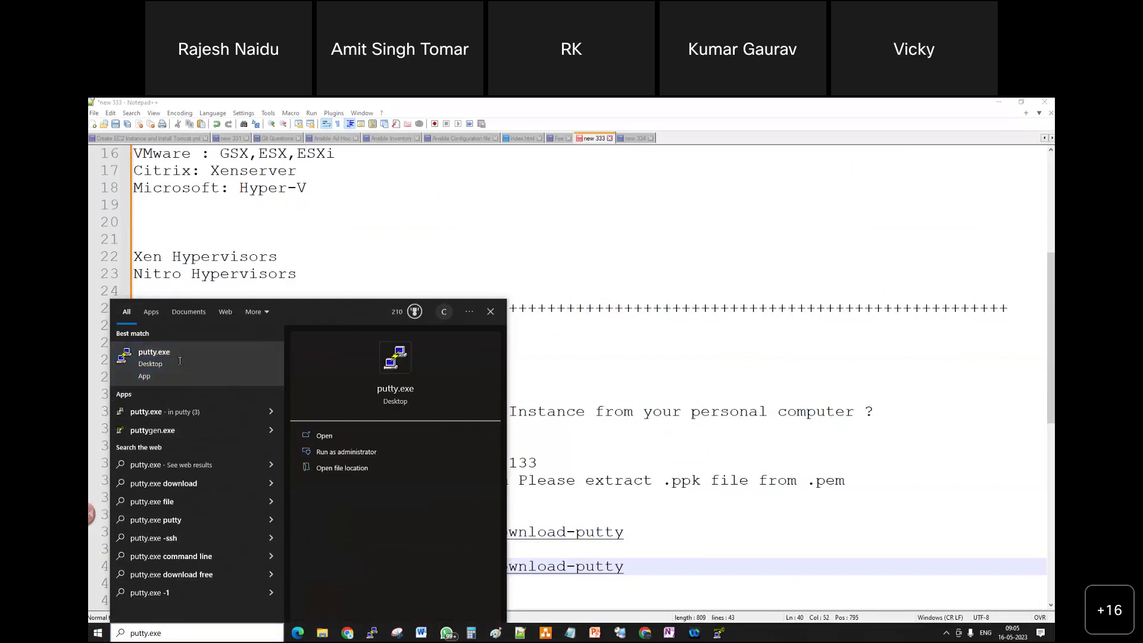
{"action": "left_click", "coordinate": [180, 361]}
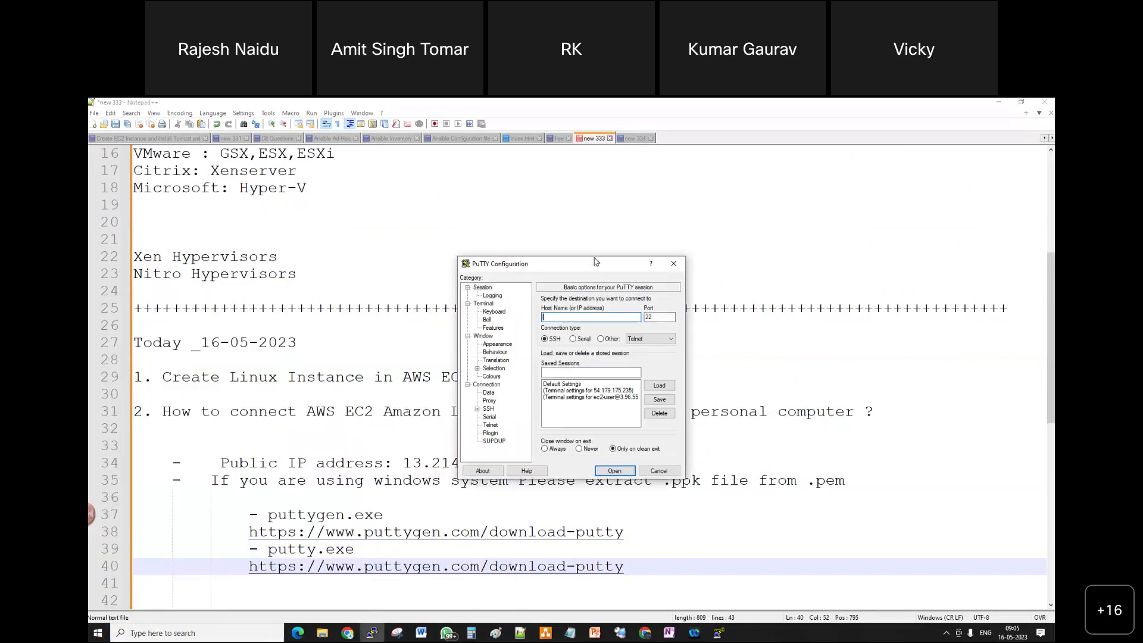
{"action": "left_click_drag", "start_coordinate": [595, 262], "coordinate": [622, 233]}
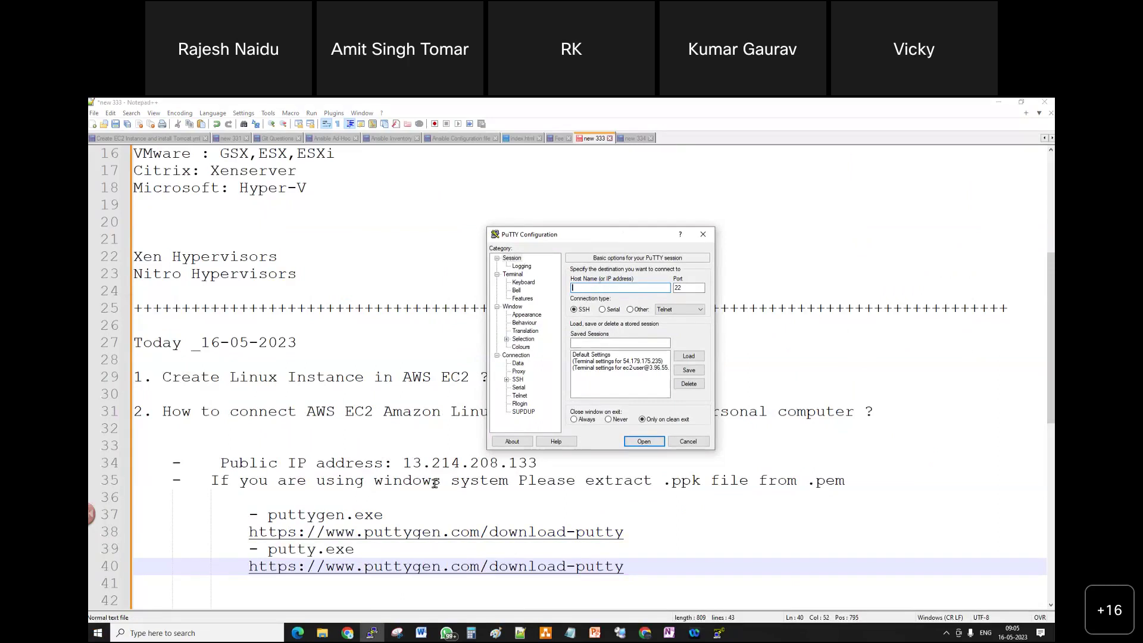
Close PuTTY Key Generator and enter the public IP address from the notes, 13.214.208.133, as the PuTTY session's host name
{"action": "left_click_drag", "start_coordinate": [404, 462], "coordinate": [537, 462]}
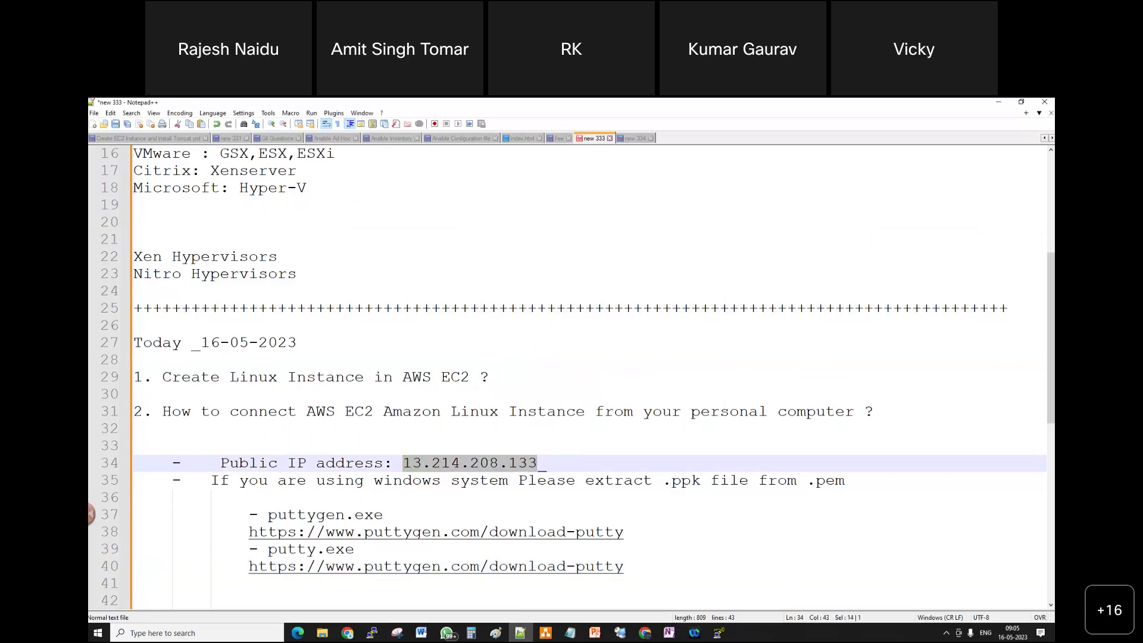
{"action": "left_click", "coordinate": [718, 633]}
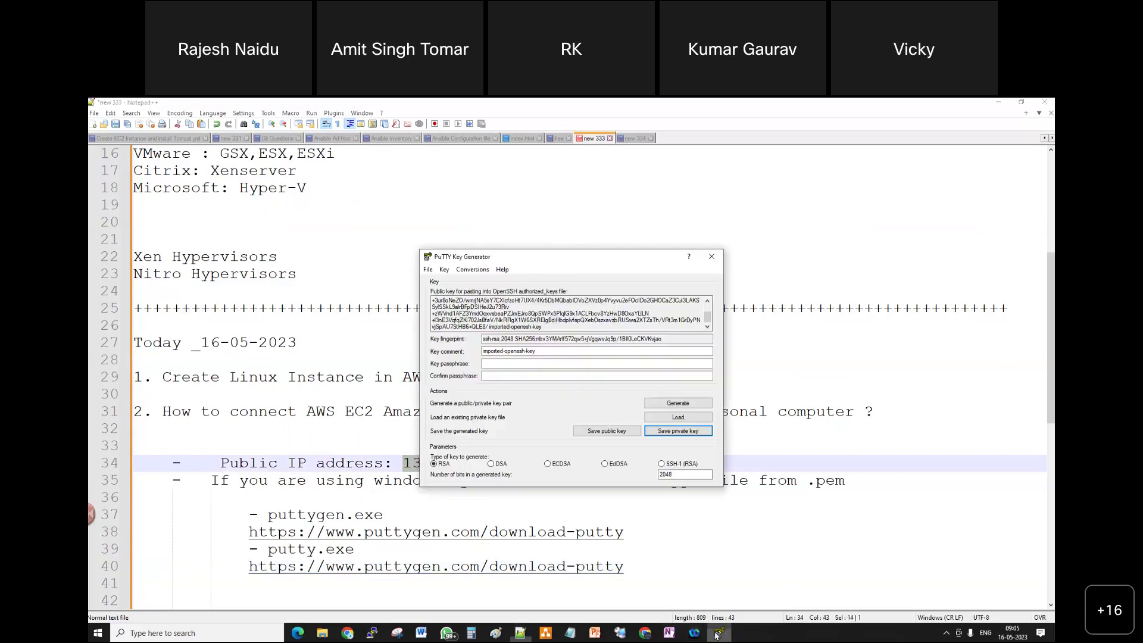
{"action": "left_click", "coordinate": [711, 256]}
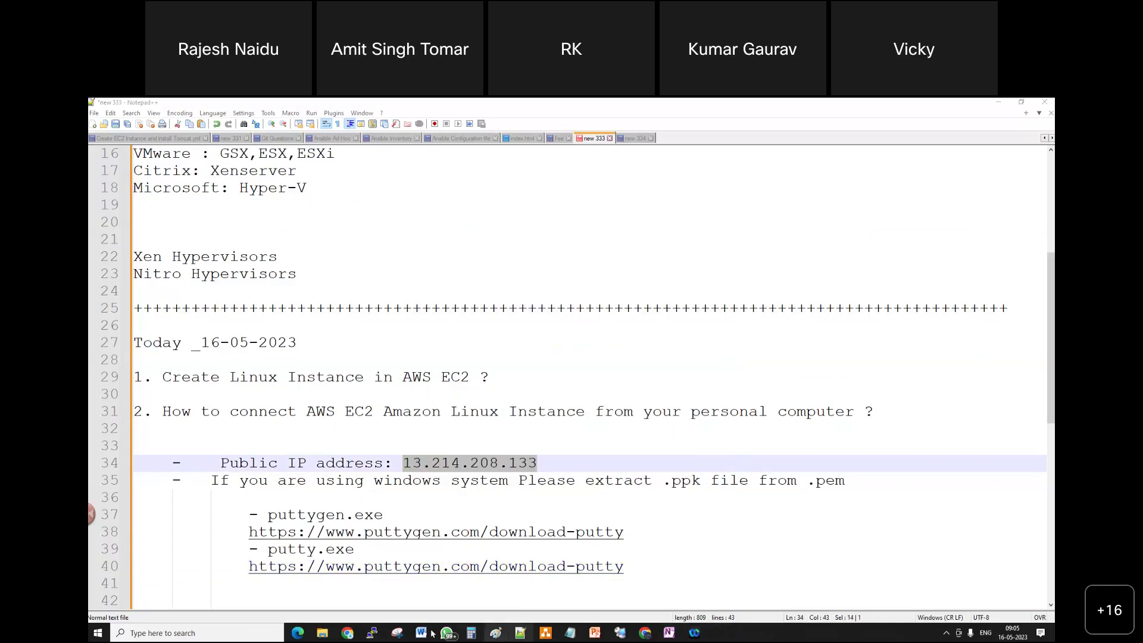
{"action": "left_click", "coordinate": [375, 632]}
{"action": "type", "text": "13.214.208.133"}
{"action": "double_click", "coordinate": [694, 286]}
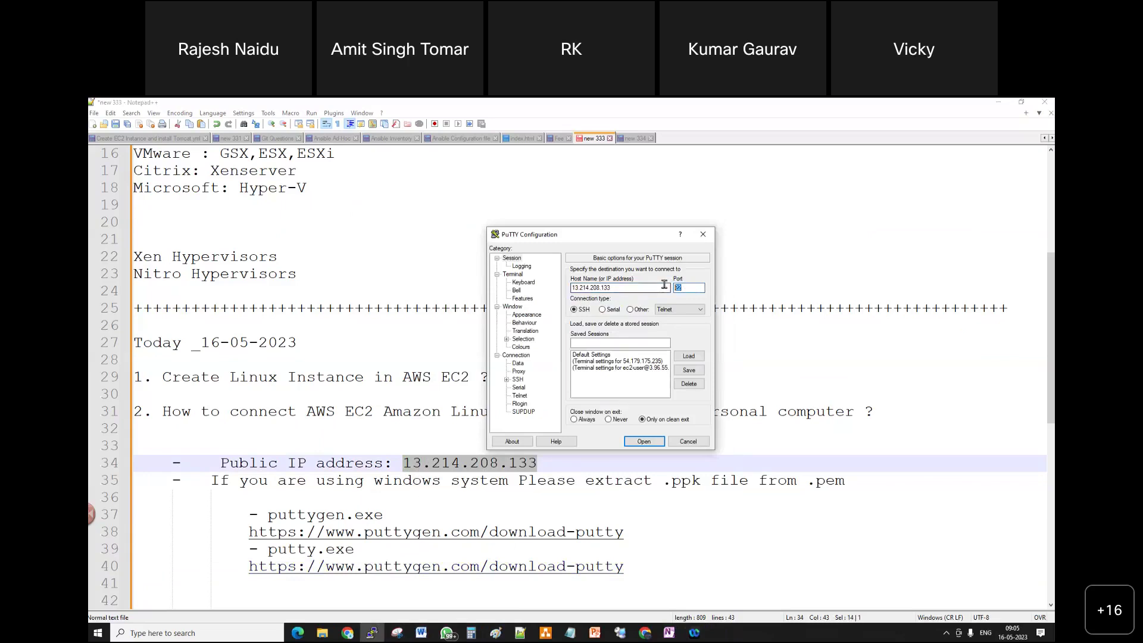
In the SSH authentication credentials settings, choose sgp-al-web01-keypair.ppk from the SGP folder as the private key file
{"action": "left_click", "coordinate": [507, 379]}
{"action": "left_click", "coordinate": [527, 387]}
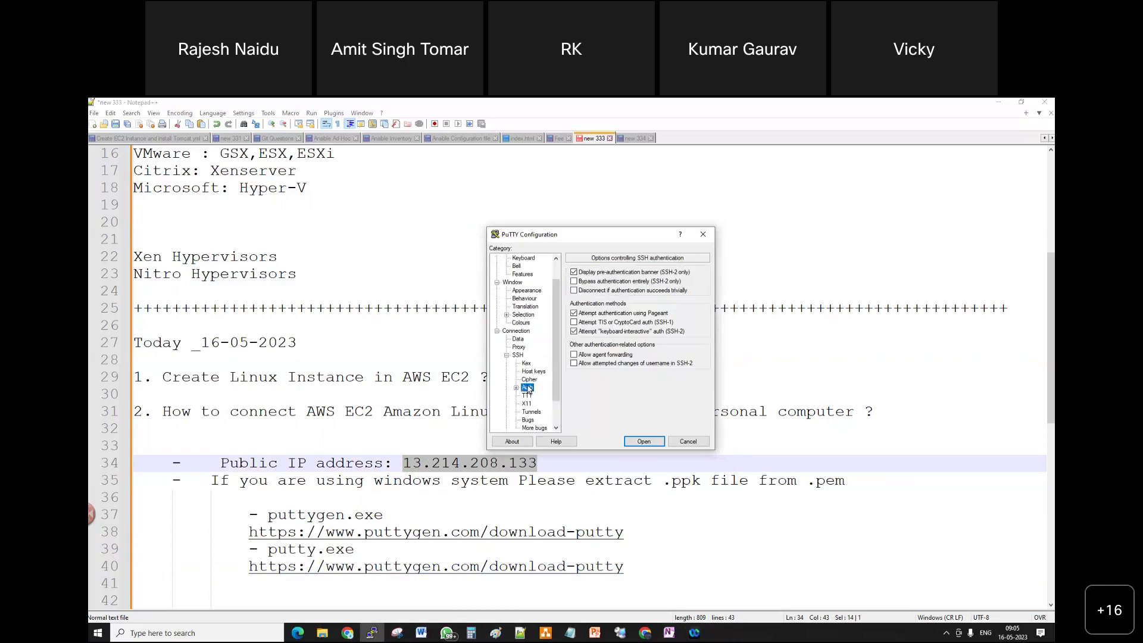
{"action": "left_click", "coordinate": [516, 388]}
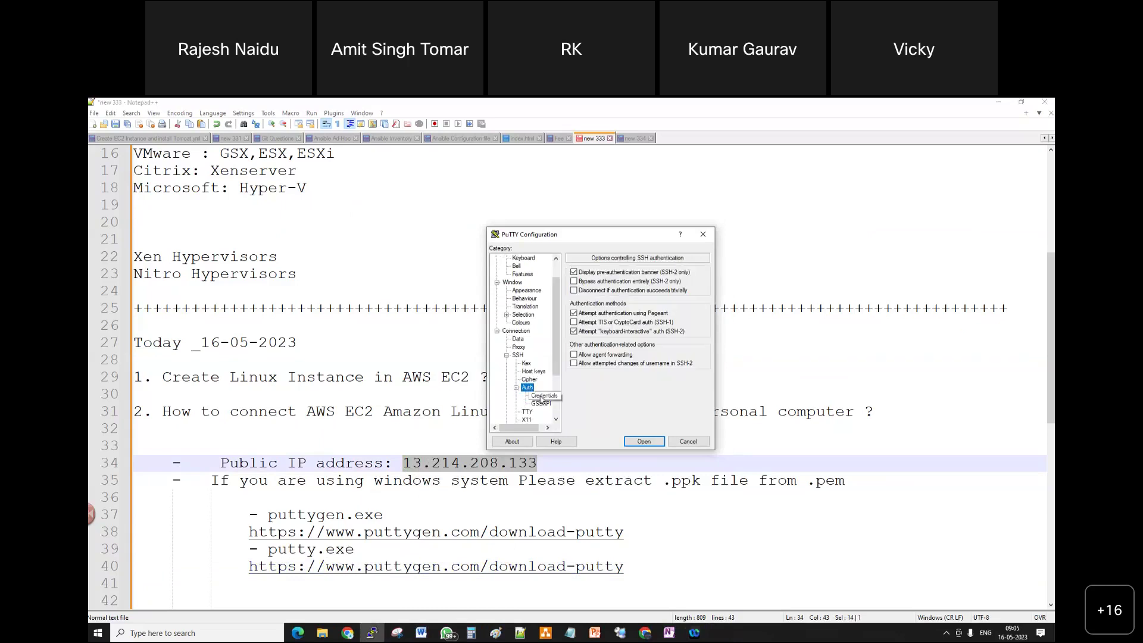
{"action": "left_click", "coordinate": [541, 397]}
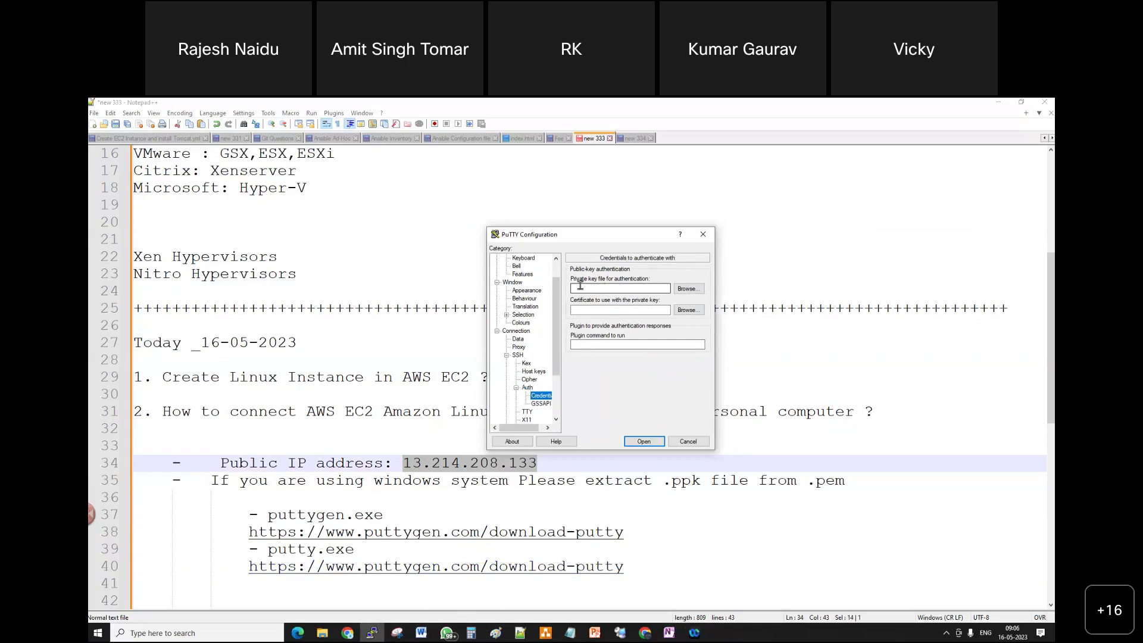
{"action": "left_click", "coordinate": [683, 290]}
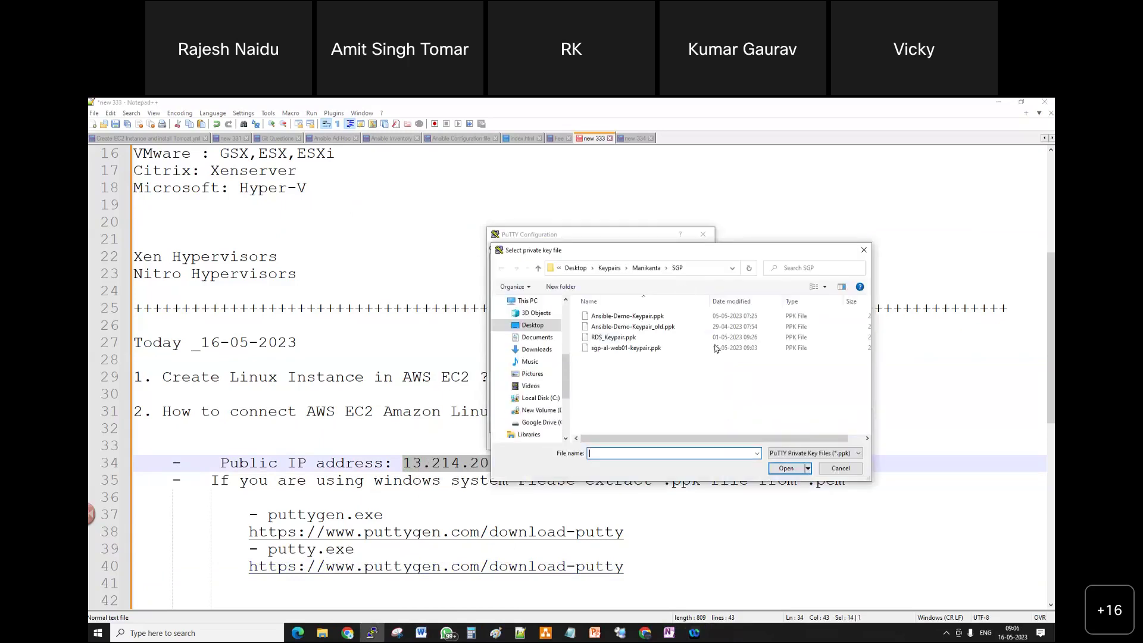
{"action": "left_click", "coordinate": [670, 349]}
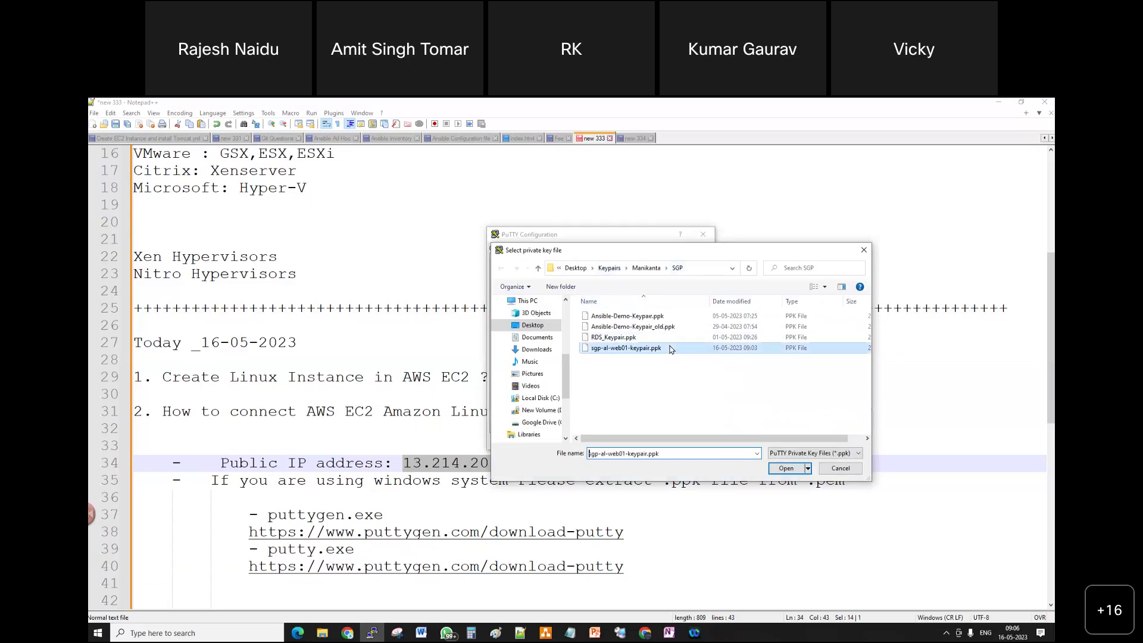
{"action": "left_click", "coordinate": [785, 469]}
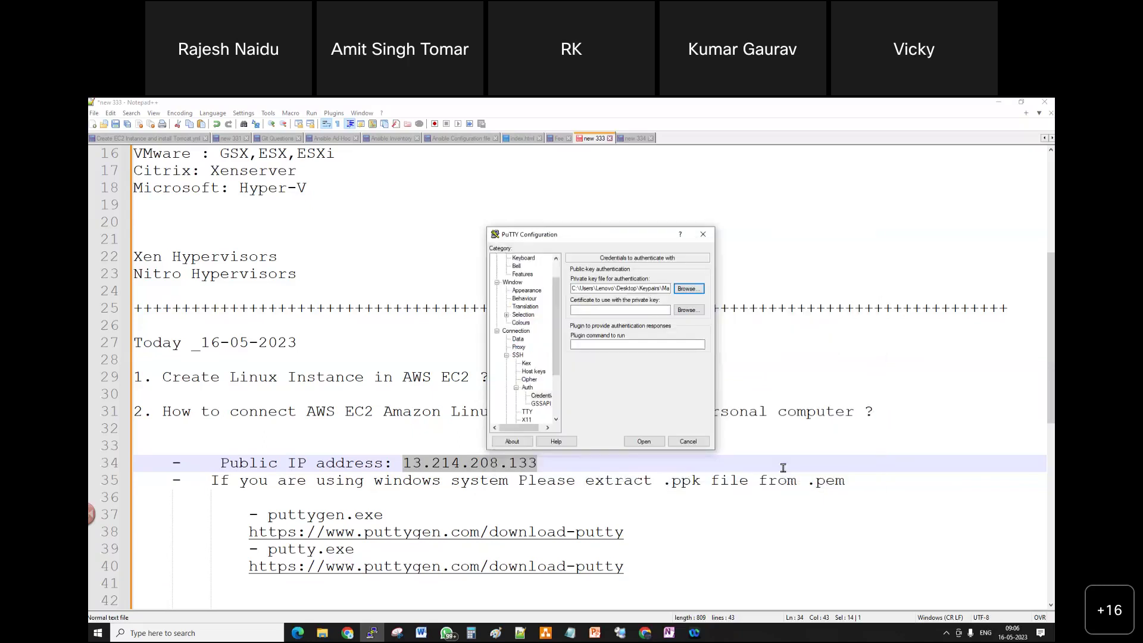
Open the configured SSH session to 13.214.208.133 and accept the server's host key into PuTTY's cache
{"action": "left_click", "coordinate": [647, 443]}
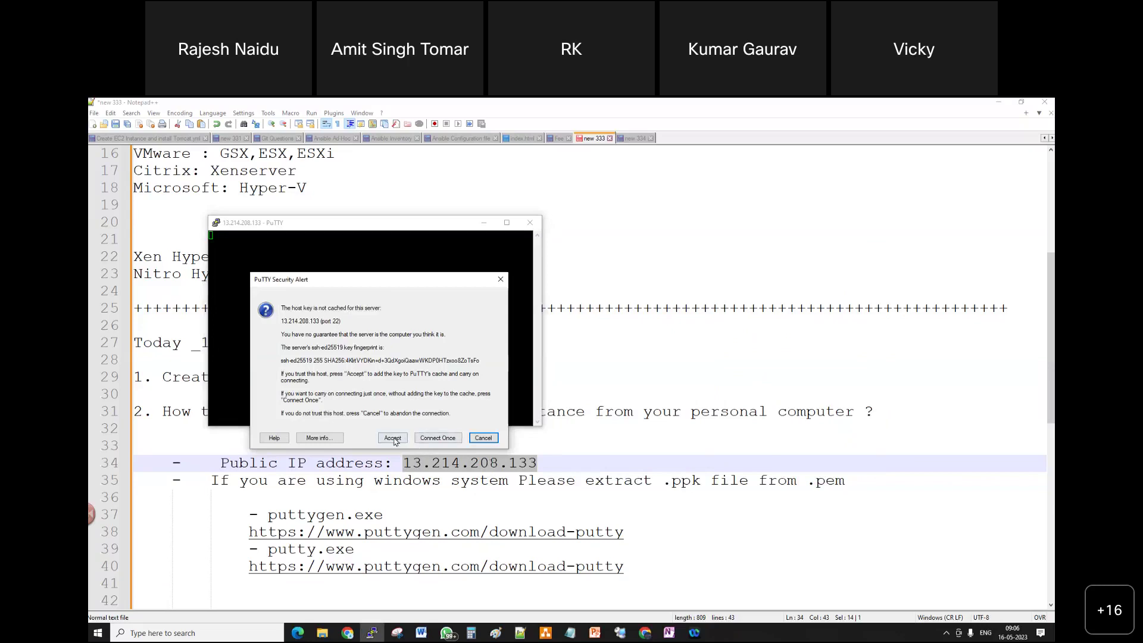
{"action": "left_click", "coordinate": [393, 439]}
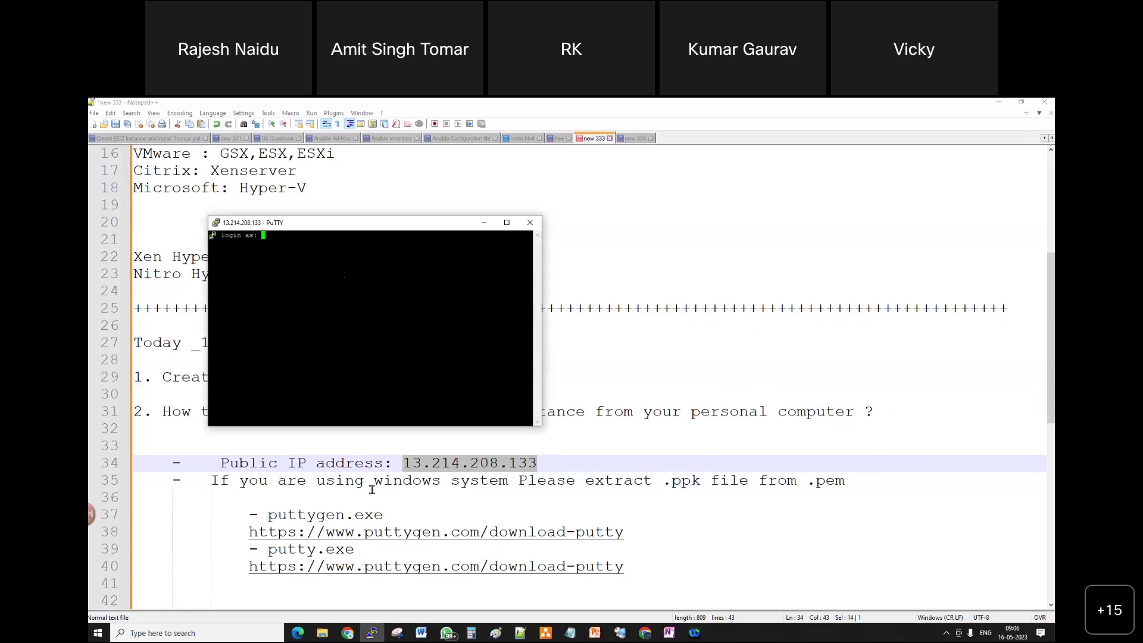
Look up the login name in SGP-AL-WEB01's SSH client connection instructions in the browser, and log in to the PuTTY session as ec2-user
{"action": "left_click", "coordinate": [643, 633]}
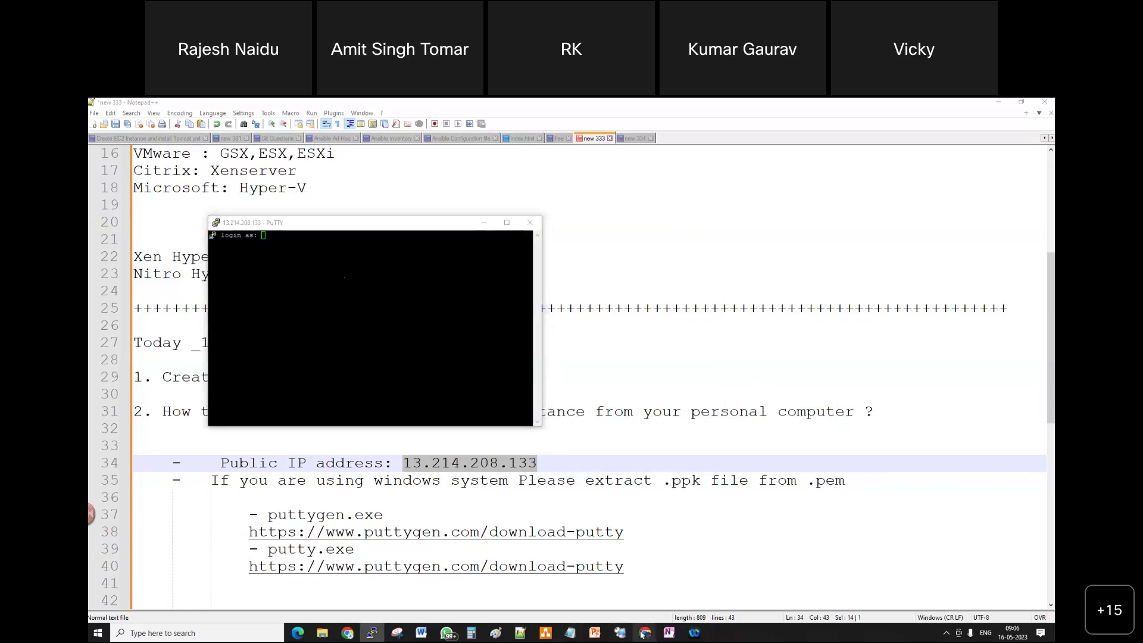
{"action": "left_click", "coordinate": [700, 591]}
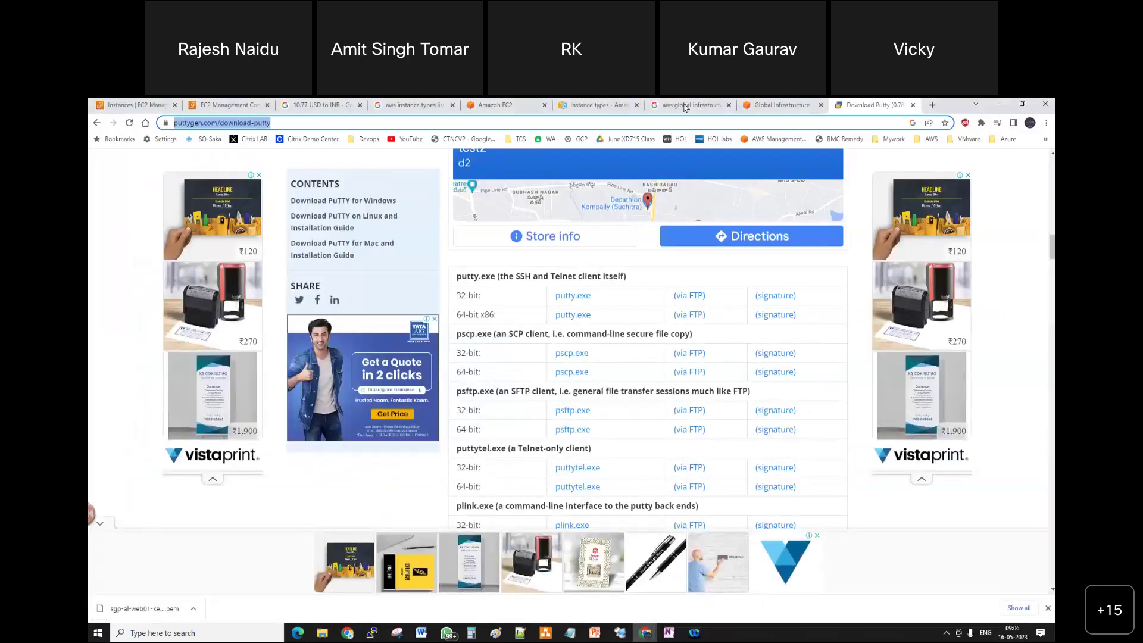
{"action": "left_click", "coordinate": [145, 106]}
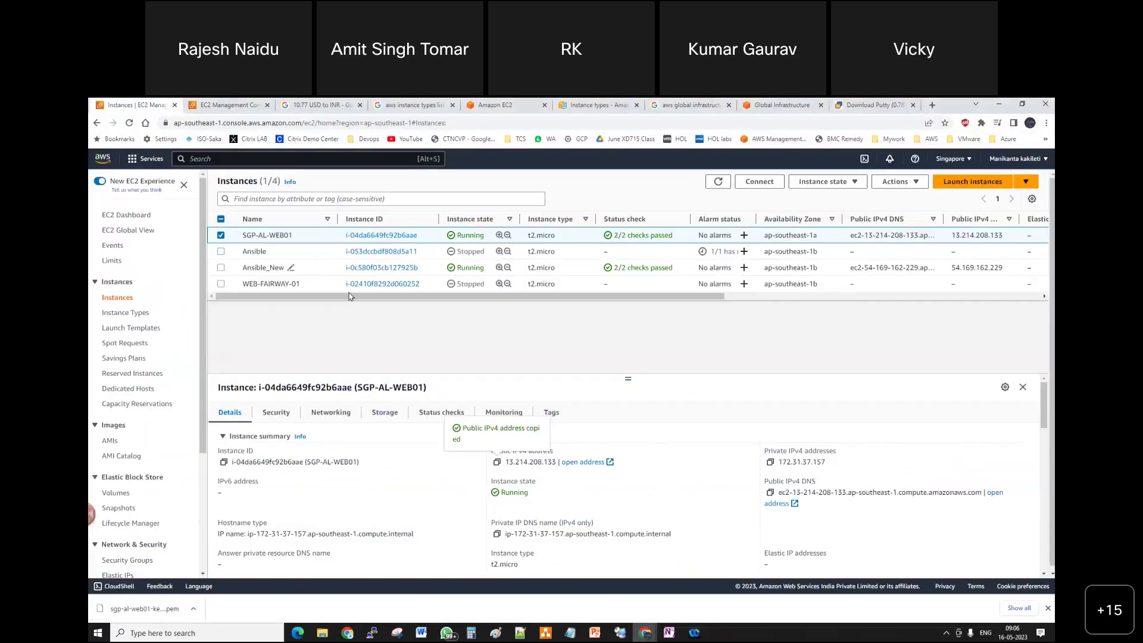
{"action": "right_click", "coordinate": [313, 240]}
{"action": "left_click", "coordinate": [350, 294]}
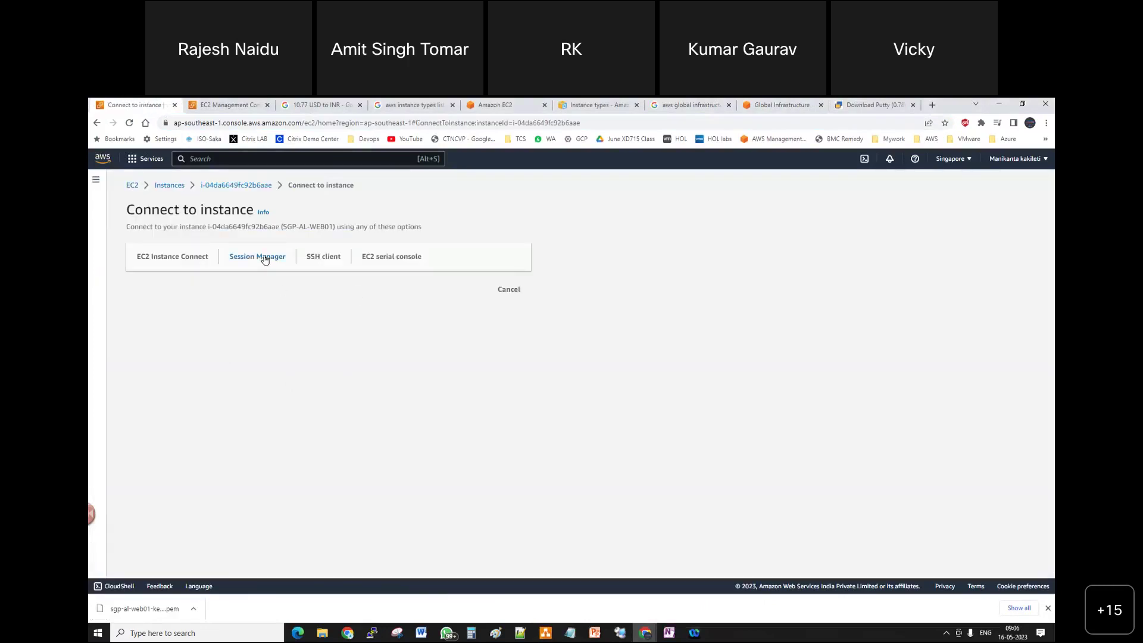
{"action": "left_click", "coordinate": [339, 255]}
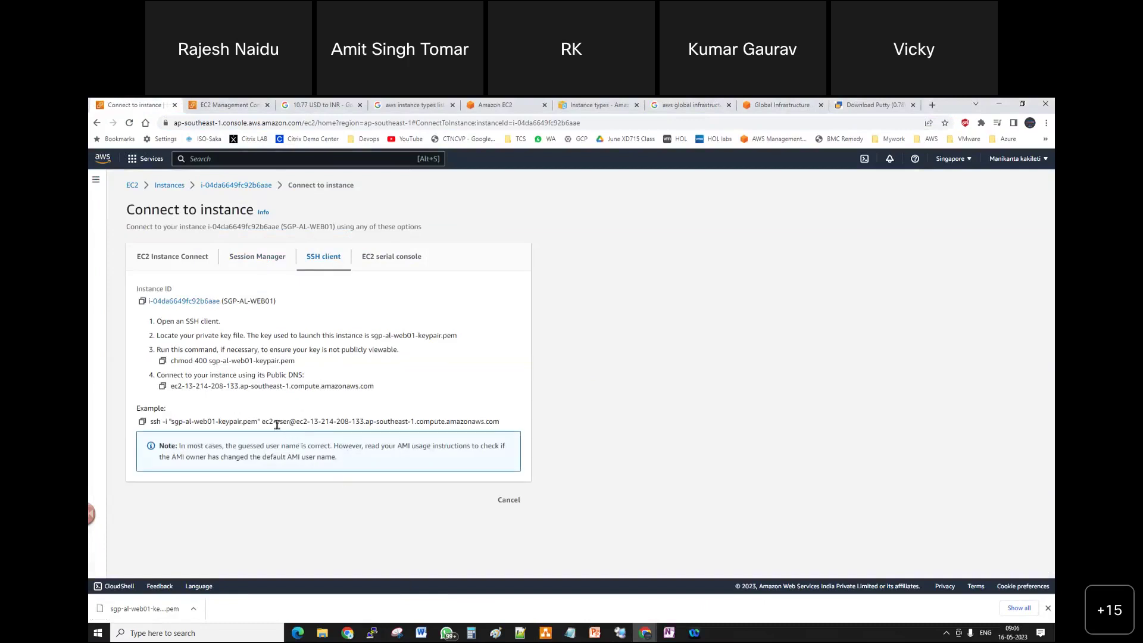
{"action": "left_click_drag", "start_coordinate": [265, 421], "coordinate": [289, 421]}
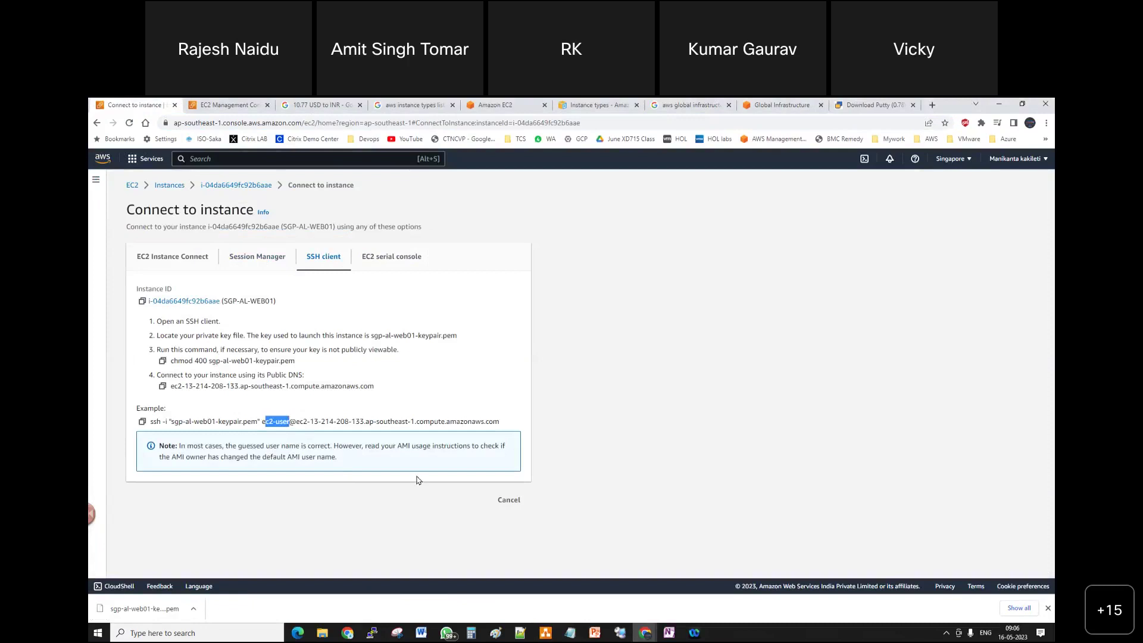
{"action": "left_click", "coordinate": [373, 632]}
{"action": "type", "text": "ec2-user"}
{"action": "key", "text": "Return"}
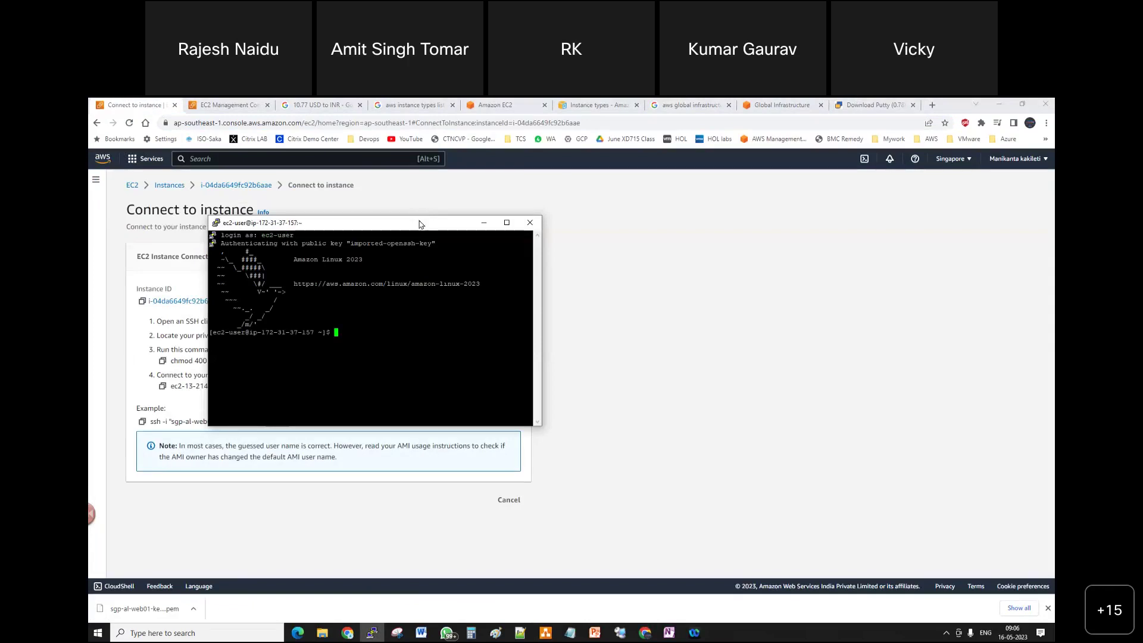
Move and enlarge the terminal window, and highlight the Amazon Linux 2023 line in the login banner
{"action": "left_click_drag", "start_coordinate": [419, 223], "coordinate": [588, 261]}
{"action": "left_click_drag", "start_coordinate": [713, 376], "coordinate": [882, 382]}
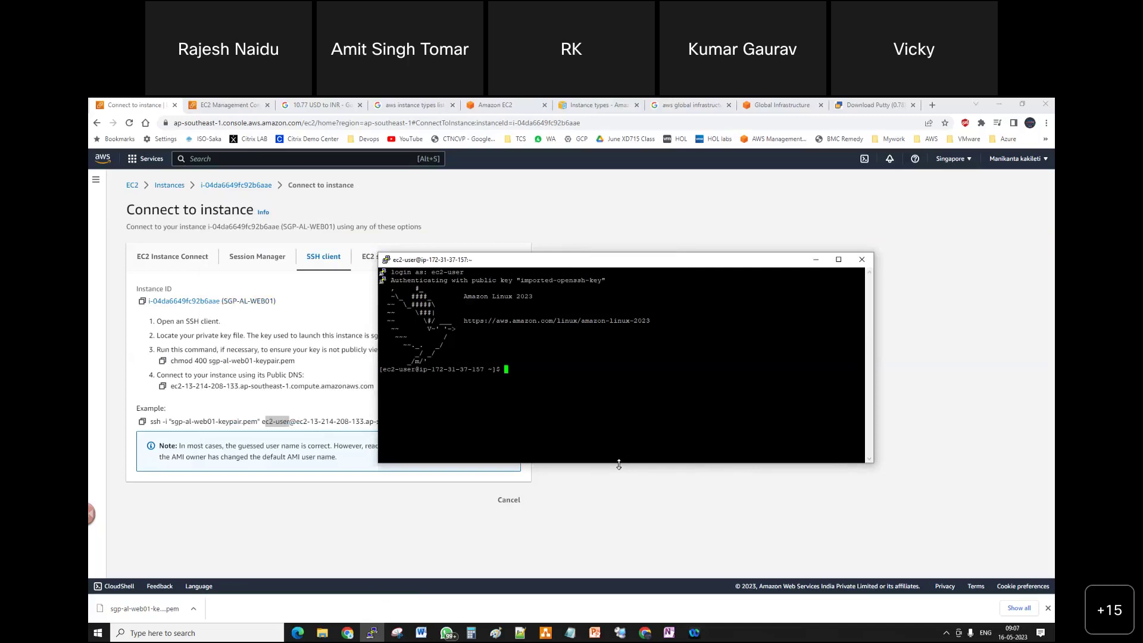
{"action": "left_click_drag", "start_coordinate": [619, 464], "coordinate": [619, 561]}
{"action": "left_click_drag", "start_coordinate": [459, 293], "coordinate": [714, 296]}
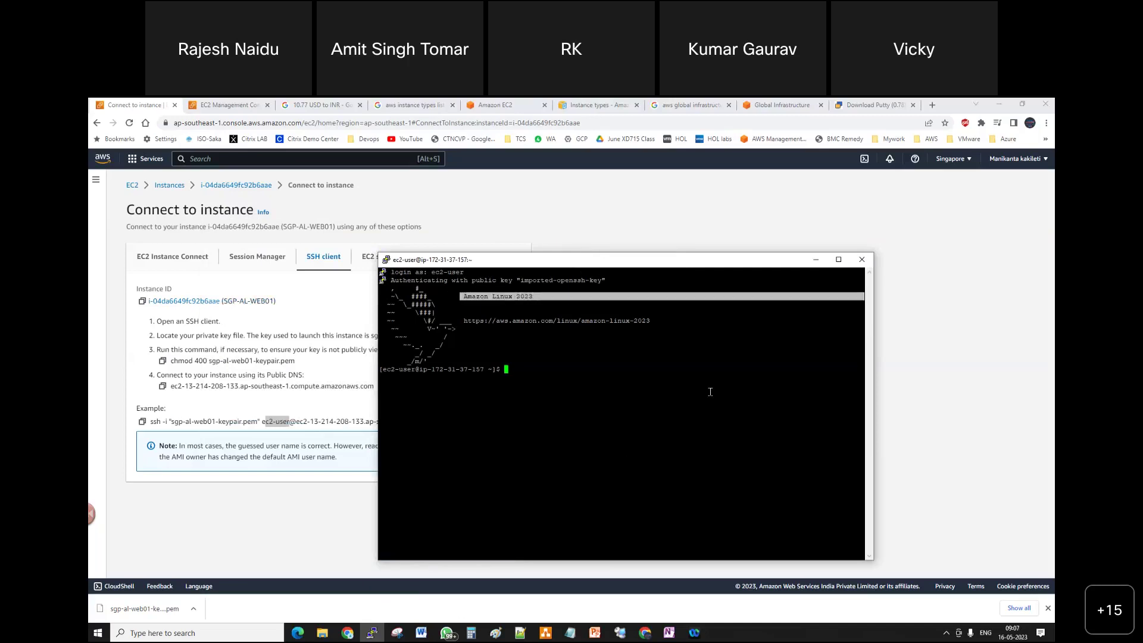
{"action": "left_click", "coordinate": [581, 378]}
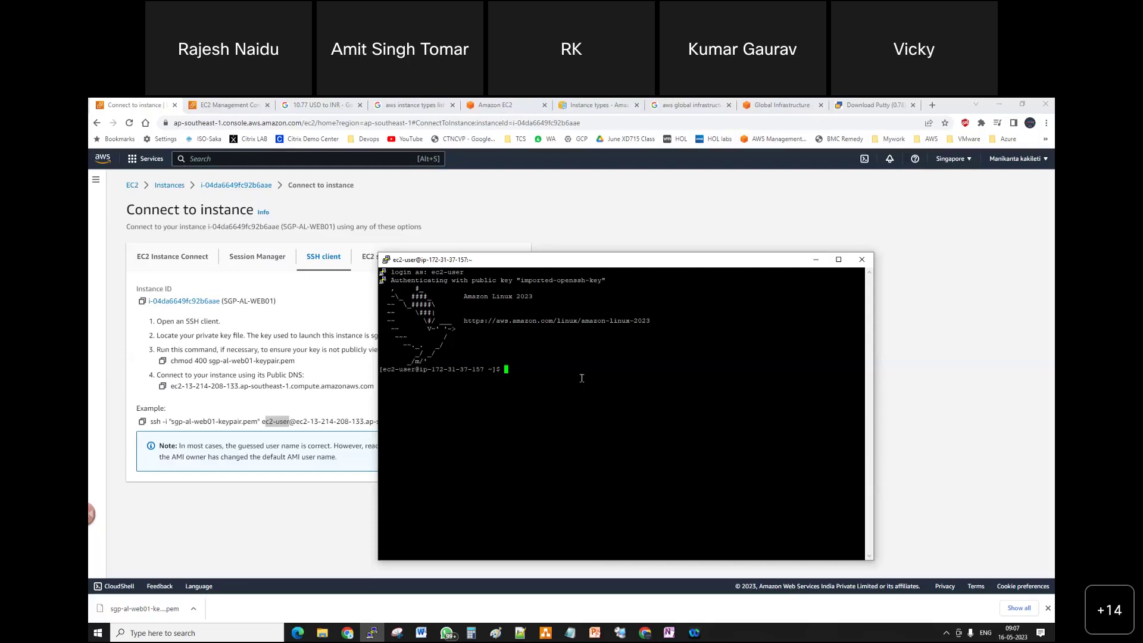
Close the PuTTY terminal session and confirm the exit
{"action": "left_click", "coordinate": [862, 259]}
{"action": "left_click", "coordinate": [628, 401]}
{"action": "left_click", "coordinate": [851, 266]}
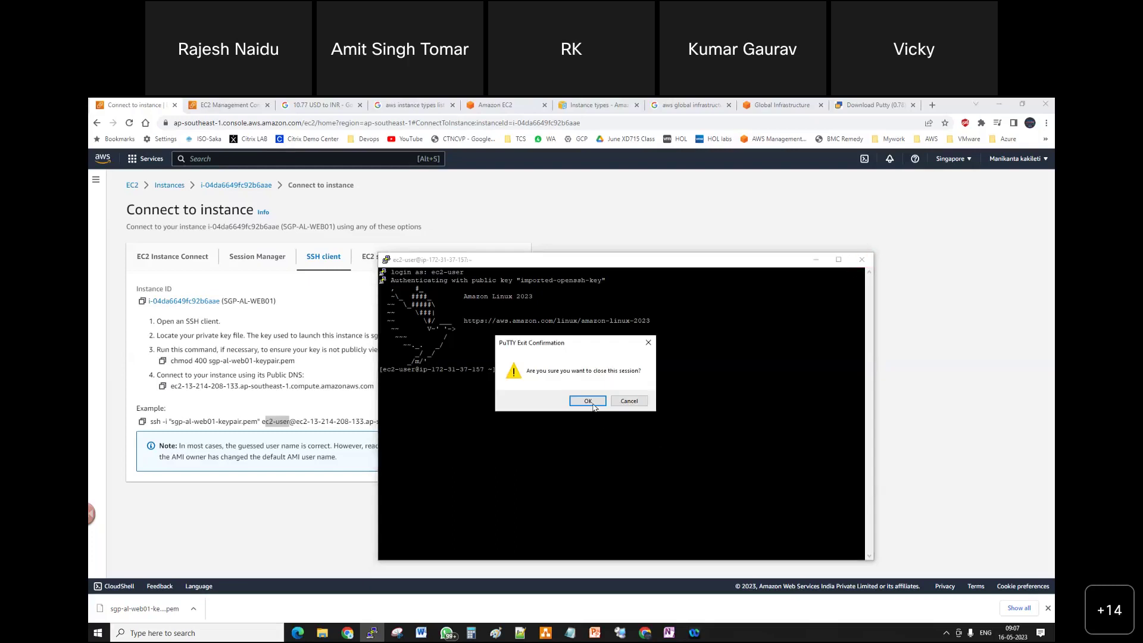
{"action": "key", "text": "Return"}
Search Windows for putty.exe and launch it for a fresh session configuration
{"action": "left_click", "coordinate": [102, 635]}
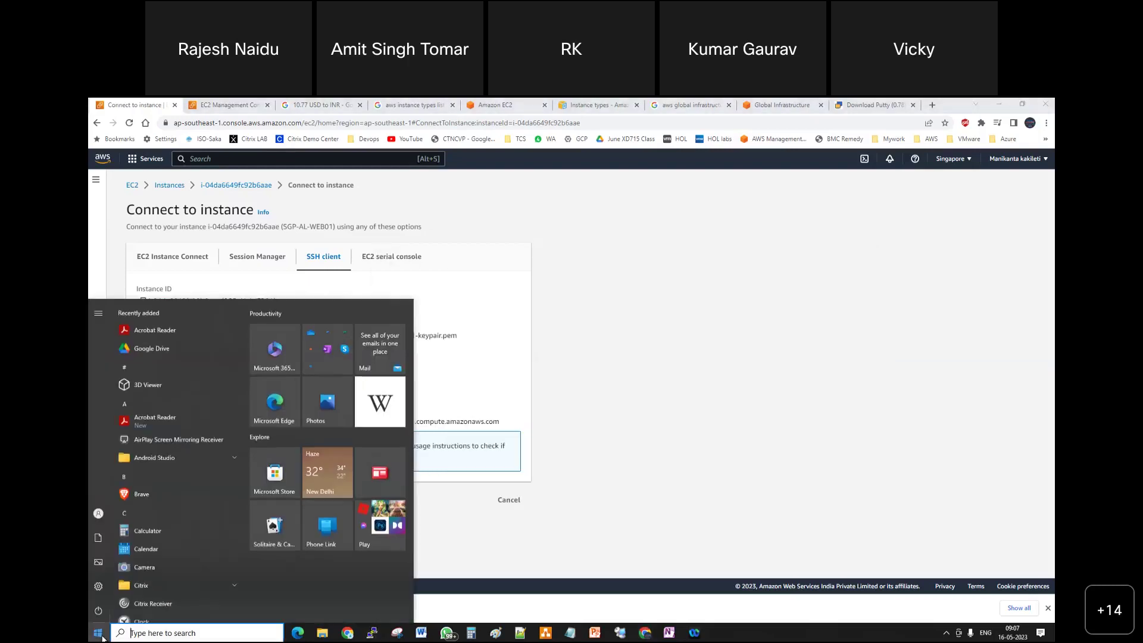
{"action": "type", "text": "putt"}
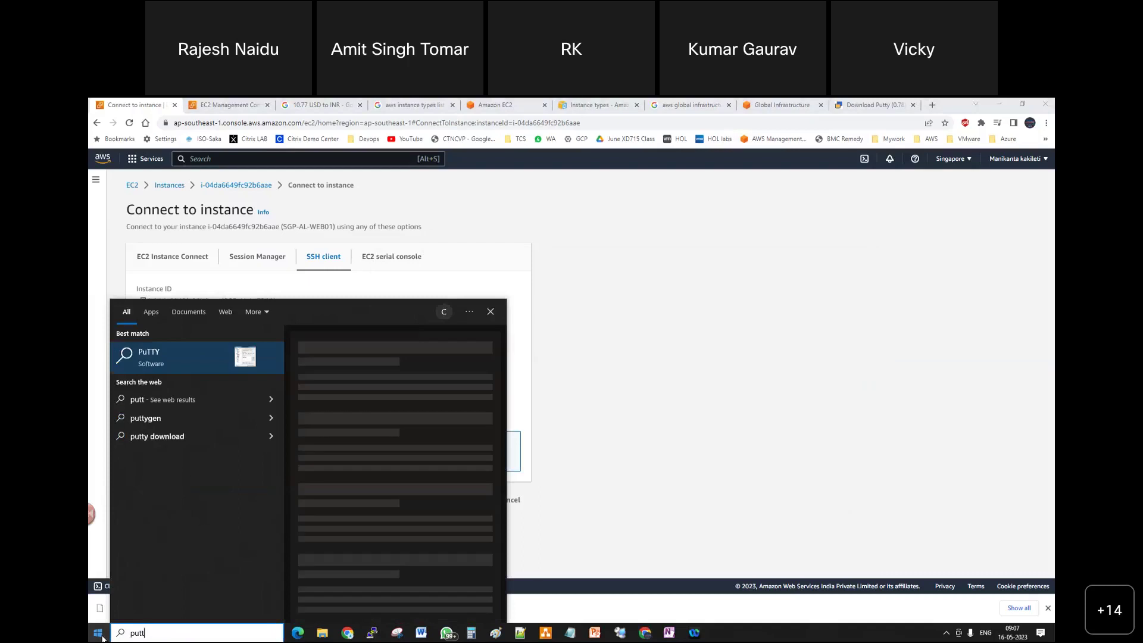
{"action": "type", "text": "y."}
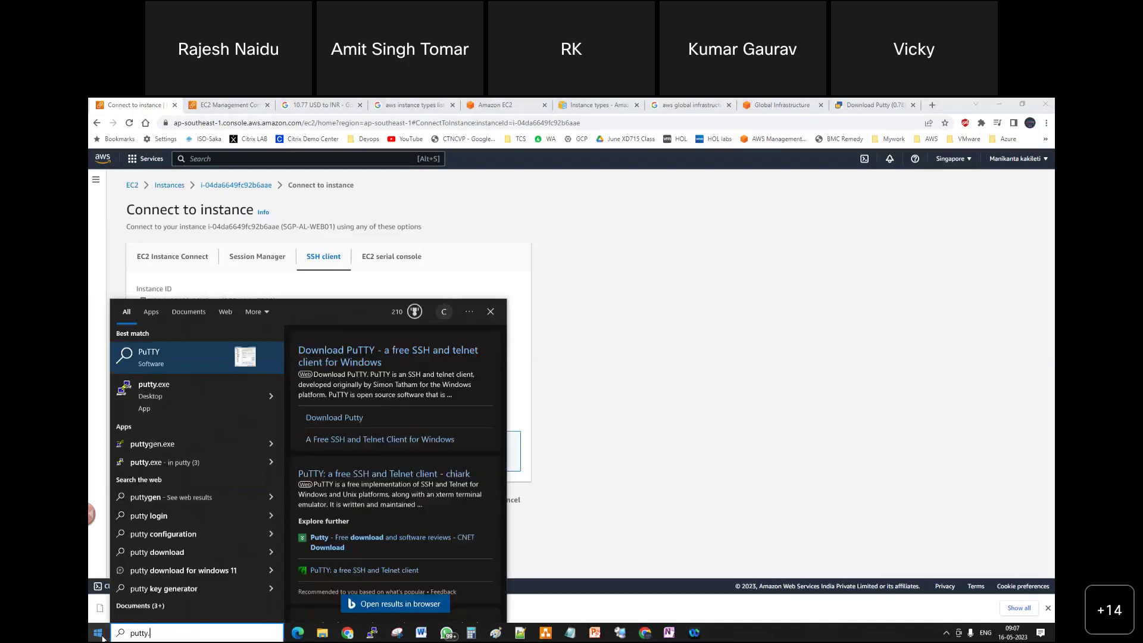
{"action": "type", "text": "exe"}
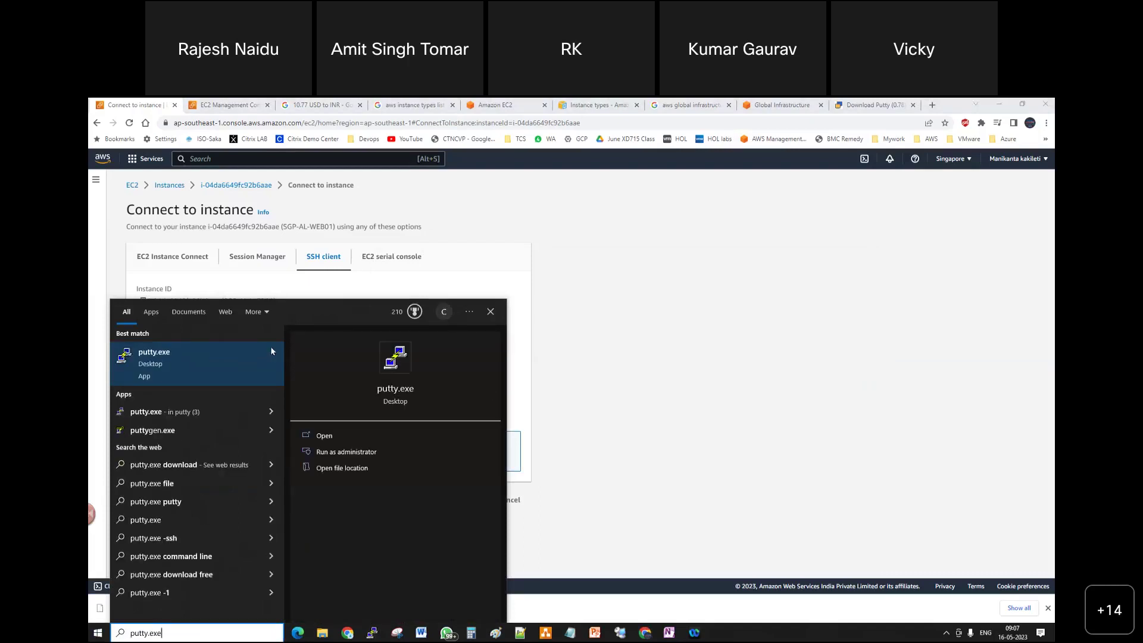
{"action": "left_click", "coordinate": [193, 355]}
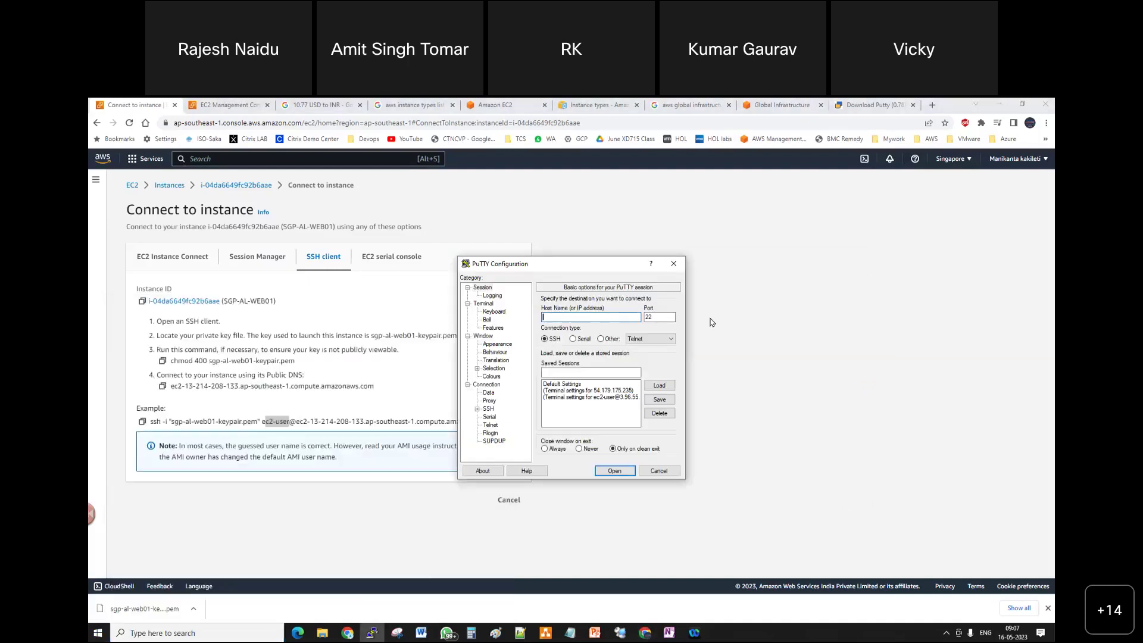
Copy the public IP address from the Notepad++ notes and enter 13.214.208.133 as the PuTTY host name, keeping port 22
{"action": "left_click", "coordinate": [522, 634]}
{"action": "right_click", "coordinate": [504, 465]}
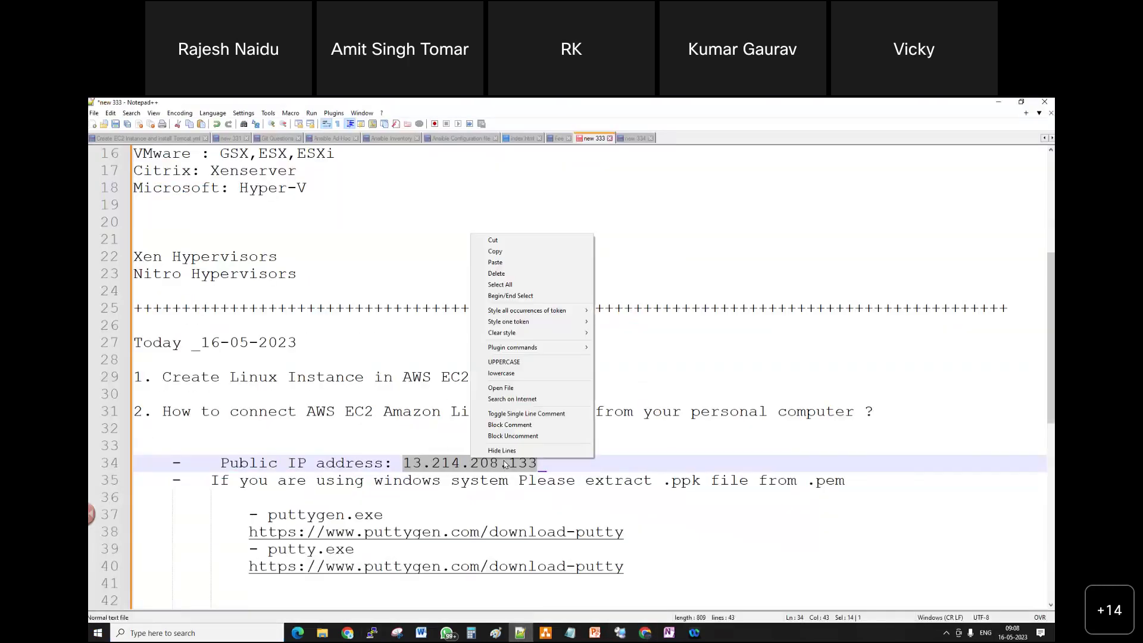
{"action": "left_click", "coordinate": [498, 251]}
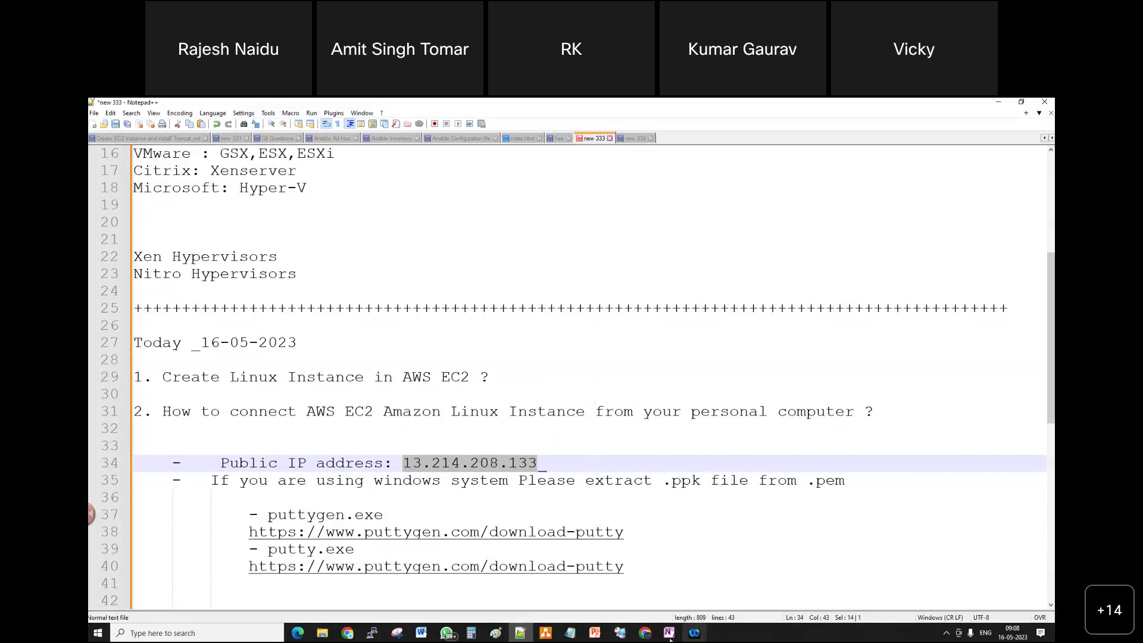
{"action": "left_click", "coordinate": [372, 633]}
{"action": "type", "text": "13.214.208.133"}
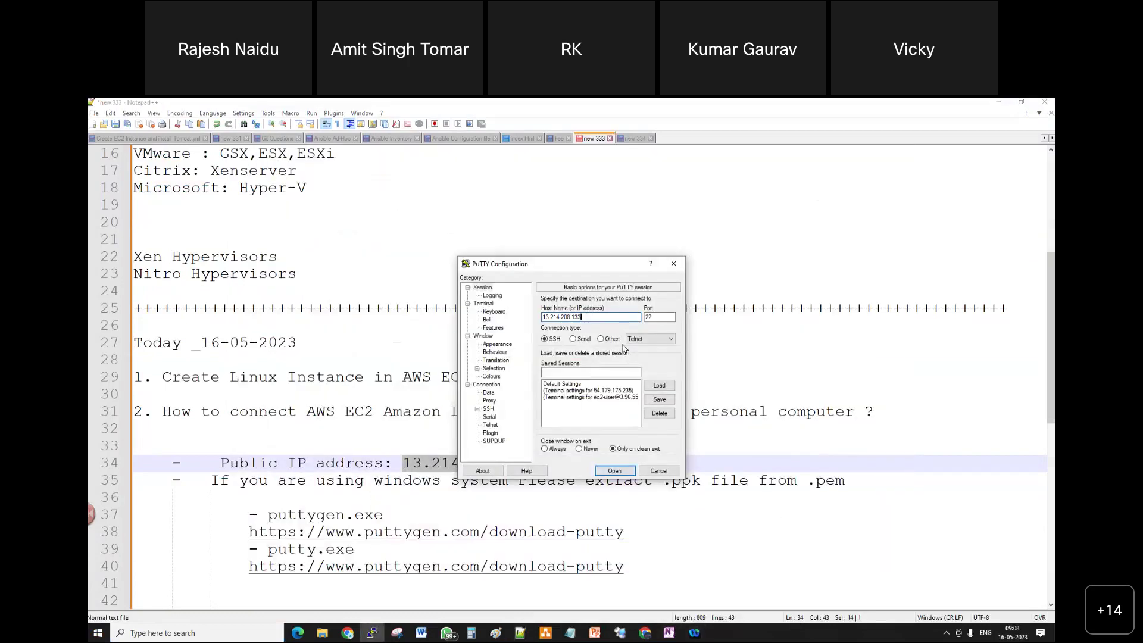
{"action": "double_click", "coordinate": [667, 319]}
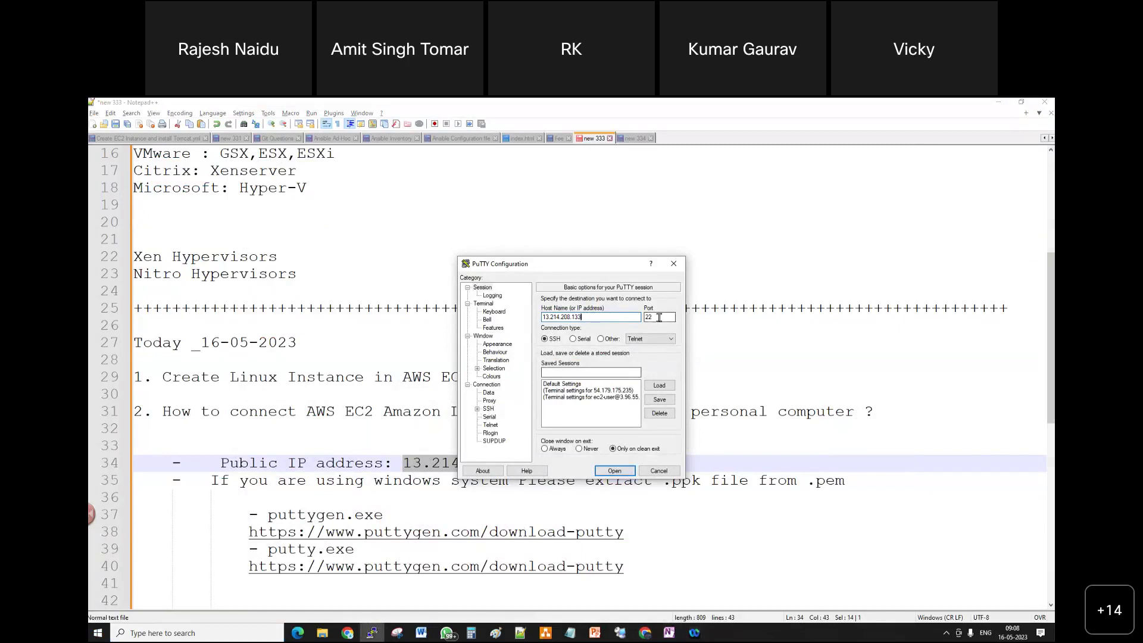
Choose sgp-al-web01-keypair.ppk as the private key in the SSH authentication credentials, open the session, and move its terminal nearer the screen's middle
{"action": "left_click", "coordinate": [477, 409]}
{"action": "double_click", "coordinate": [498, 417]}
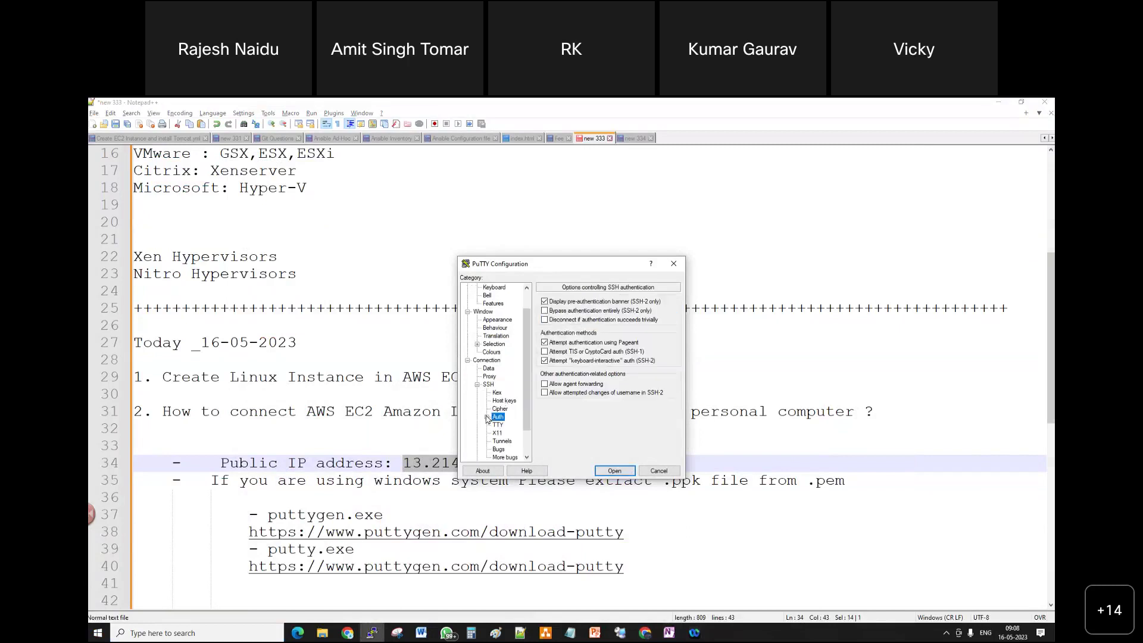
{"action": "left_click", "coordinate": [503, 425]}
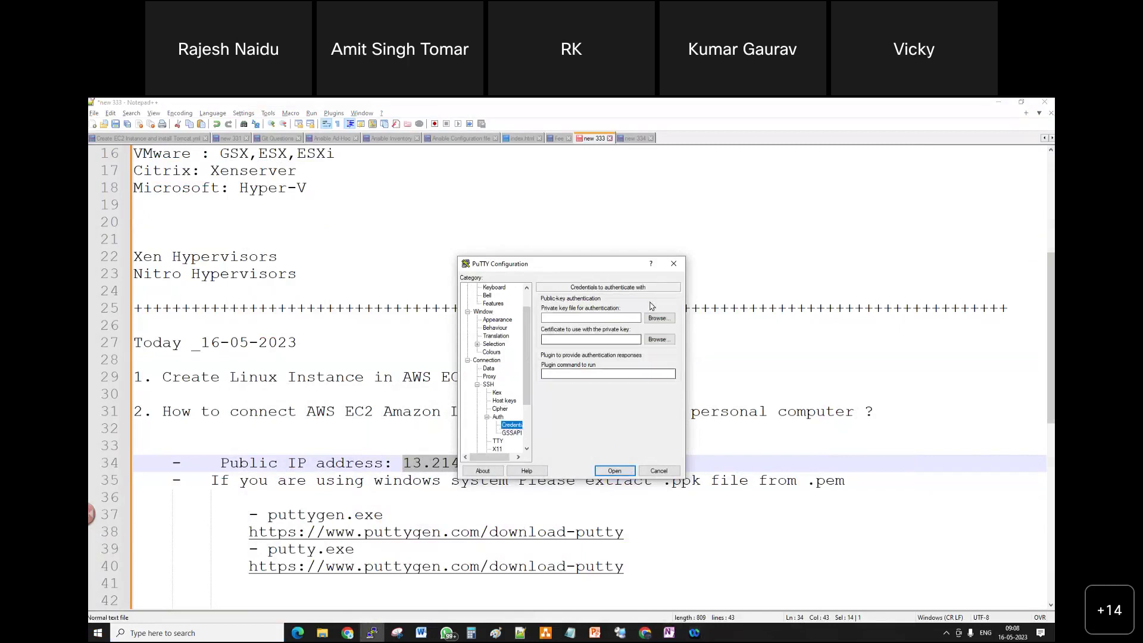
{"action": "left_click", "coordinate": [657, 318]}
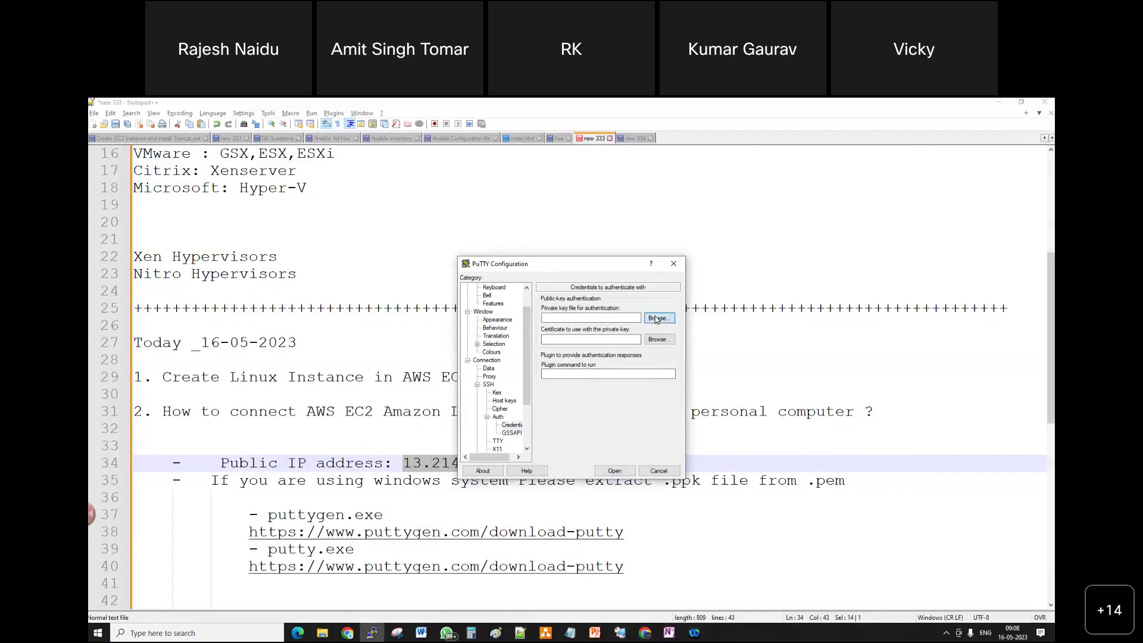
{"action": "left_click", "coordinate": [635, 379]}
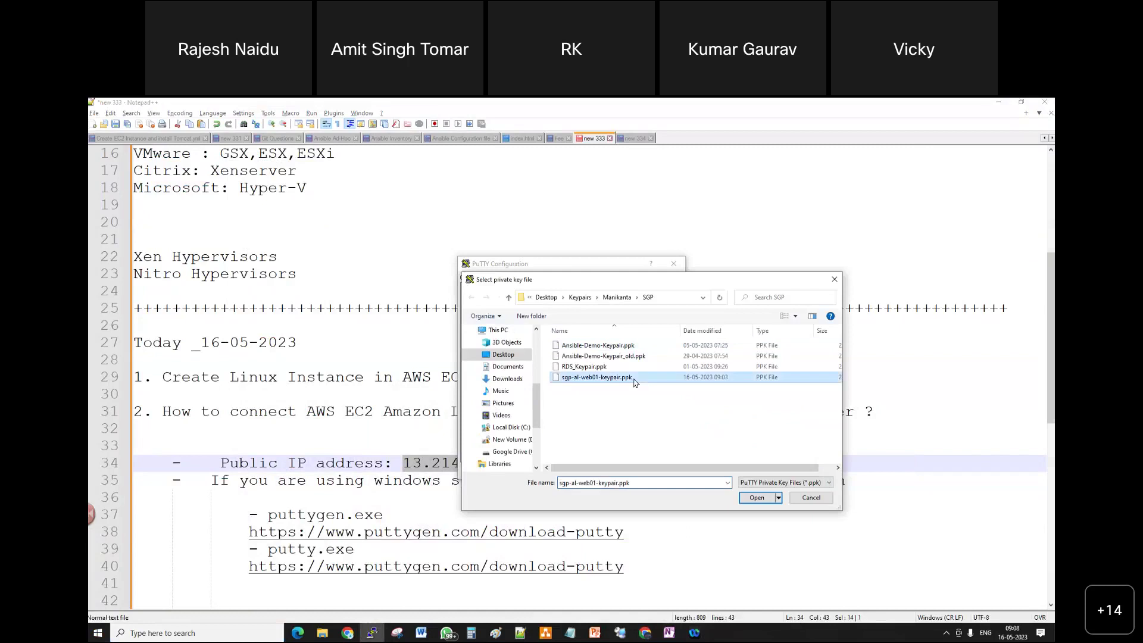
{"action": "left_click", "coordinate": [755, 496]}
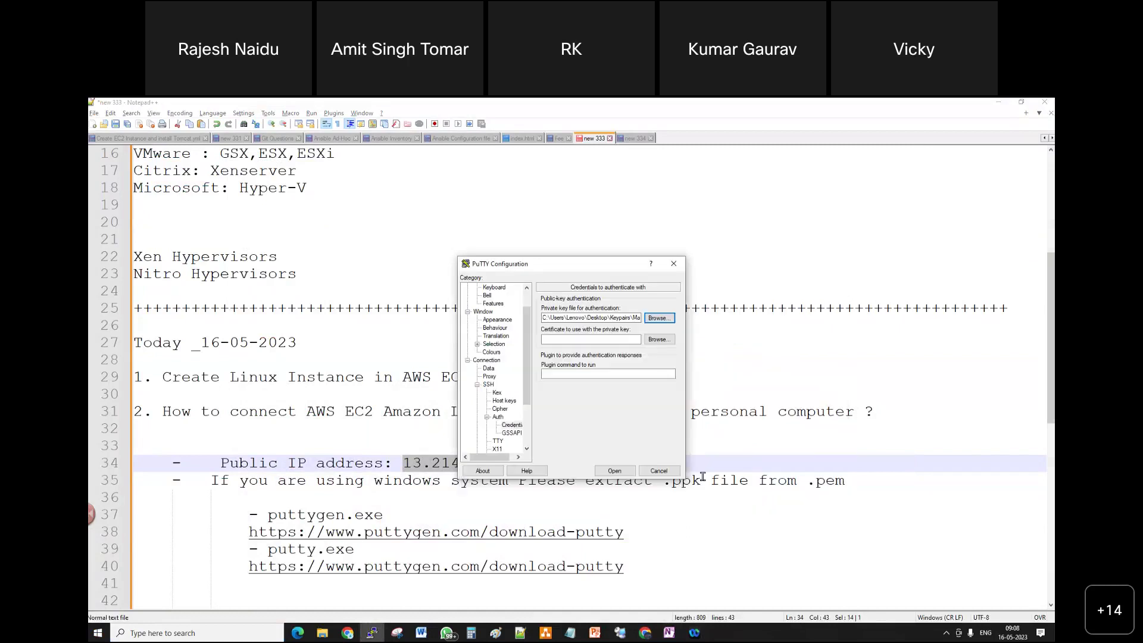
{"action": "left_click", "coordinate": [616, 471]}
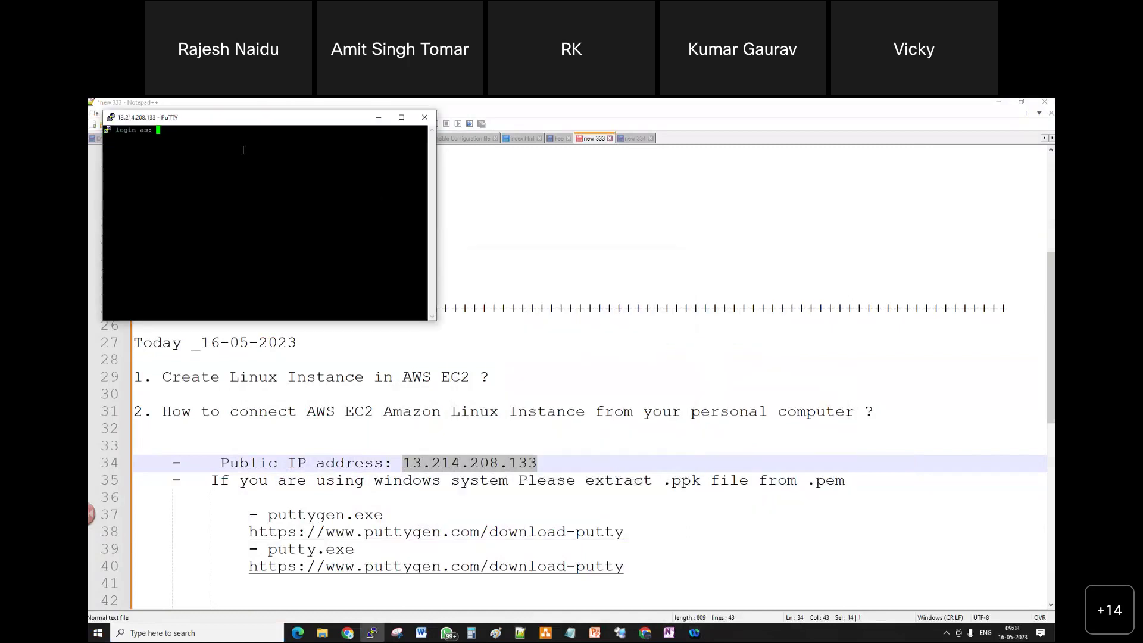
{"action": "left_click_drag", "start_coordinate": [260, 121], "coordinate": [511, 205]}
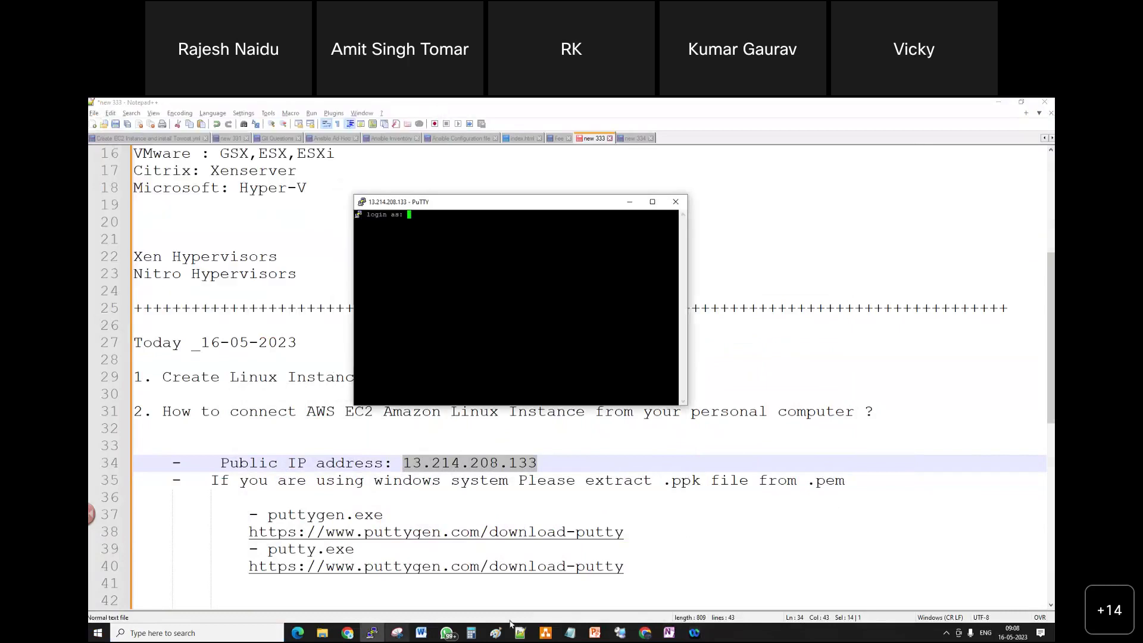
Reopen SGP-AL-WEB01's SSH client connection instructions from the instance list to find the login name, and log in to the terminal as ec2-user
{"action": "left_click", "coordinate": [645, 632]}
{"action": "left_click", "coordinate": [700, 589]}
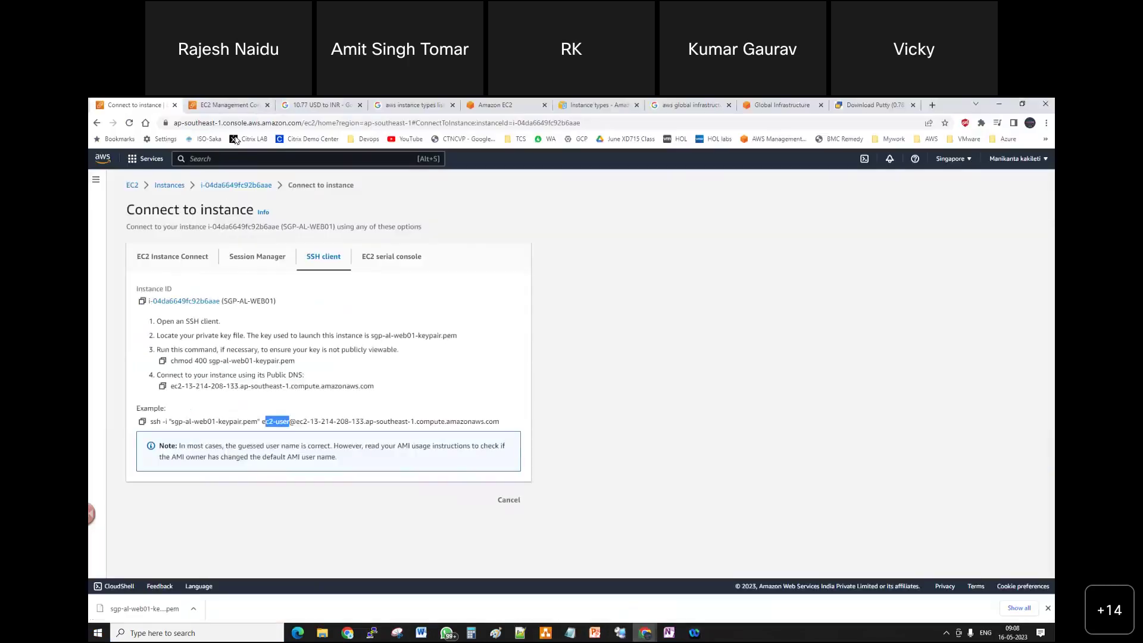
{"action": "left_click", "coordinate": [170, 185]}
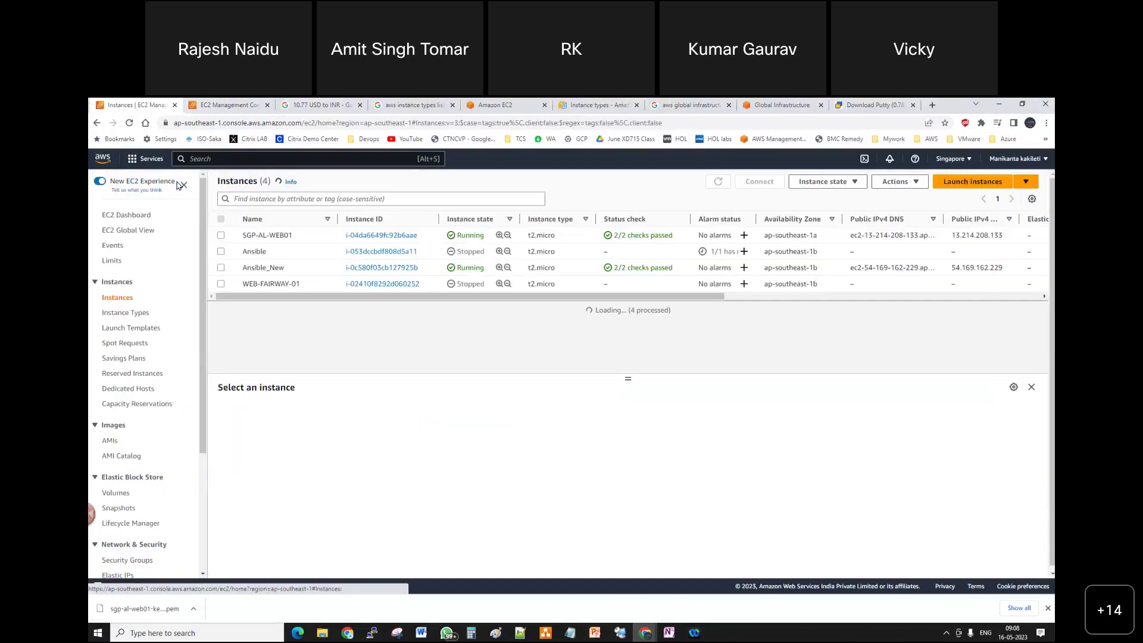
{"action": "left_click", "coordinate": [302, 238]}
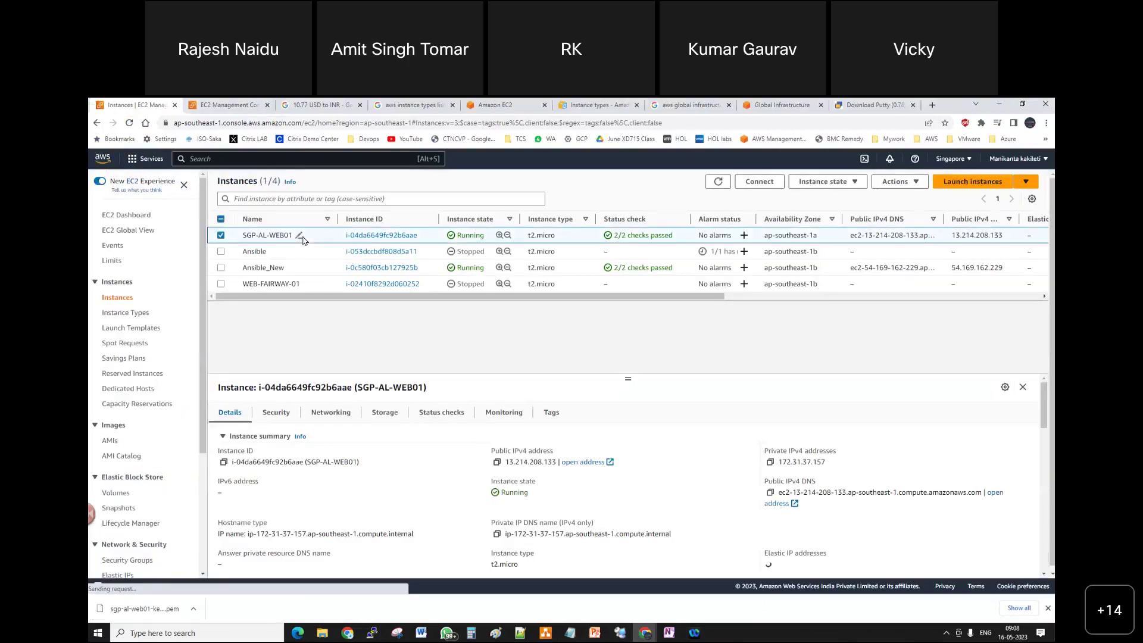
{"action": "right_click", "coordinate": [303, 238]}
{"action": "left_click", "coordinate": [327, 291]}
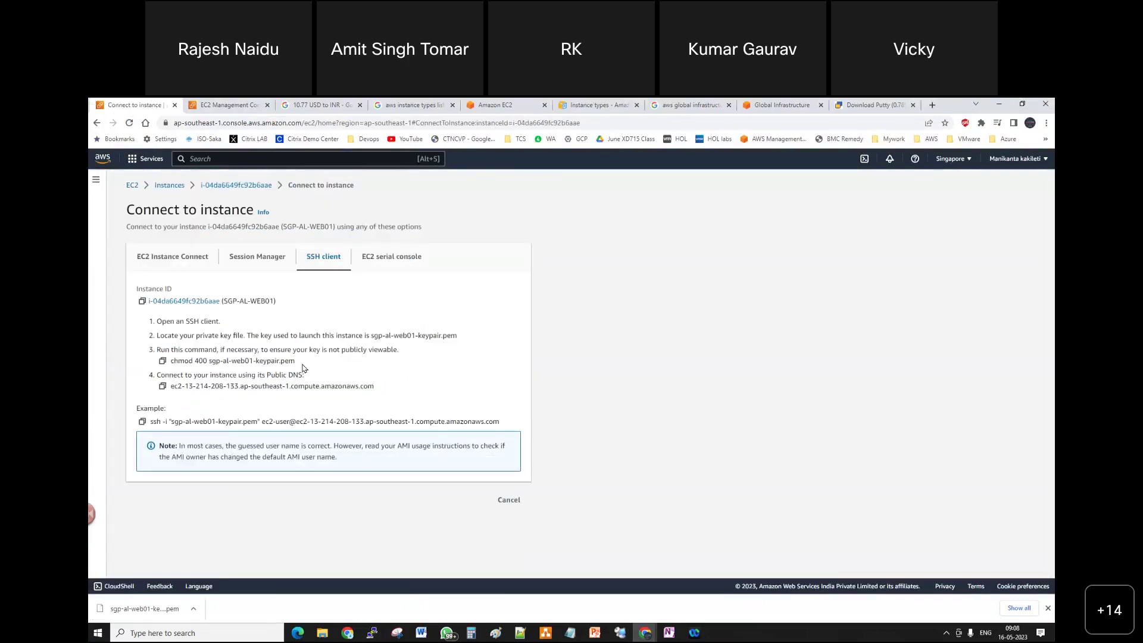
{"action": "left_click_drag", "start_coordinate": [262, 421], "coordinate": [291, 421]}
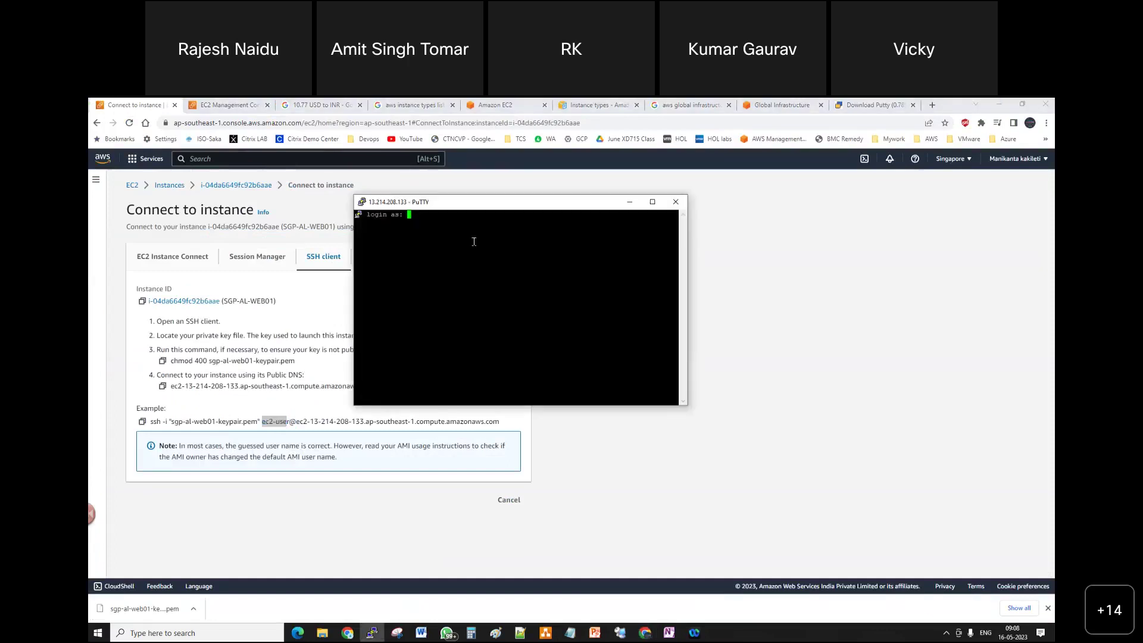
{"action": "type", "text": "ec2-user"}
{"action": "key", "text": "Return"}
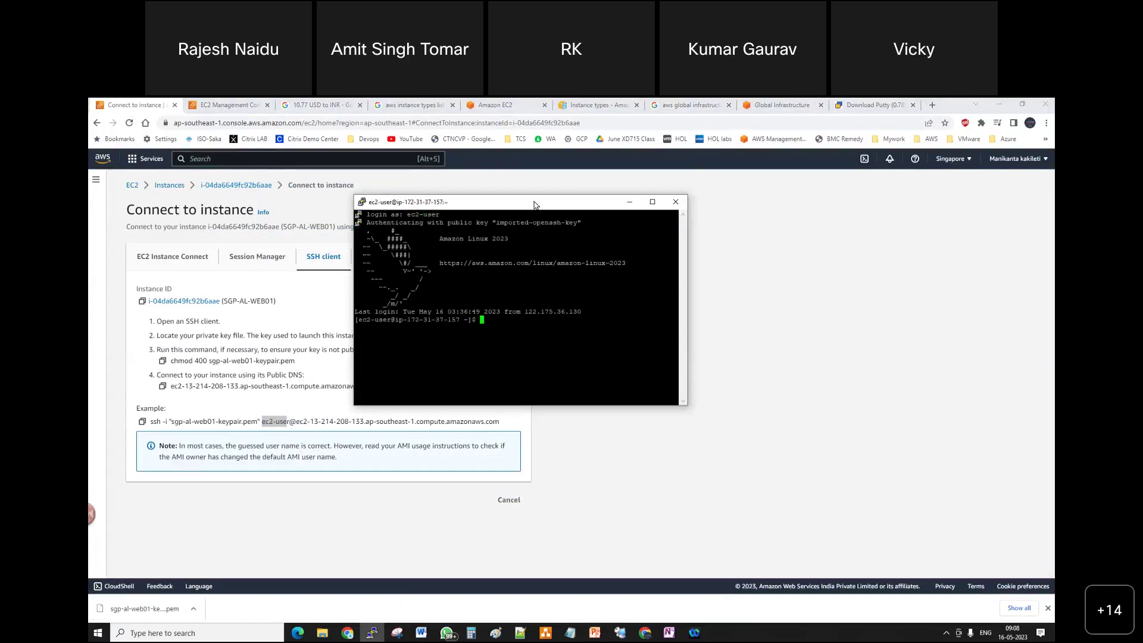
Shift the PuTTY terminal window slightly and enlarge it in height and width
{"action": "left_click_drag", "start_coordinate": [534, 204], "coordinate": [524, 202]}
{"action": "left_click_drag", "start_coordinate": [637, 403], "coordinate": [658, 459]}
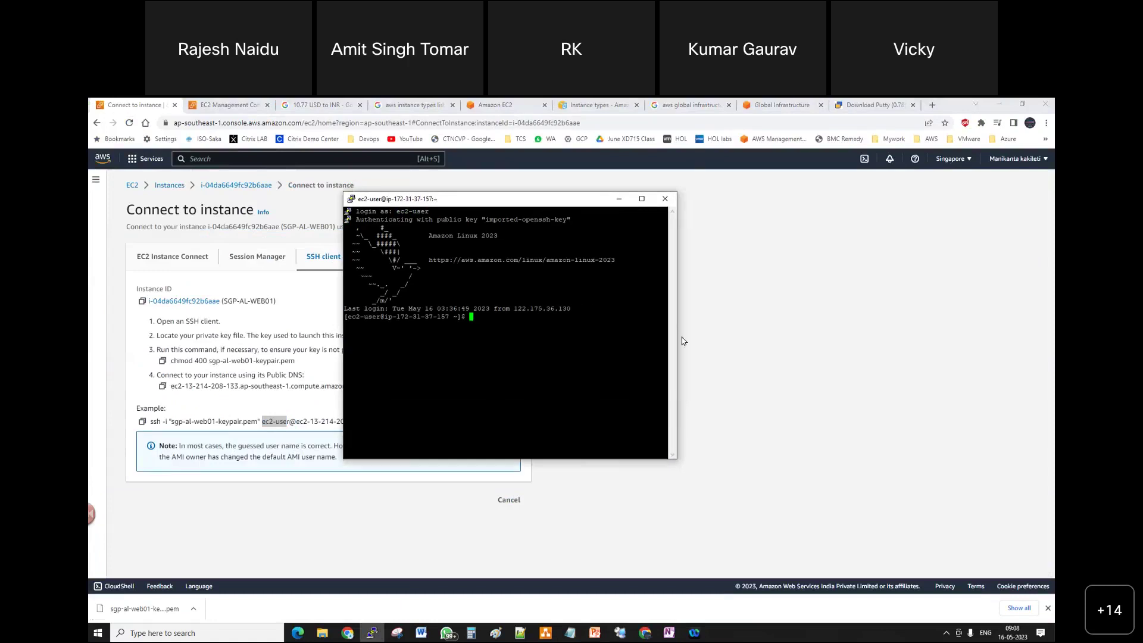
{"action": "left_click_drag", "start_coordinate": [677, 330], "coordinate": [863, 357]}
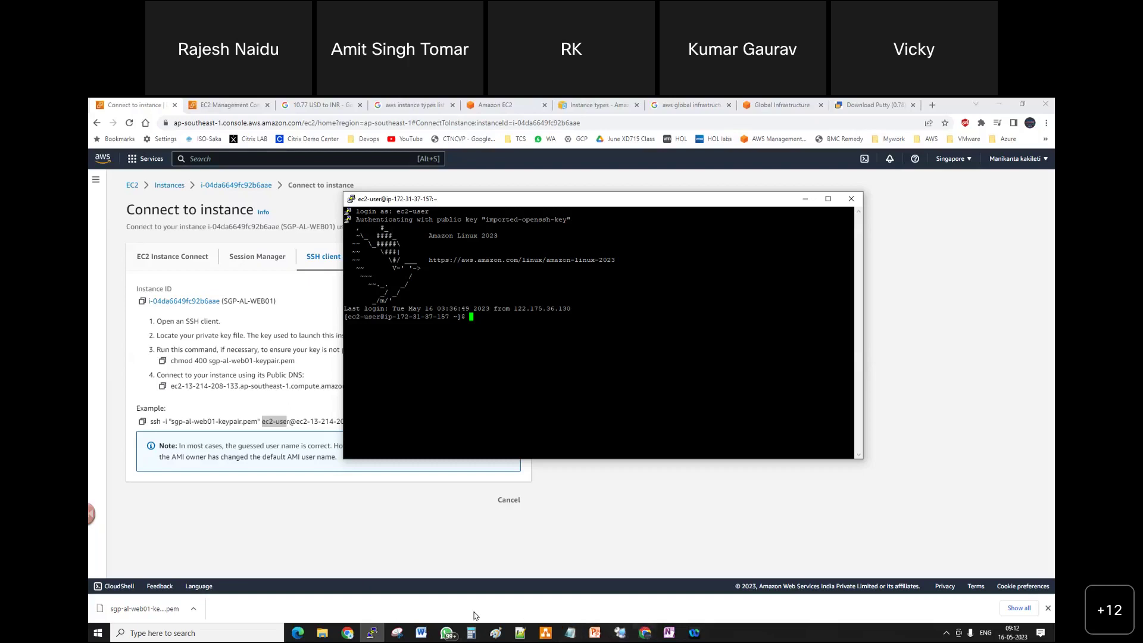
Switch to the Notepad++ notes and add the heading "3. How many ways to connect Linux Machines in real time ?" below the putty.exe link
{"action": "left_click", "coordinate": [520, 632]}
{"action": "scroll", "coordinate": [620, 504], "scroll_direction": "down", "scroll_amount": 6}
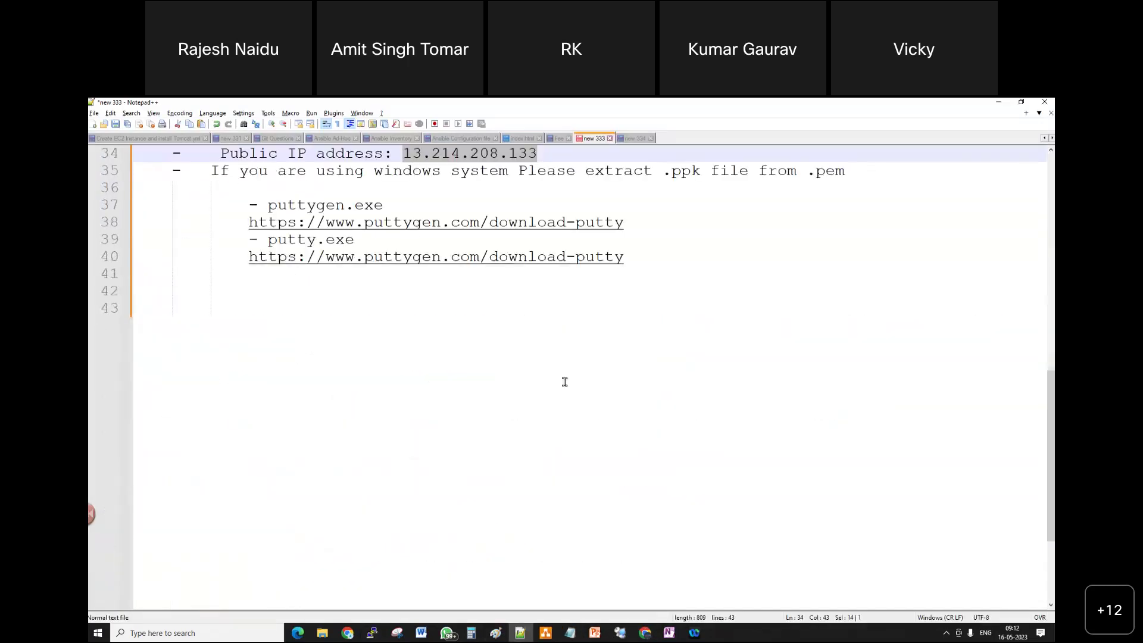
{"action": "scroll", "coordinate": [564, 382], "scroll_direction": "up", "scroll_amount": 4}
{"action": "left_click", "coordinate": [665, 468]}
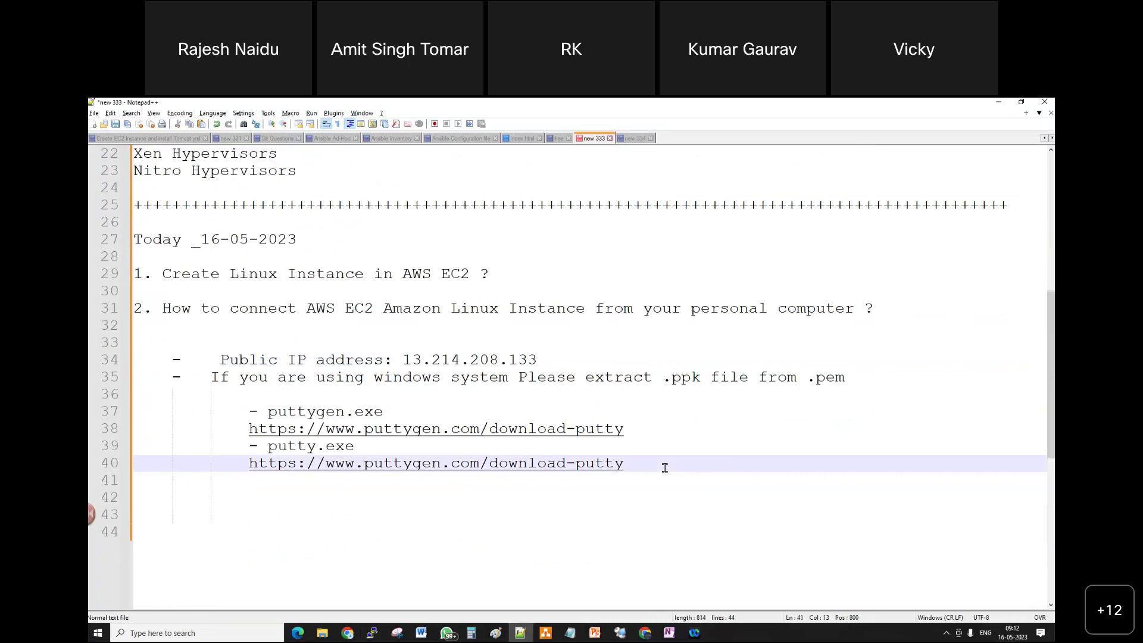
{"action": "key", "text": "Return"}
{"action": "key", "text": "Return"}
{"action": "key", "text": "BackSpace"}
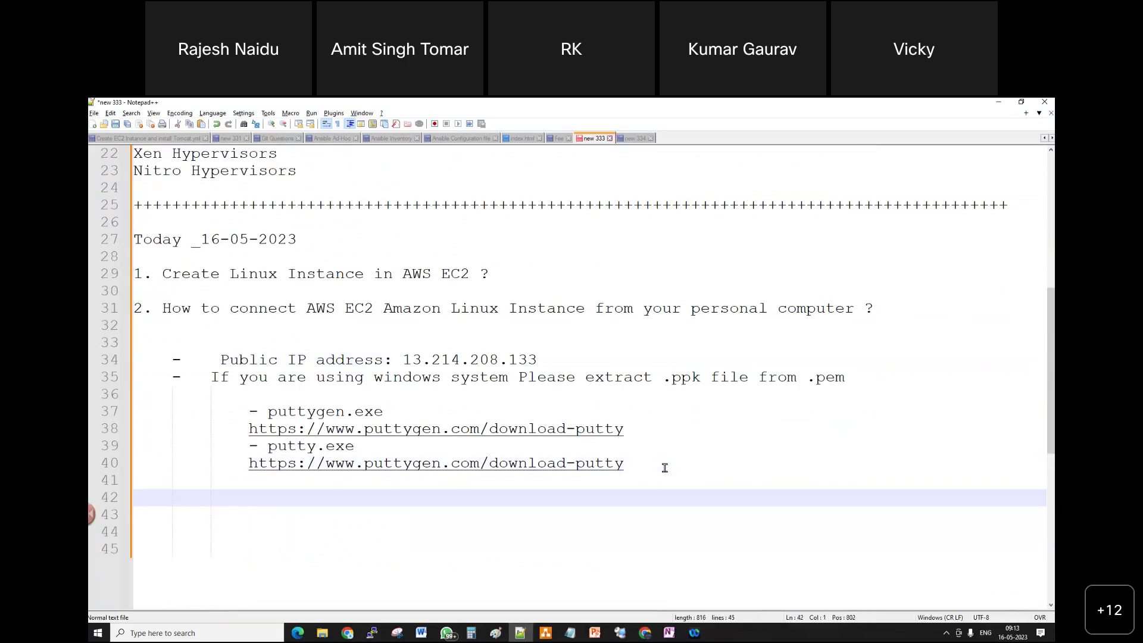
{"action": "type", "text": "3. How man"}
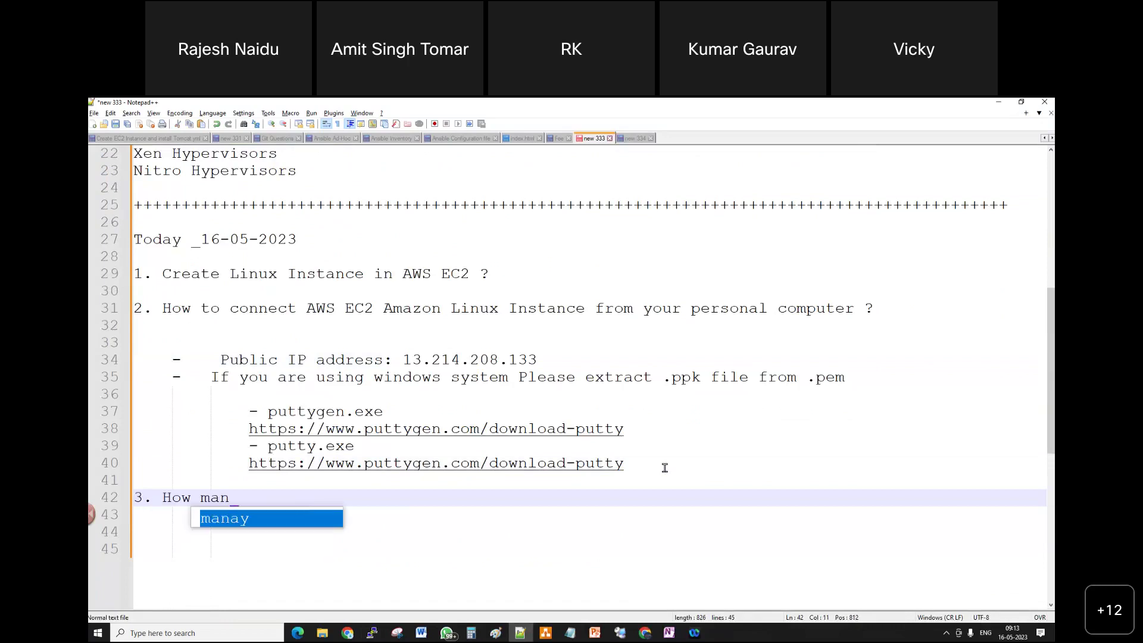
{"action": "type", "text": "y way"}
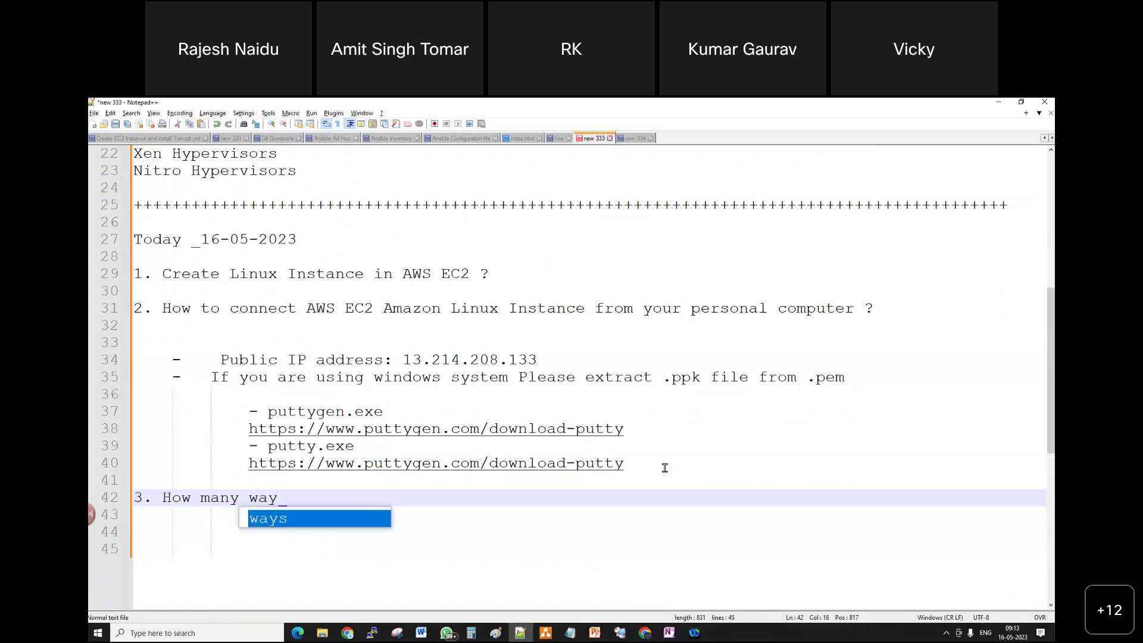
{"action": "type", "text": "s to connect Linu"}
{"action": "type", "text": "x Mahcine"}
{"action": "key", "text": "BackSpace"}
{"action": "key", "text": "BackSpace"}
{"action": "key", "text": "BackSpace"}
{"action": "key", "text": "BackSpace"}
{"action": "key", "text": "BackSpace"}
{"action": "type", "text": "chines i"}
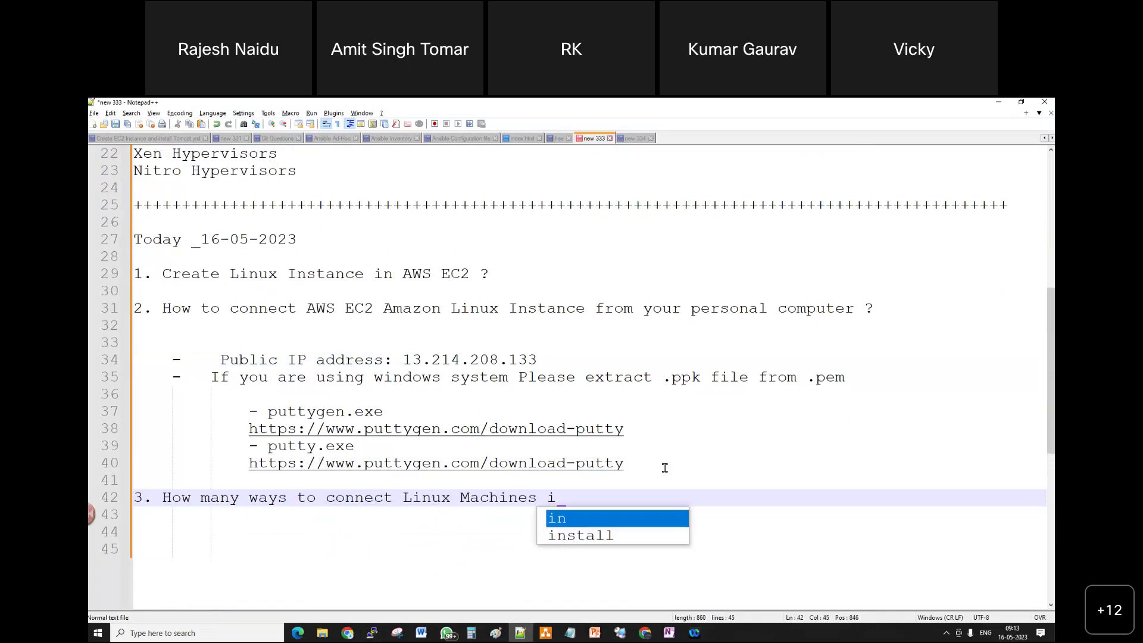
{"action": "type", "text": "n real time "}
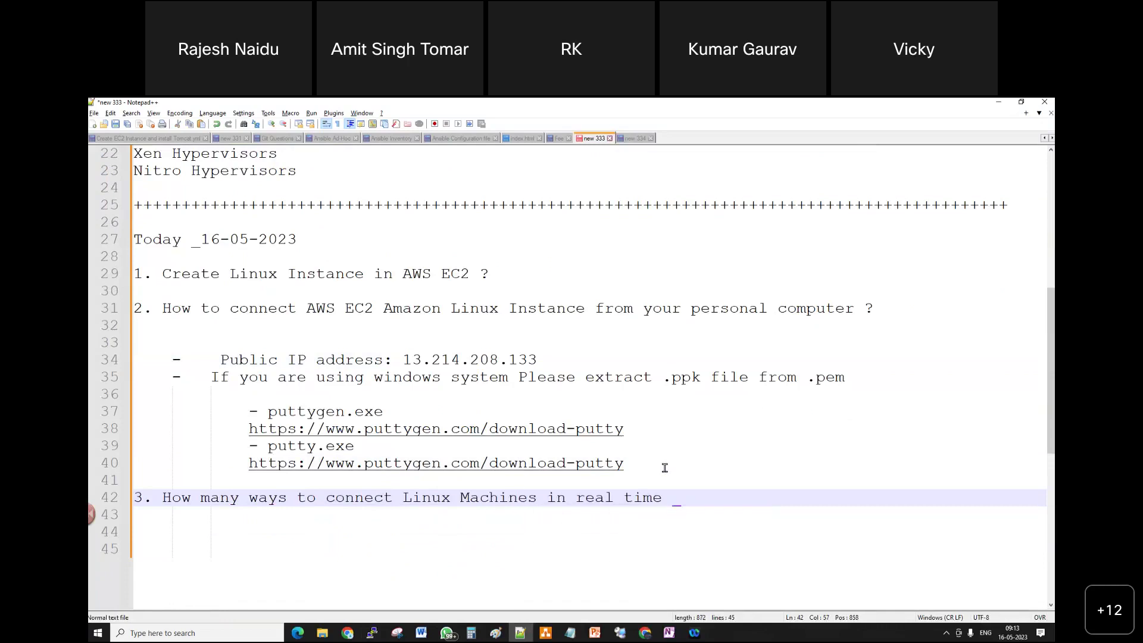
{"action": "type", "text": "?"}
List Putty, WinScp, Mobaxterm and Git bash as indented dash items under heading 3
{"action": "key", "text": "Return"}
{"action": "key", "text": "Return"}
{"action": "key", "text": "Tab"}
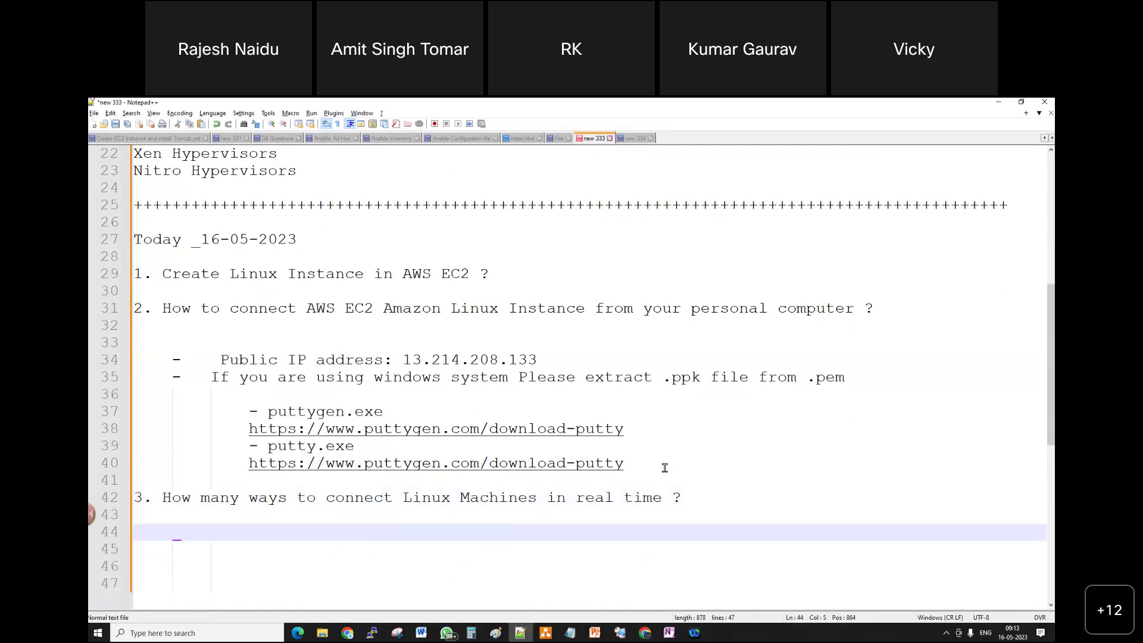
{"action": "type", "text": "- Putty"}
{"action": "key", "text": "Return"}
{"action": "type", "text": "- WInd"}
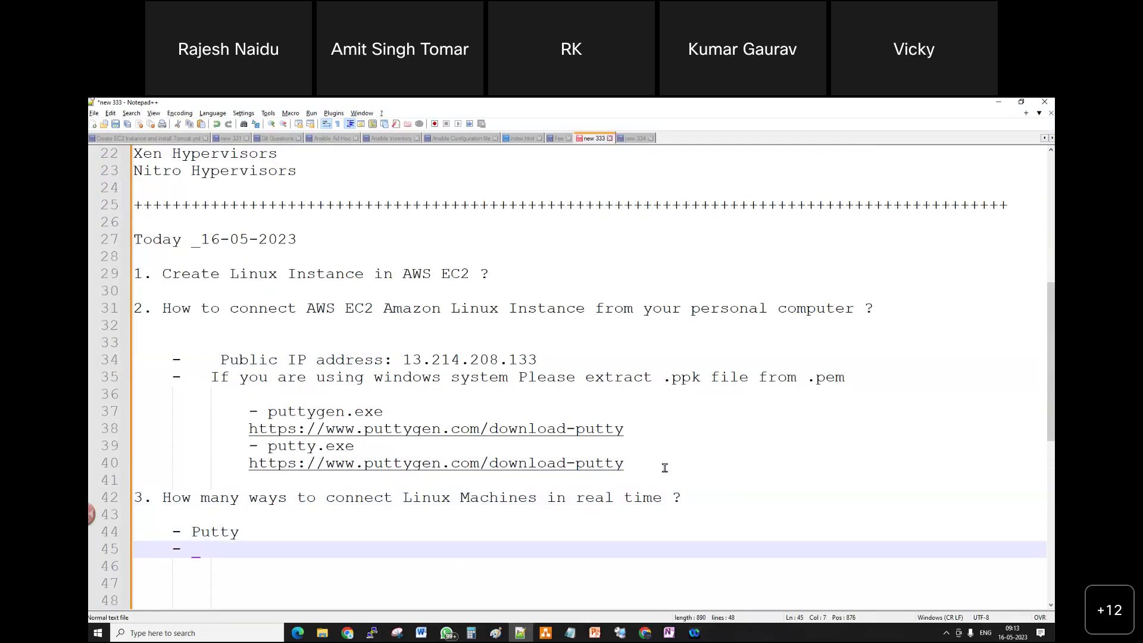
{"action": "key", "text": "BackSpace"}
{"action": "key", "text": "BackSpace"}
{"action": "key", "text": "BackSpace"}
{"action": "type", "text": "inScp"}
{"action": "key", "text": "Return"}
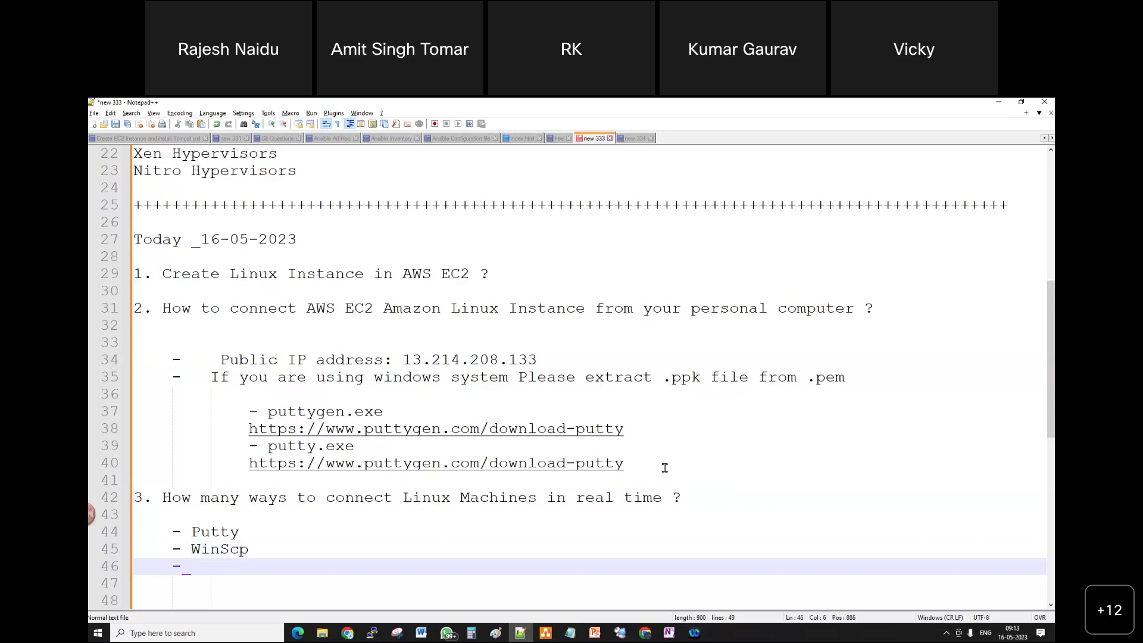
{"action": "type", "text": "- M"}
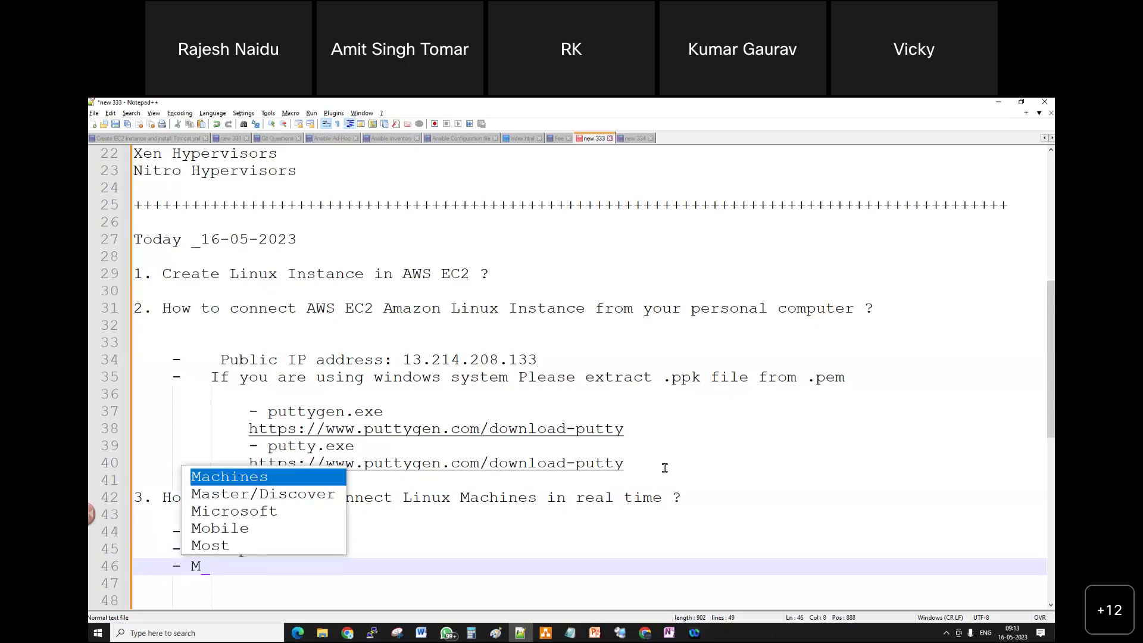
{"action": "type", "text": "oba"}
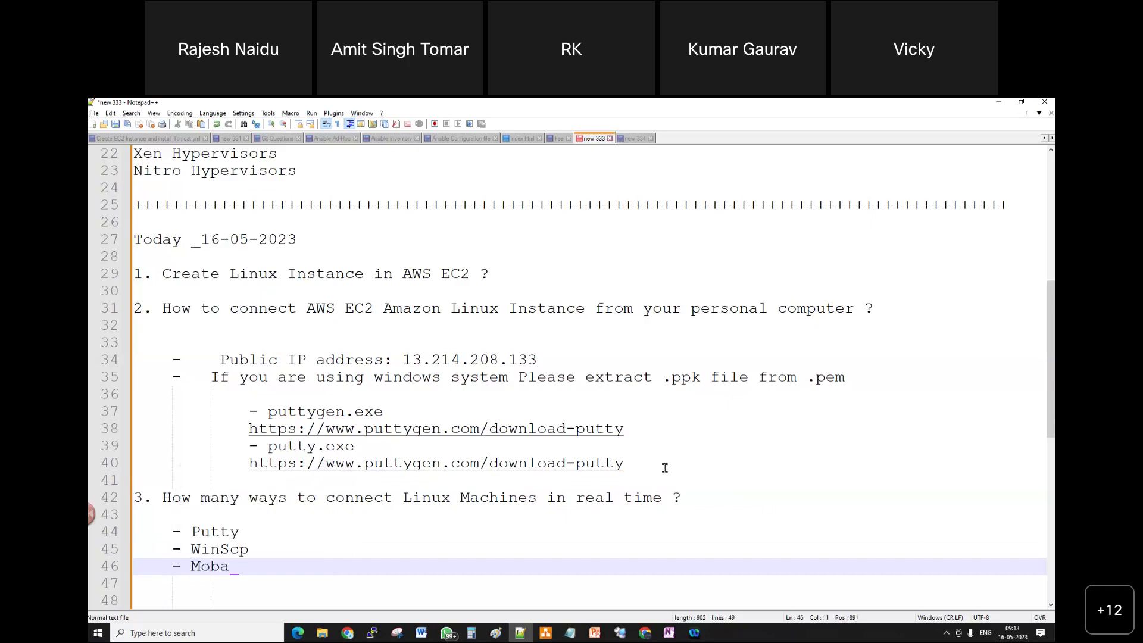
{"action": "type", "text": "xterm"}
{"action": "key", "text": "Return"}
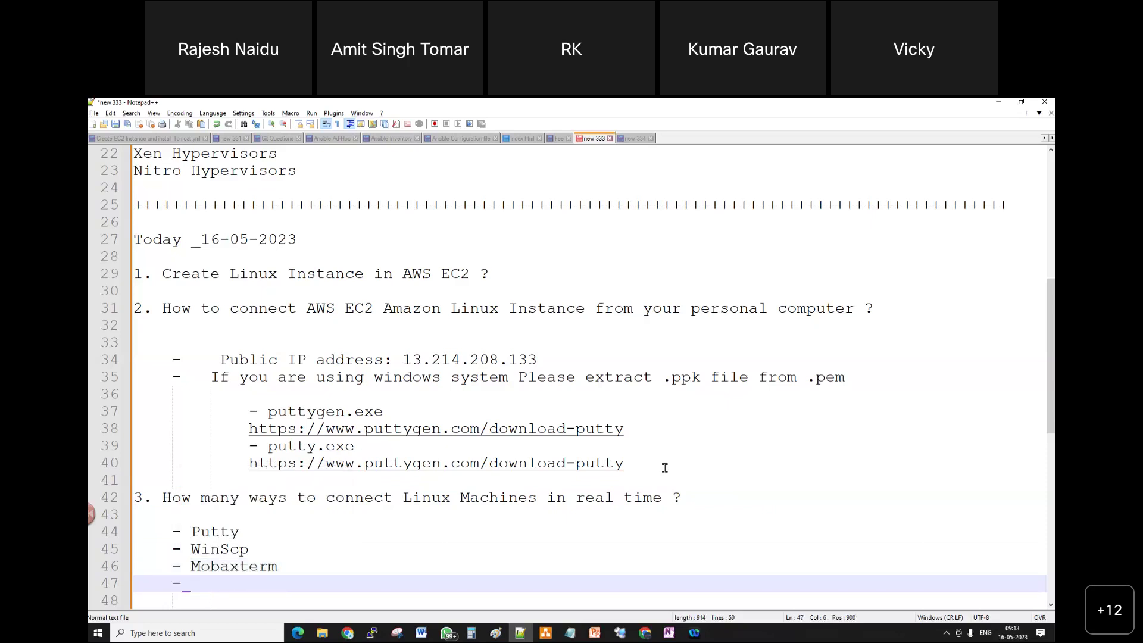
{"action": "type", "text": "- Git bash"}
{"action": "left_click_drag", "start_coordinate": [281, 583], "coordinate": [169, 527]}
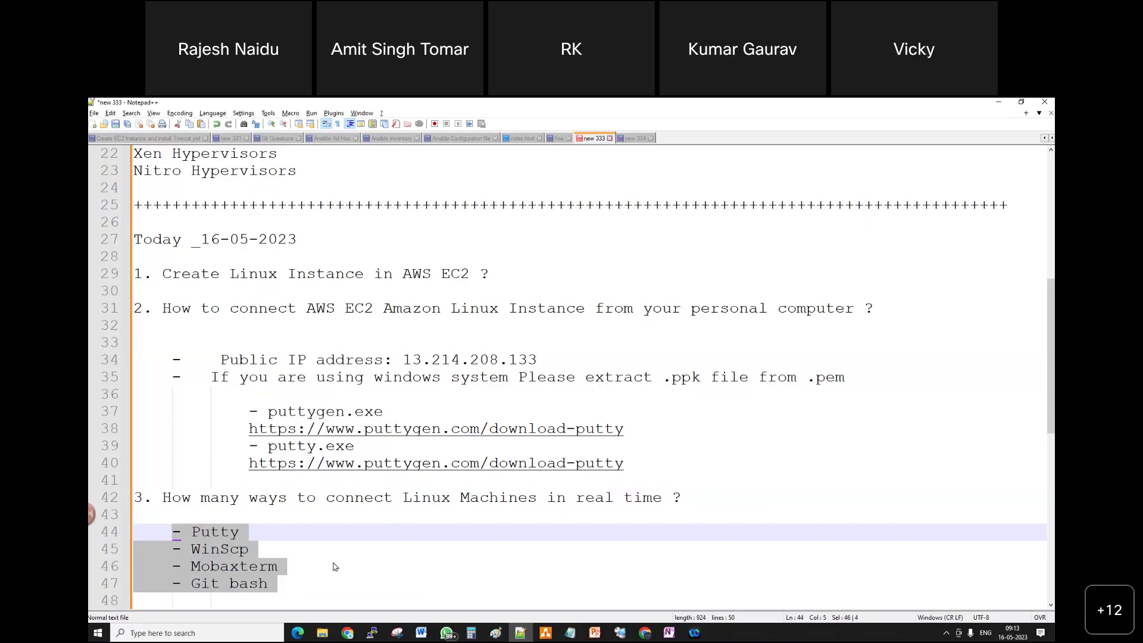
{"action": "left_click", "coordinate": [308, 589]}
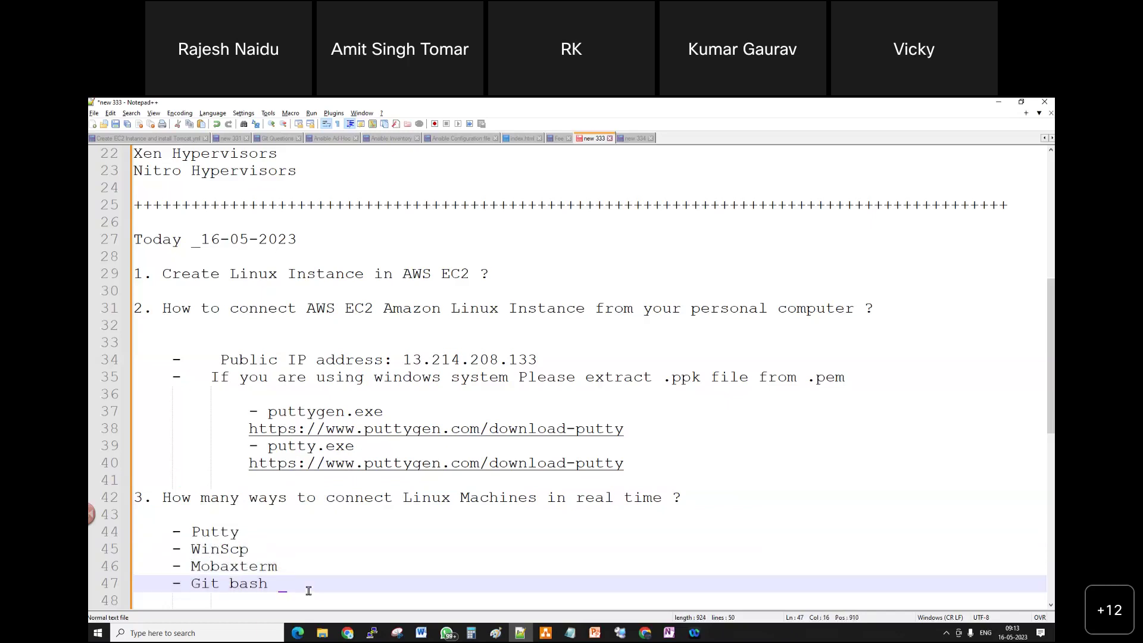
Add the heading "4. Linux File structure" below the list of connection tools
{"action": "key", "text": "Return"}
{"action": "key", "text": "Return"}
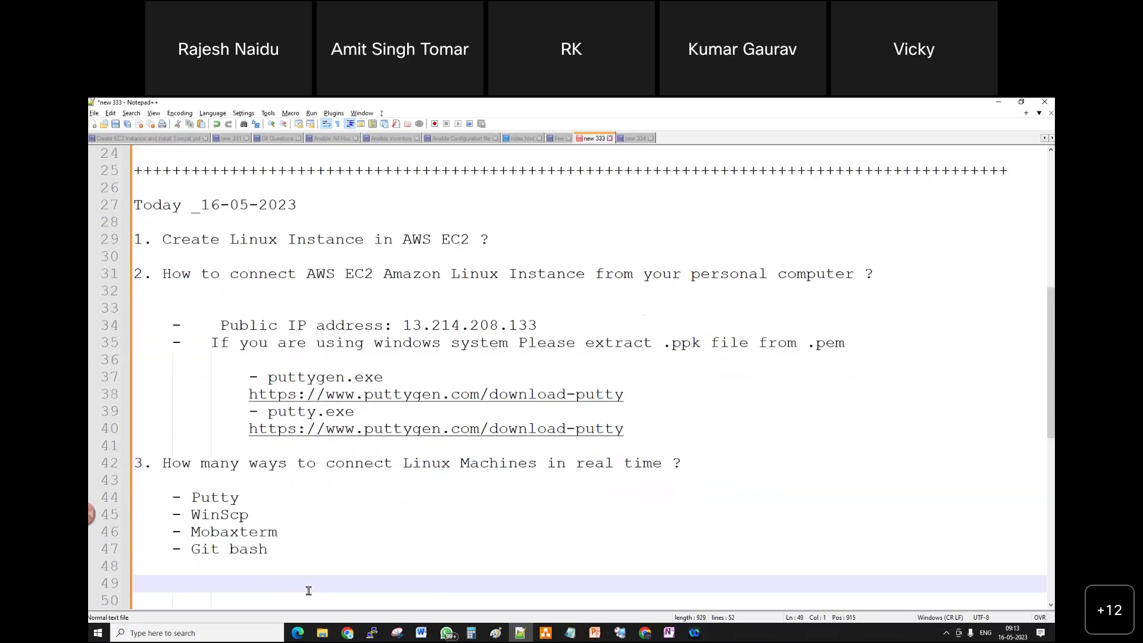
{"action": "type", "text": "4. L"}
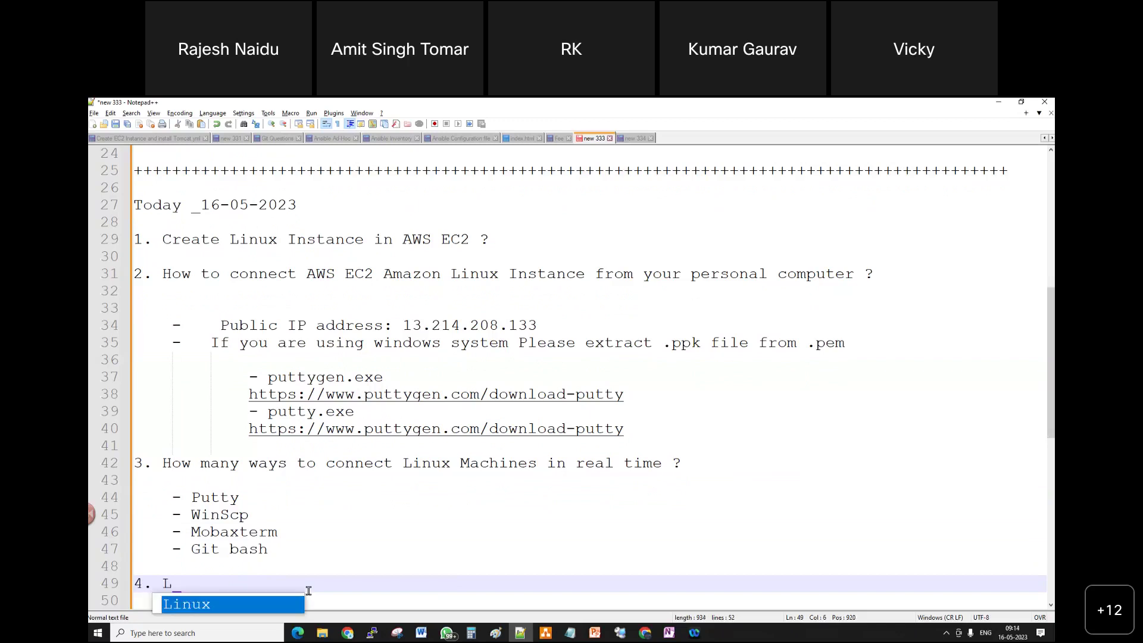
{"action": "type", "text": "inux File"}
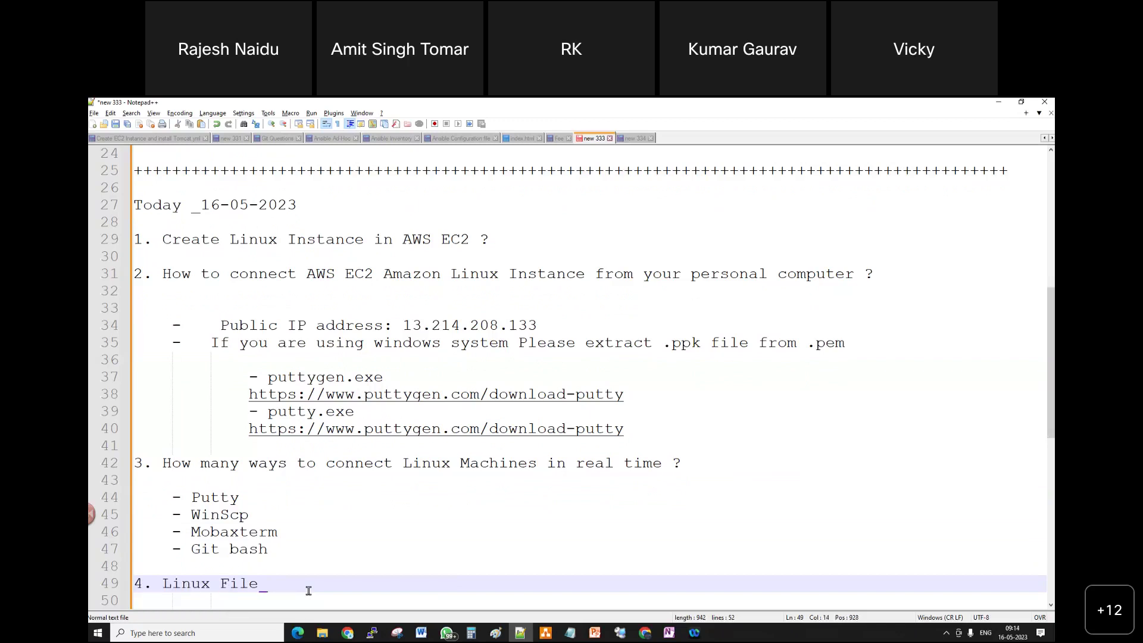
{"action": "type", "text": " str"}
{"action": "type", "text": "cuture"}
{"action": "key", "text": "BackSpace"}
{"action": "key", "text": "BackSpace"}
{"action": "key", "text": "BackSpace"}
{"action": "key", "text": "BackSpace"}
{"action": "key", "text": "BackSpace"}
{"action": "key", "text": "BackSpace"}
{"action": "type", "text": "ucture"}
{"action": "key", "text": "Return"}
{"action": "key", "text": "Return"}
{"action": "key", "text": "BackSpace"}
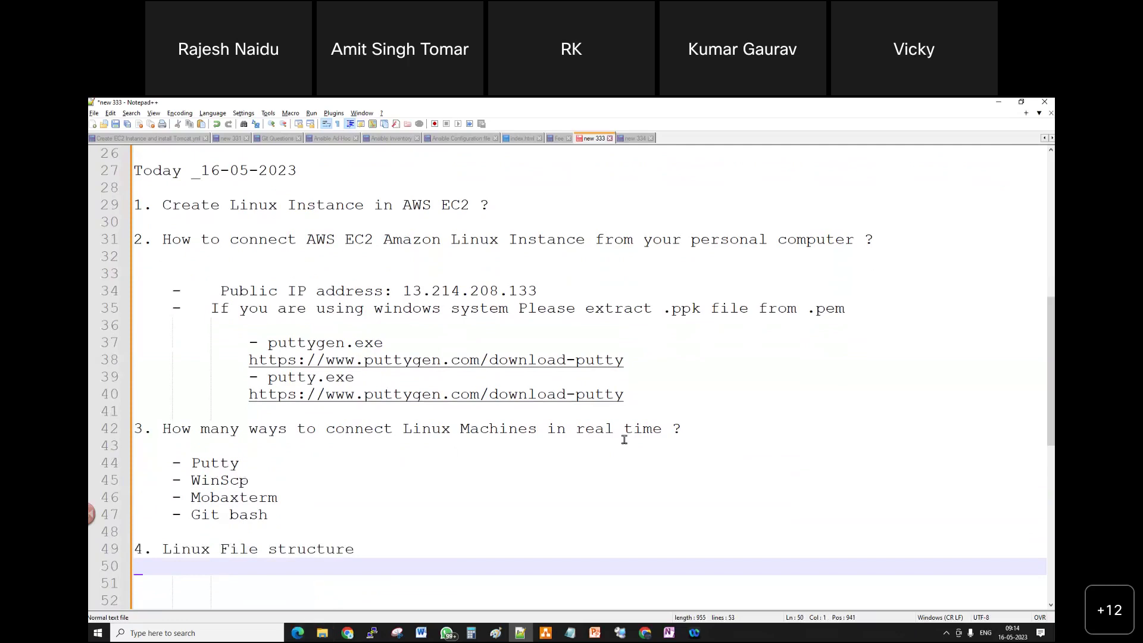
{"action": "left_click_drag", "start_coordinate": [288, 528], "coordinate": [160, 463]}
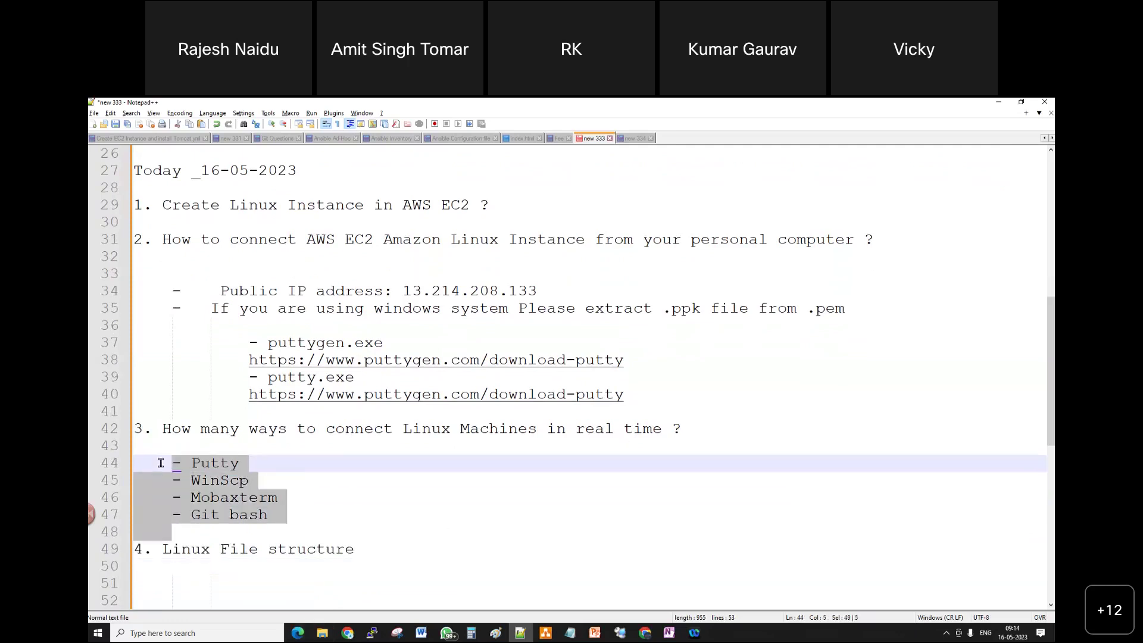
{"action": "left_click_drag", "start_coordinate": [369, 551], "coordinate": [158, 541]}
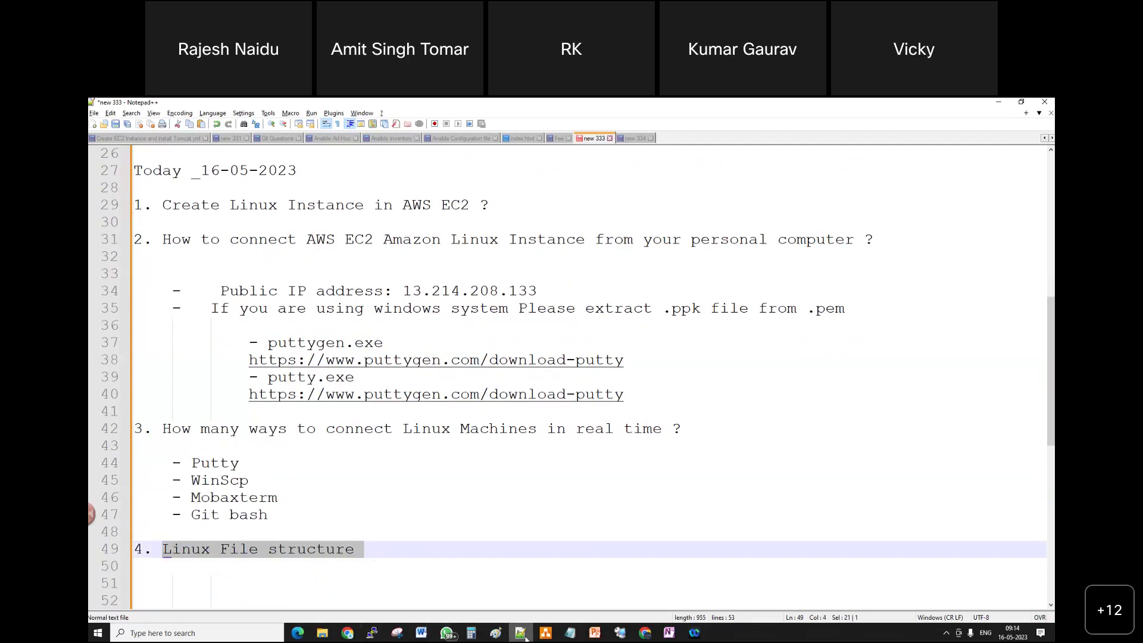
Switch to the PuTTY session, go up two directories with cd .. to the root, and list its contents with ls
{"action": "left_click", "coordinate": [371, 632]}
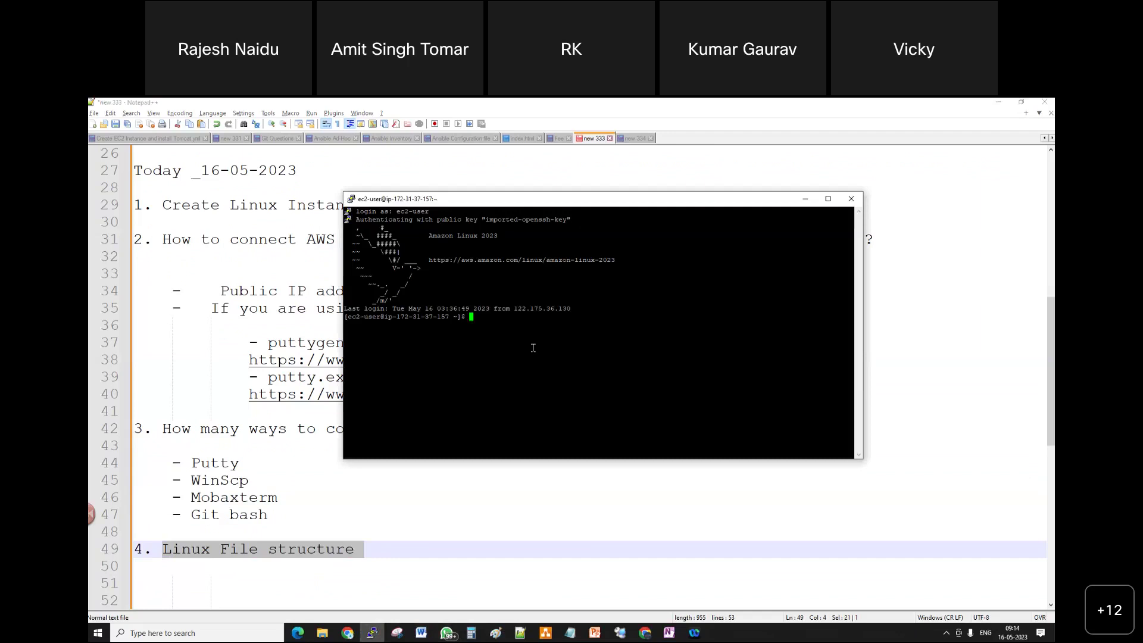
{"action": "type", "text": "cd .."}
{"action": "key", "text": "Return"}
{"action": "type", "text": "cd "}
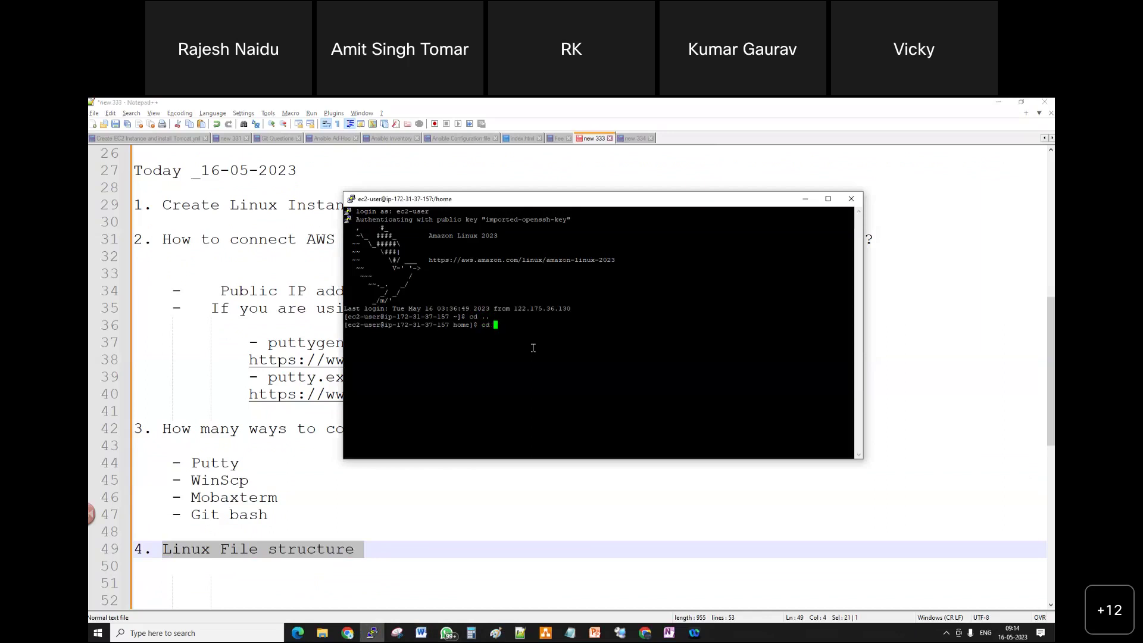
{"action": "type", "text": ".."}
{"action": "key", "text": "Return"}
{"action": "type", "text": "ls"}
{"action": "key", "text": "Return"}
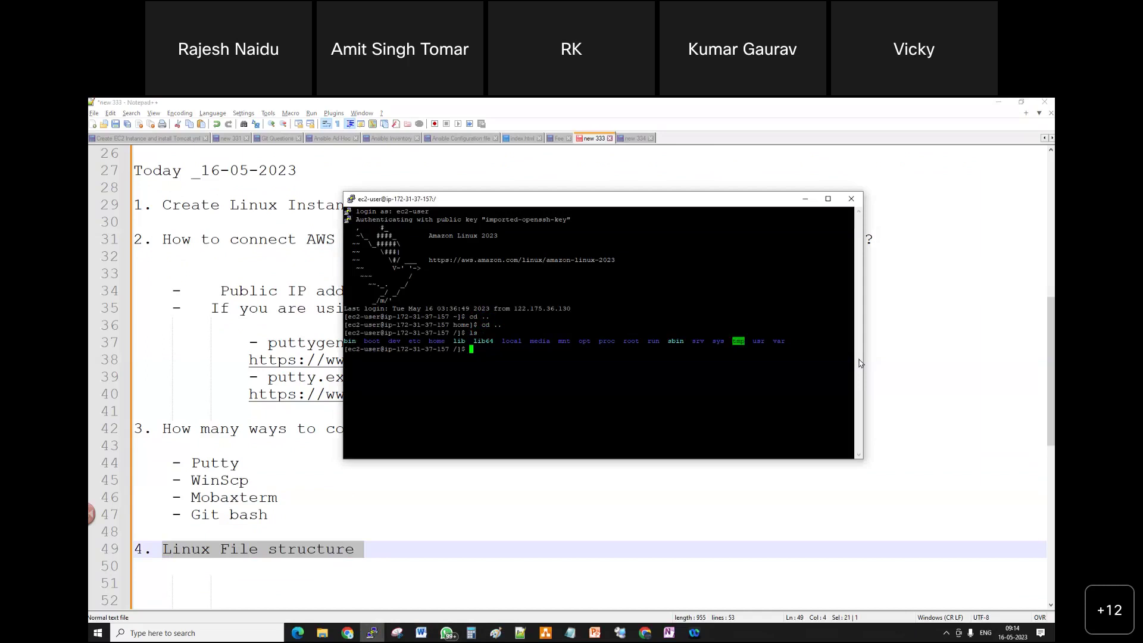
Return to the Notepad++ notes and add the heading "5. Basic Commands: 20 No's" below heading 4
{"action": "left_click_drag", "start_coordinate": [275, 515], "coordinate": [174, 462]}
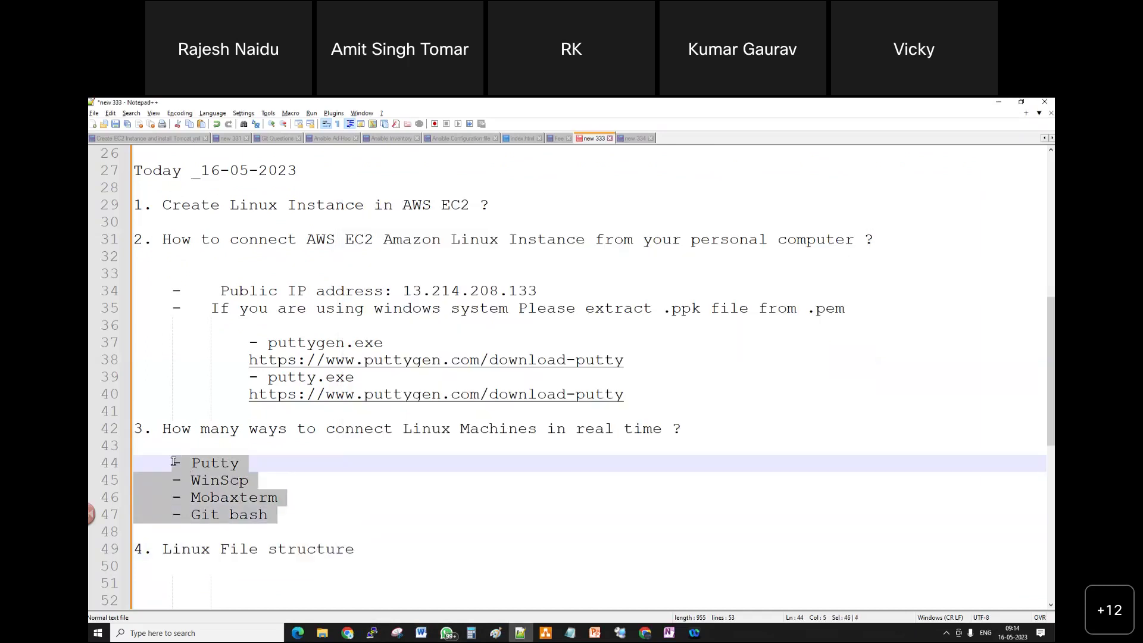
{"action": "left_click", "coordinate": [370, 539]}
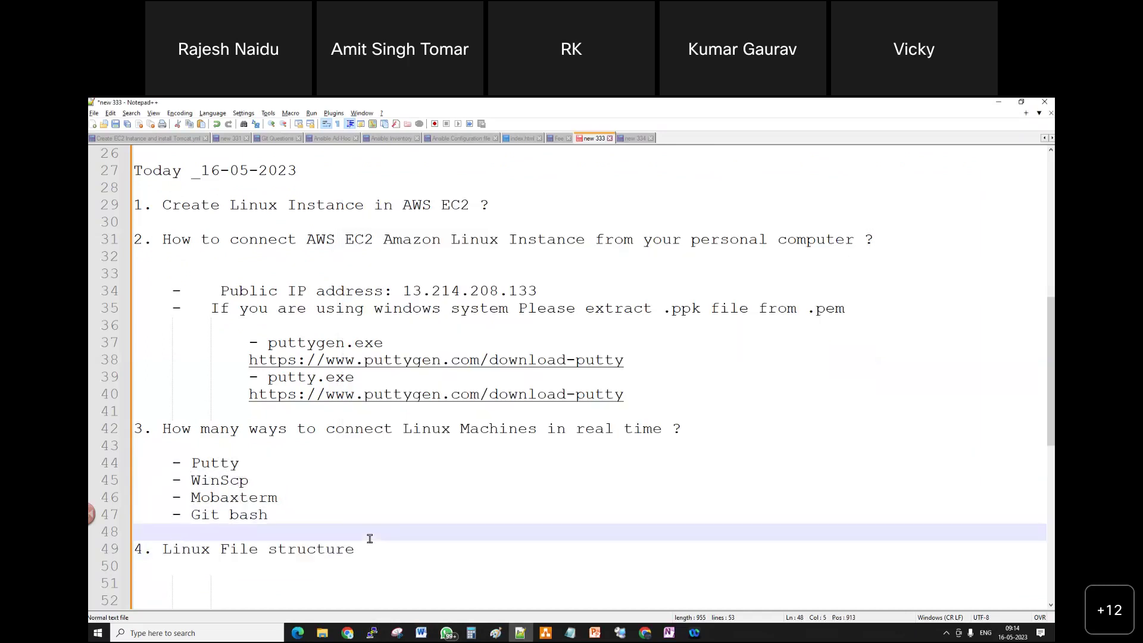
{"action": "left_click", "coordinate": [392, 548]}
{"action": "key", "text": "Return"}
{"action": "key", "text": "Return"}
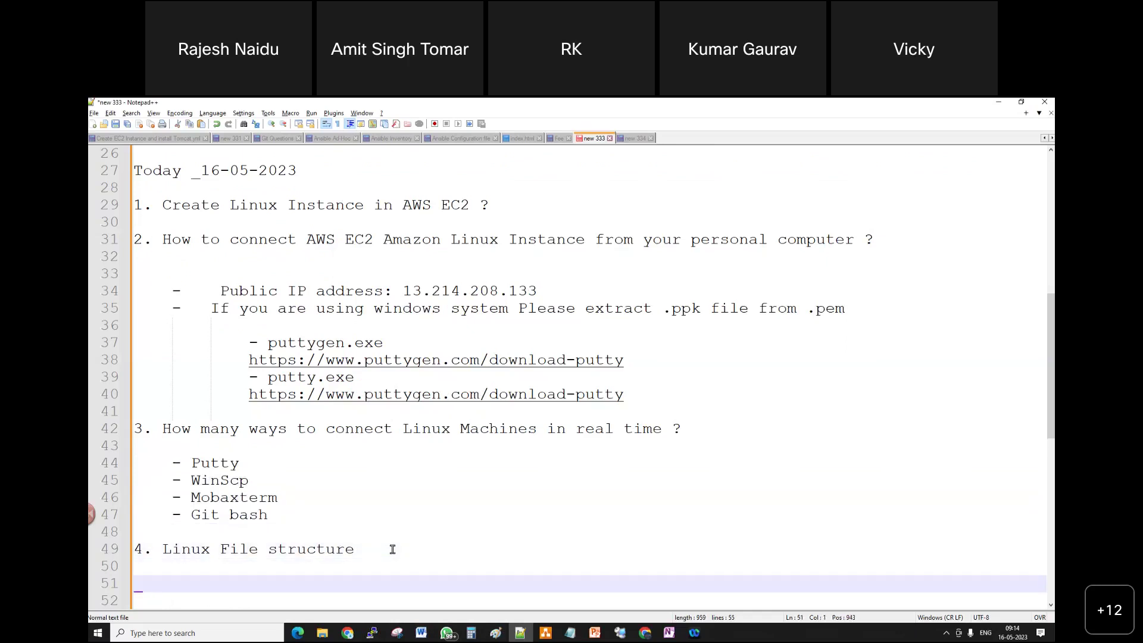
{"action": "type", "text": "5"}
{"action": "type", "text": ". Basic Co"}
{"action": "type", "text": "omma"}
{"action": "key", "text": "BackSpace"}
{"action": "key", "text": "BackSpace"}
{"action": "key", "text": "BackSpace"}
{"action": "type", "text": "mm"}
{"action": "key", "text": "BackSpace"}
{"action": "key", "text": "BackSpace"}
{"action": "key", "text": "BackSpace"}
{"action": "type", "text": "mmand"}
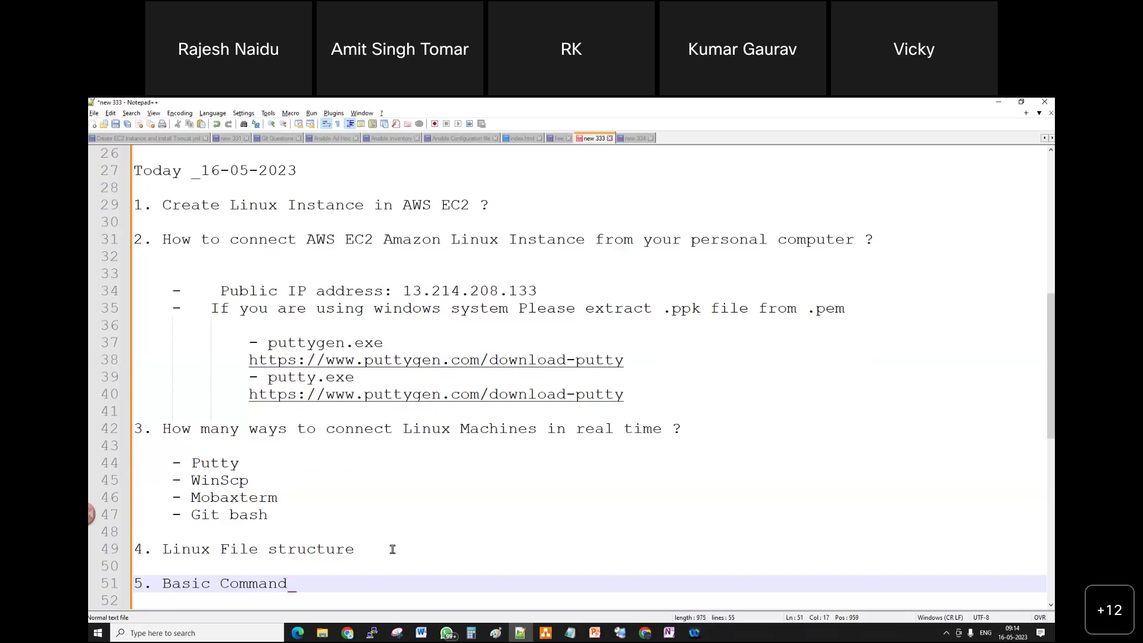
{"action": "type", "text": "s: 20 No's"}
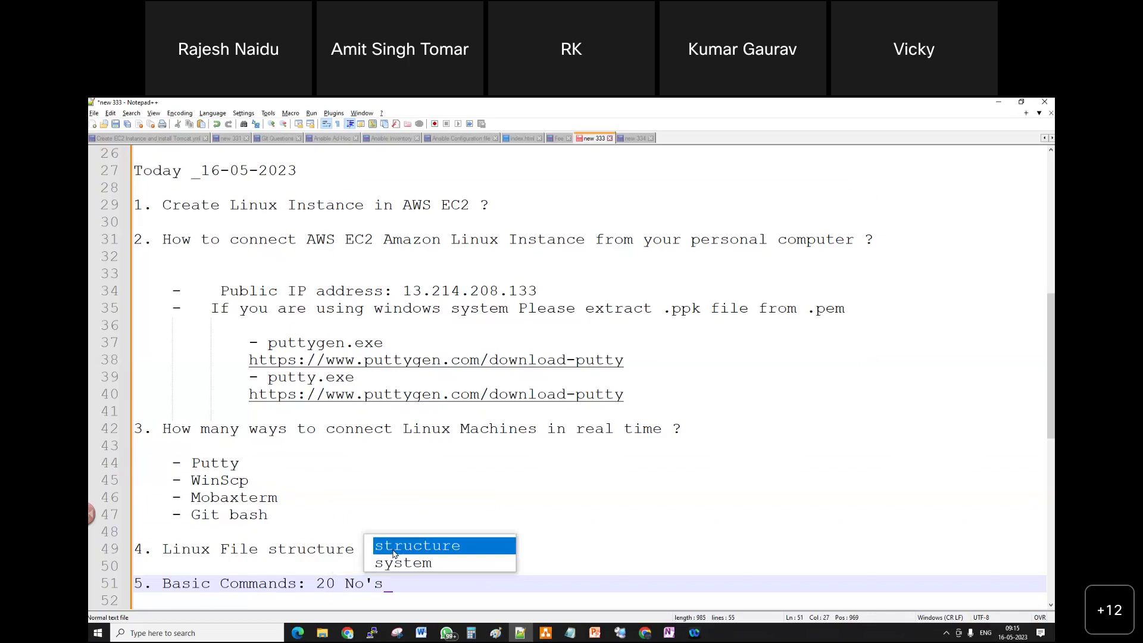
{"action": "key", "text": "Escape"}
{"action": "left_click", "coordinate": [570, 515]}
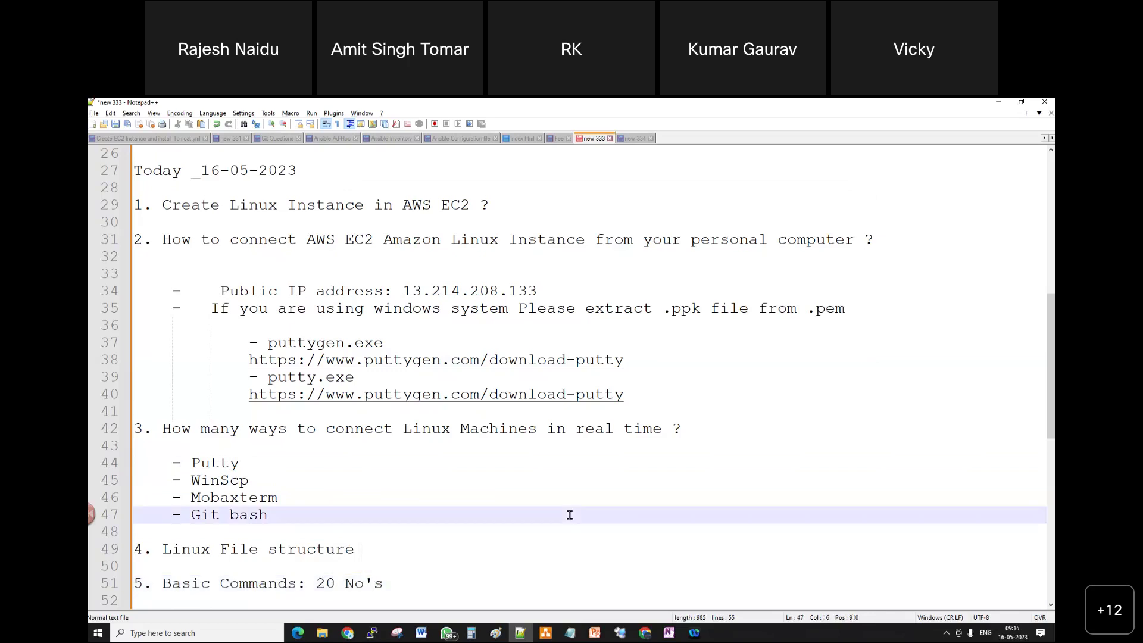